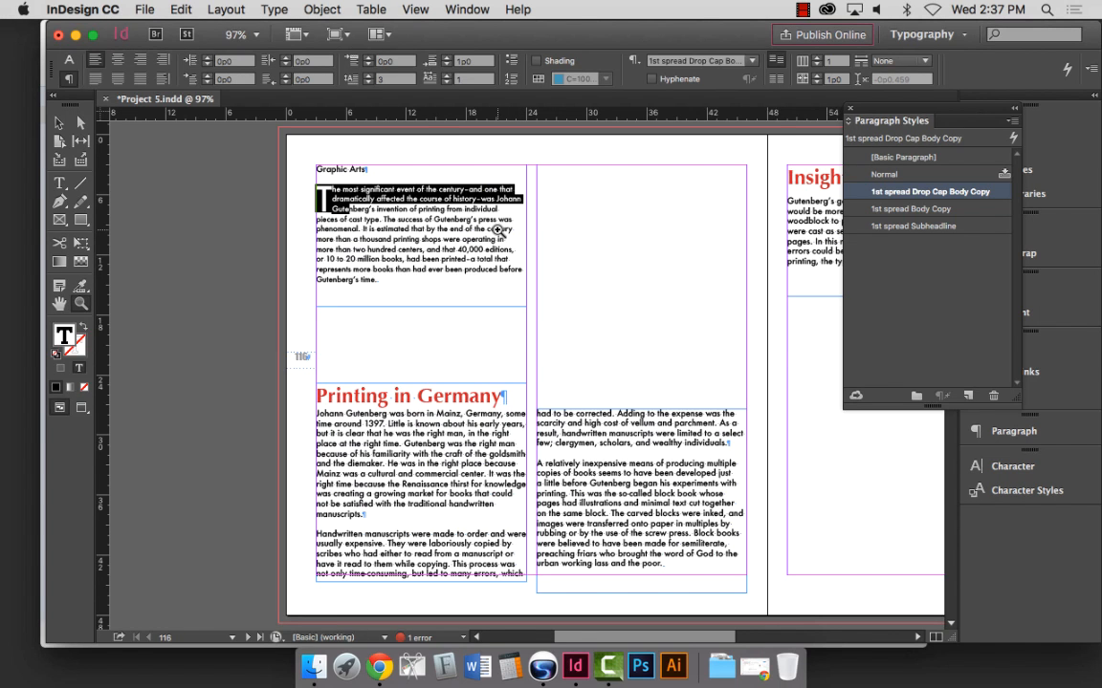
Cut the "Graphic Arts" heading paragraph out of the text frame that holds the drop-cap body copy.
drag(288, 152, 580, 342)
click(60, 182)
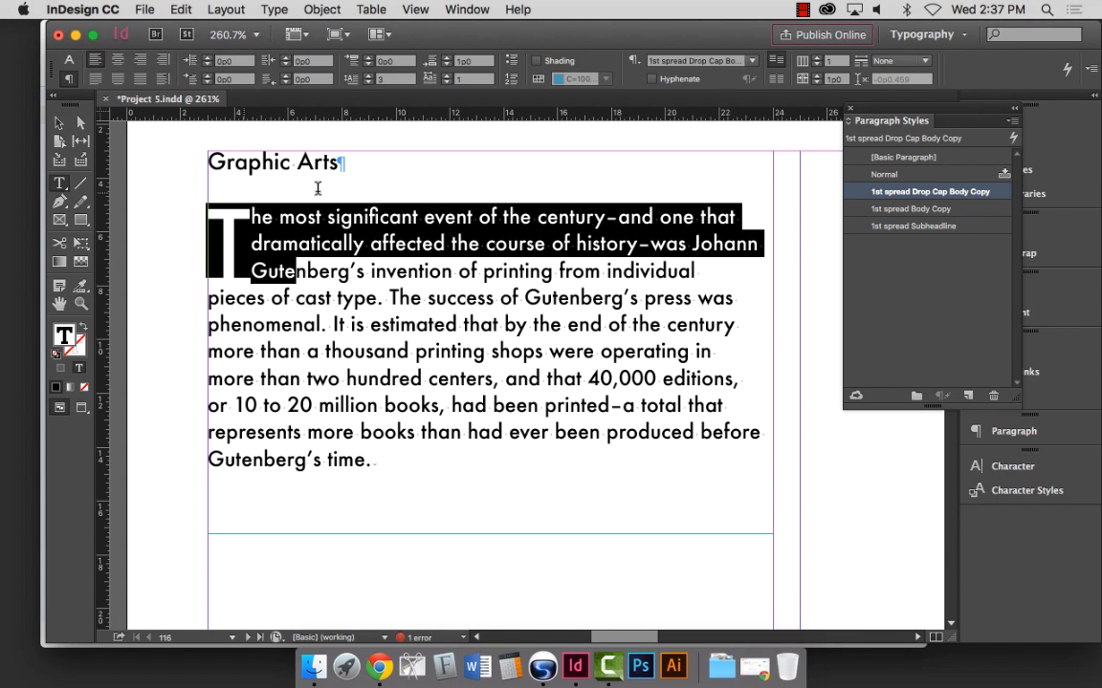
triple_click(315, 163)
key(super+c)
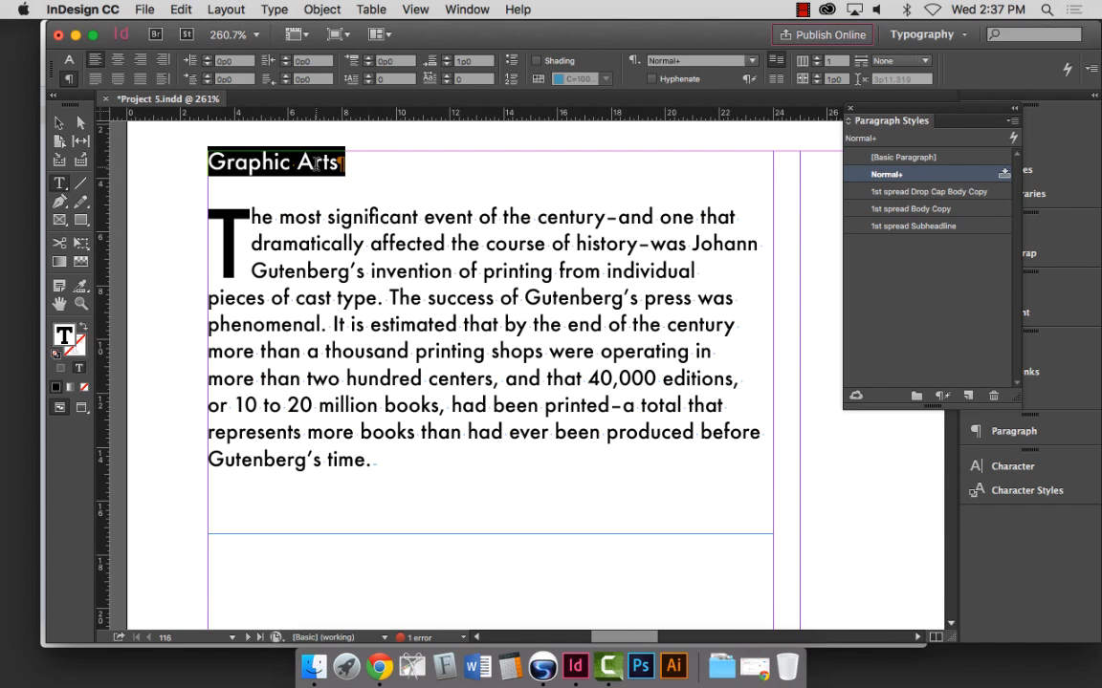
click(180, 10)
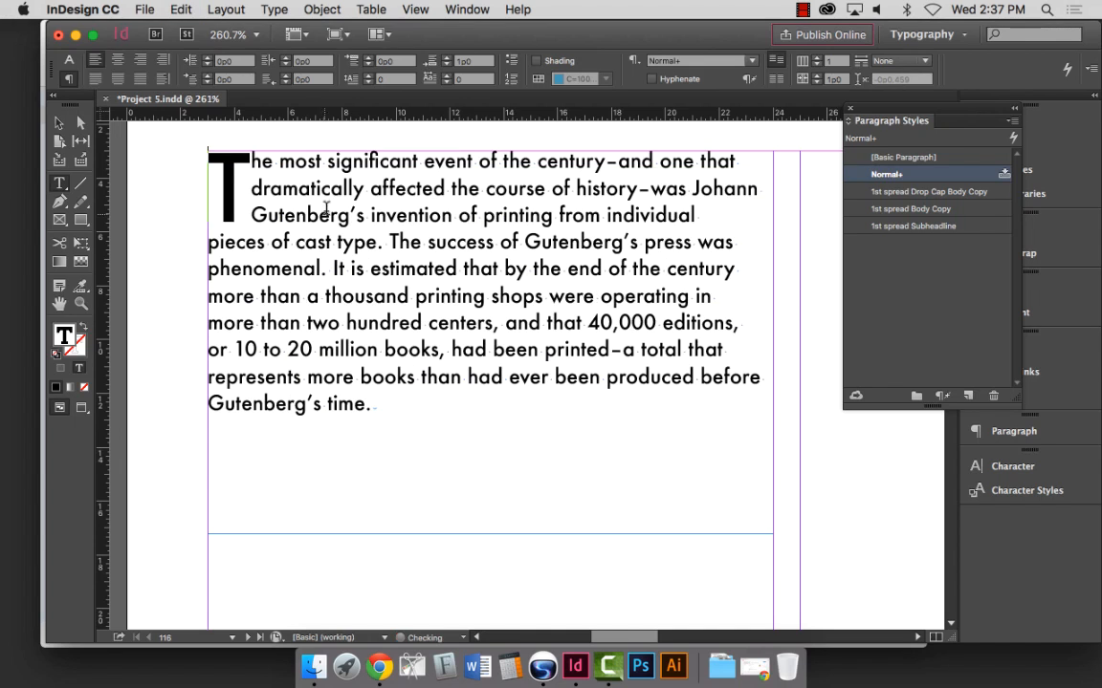
click(338, 203)
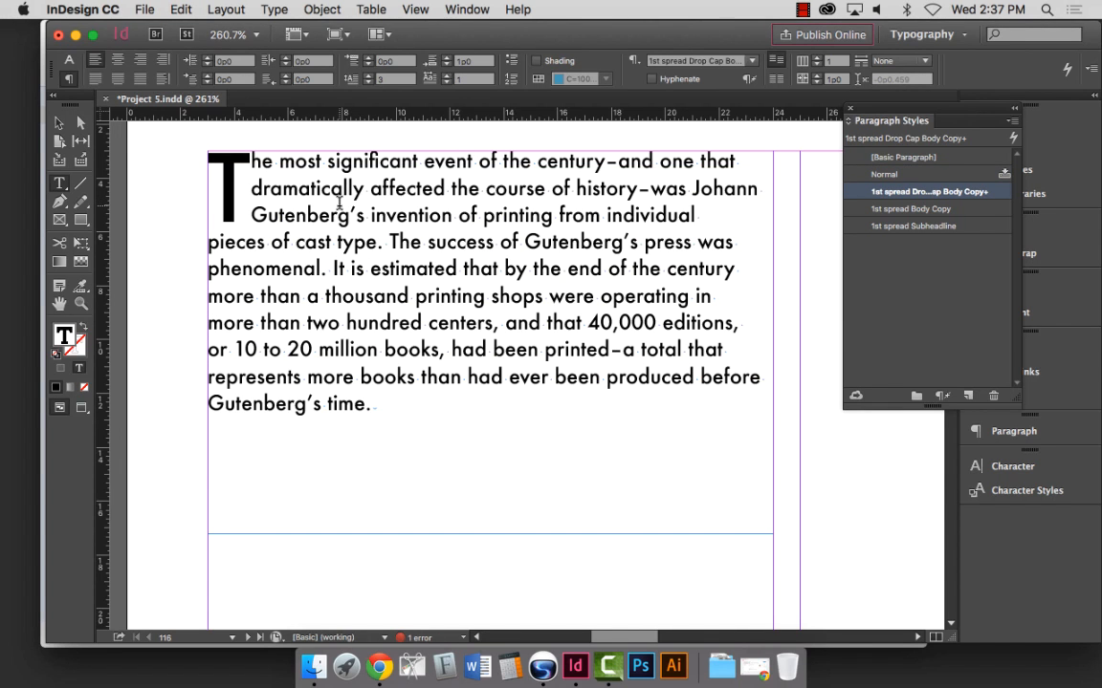
Lower the drop-cap body copy frame so that its top edge sits at about 9p3, leaving space above it.
key(super+minus)
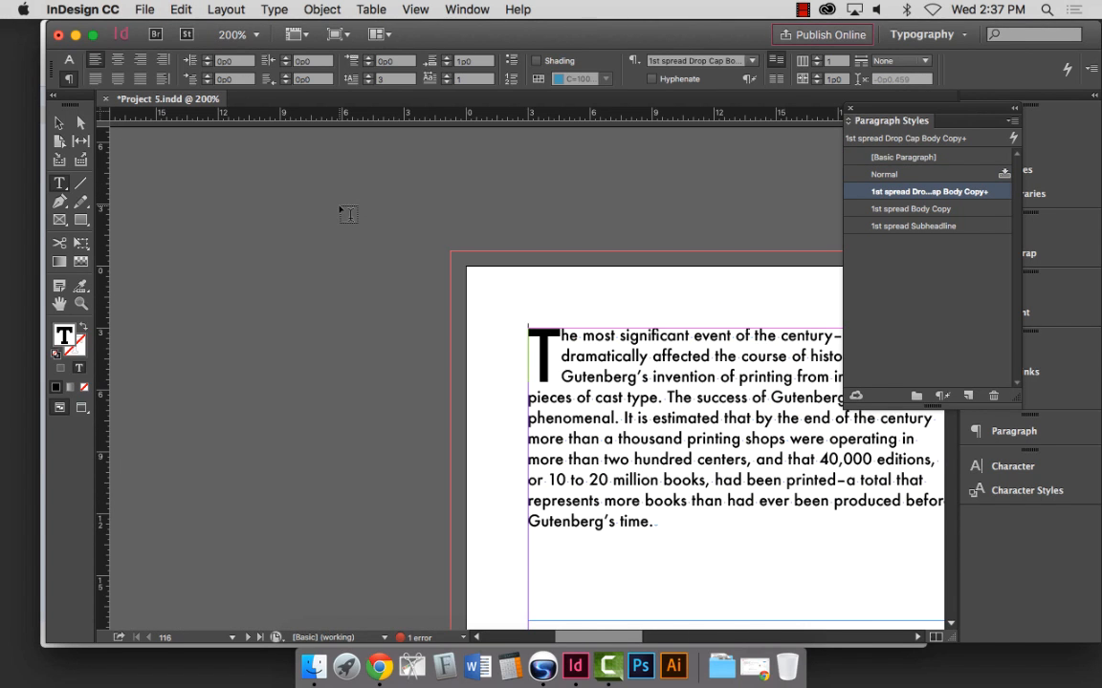
click(59, 123)
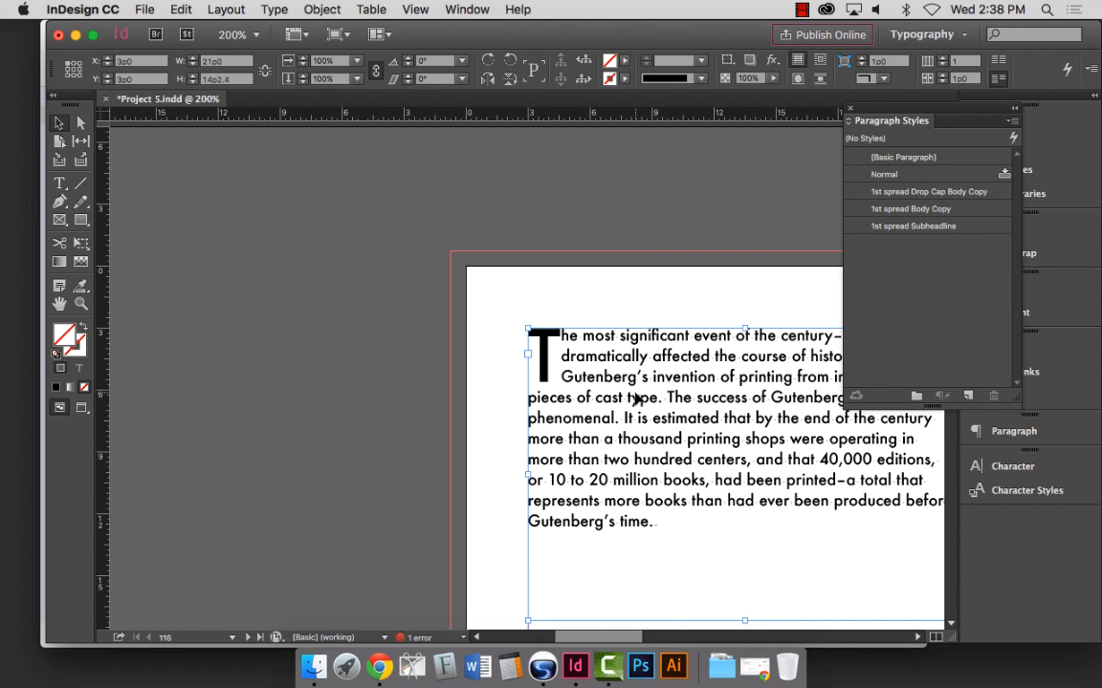
scroll(634, 398, right, 5)
scroll(639, 434, right, 5)
drag(435, 328, 459, 488)
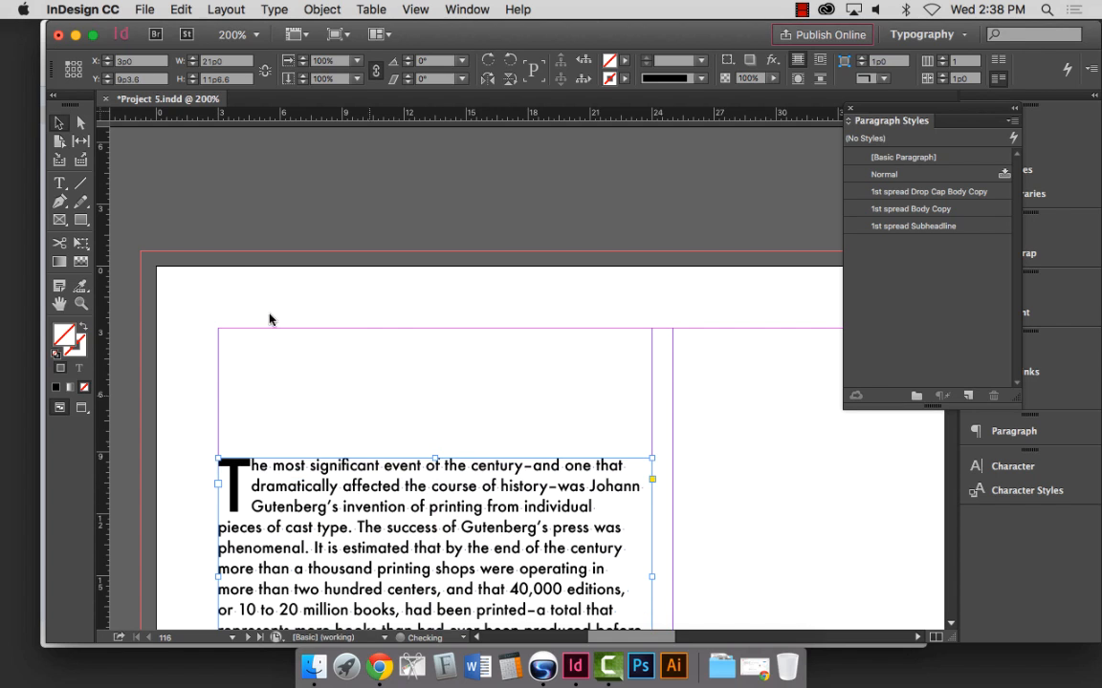
Draw a text frame about 17p2 by 2p9 at the first column's upper margin corner and paste the "Graphic Arts" heading into it.
click(60, 182)
drag(220, 329, 573, 382)
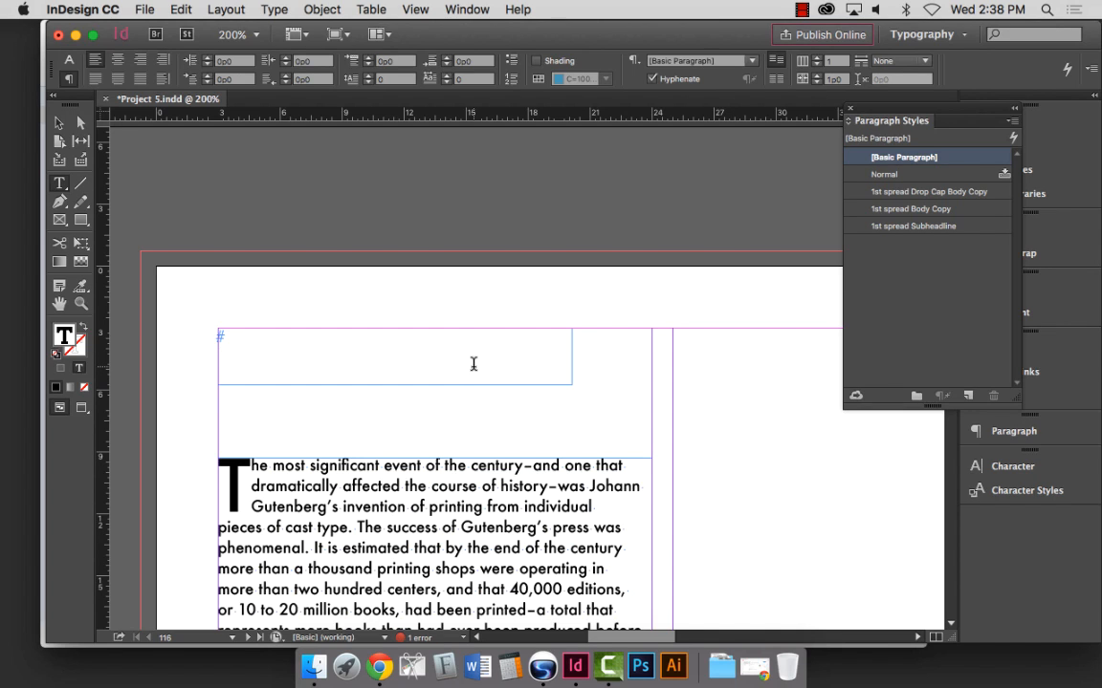
click(182, 9)
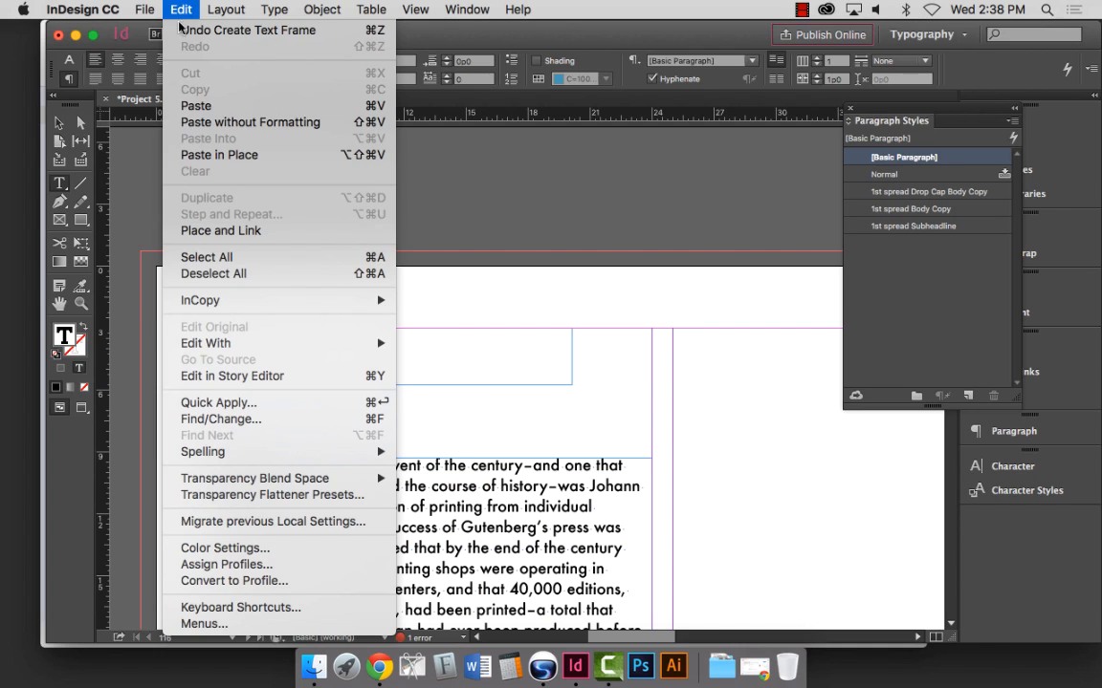
click(226, 110)
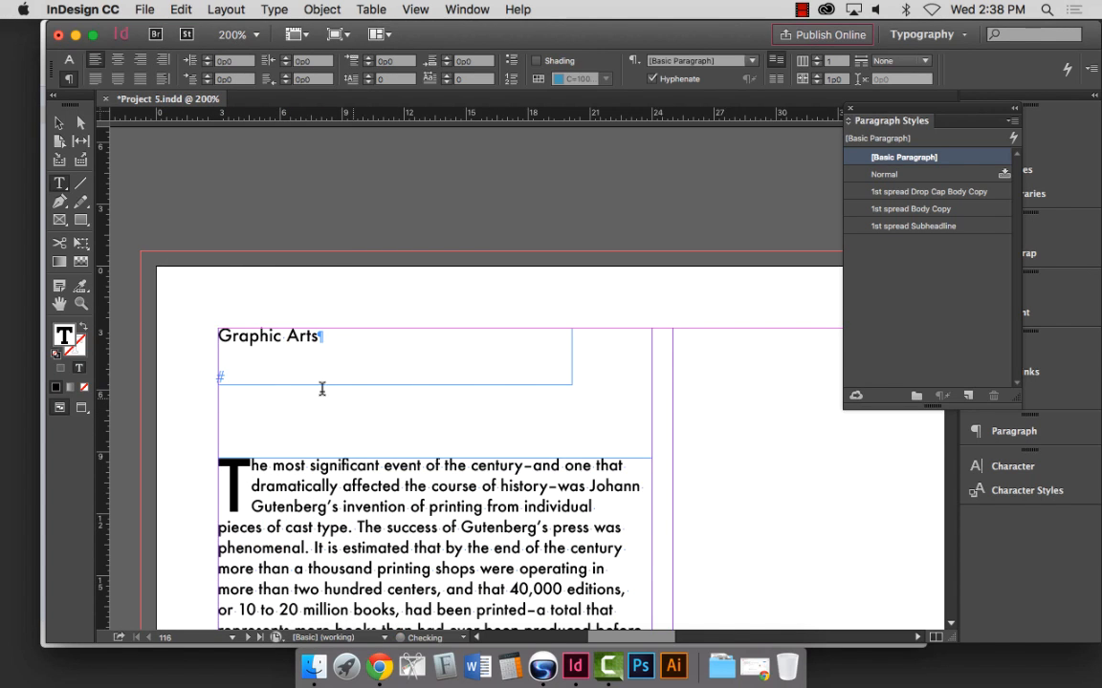
Delete the empty paragraph after "Graphic Arts" in the heading frame.
click(81, 303)
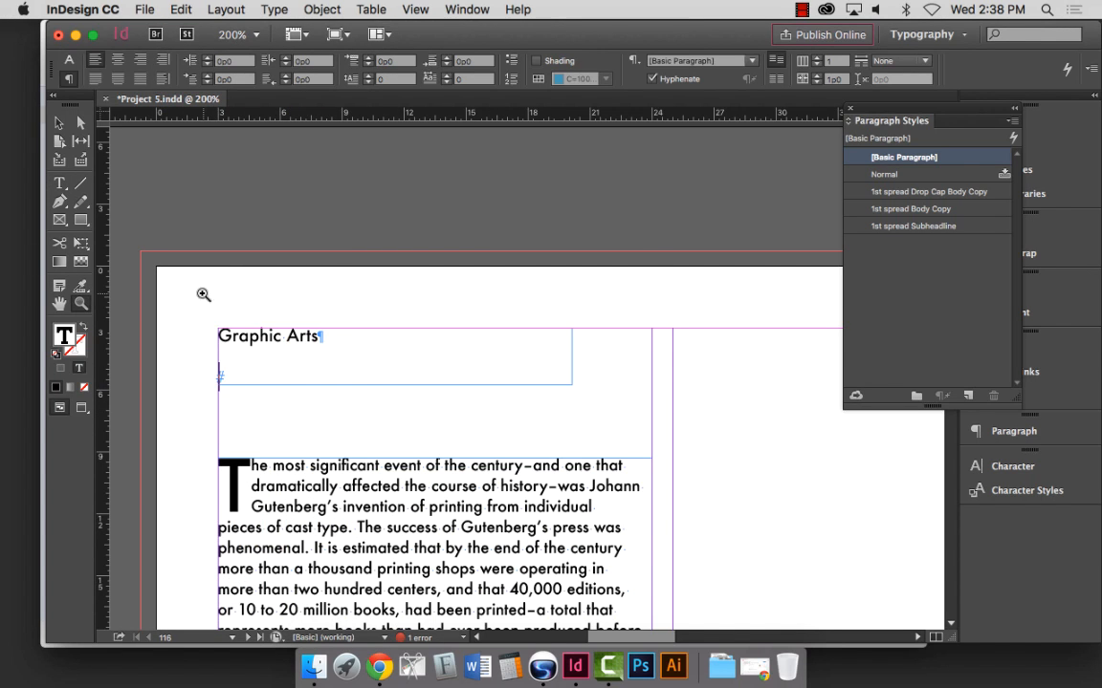
drag(203, 299, 633, 483)
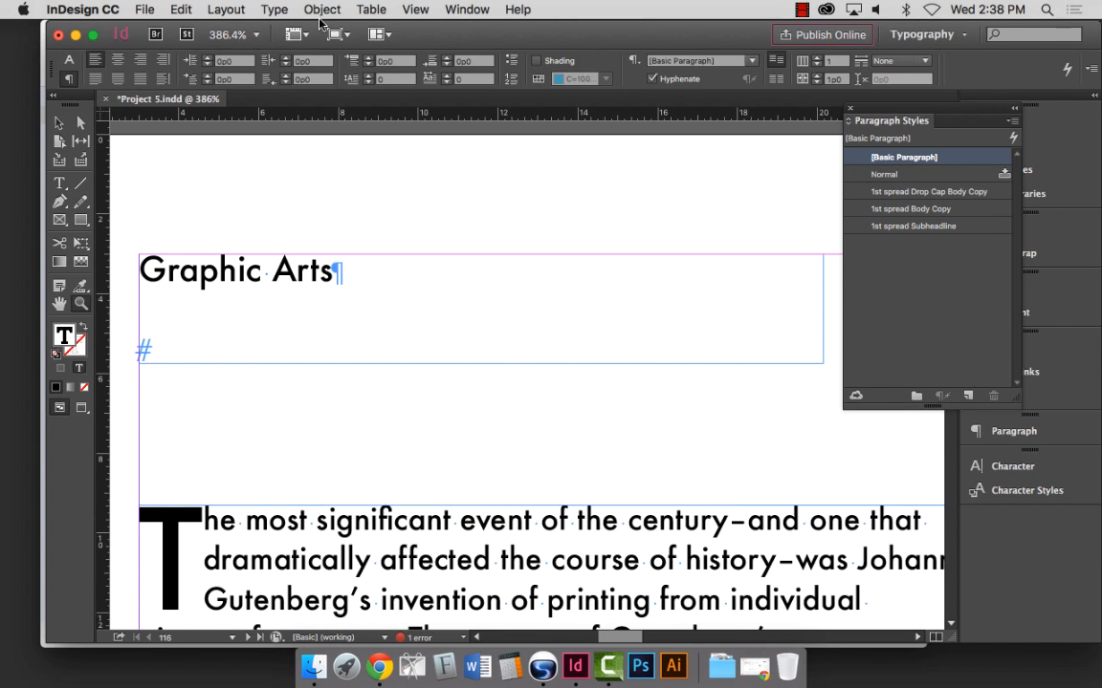
click(59, 183)
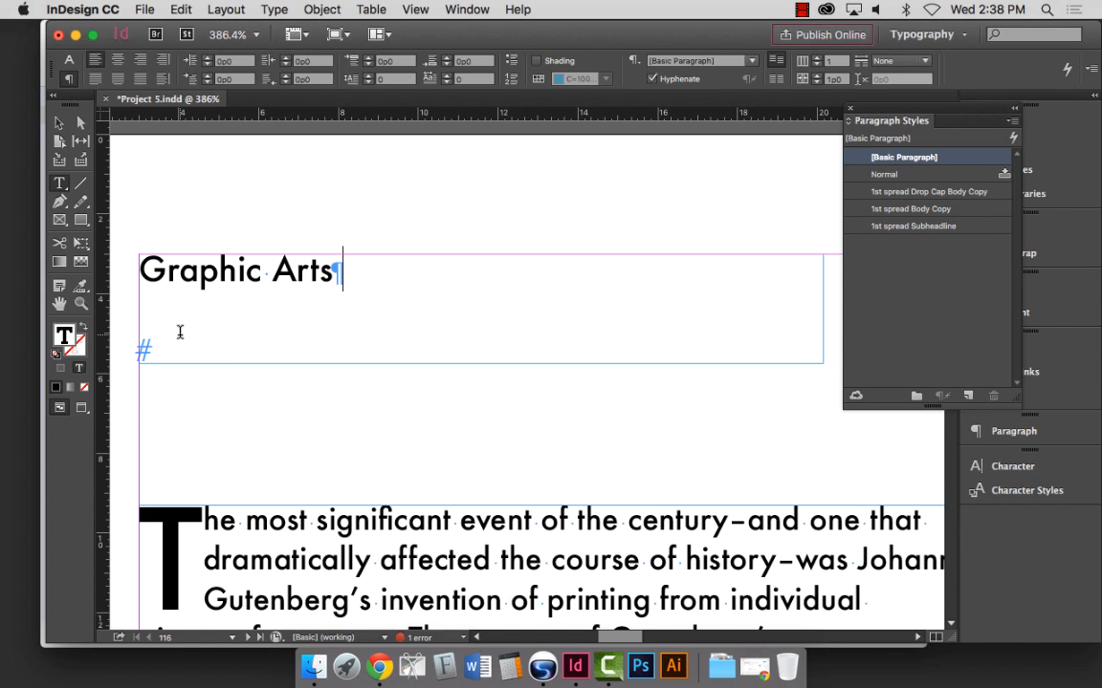
key(BackSpace)
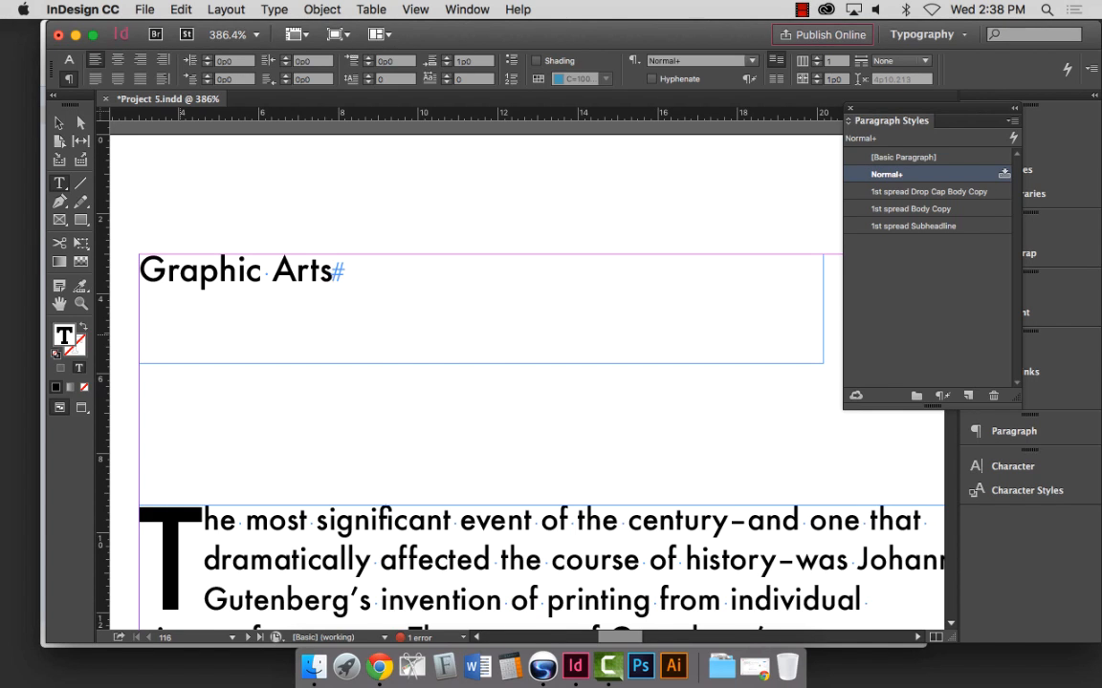
Remove the word "Arts" and the space before it from the heading, leaving only "Graphic" in the frame.
key(super+minus)
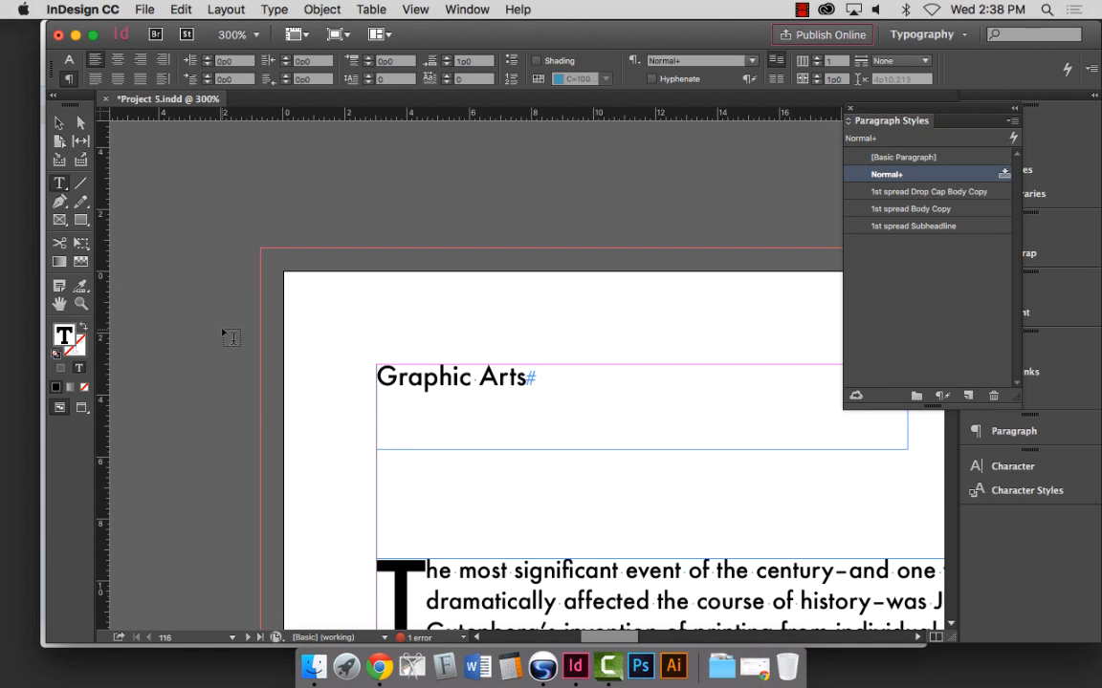
scroll(221, 332, right, 5)
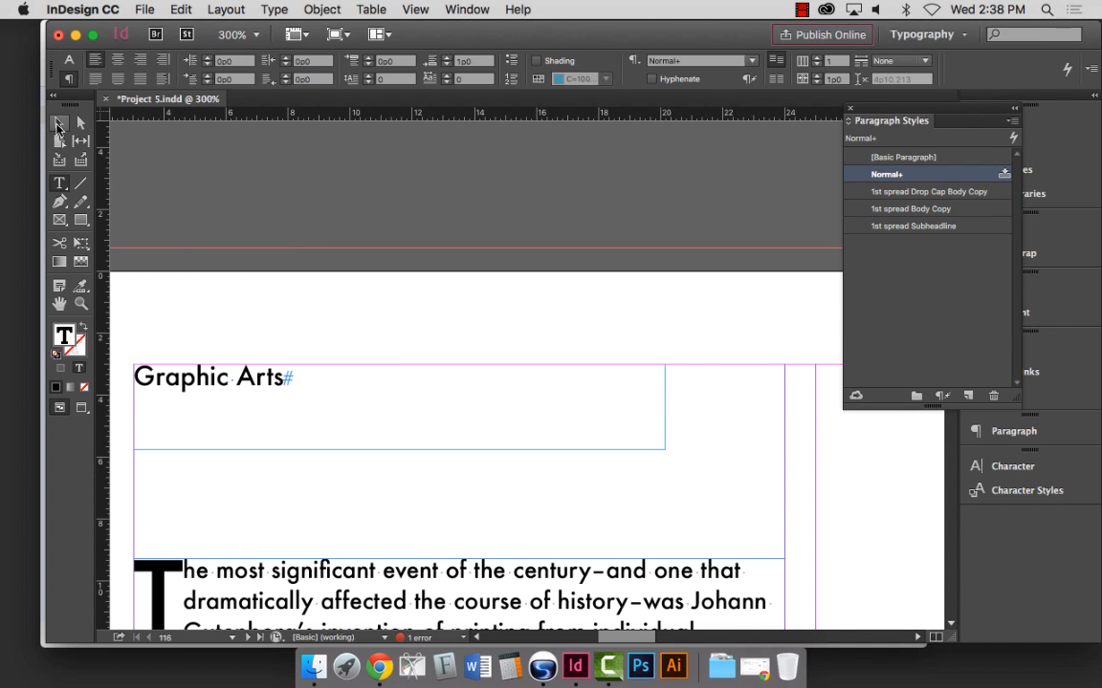
key(Escape)
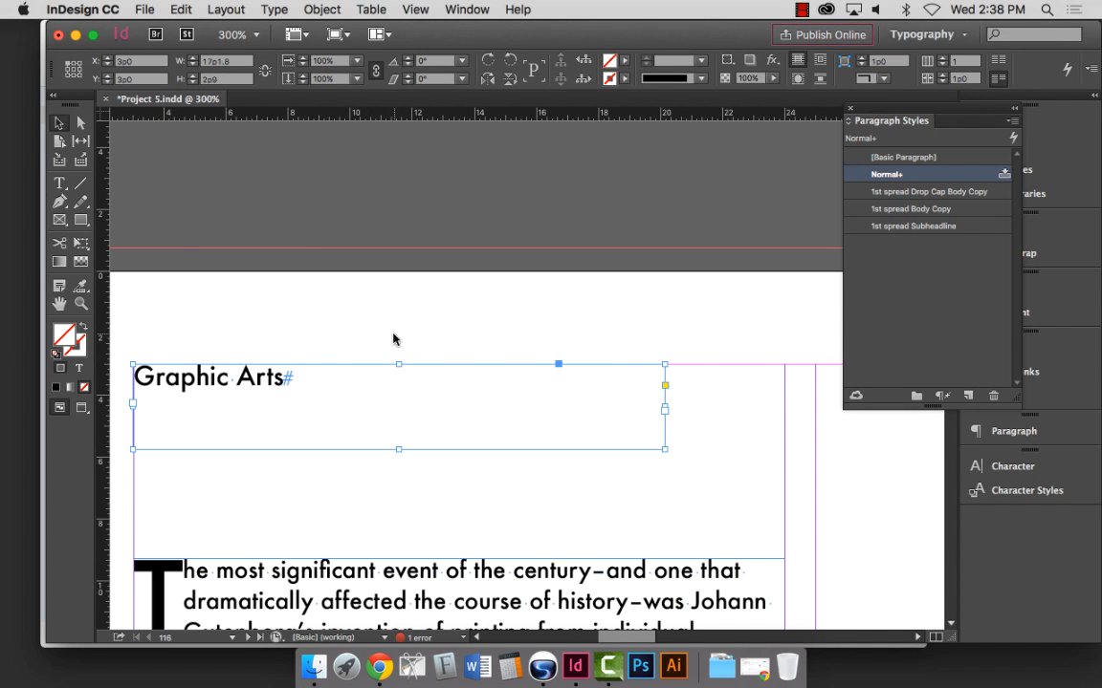
double_click(257, 379)
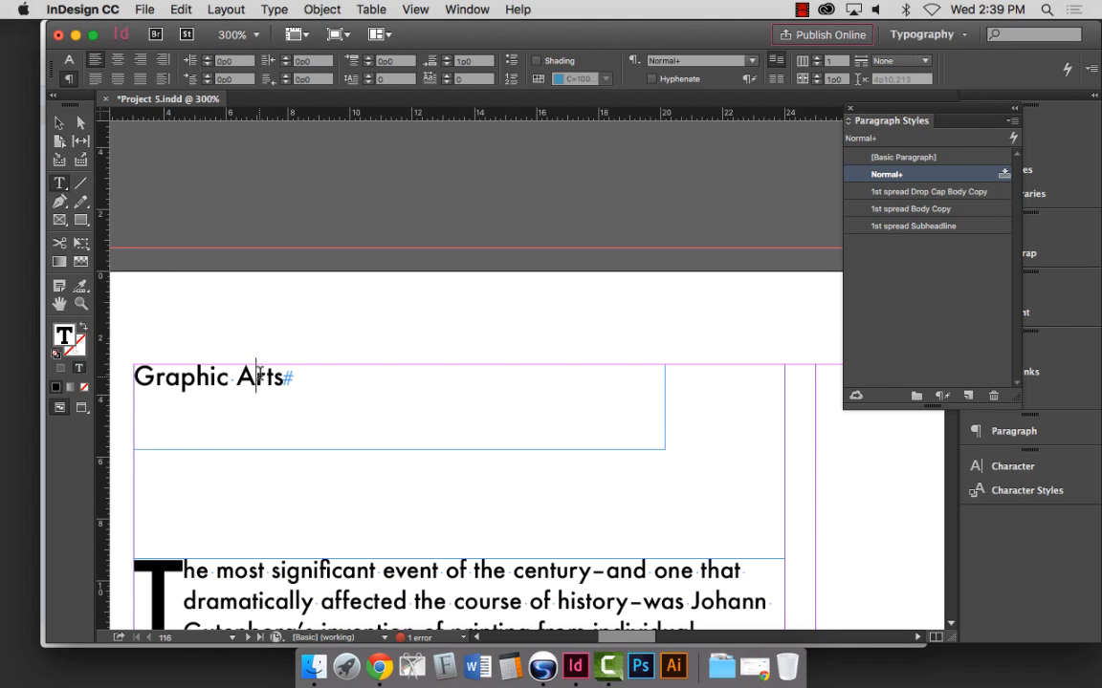
double_click(258, 376)
triple_click(256, 377)
double_click(253, 378)
key(BackSpace)
key(BackSpace)
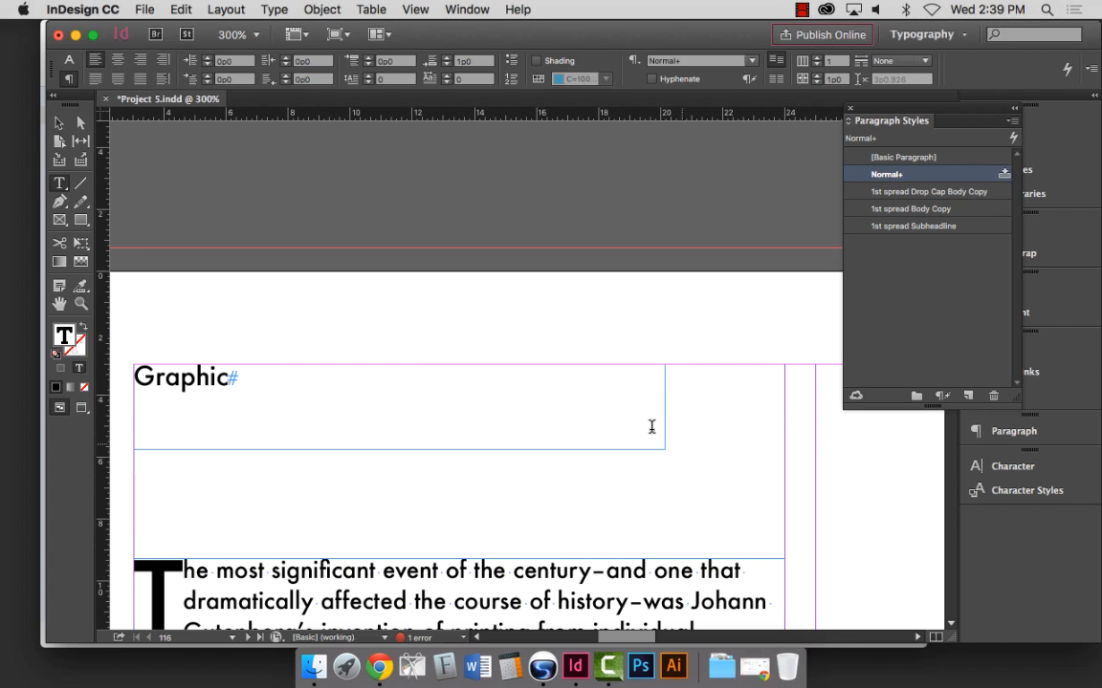
Shrink the "Graphic" text frame around its word to about 3p6 by 1p1.
key(Escape)
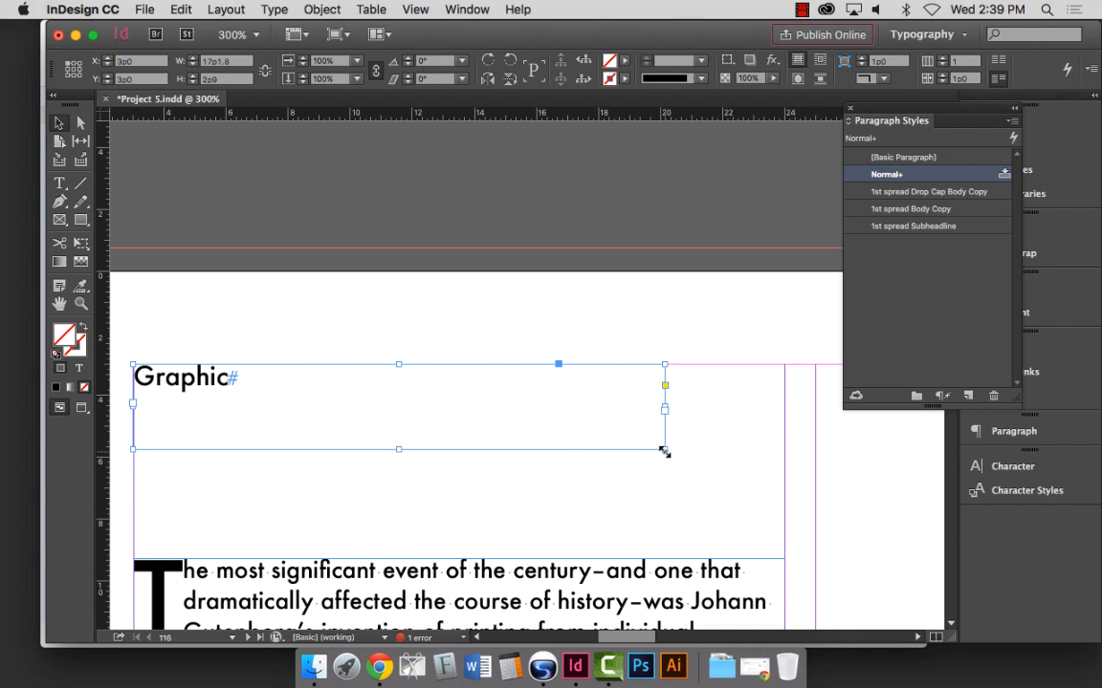
drag(664, 449, 241, 399)
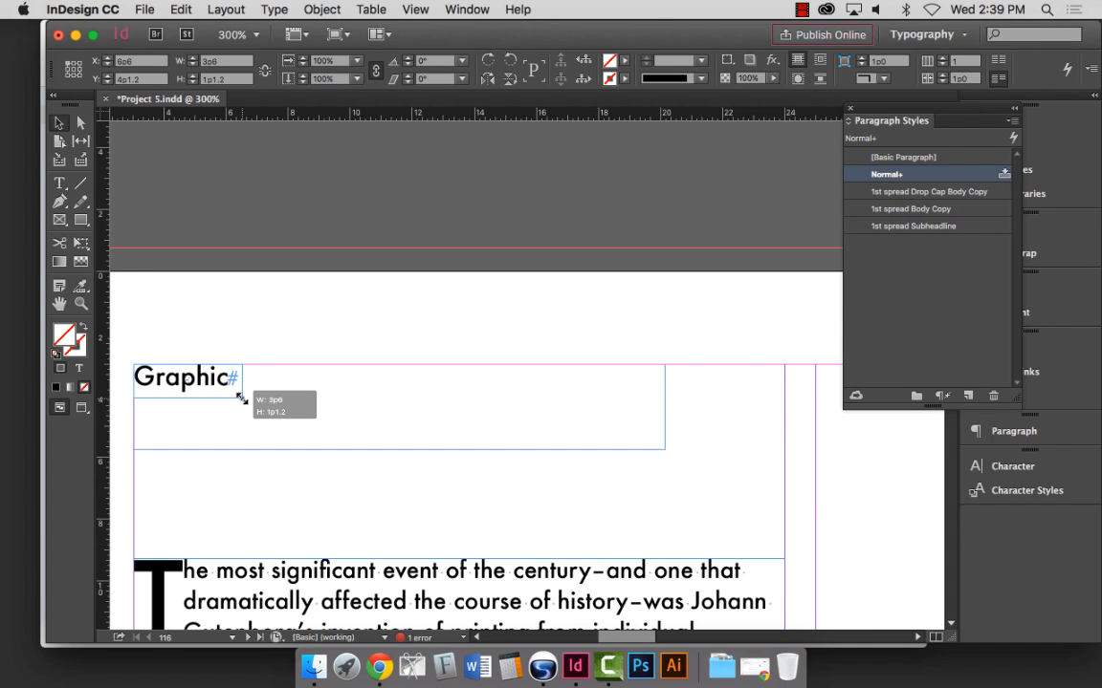
drag(241, 399, 241, 400)
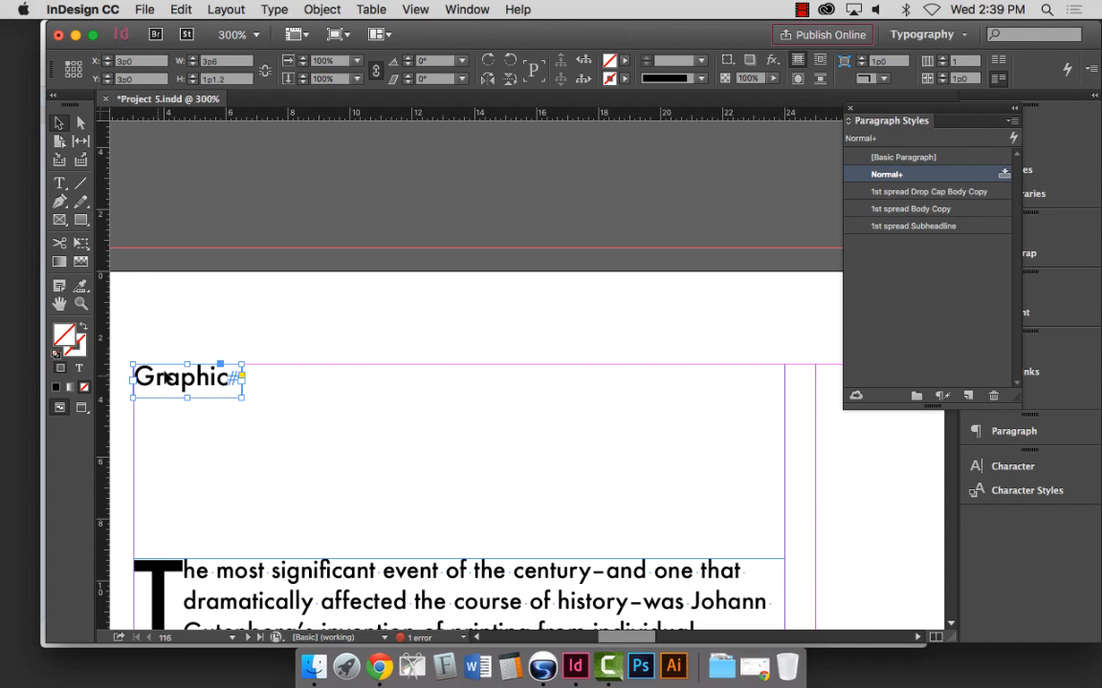
Create a separate text frame about 3p6 by 1p7 beside "Graphic" along the upper margin, containing the word "Arts".
click(60, 183)
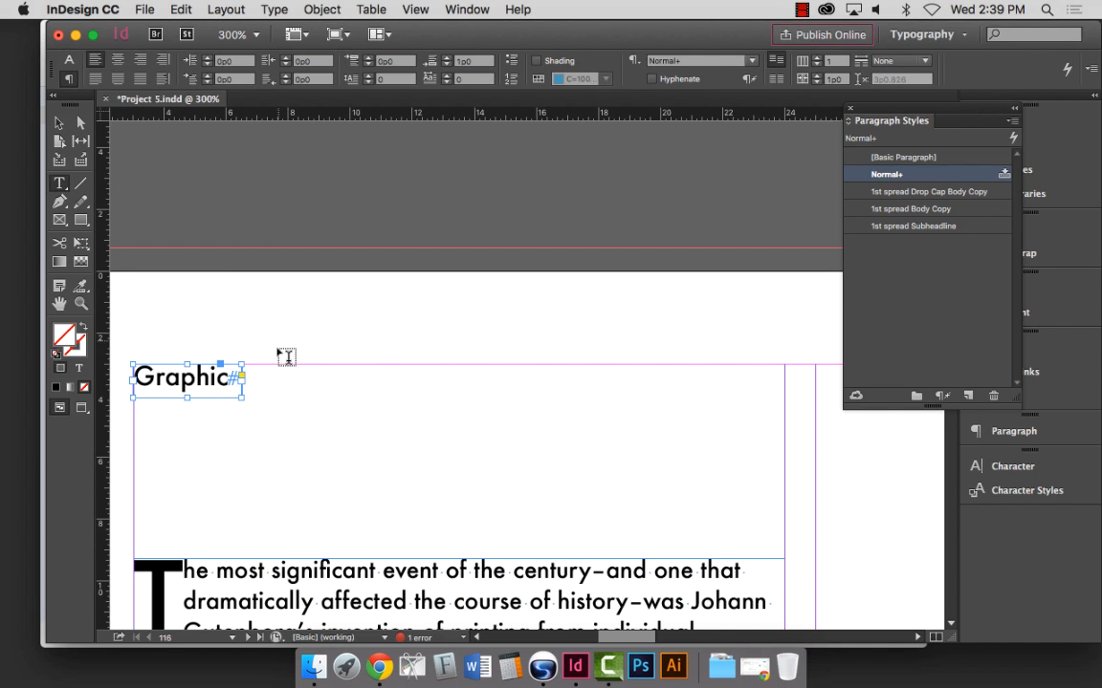
drag(270, 365, 379, 412)
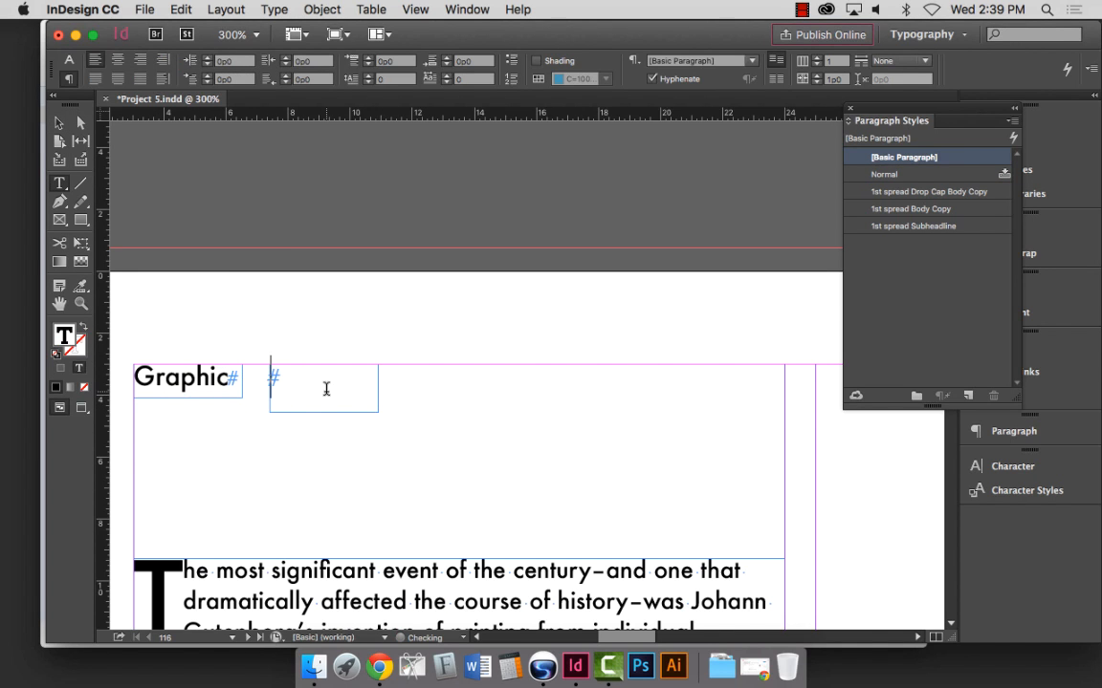
text(Arts)
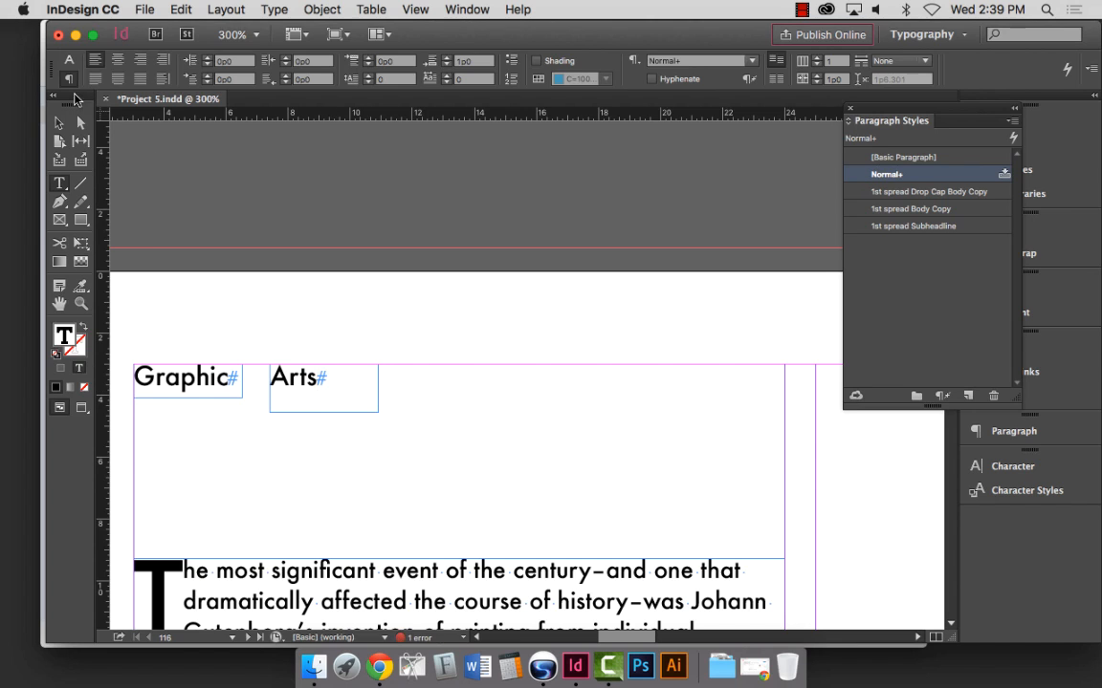
key(Escape)
Shrink the "Arts" text frame around its word to about 1p9 by 0p11.5.
click(82, 303)
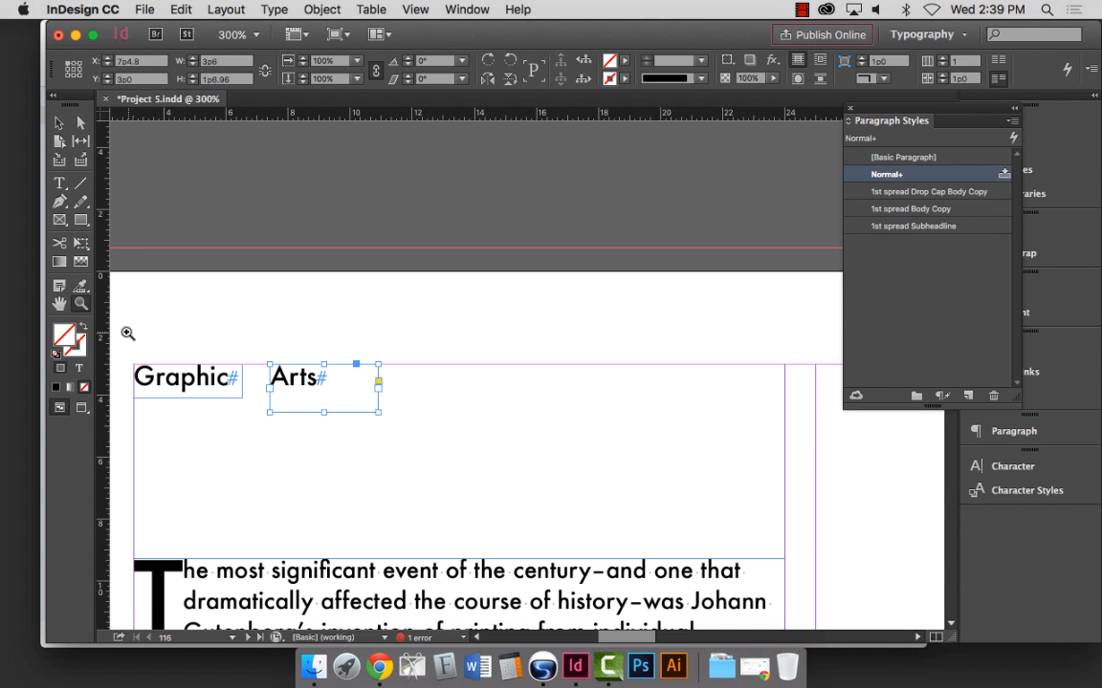
drag(127, 335, 534, 458)
key(v)
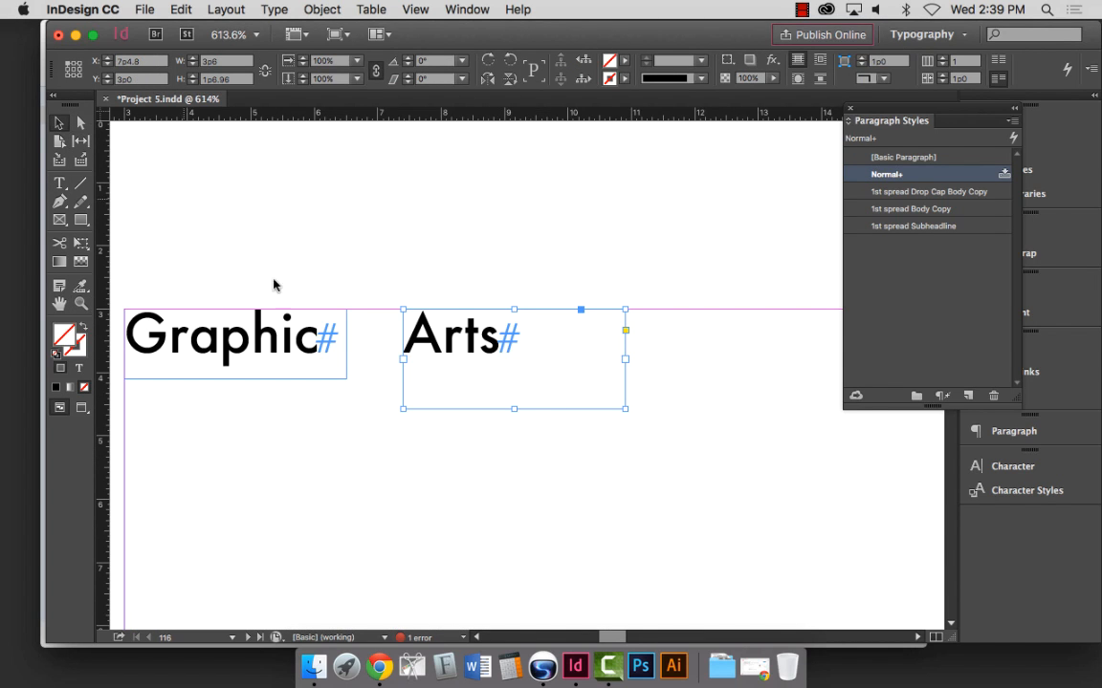
click(320, 373)
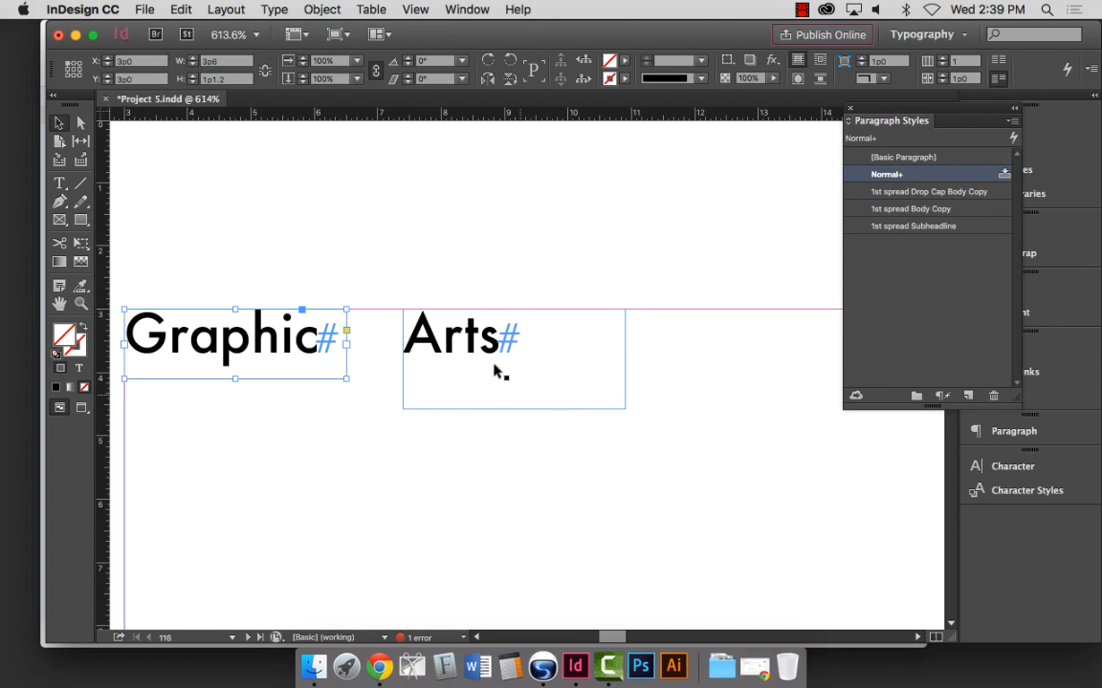
click(625, 406)
drag(625, 408, 516, 370)
Enlarge the "Graphic" text frame to about 5p3 by 2p1 without scaling its text.
click(334, 368)
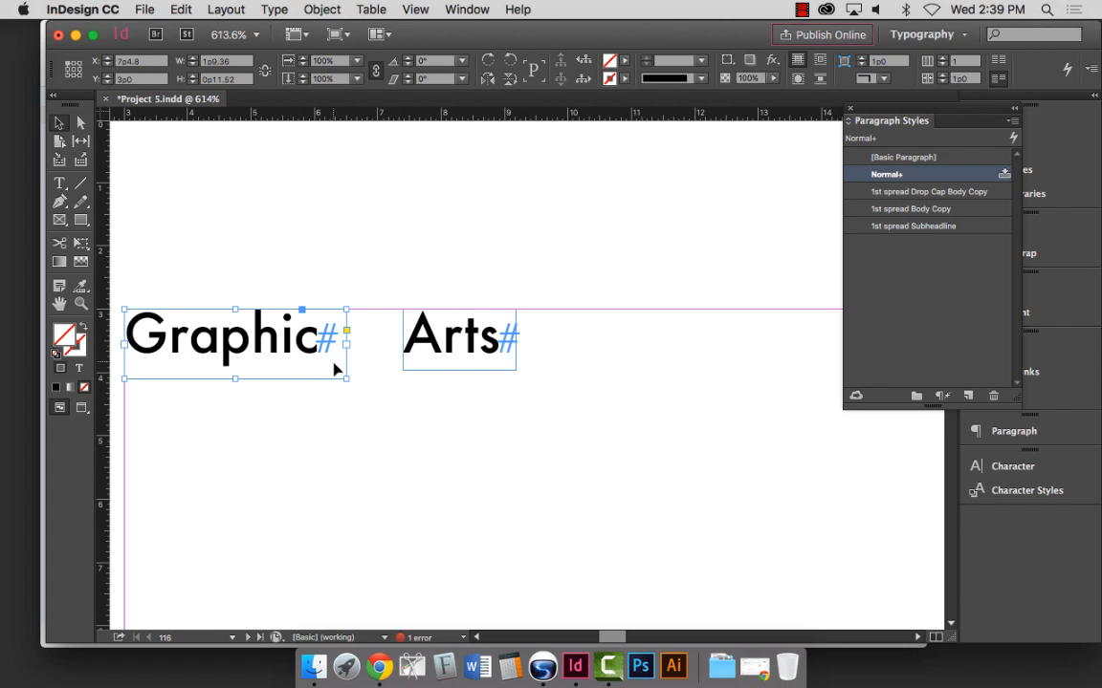
drag(347, 377, 458, 443)
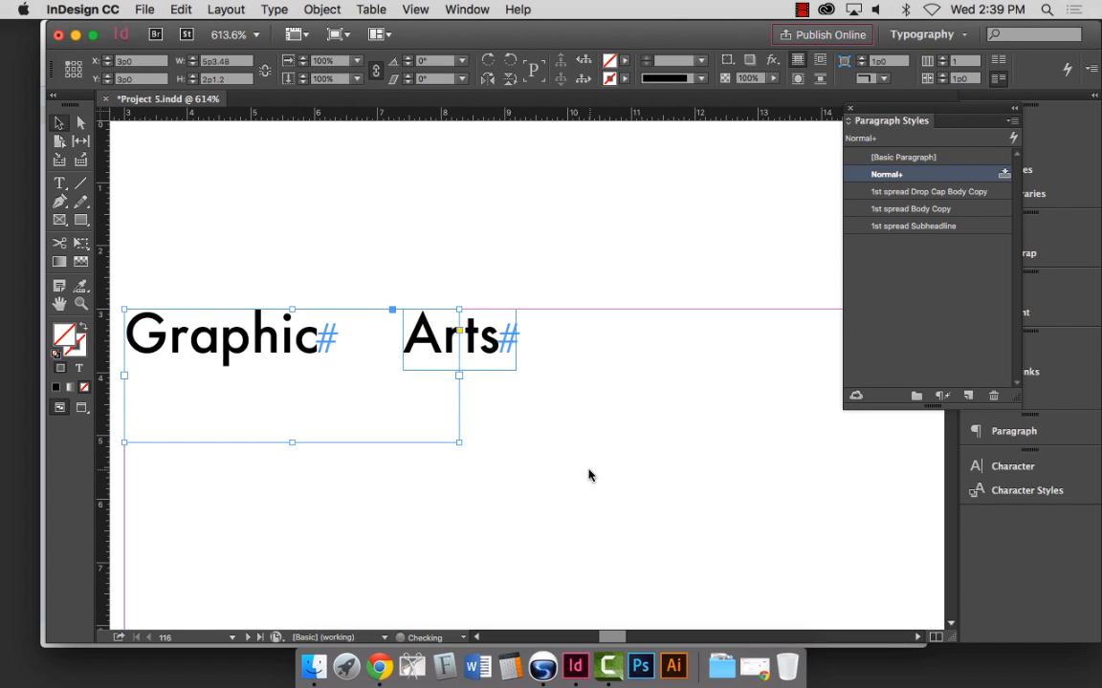
click(426, 514)
Move the "Arts" frame above the start of "Graphic" and enlarge it to about 3p6 by 2p3.
click(435, 357)
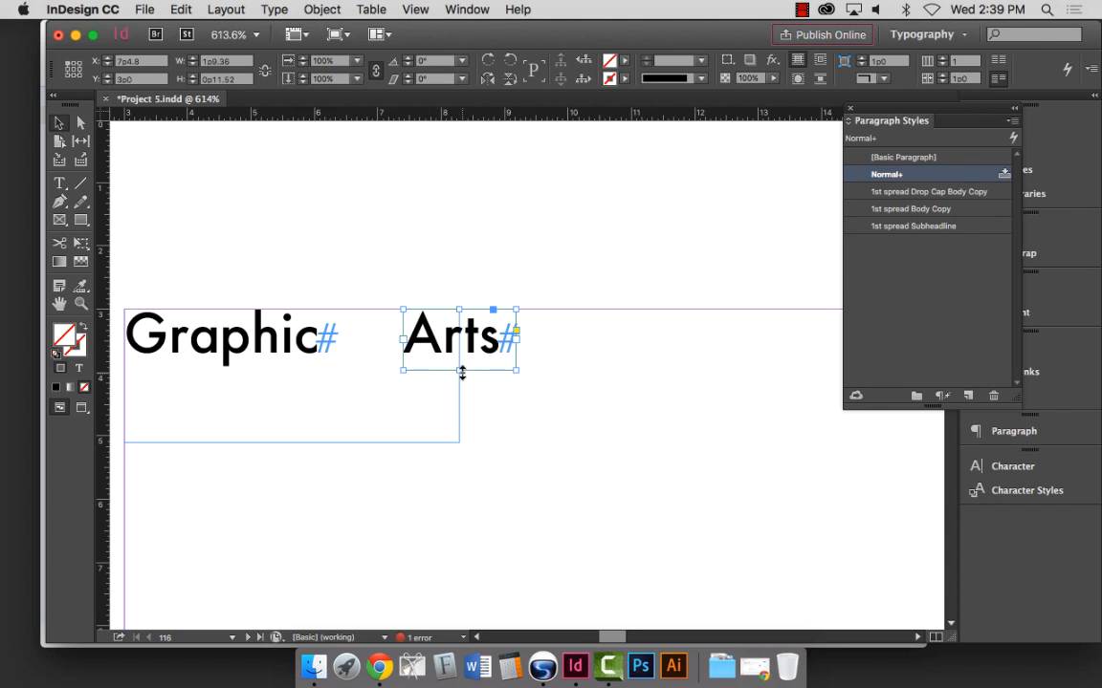
drag(481, 358, 173, 261)
drag(239, 277, 351, 362)
Shift the "Graphic" frame up and to the right so that its word sits just beneath "Arts".
drag(429, 393, 487, 353)
click(273, 191)
click(202, 245)
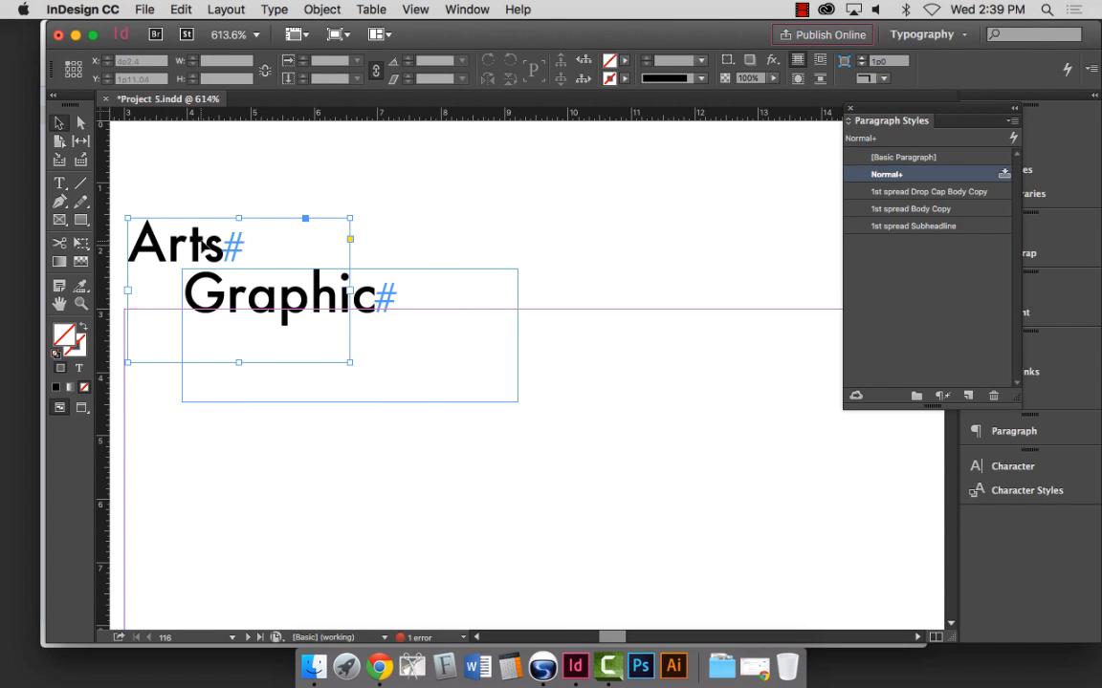
click(216, 185)
click(251, 320)
scroll(260, 305, right, 1)
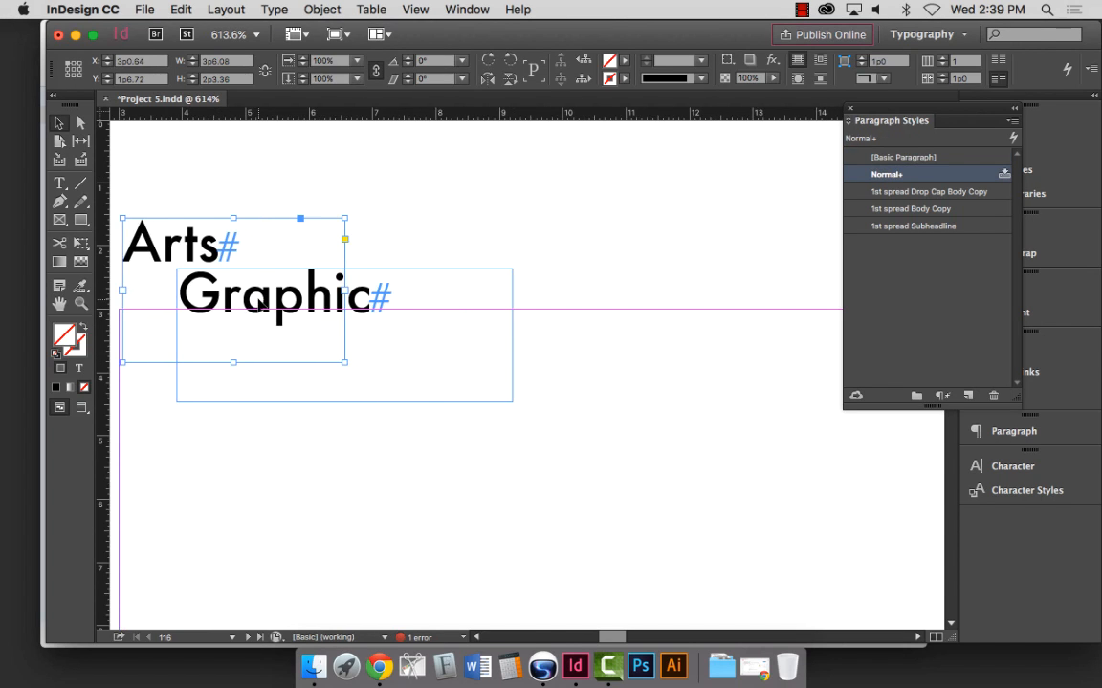
Reposition the "Arts" frame close above "Graphic" at about X 3p6, Y 1p9 and shrink it to about 1p7.5 by 0p10.
drag(259, 303, 334, 286)
drag(277, 244, 233, 261)
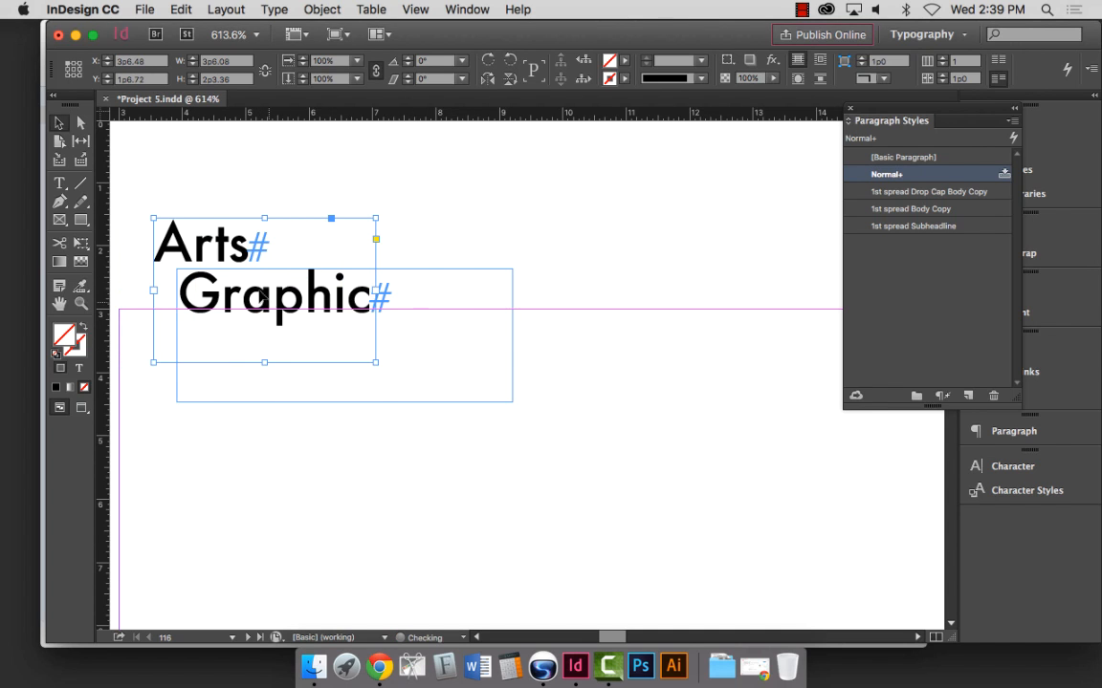
drag(262, 299, 259, 311)
drag(372, 373, 254, 282)
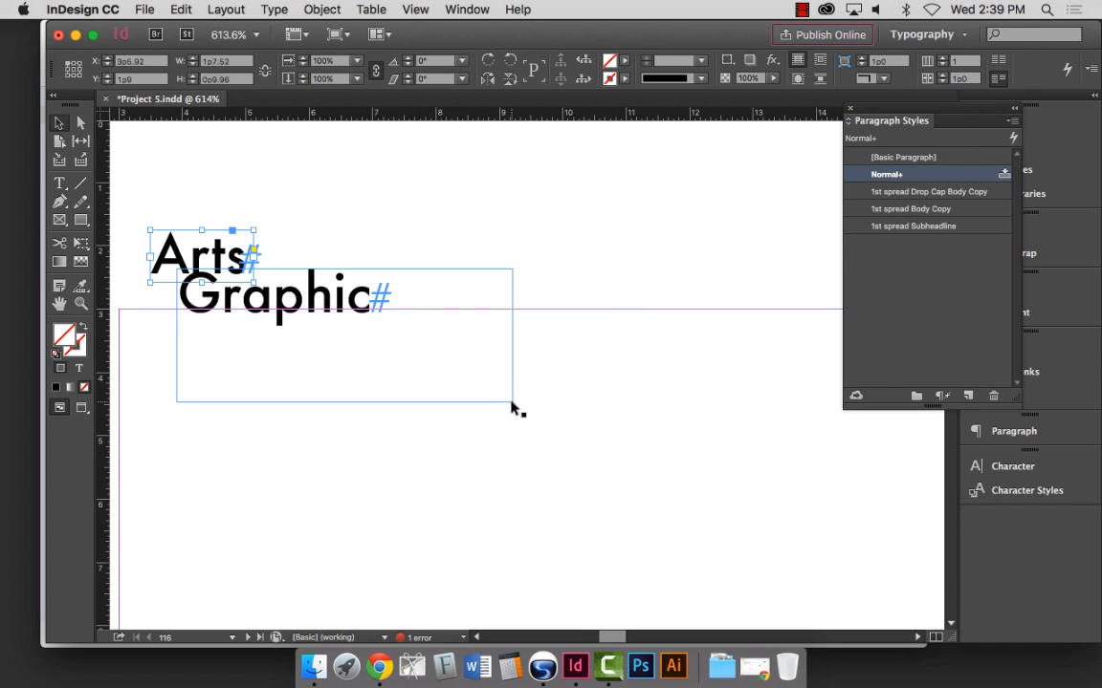
Shrink the "Graphic" frame to about 3p2 by 1p0 and move the "Arts" frame directly beneath the end of "Graphic".
click(511, 402)
drag(512, 400, 379, 332)
click(507, 264)
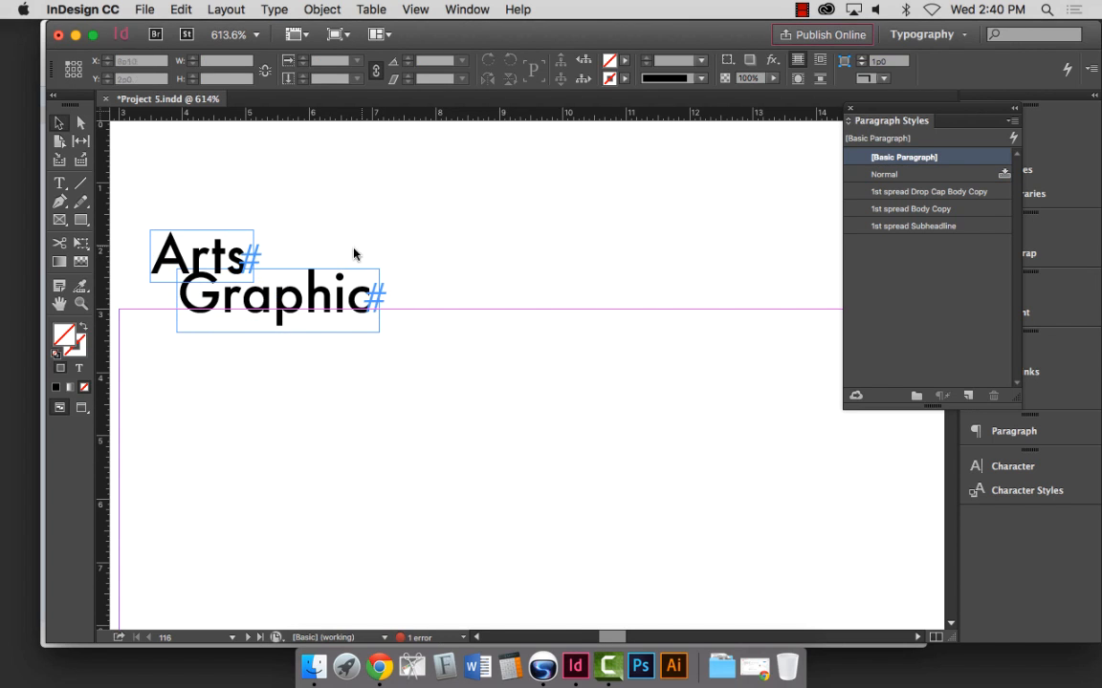
drag(247, 260, 369, 362)
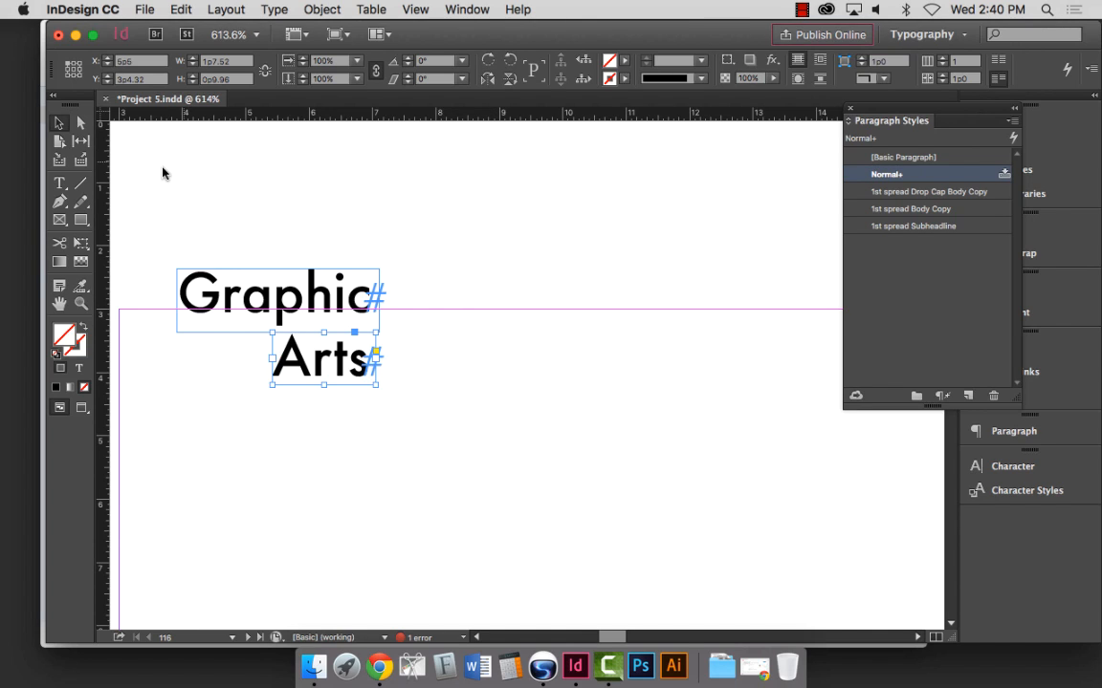
Duplicate the "Graphic" and "Arts" frames together, placing the copies beside the originals at about X 9p7, Y 2p4.
drag(401, 234, 287, 378)
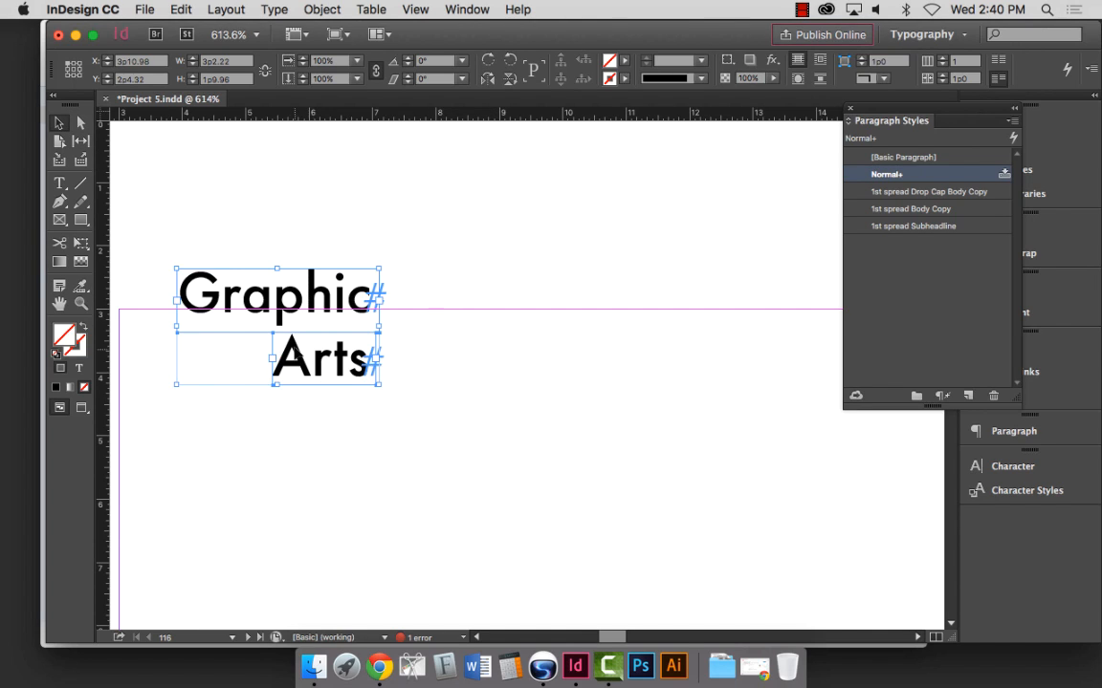
click(392, 230)
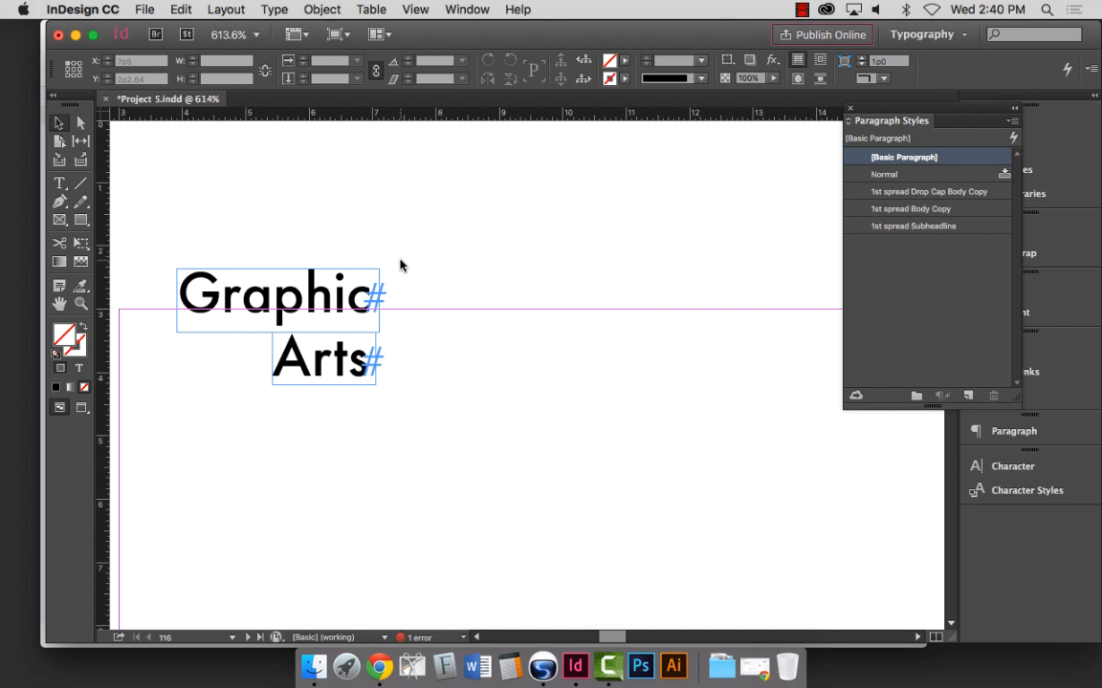
drag(410, 219, 319, 402)
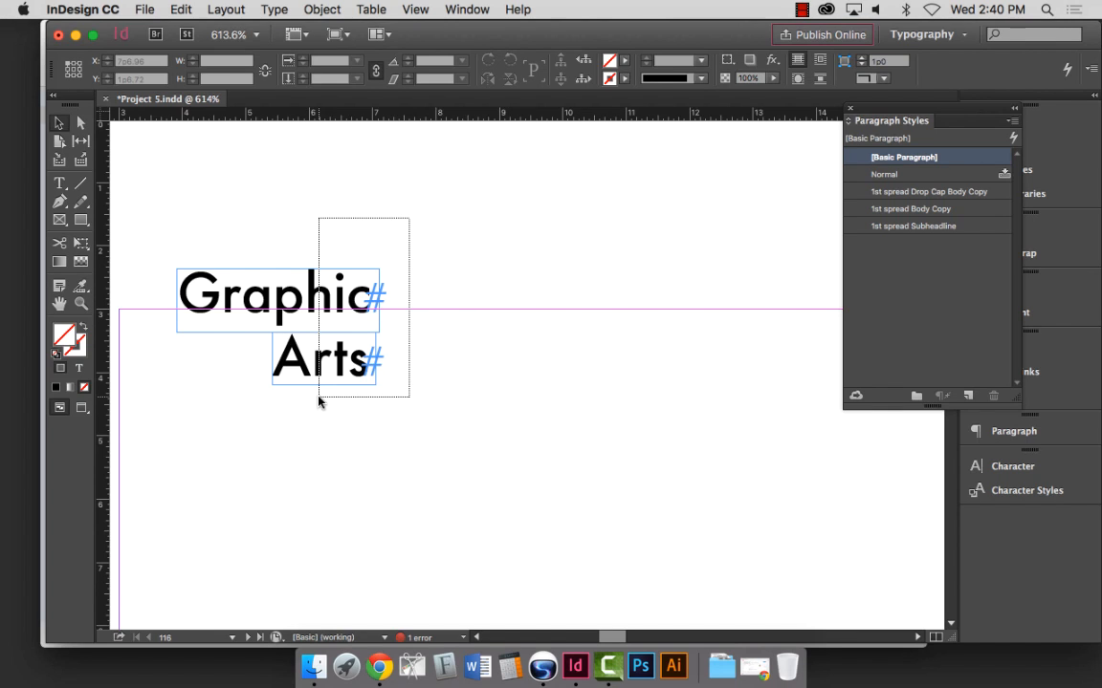
mouse_move(318, 401)
mouse_down()
mouse_move(345, 409)
mouse_move(322, 401)
mouse_up()
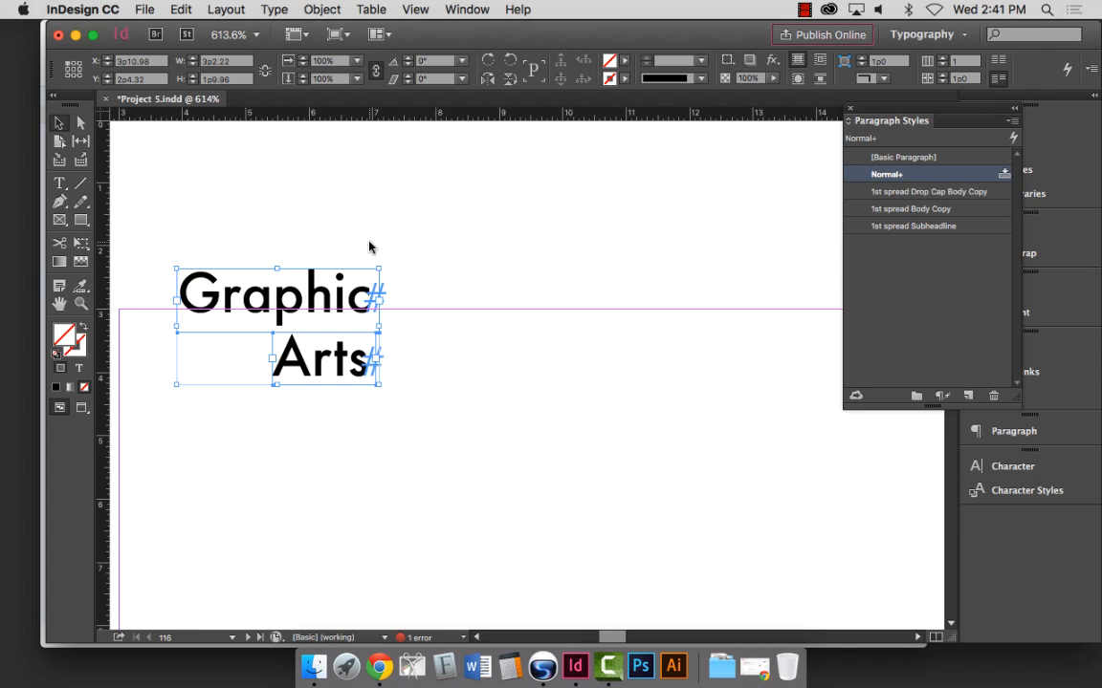
click(332, 228)
click(316, 304)
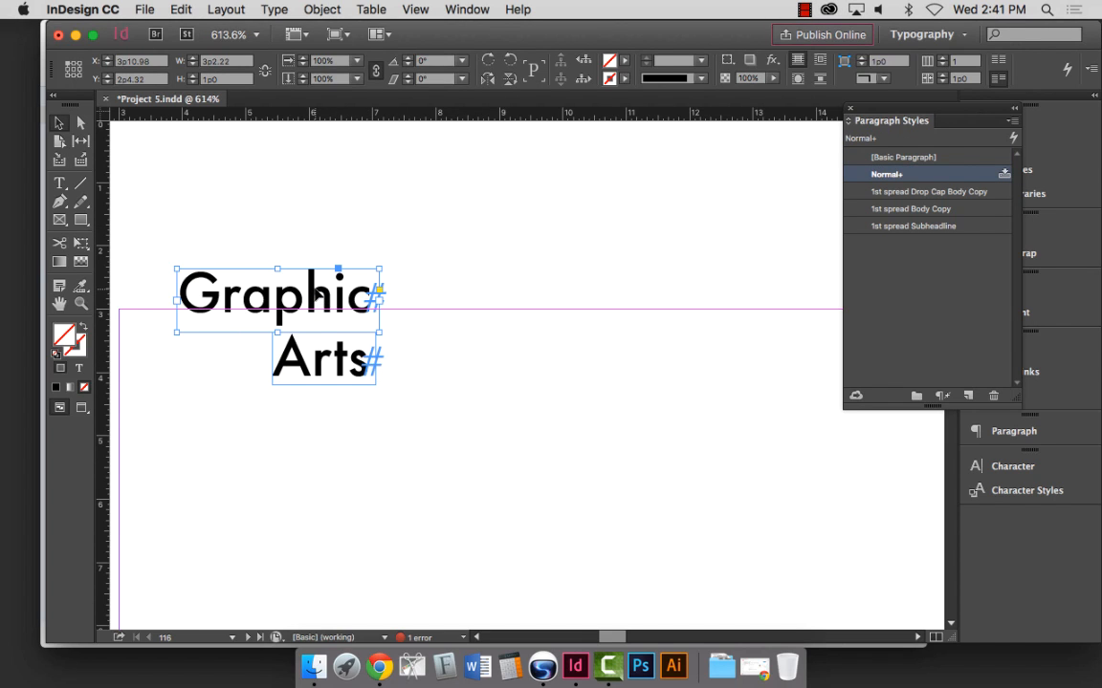
shift+click(303, 360)
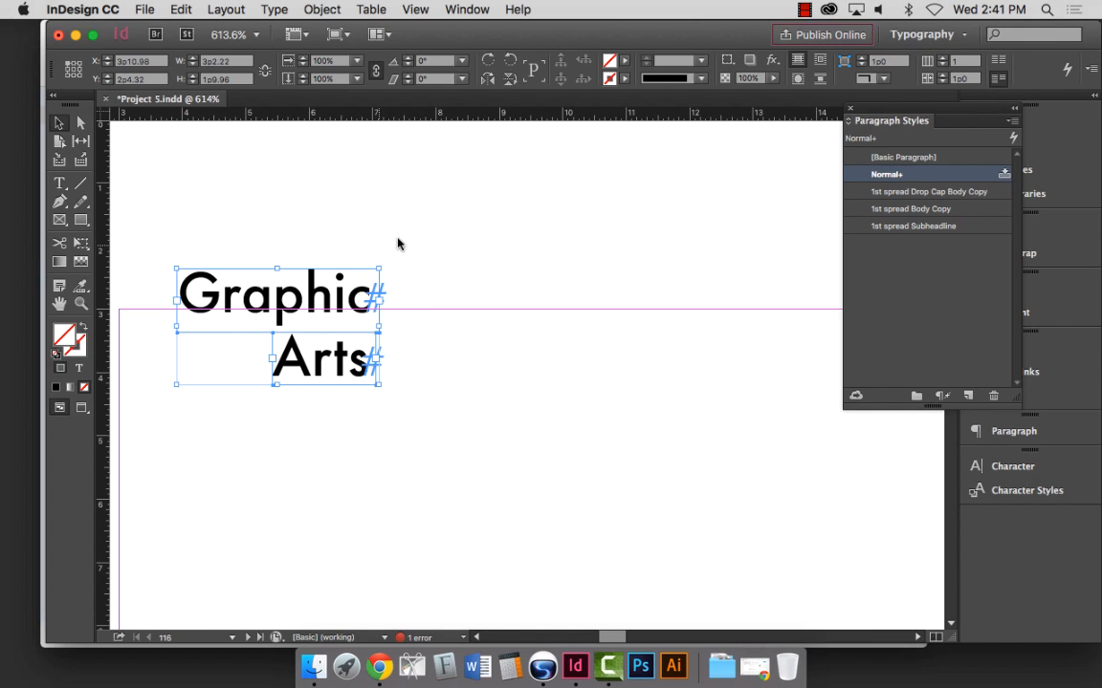
drag(388, 247, 322, 432)
drag(325, 305, 659, 308)
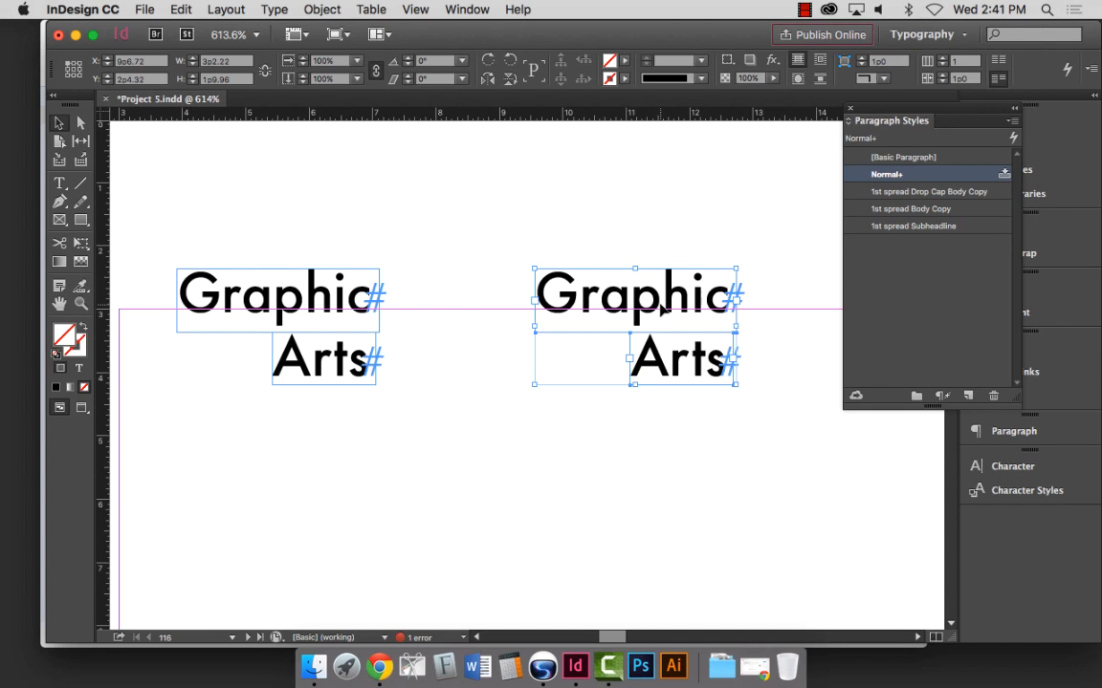
click(561, 243)
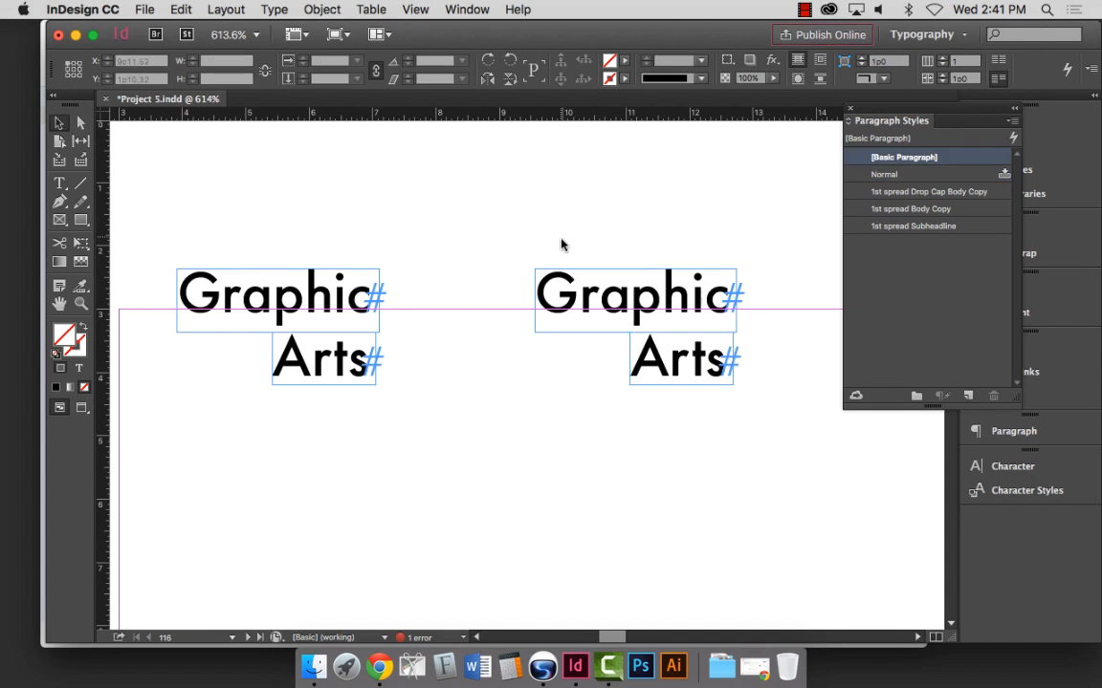
Cut the "G" from the duplicate "Graphic" and paste it into a new small text frame above and between the word pairs.
double_click(643, 304)
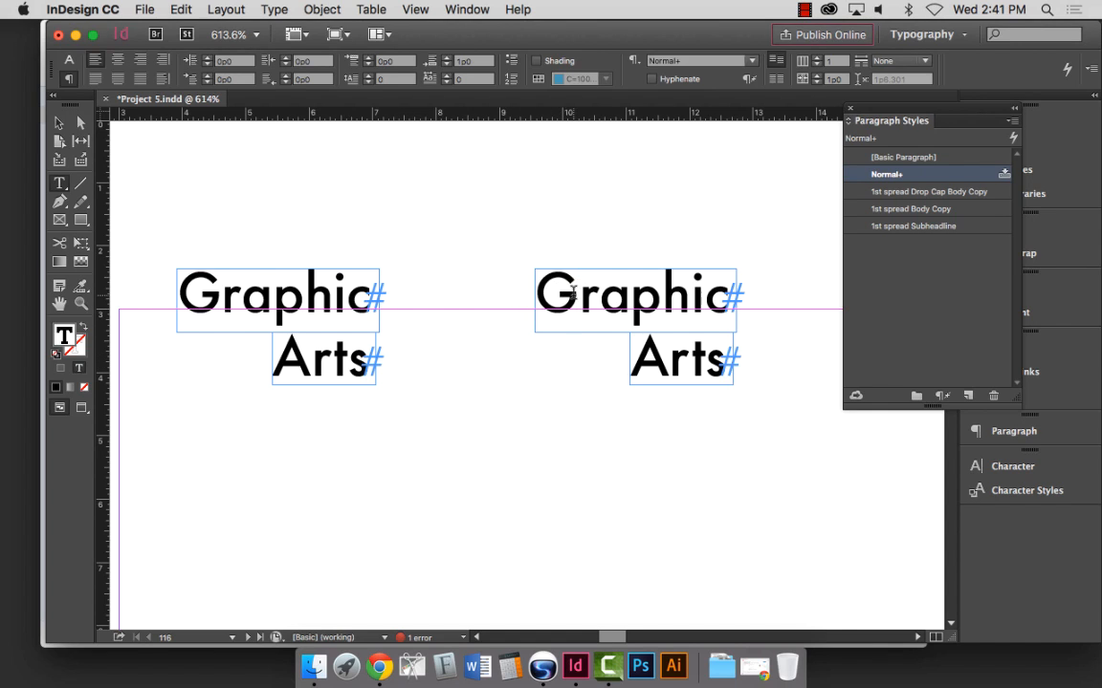
drag(577, 287, 547, 287)
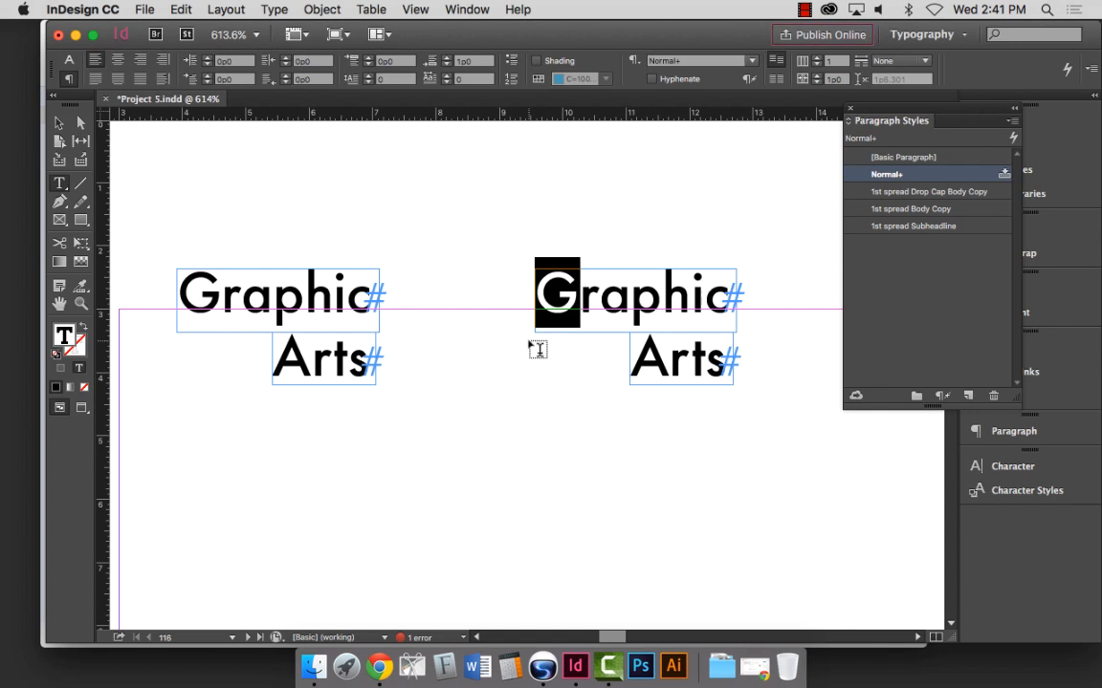
click(181, 8)
click(205, 75)
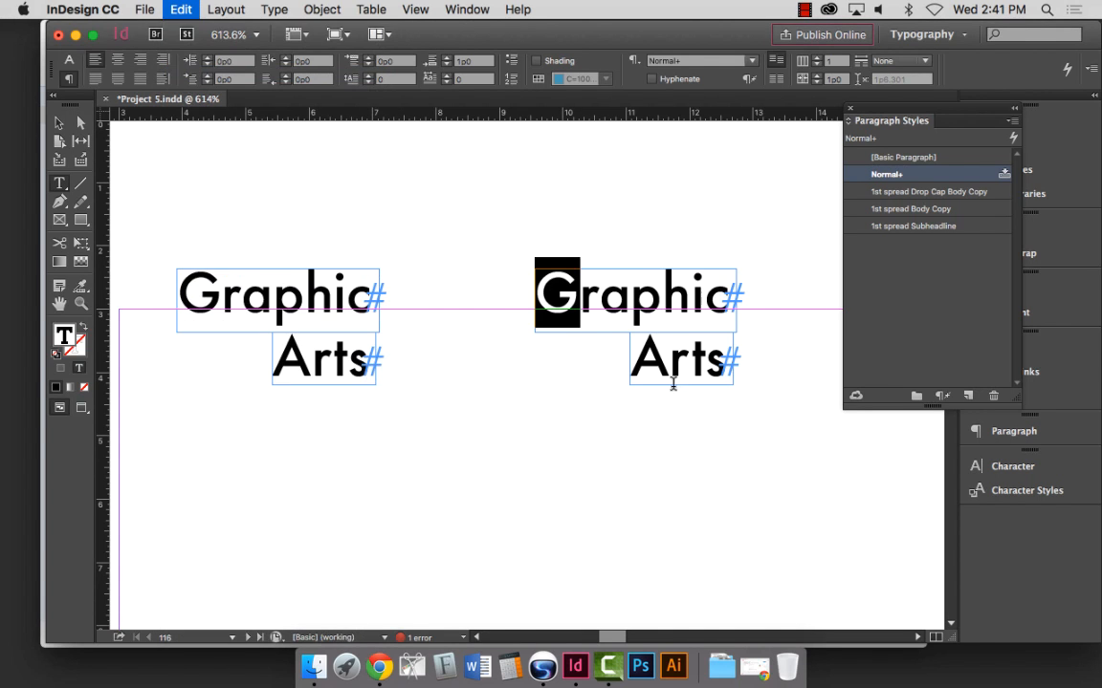
mouse_move(435, 190)
mouse_down()
mouse_move(546, 260)
mouse_move(516, 259)
mouse_up()
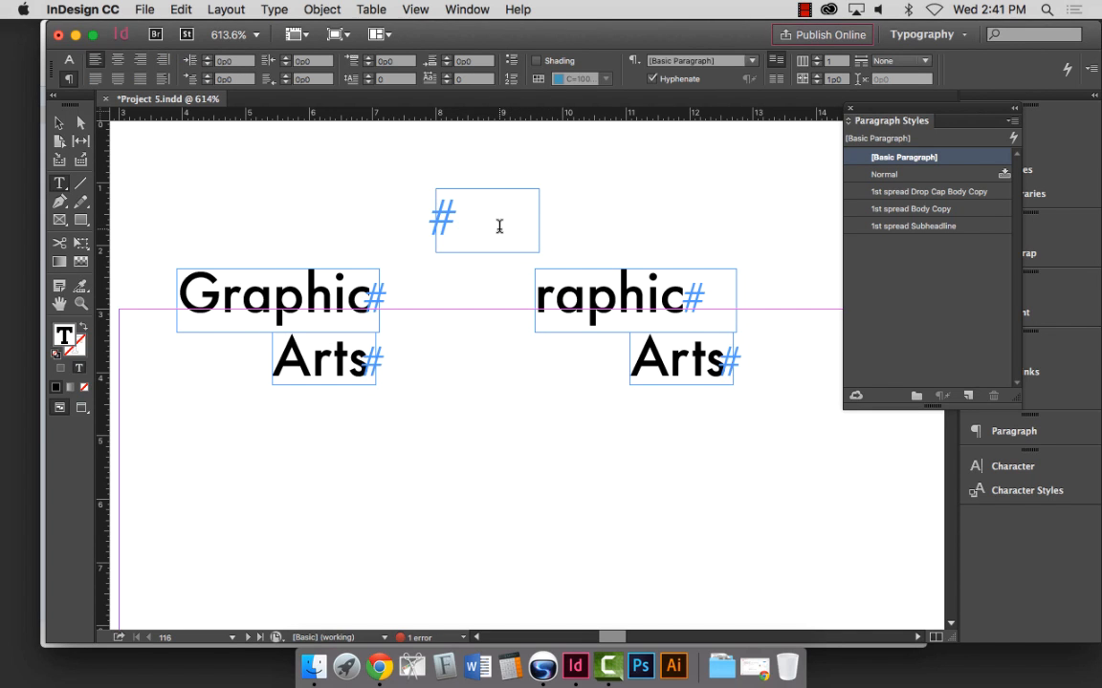
key(super+v)
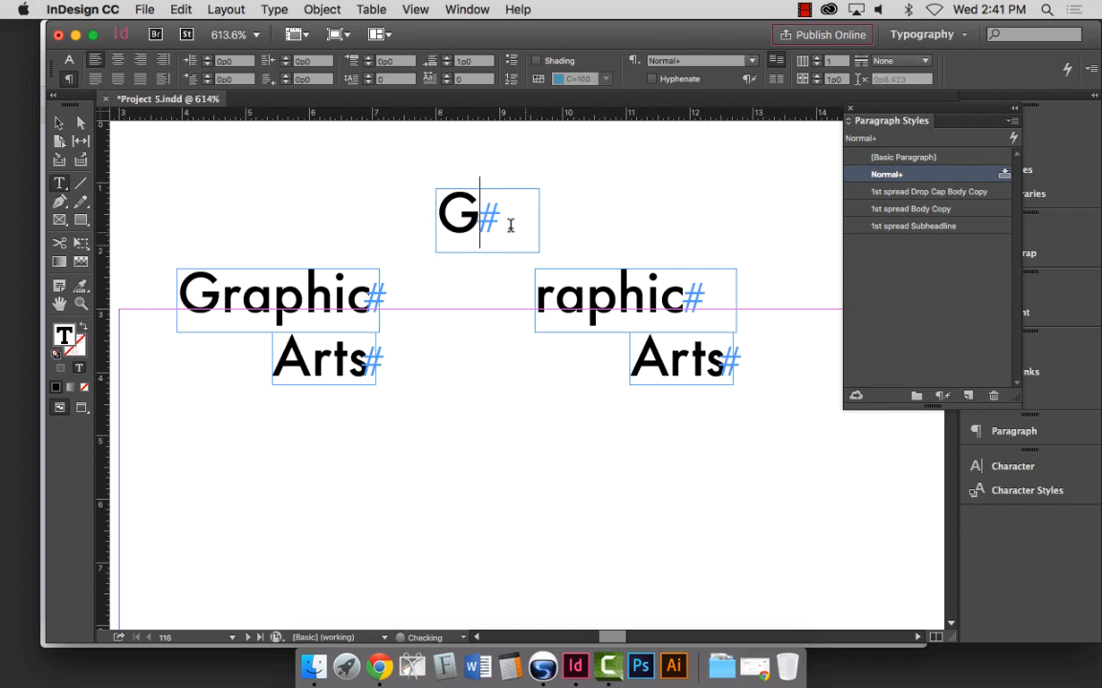
Tighten the "G" frame around its letter, move "raphic" beside it and shrink that frame to about 2p5 by 0p11.
click(59, 123)
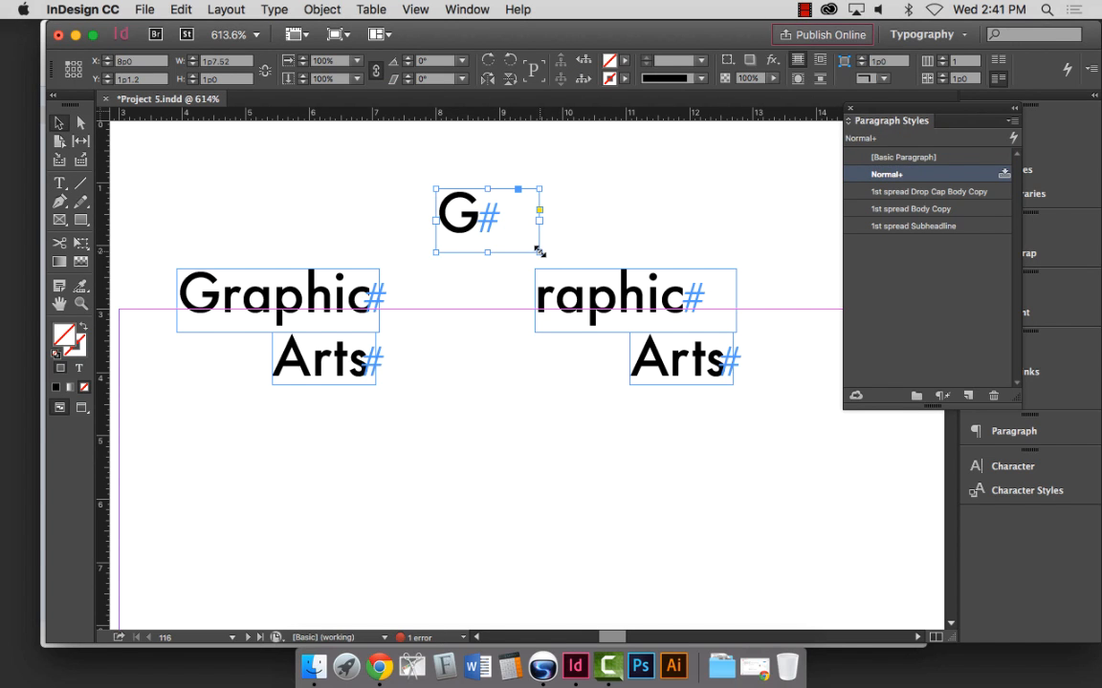
drag(539, 252, 484, 247)
drag(634, 301, 602, 215)
drag(705, 247, 656, 242)
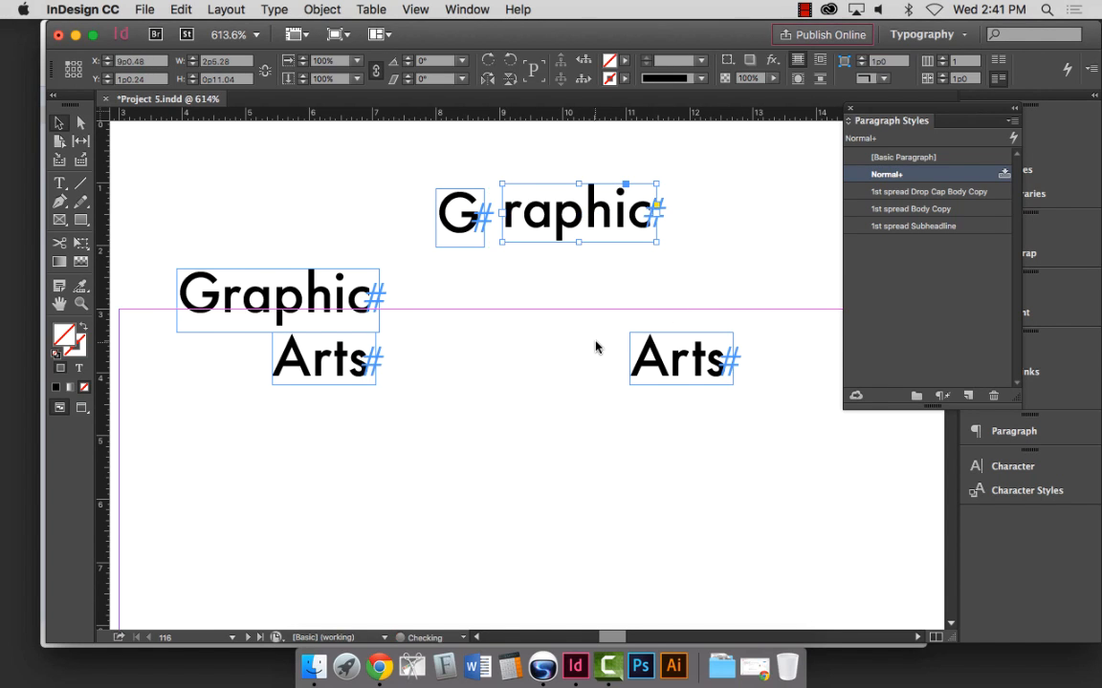
Move the duplicate "Arts" frame up below "raphic", then cut its "A" and paste it into a new text frame beside "rts".
double_click(666, 356)
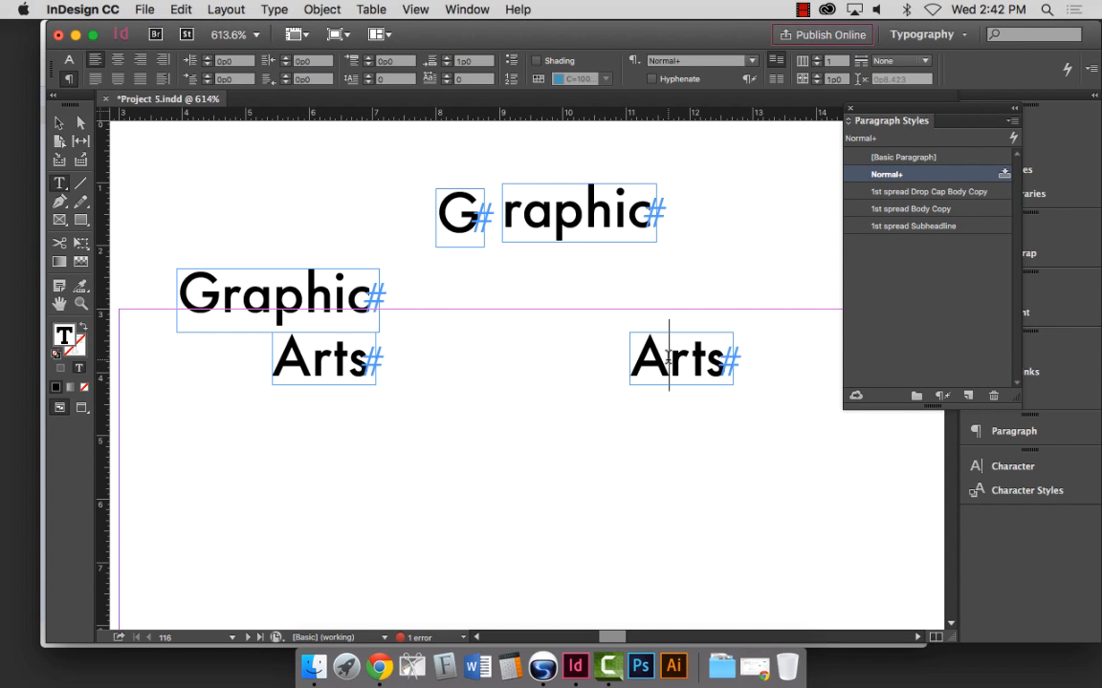
key(Escape)
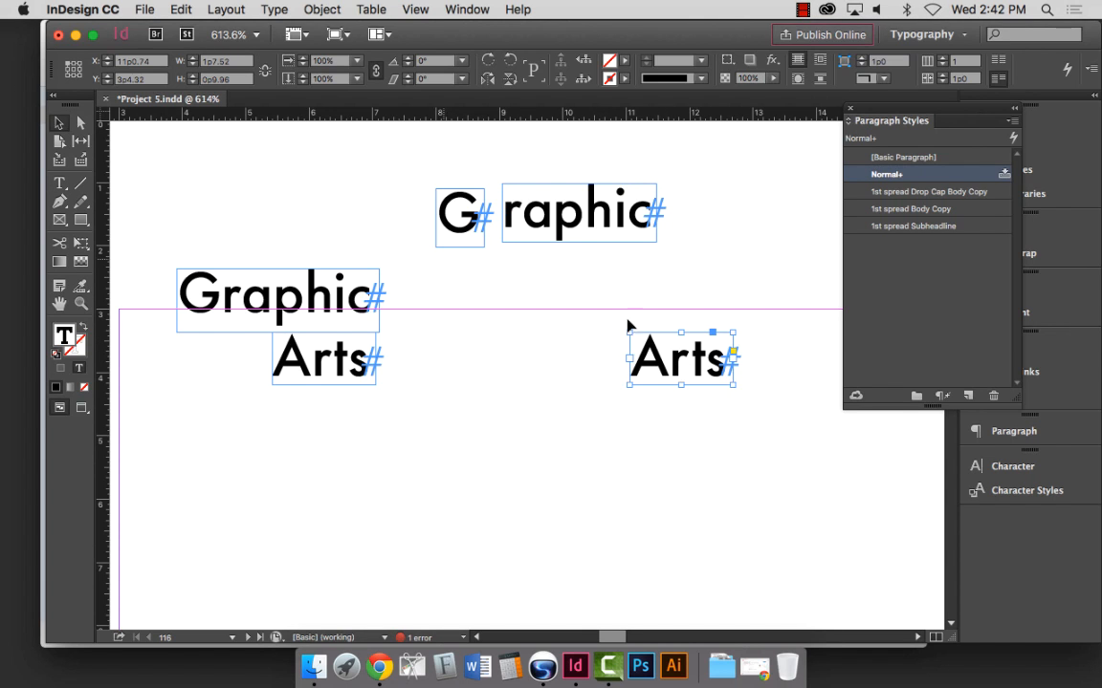
drag(684, 364, 605, 285)
double_click(653, 287)
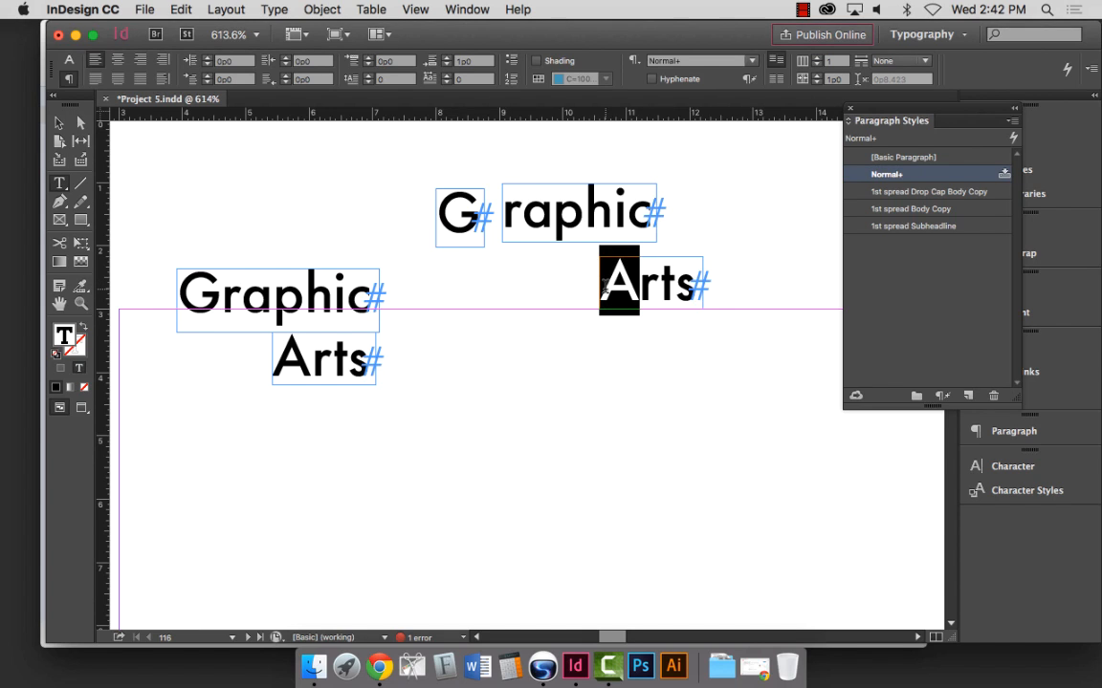
key(super+x)
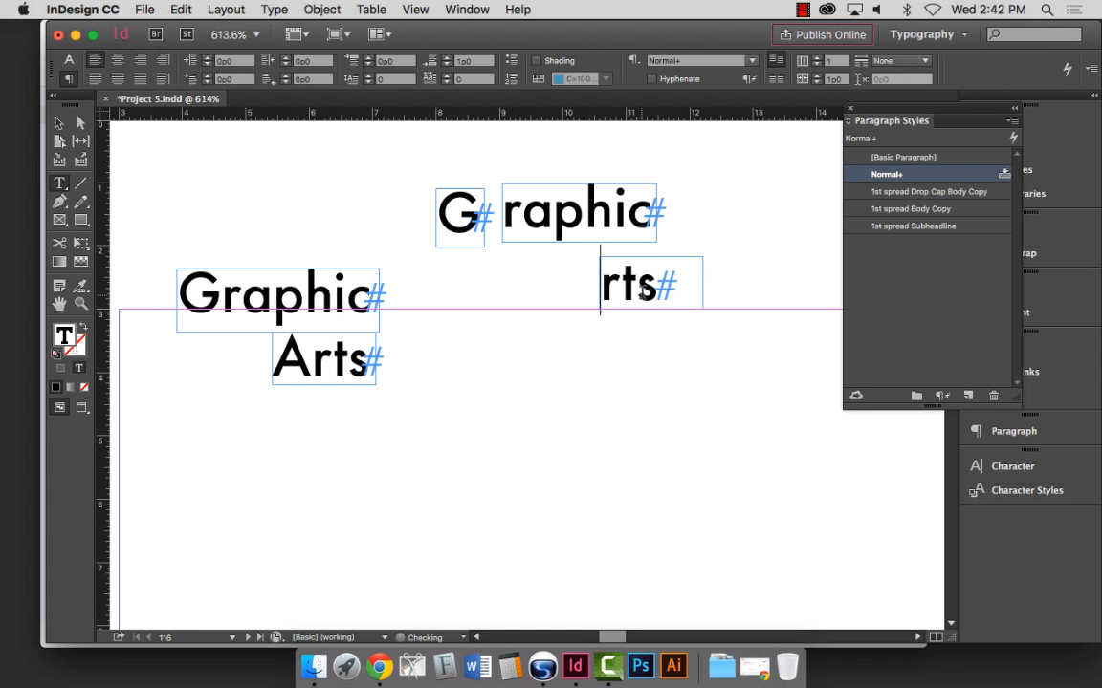
drag(497, 260, 577, 332)
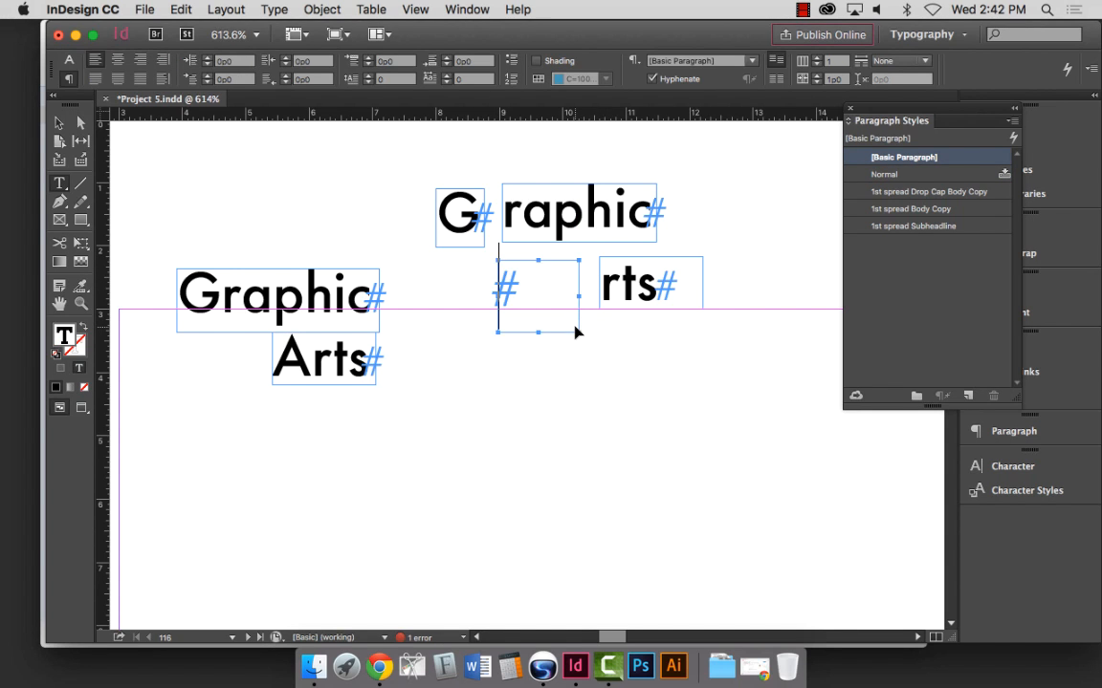
key(super+v)
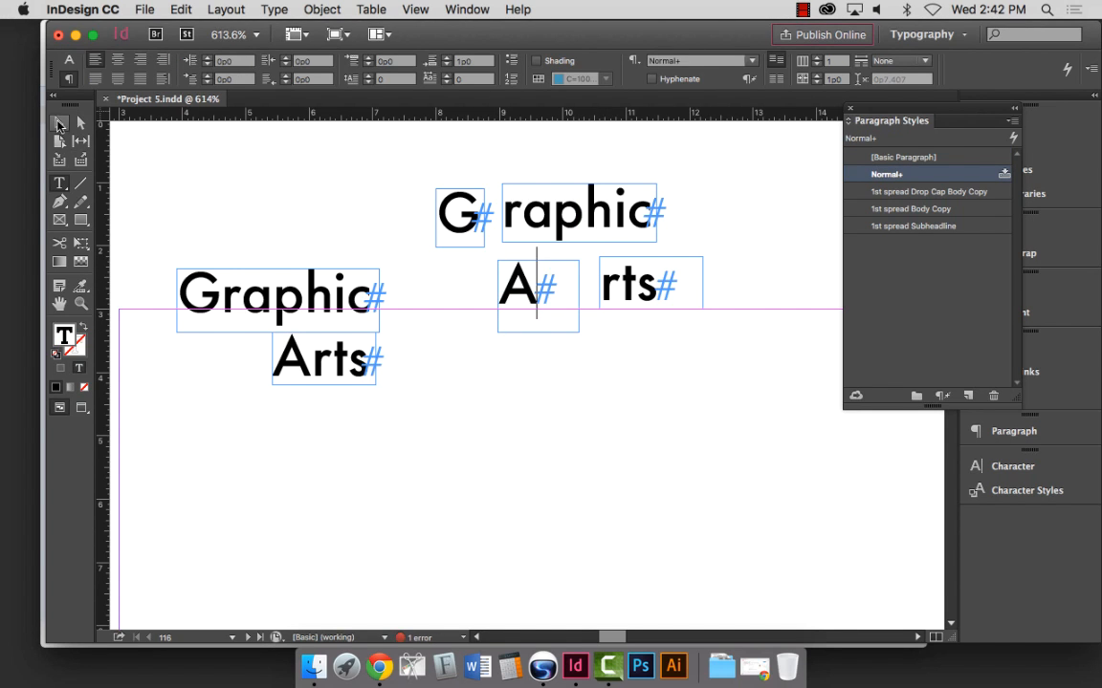
Shrink the "A" and "rts" text frames so that each fits closely around its letters.
key(Escape)
drag(578, 332, 548, 313)
click(698, 287)
drag(703, 307, 666, 307)
click(703, 358)
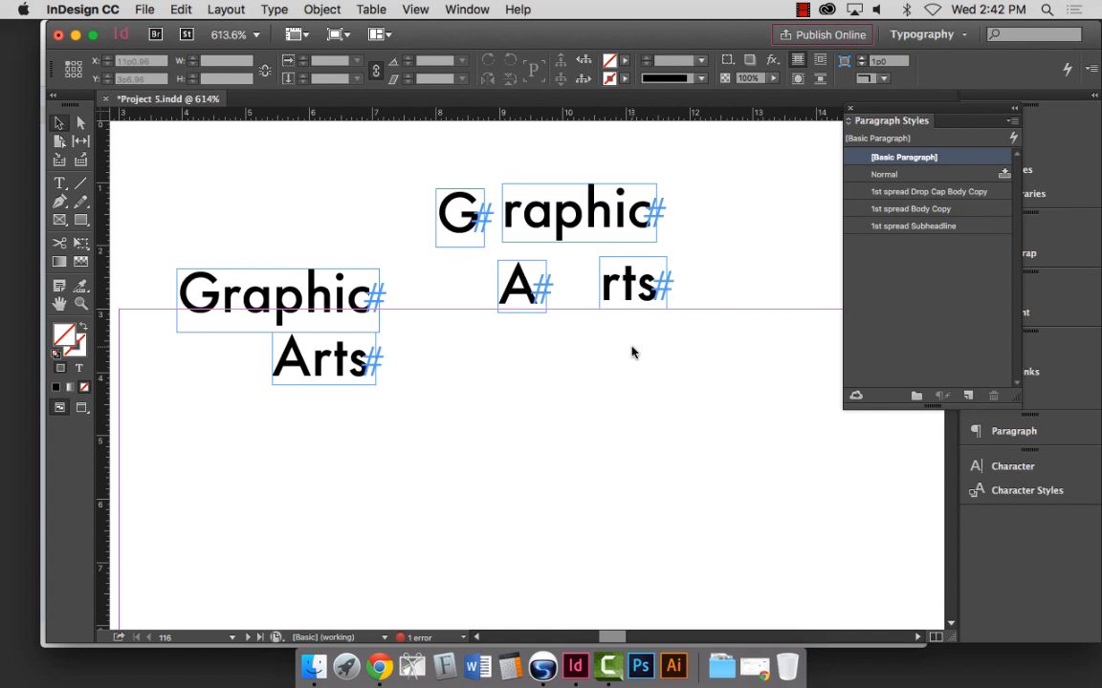
Try enlarging the original "Graphic" and "Arts" frames together to about 24p4 by 8p2, then undo the resize.
key(super+minus)
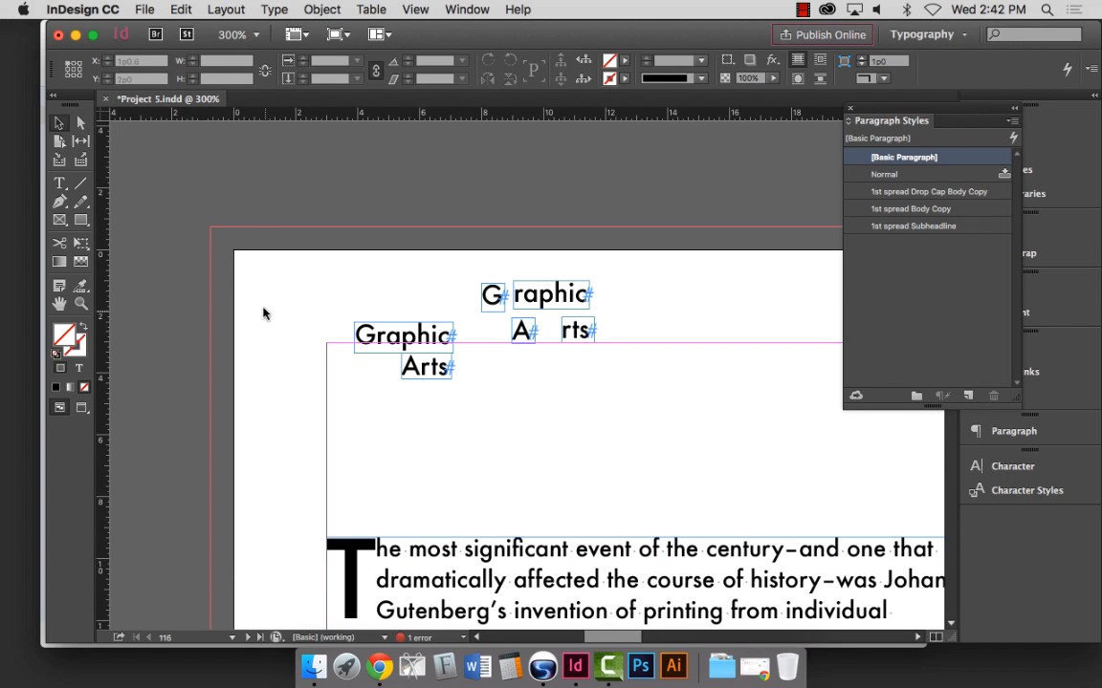
key(super+minus)
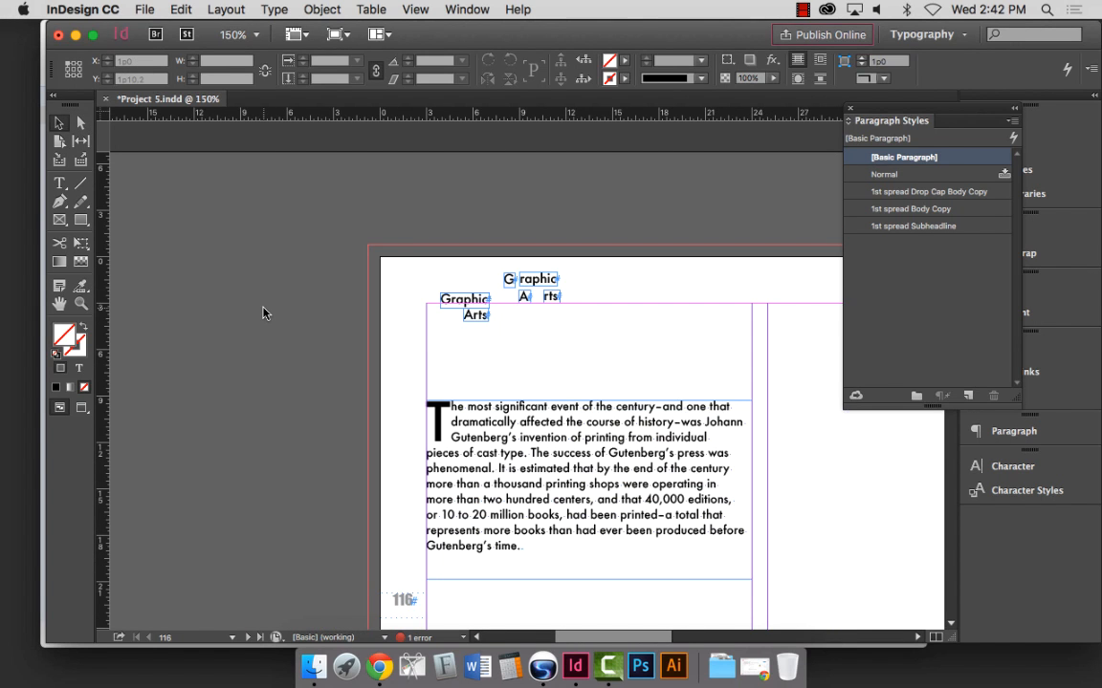
key(super+minus)
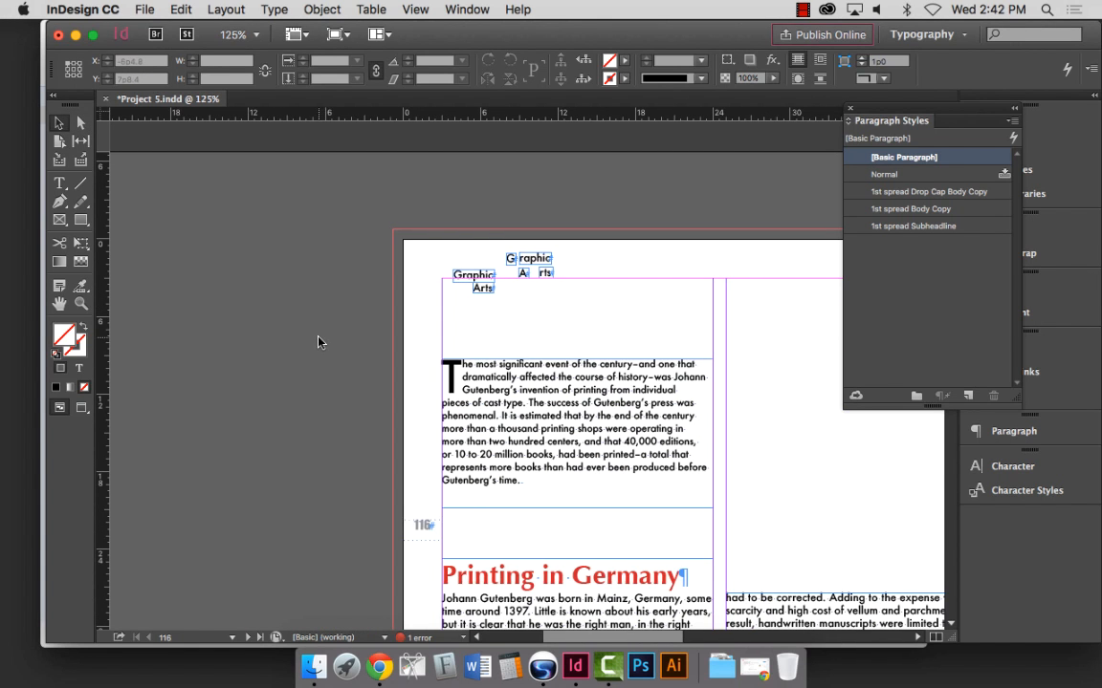
scroll(318, 342, right, 10)
key(super+minus)
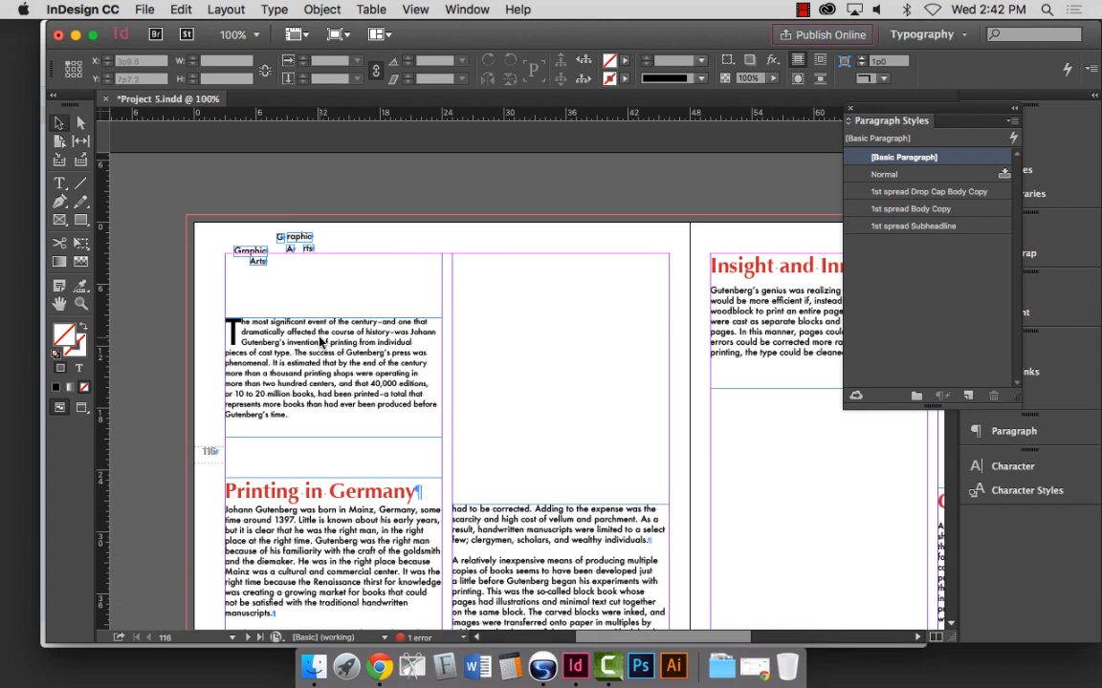
key(super+minus)
scroll(344, 354, right, 2)
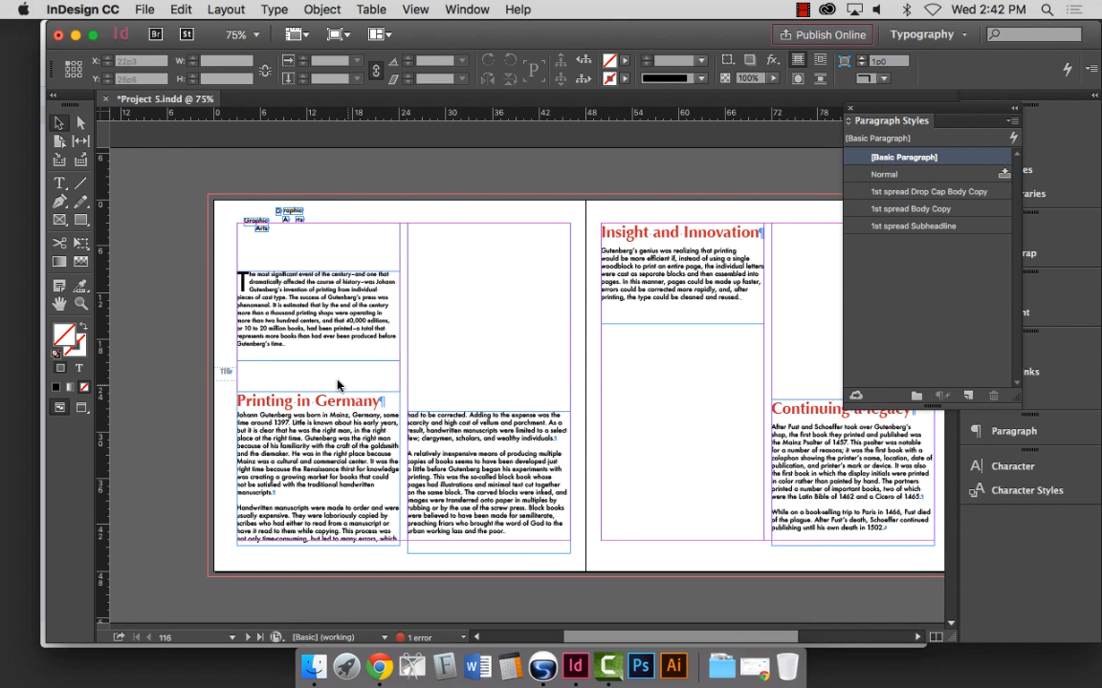
click(260, 223)
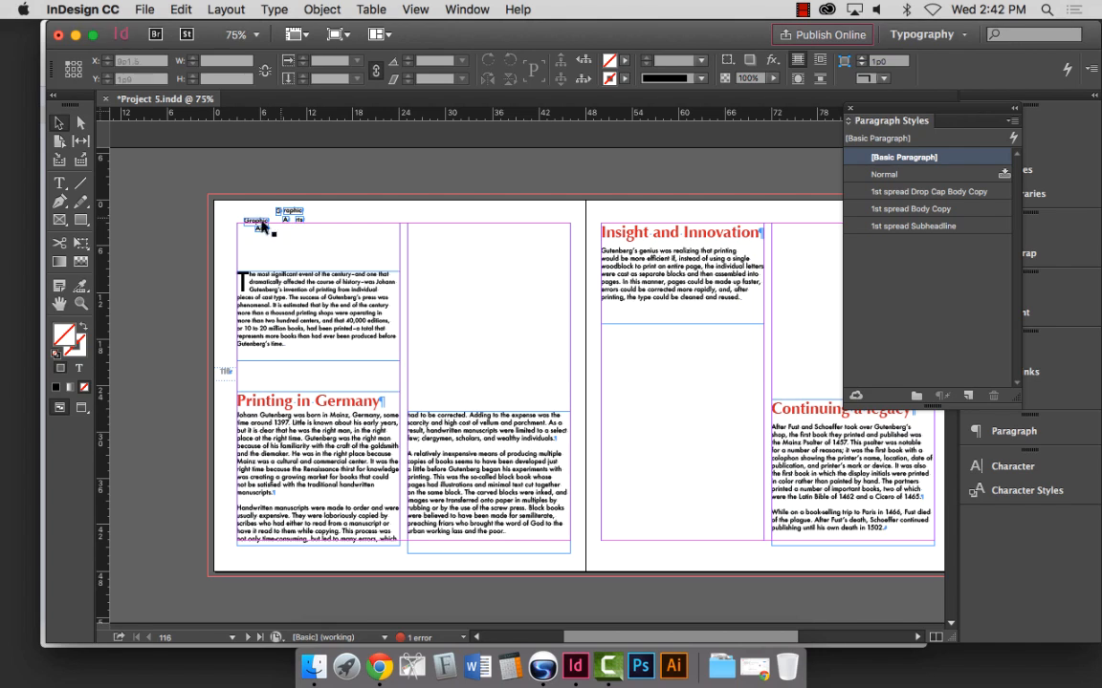
click(263, 226)
click(222, 214)
drag(206, 188, 259, 227)
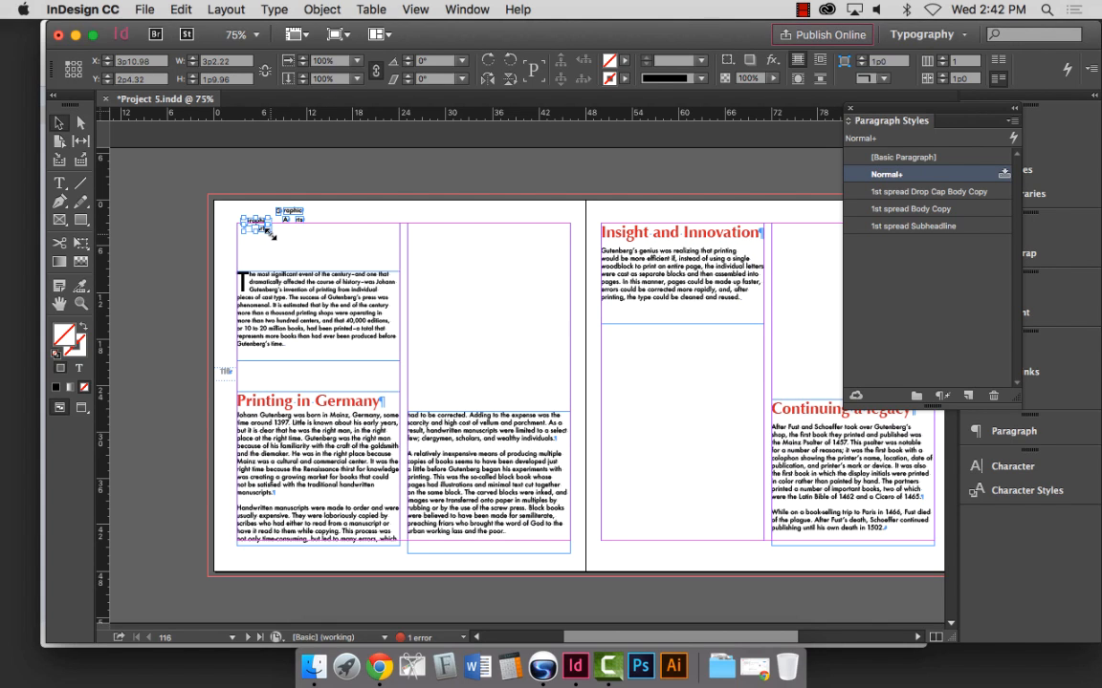
drag(271, 233, 432, 280)
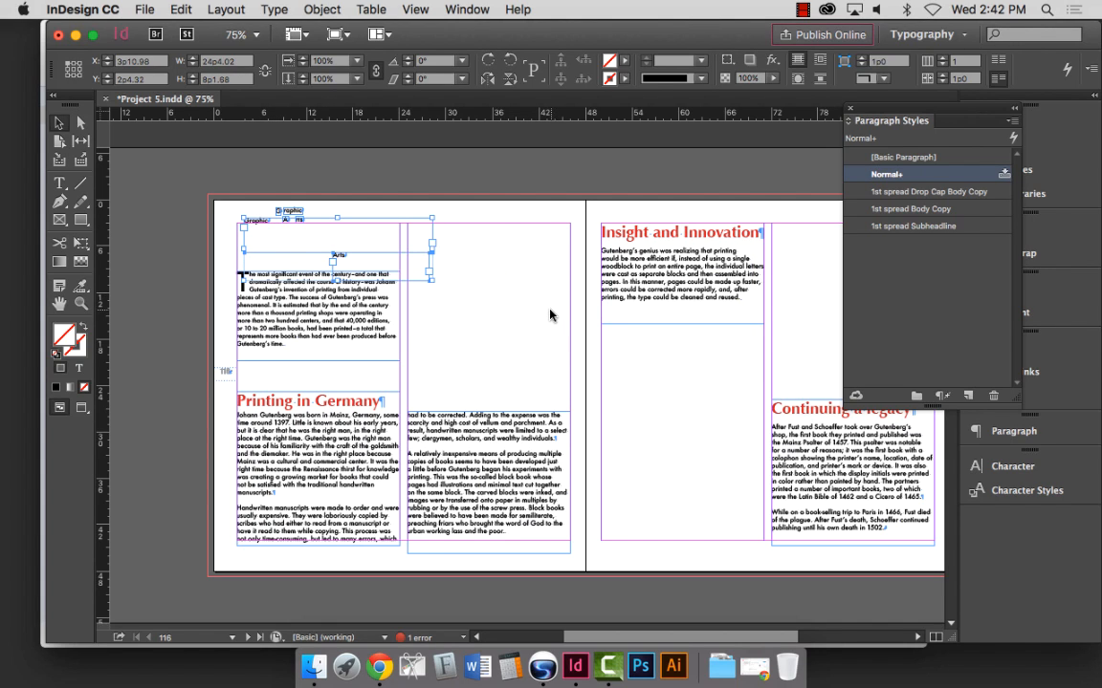
key(super+z)
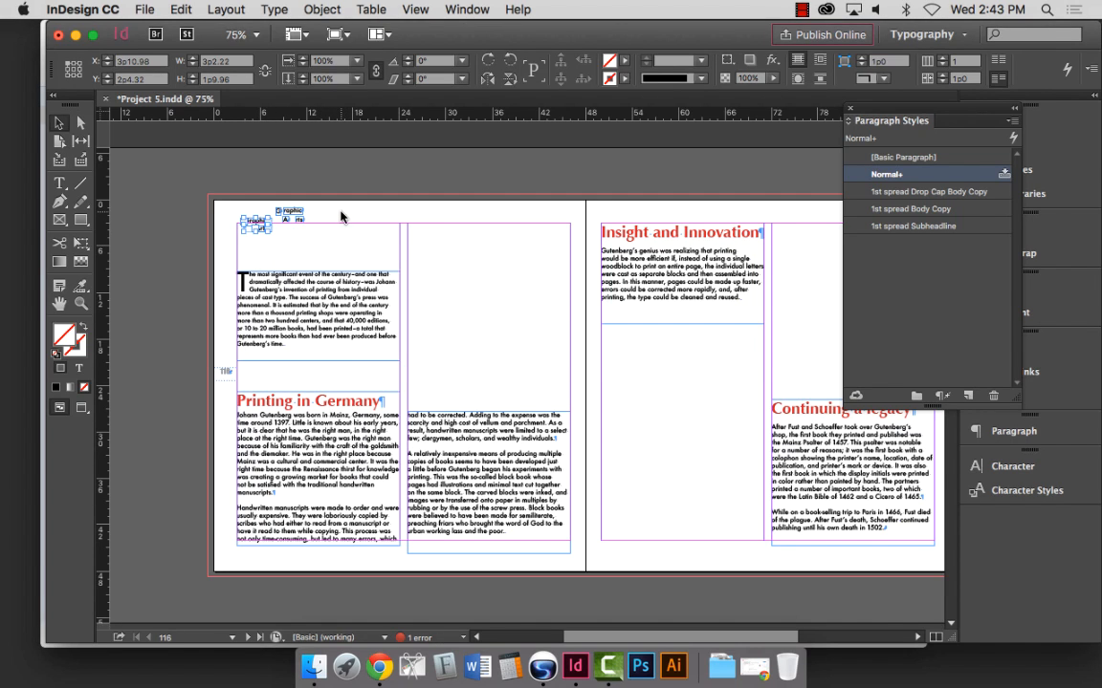
Move the original "Graphic" and "Arts" frames together onto the pasteboard beside page 116, at about X -7p0, Y 1p6.
drag(260, 225, 152, 218)
key(super+z)
key(super+z)
click(256, 220)
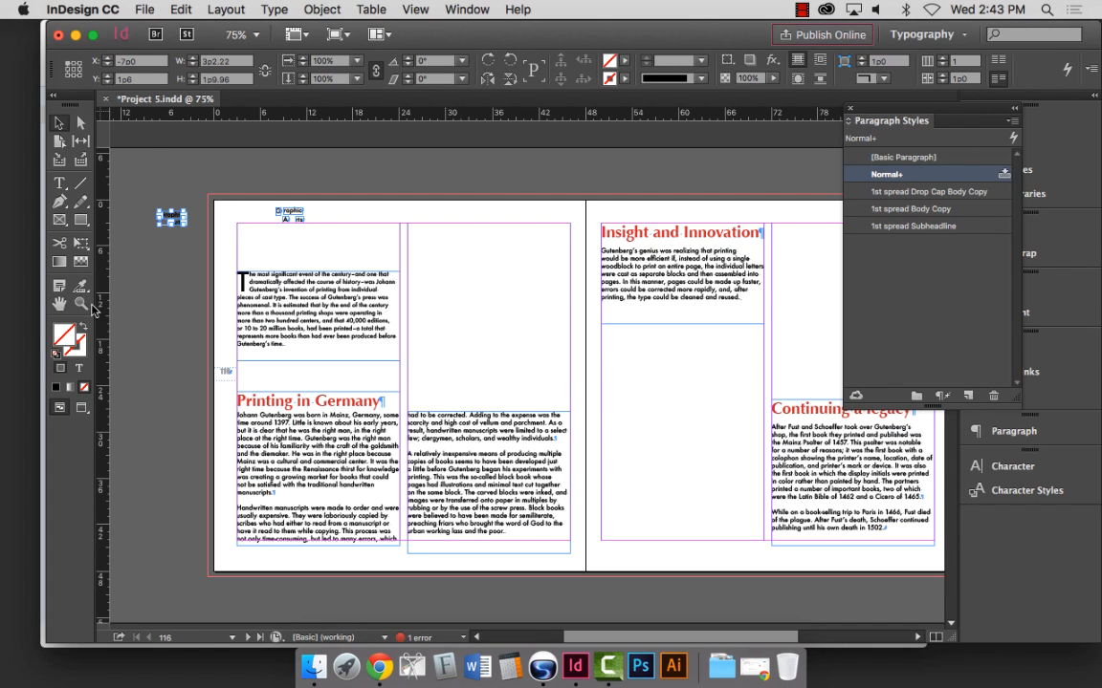
Scale the "G", "raphic", "A" and "rts" title frames together to about 22p5 by 12p6.
click(72, 124)
click(65, 123)
drag(257, 207, 322, 236)
click(230, 188)
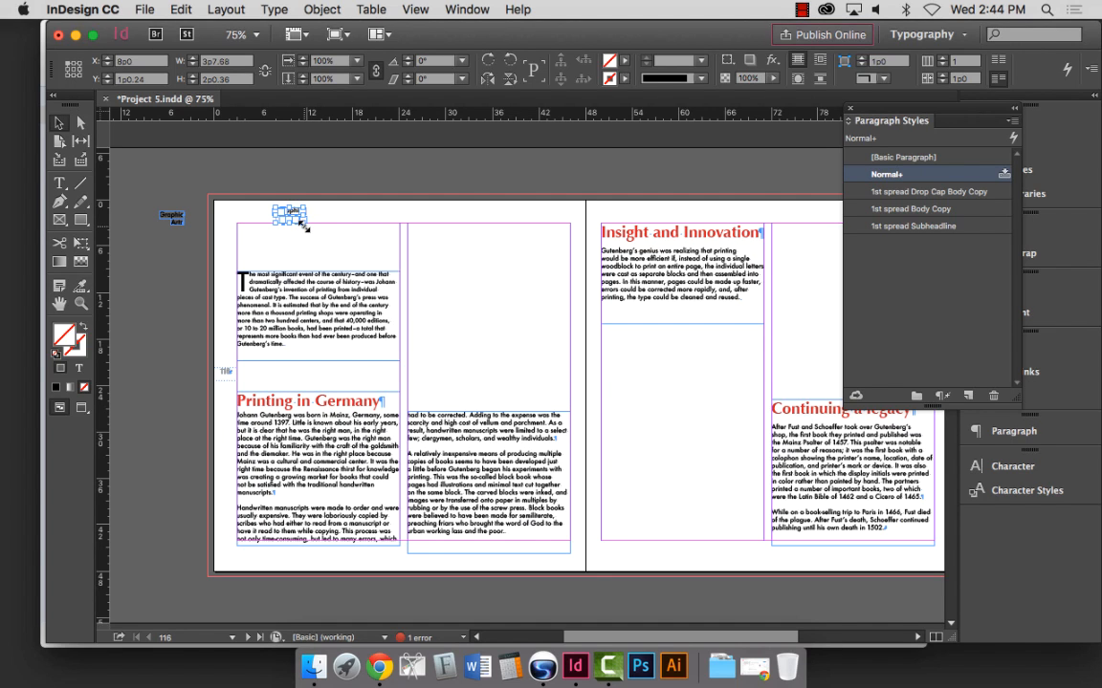
drag(303, 223, 305, 228)
drag(304, 224, 450, 286)
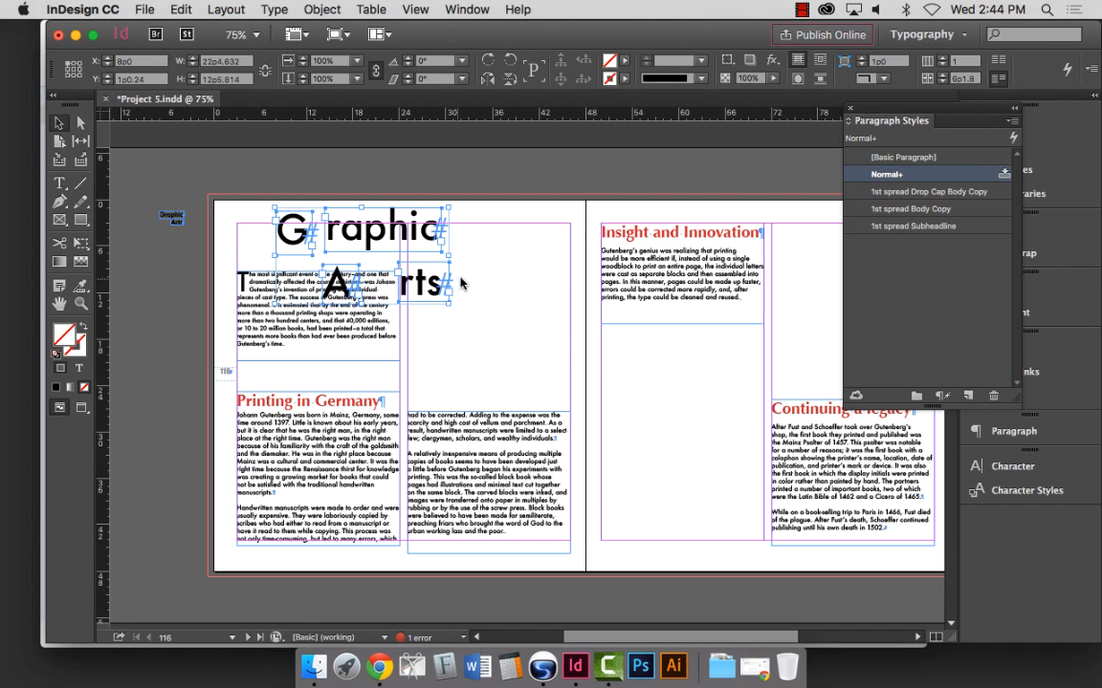
click(456, 277)
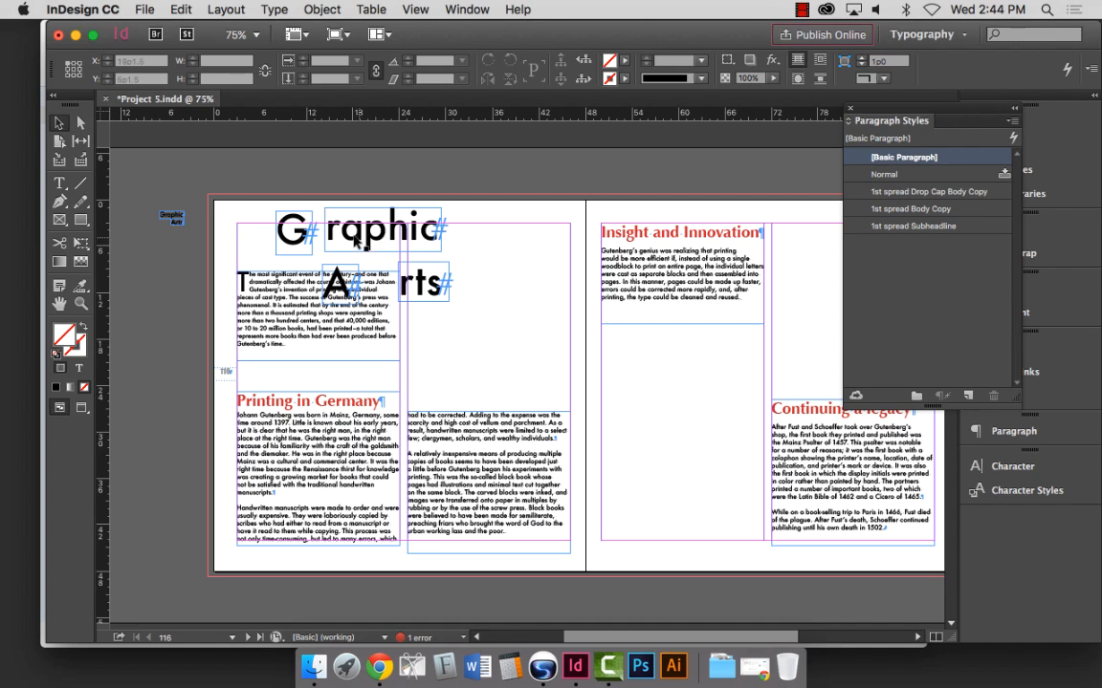
Spread the four title frames toward the second column with "A" against "rts", and lower the drop-cap paragraph to about Y 12p5.
drag(388, 233, 480, 236)
drag(426, 286, 505, 295)
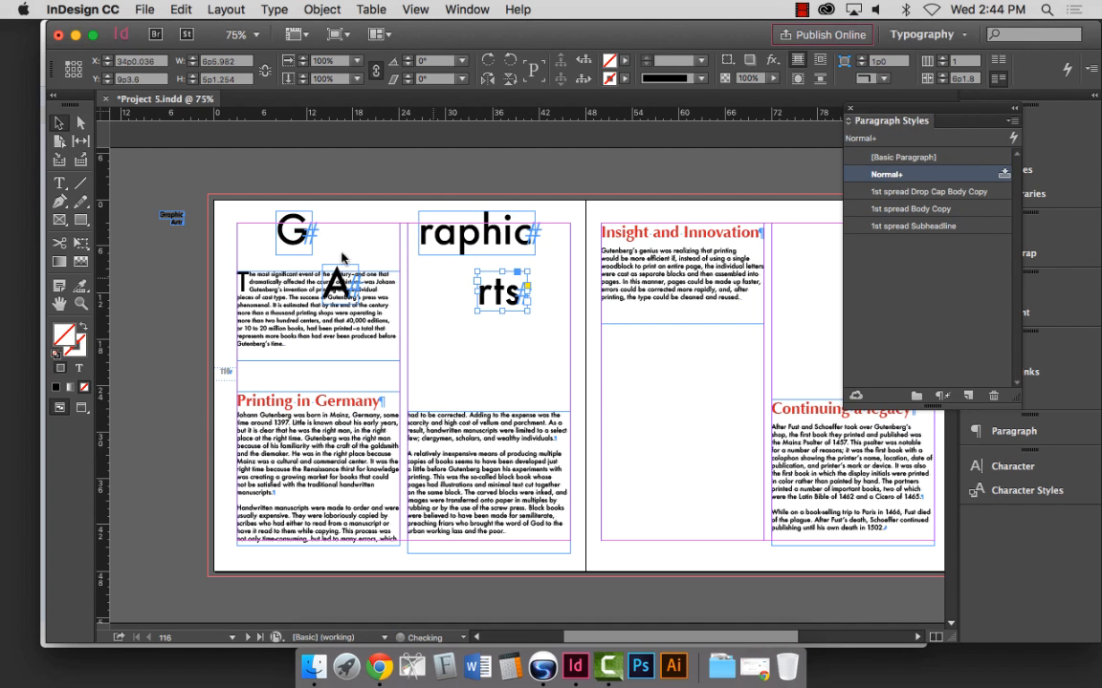
drag(292, 232, 370, 233)
drag(469, 292, 445, 292)
click(386, 254)
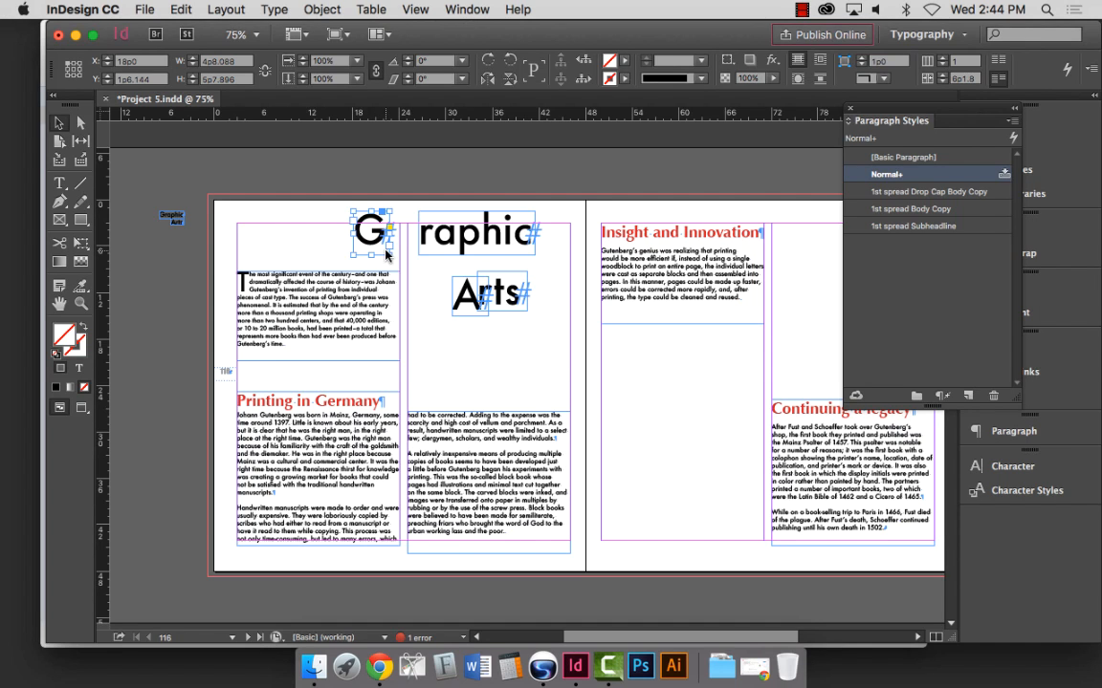
drag(287, 282, 287, 308)
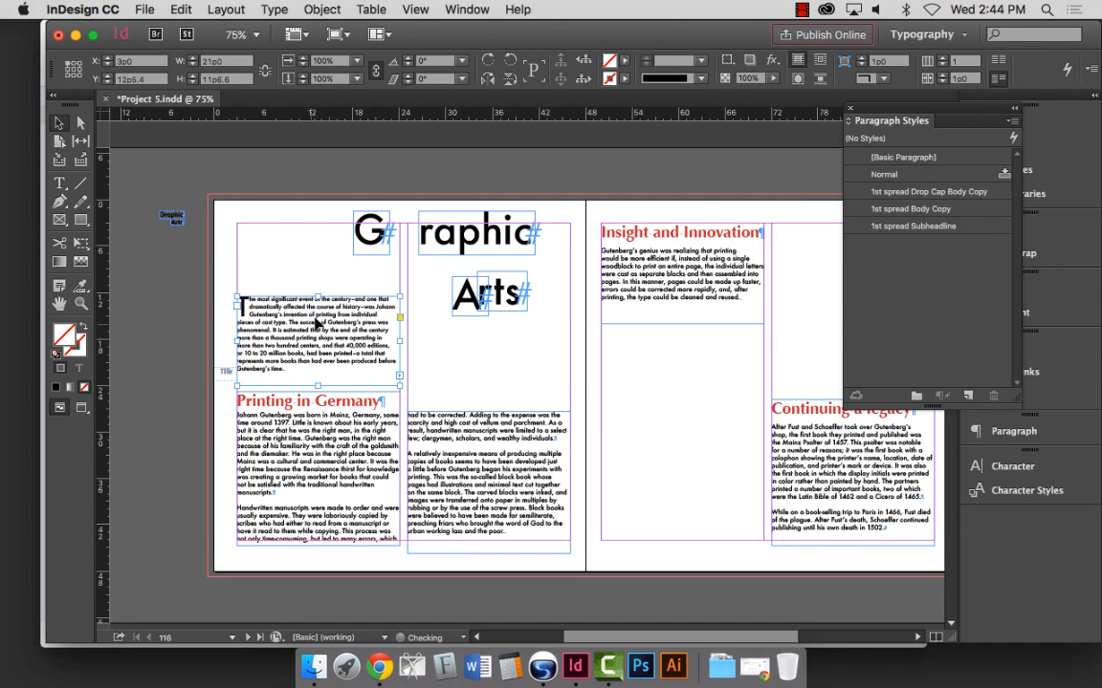
click(304, 273)
Enlarge the "G" frame to about 17p1 by 20p8 and place it over the page's upper-left corner at about X -2p0, Y -2p5.
click(381, 239)
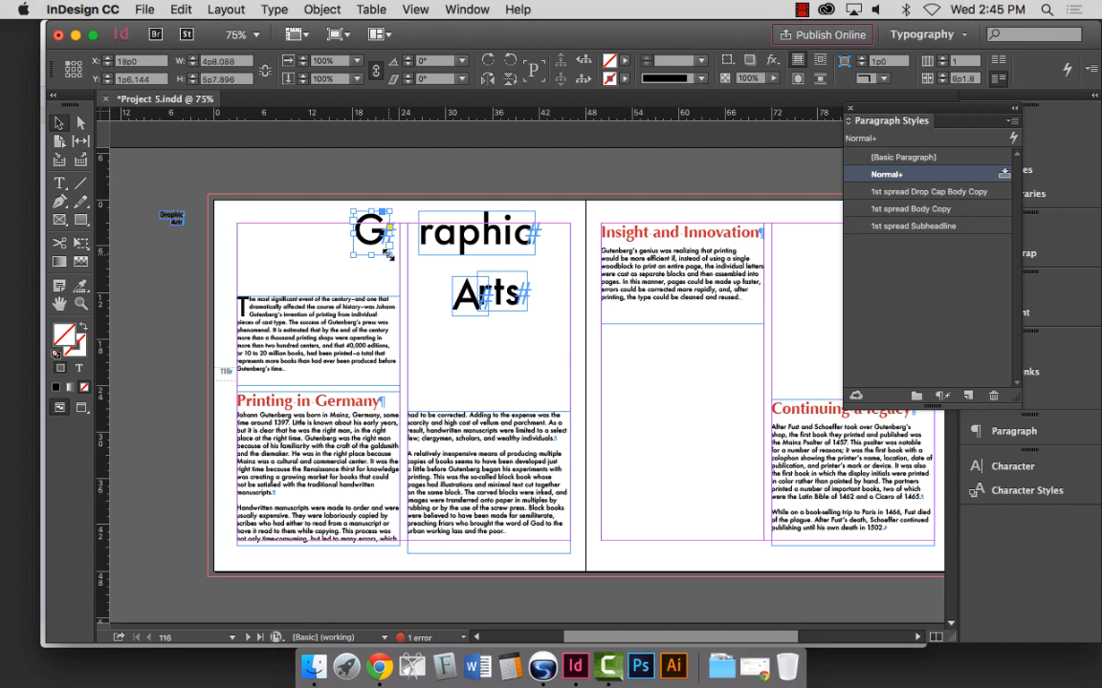
drag(388, 254, 460, 329)
drag(462, 272, 329, 250)
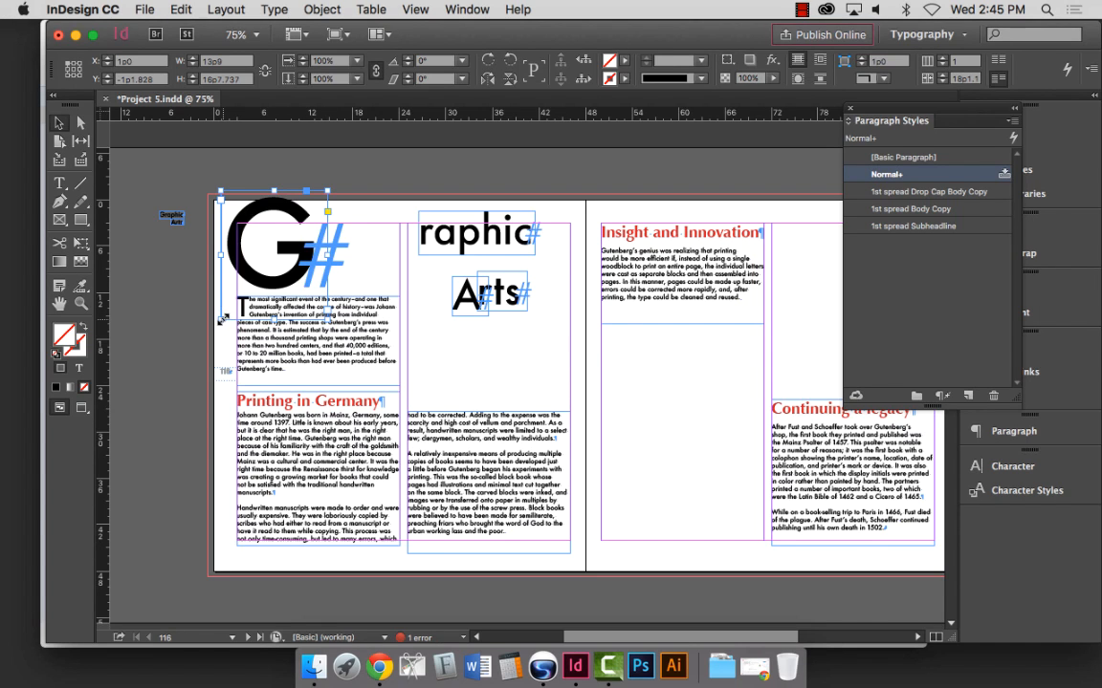
drag(221, 321, 195, 350)
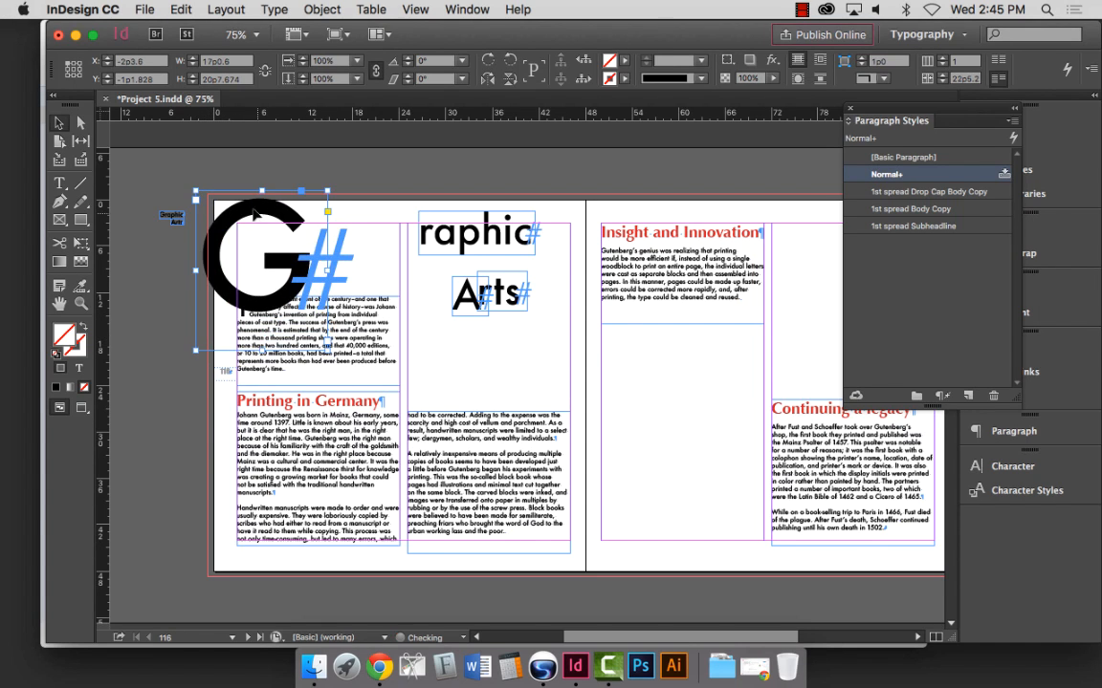
drag(234, 222, 235, 215)
click(139, 272)
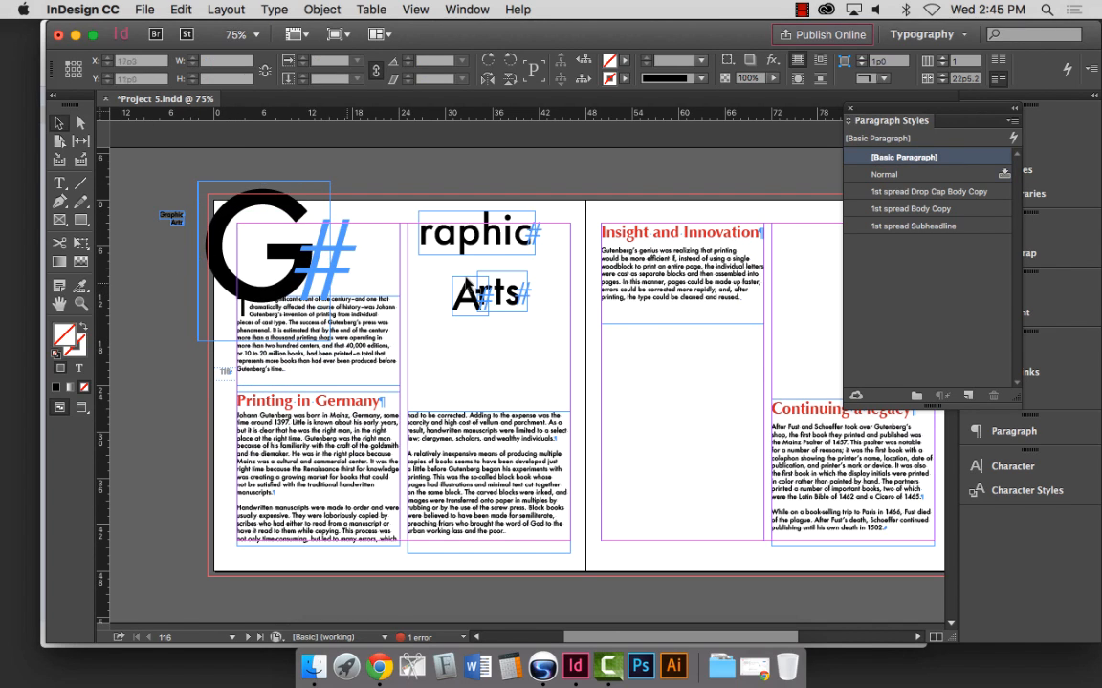
In preview mode, shorten the "G" frame to about 17p6 high and move the drop-cap paragraph down clear of the letter.
key(w)
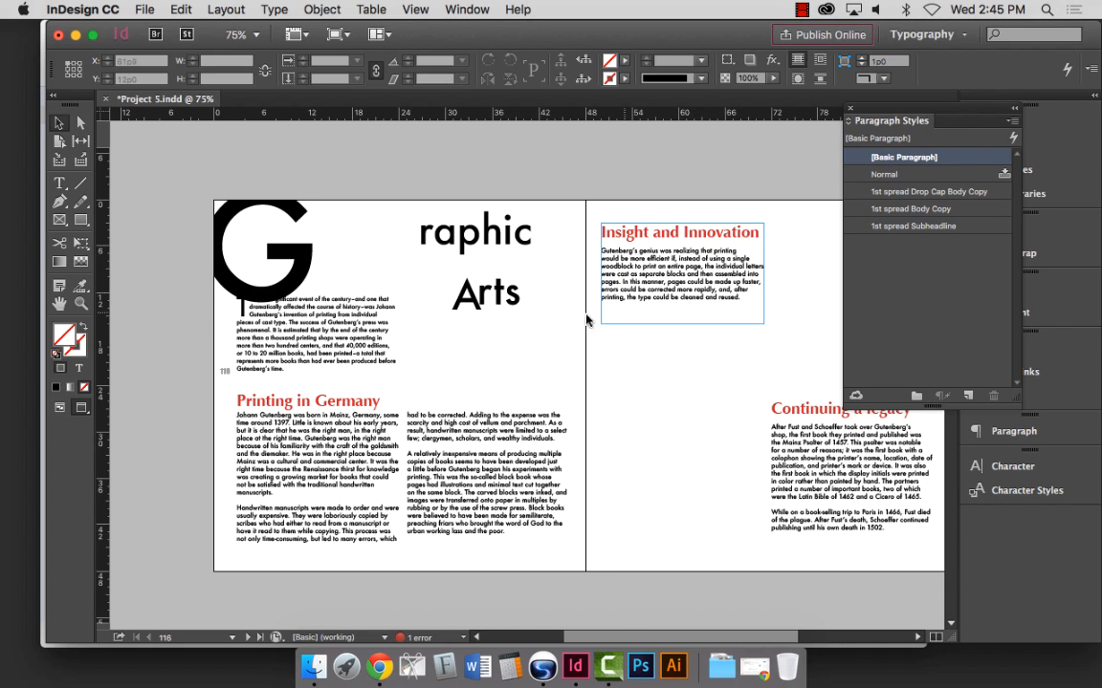
click(314, 349)
drag(311, 342, 264, 317)
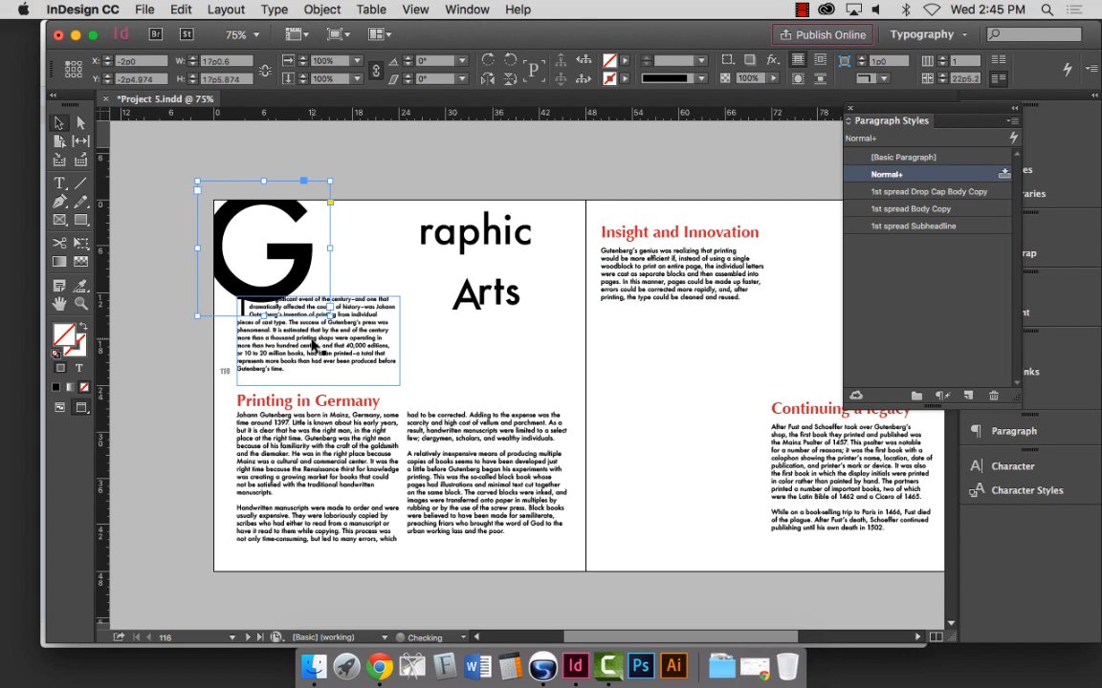
drag(312, 345, 313, 359)
click(177, 333)
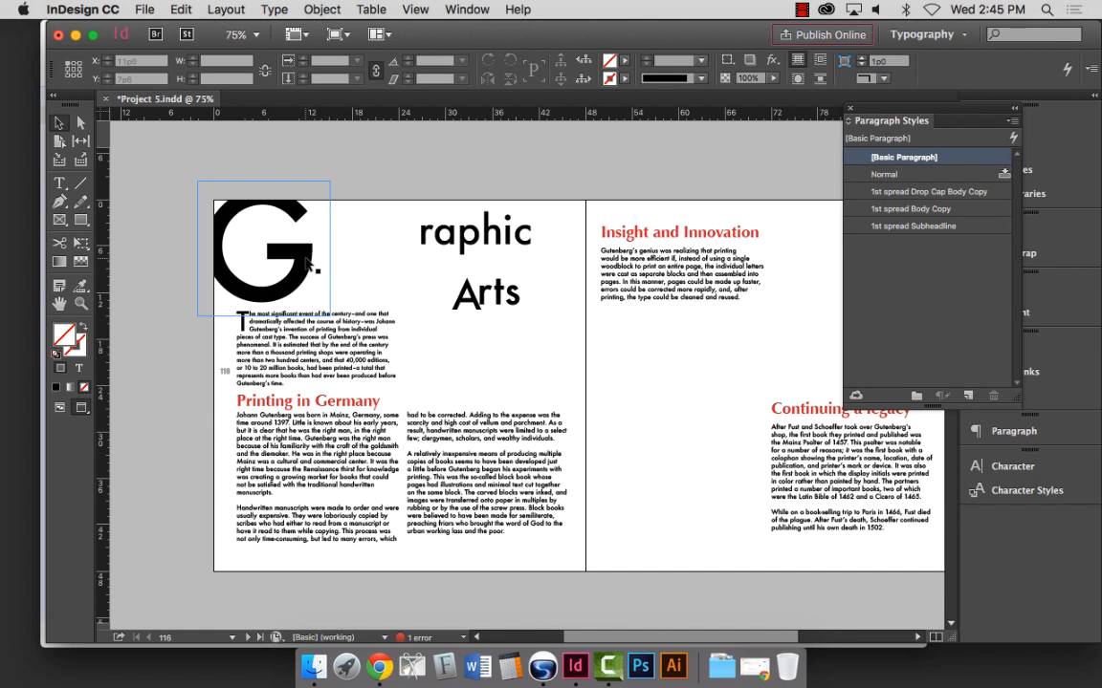
Move the "raphic" frame against the opening of the large "G", at about X 10p10, Y 1p0.
click(498, 241)
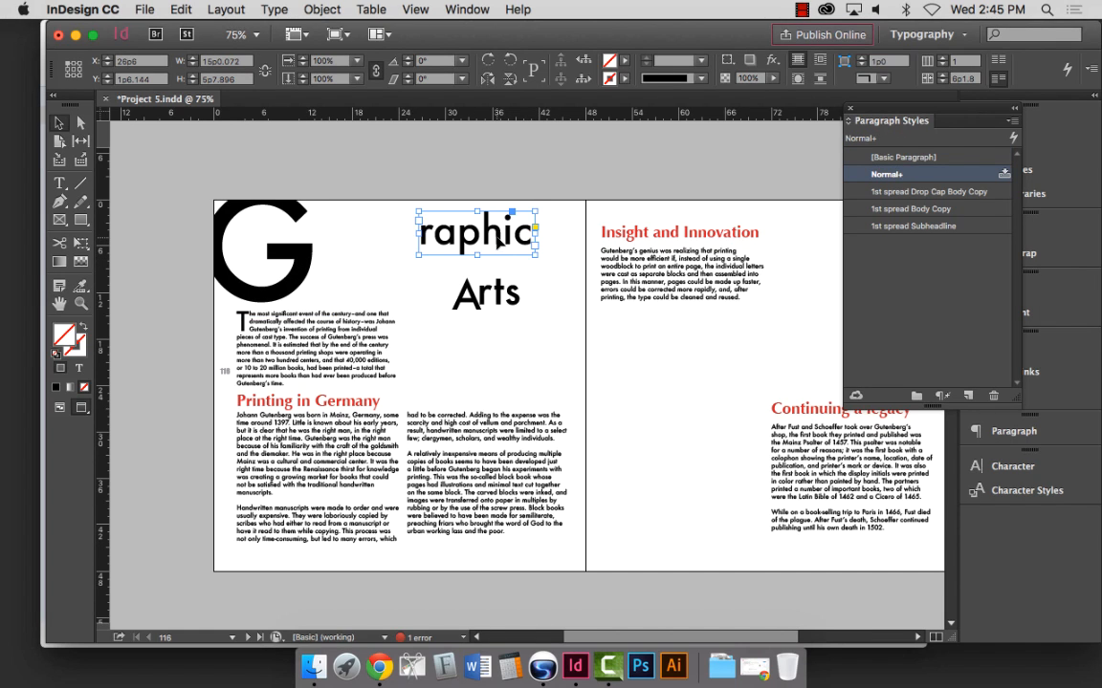
drag(497, 241, 389, 247)
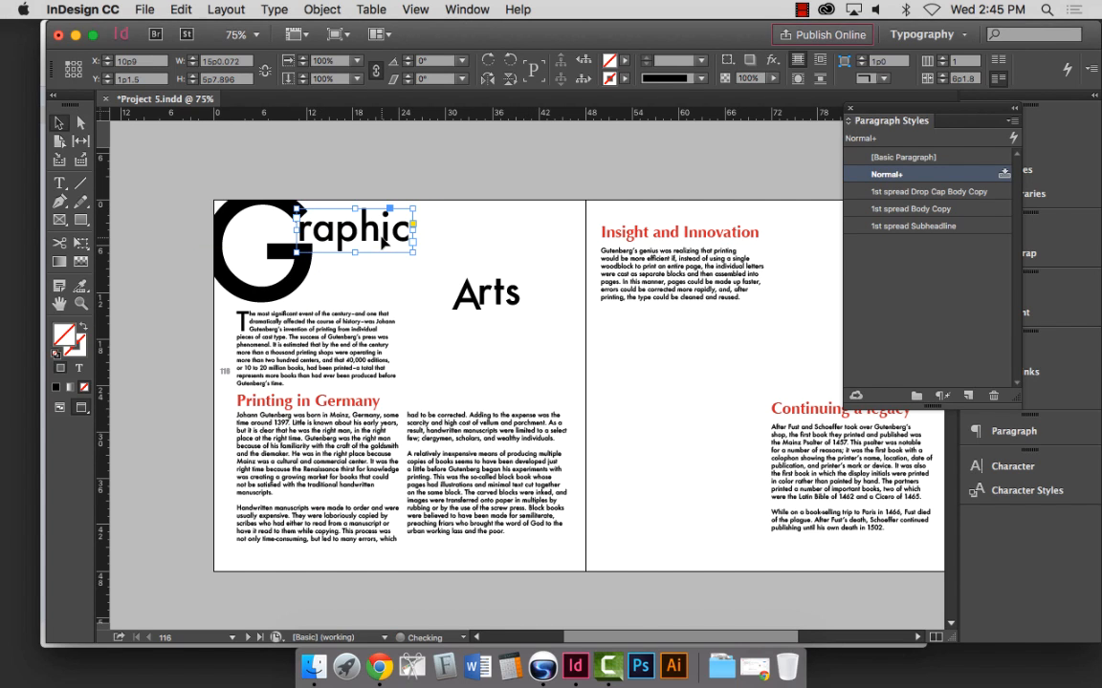
click(408, 277)
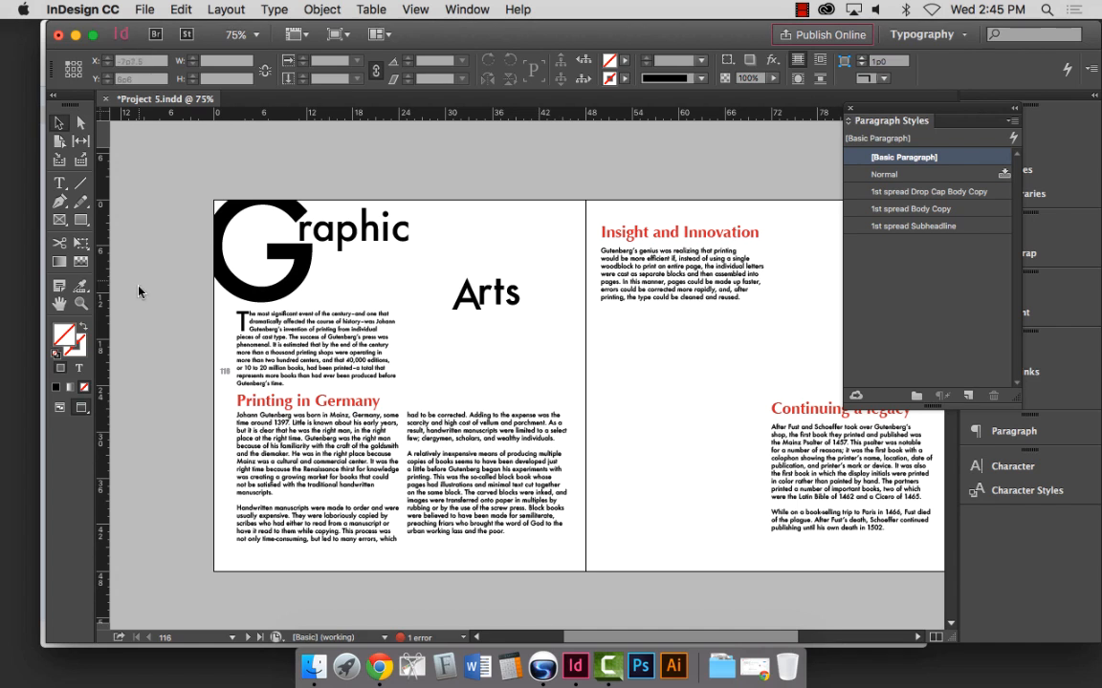
click(81, 303)
drag(189, 174, 465, 327)
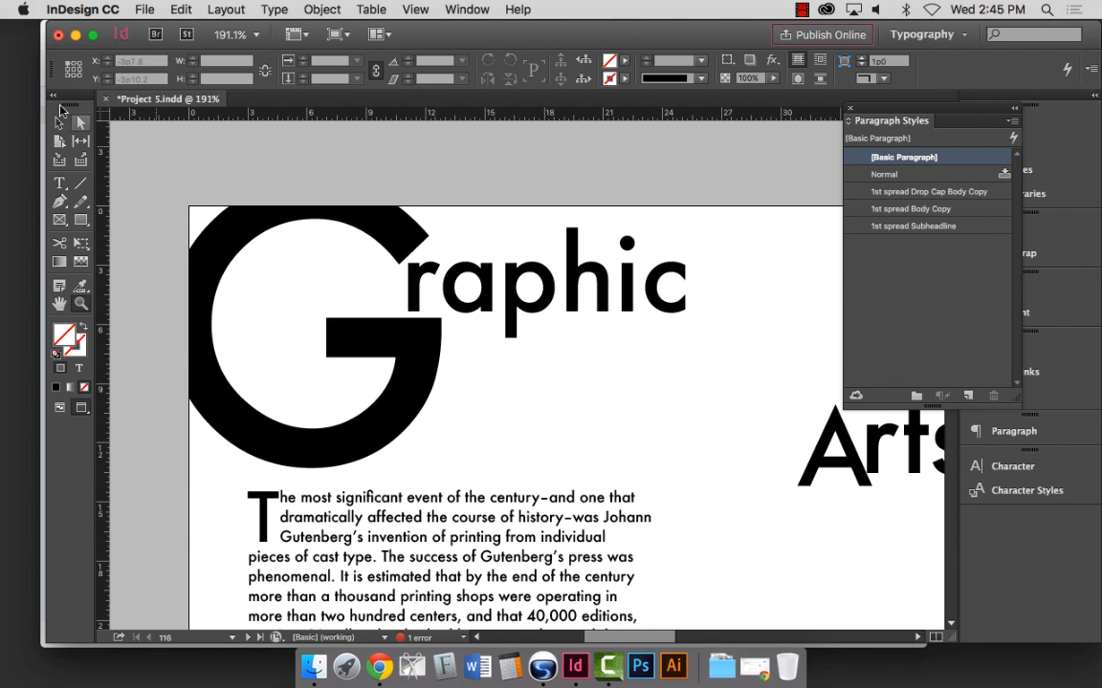
click(59, 122)
mouse_move(574, 292)
mouse_down()
mouse_move(693, 290)
mouse_move(587, 290)
mouse_up()
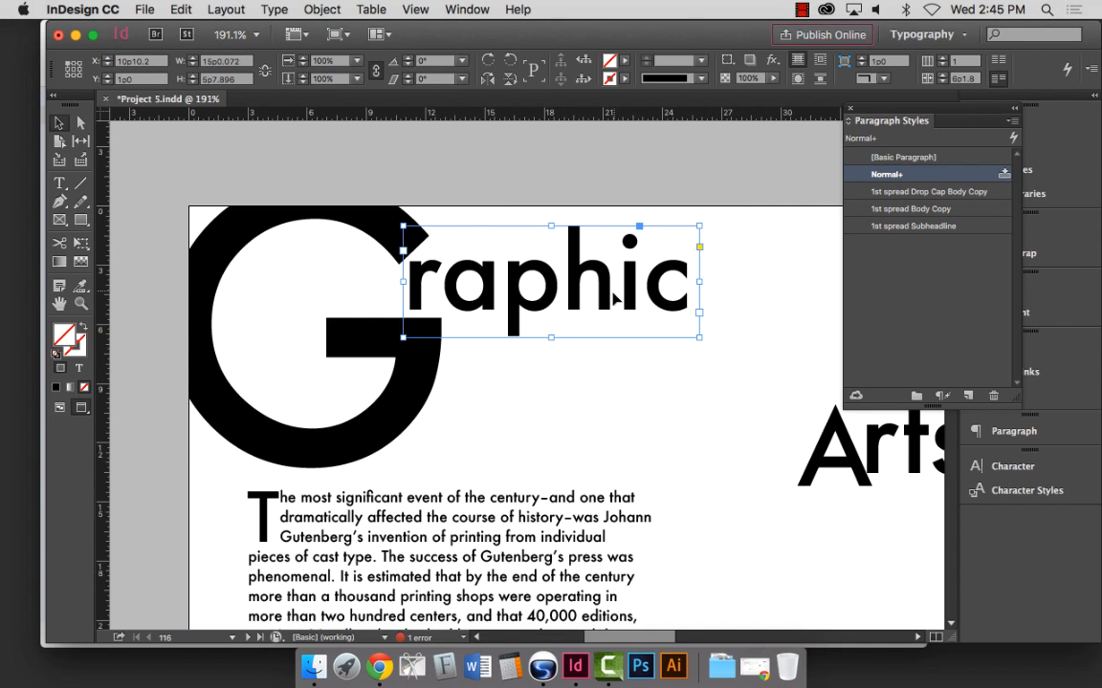
click(646, 421)
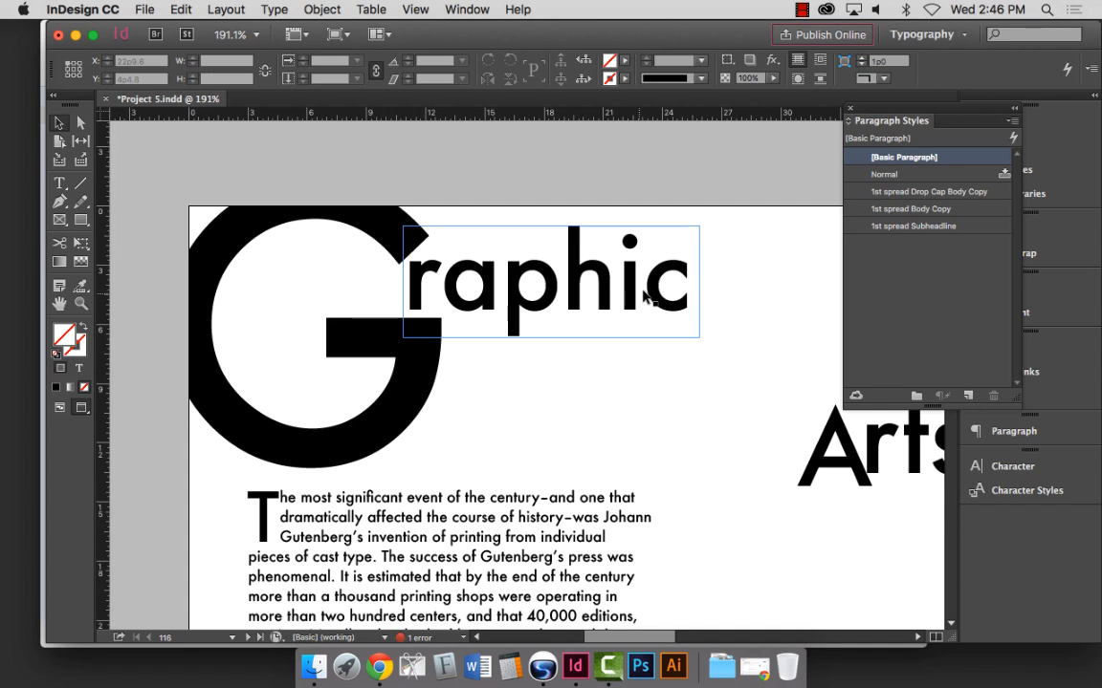
Enlarge the "raphic" frame to about 21p1 by 7p11 and shift it up so the "h" reaches the page's top edge.
click(698, 336)
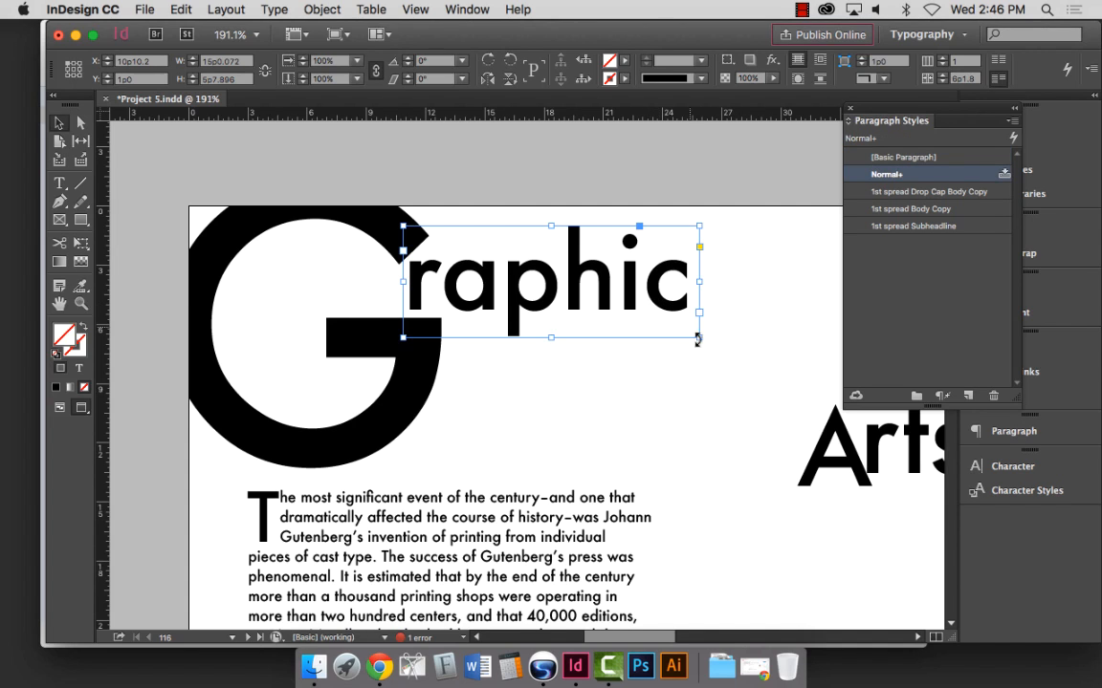
drag(698, 336, 739, 345)
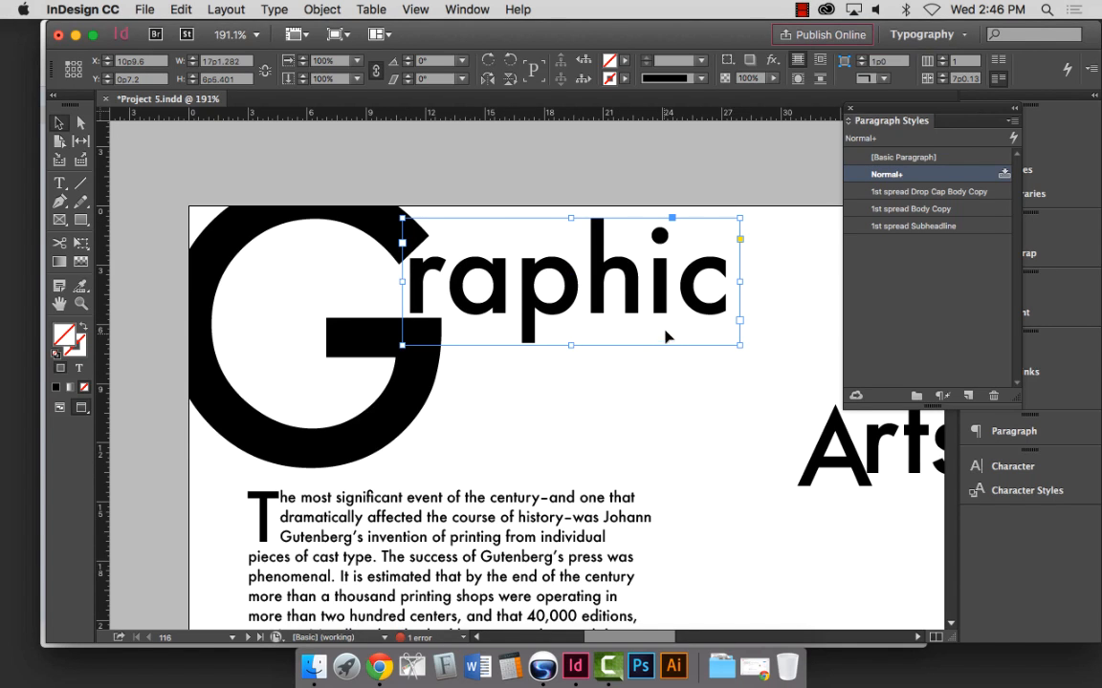
drag(739, 342, 762, 353)
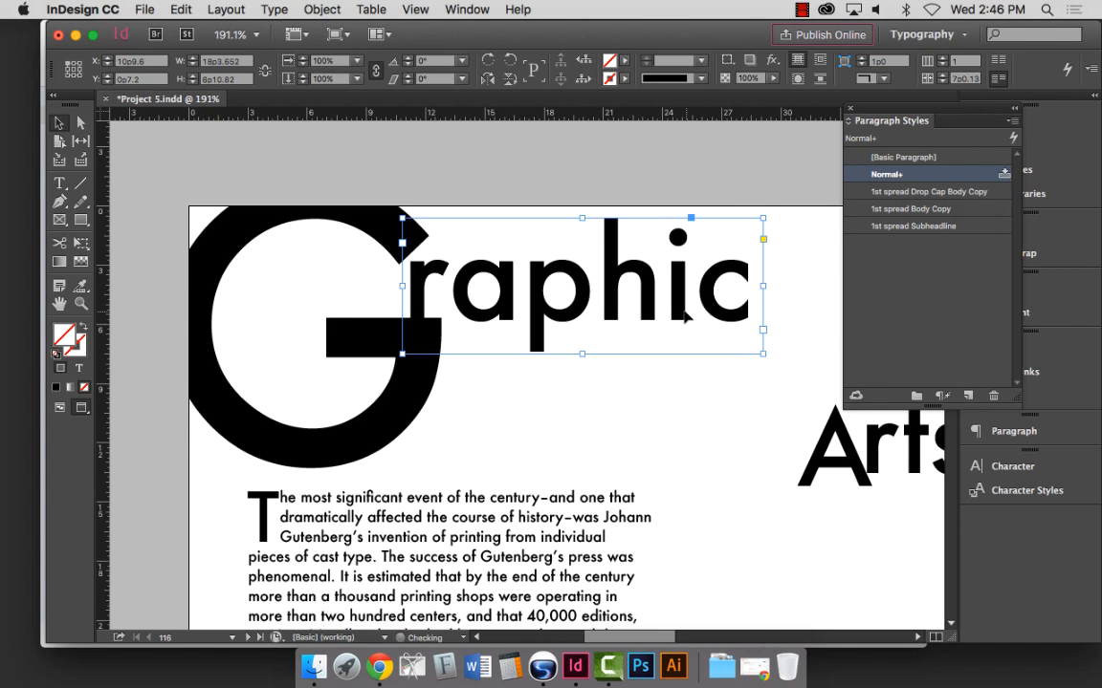
mouse_move(683, 313)
mouse_down()
mouse_move(669, 310)
mouse_move(686, 314)
mouse_up()
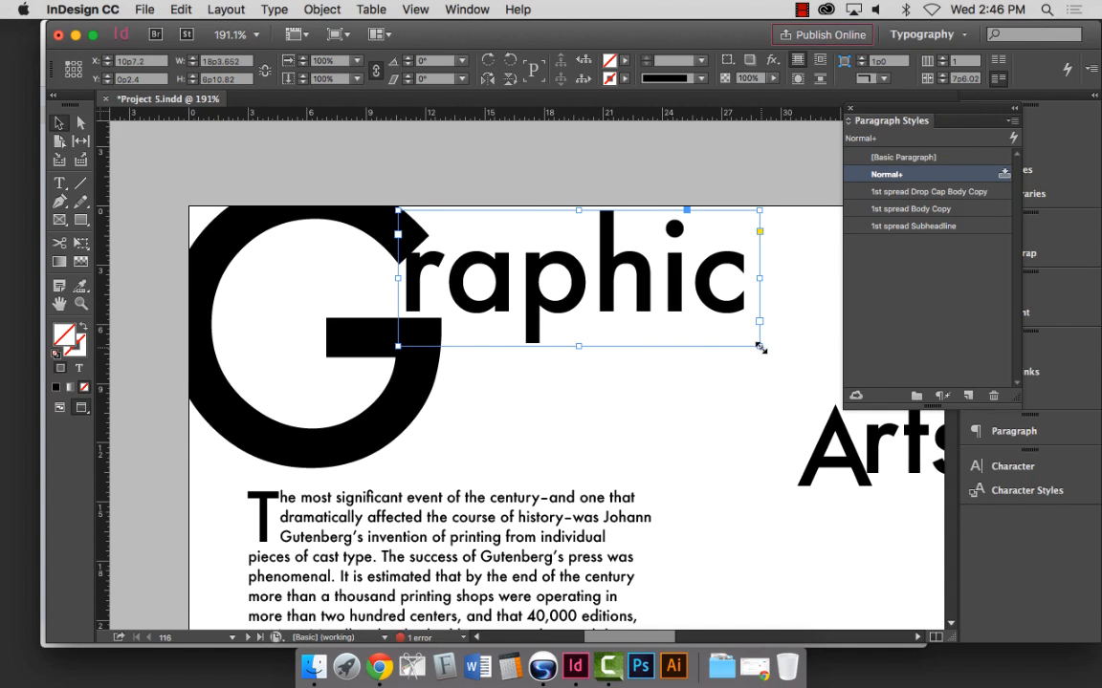
drag(759, 346, 793, 359)
mouse_move(625, 312)
mouse_down()
mouse_move(638, 309)
mouse_move(625, 306)
mouse_up()
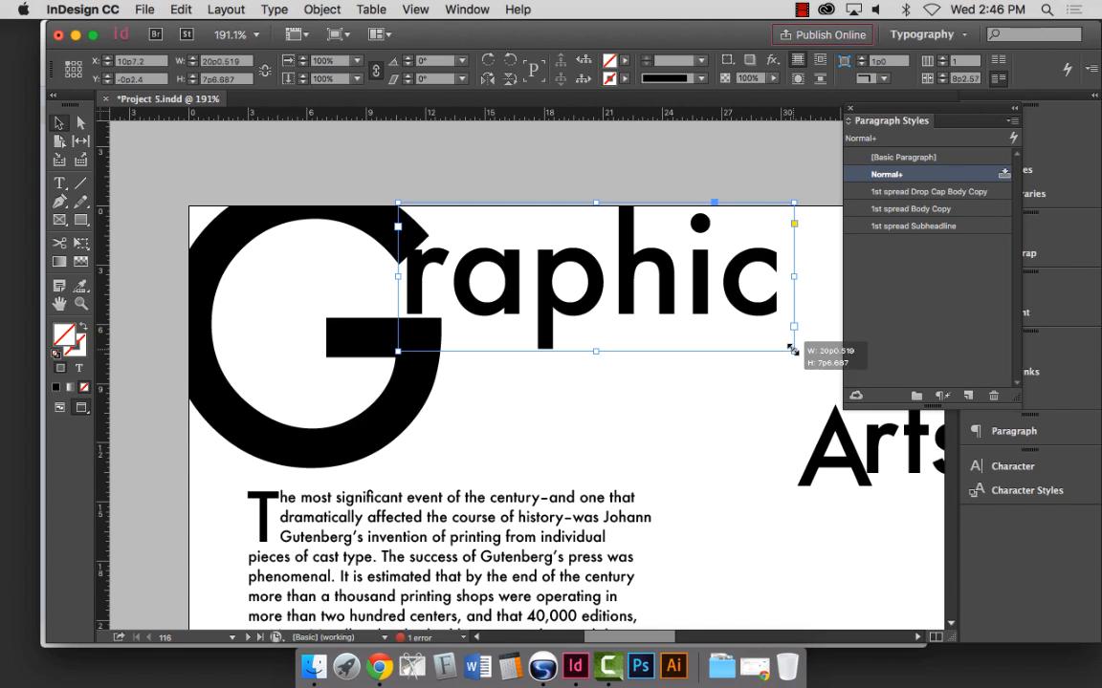
drag(792, 352, 800, 361)
click(689, 431)
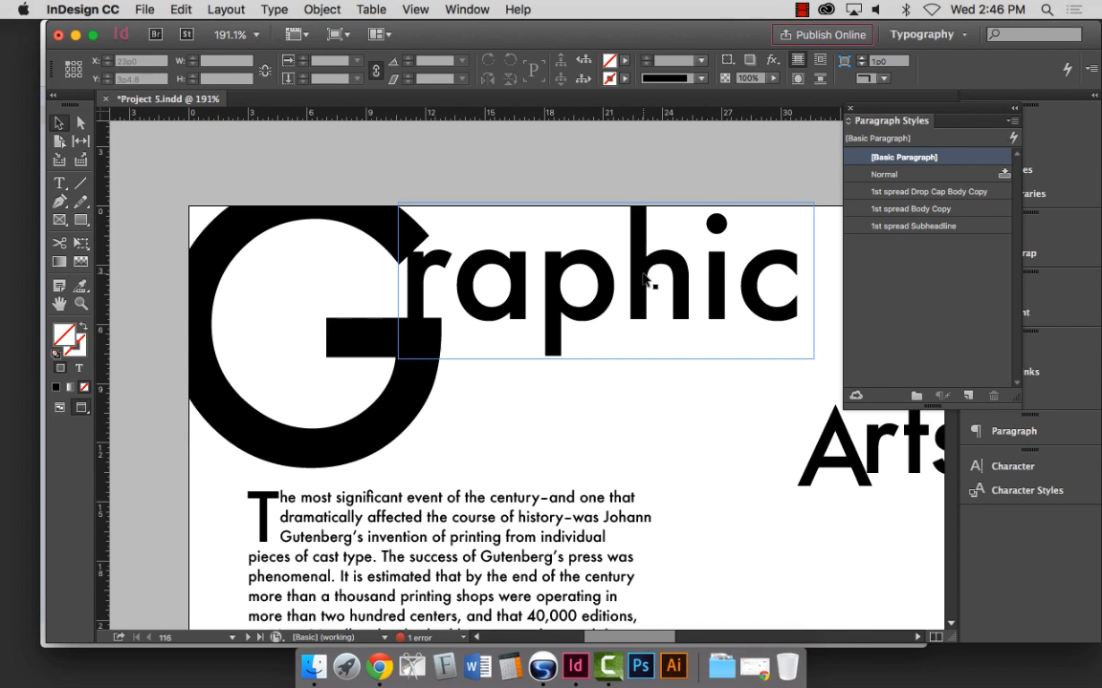
Reduce the "raphic" frame to about 20p3 by 7p8 and nudge it against the "G" at about X 10p11.6, Y -0p2.
drag(639, 277, 643, 283)
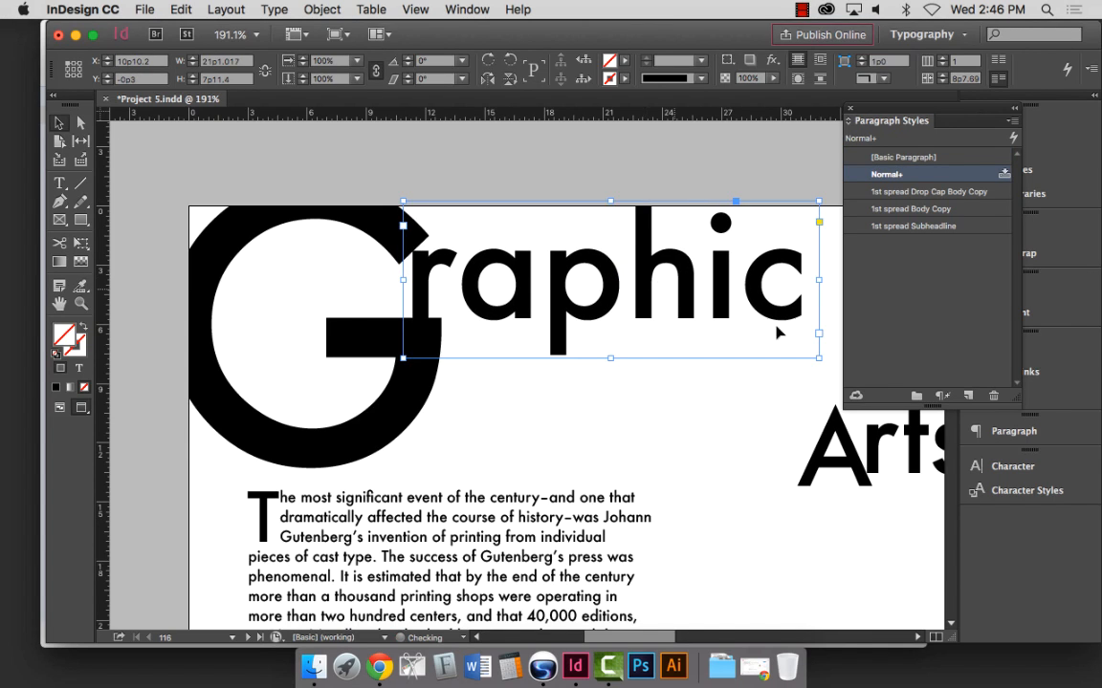
drag(819, 359, 802, 352)
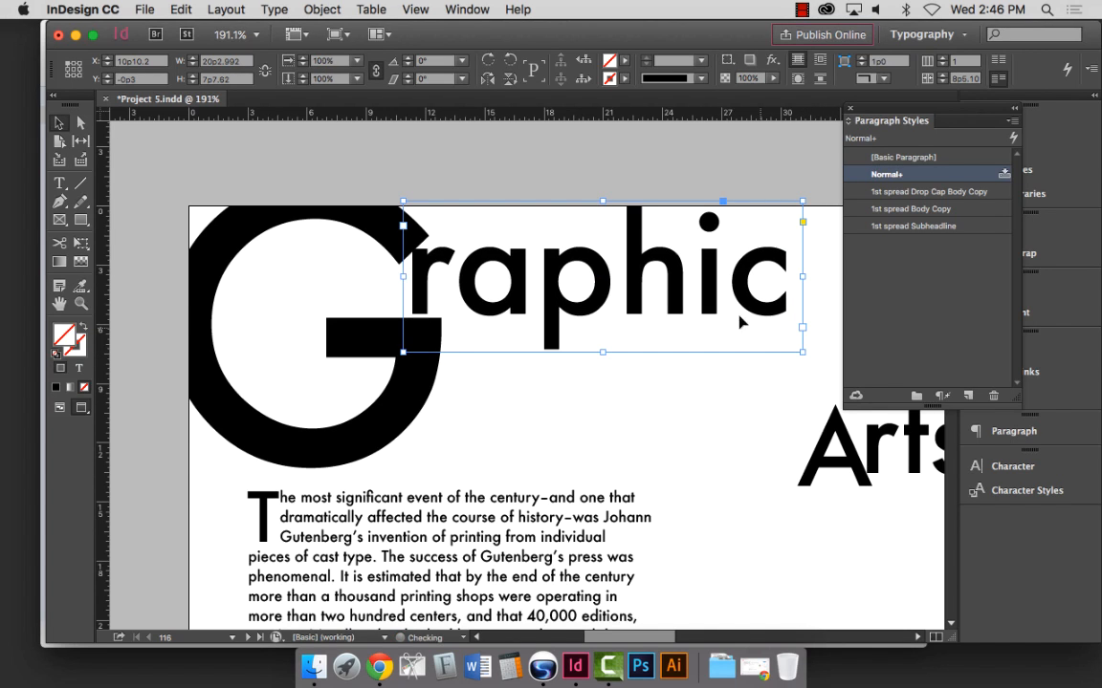
drag(632, 295, 640, 291)
key(Up)
key(Up)
key(Up)
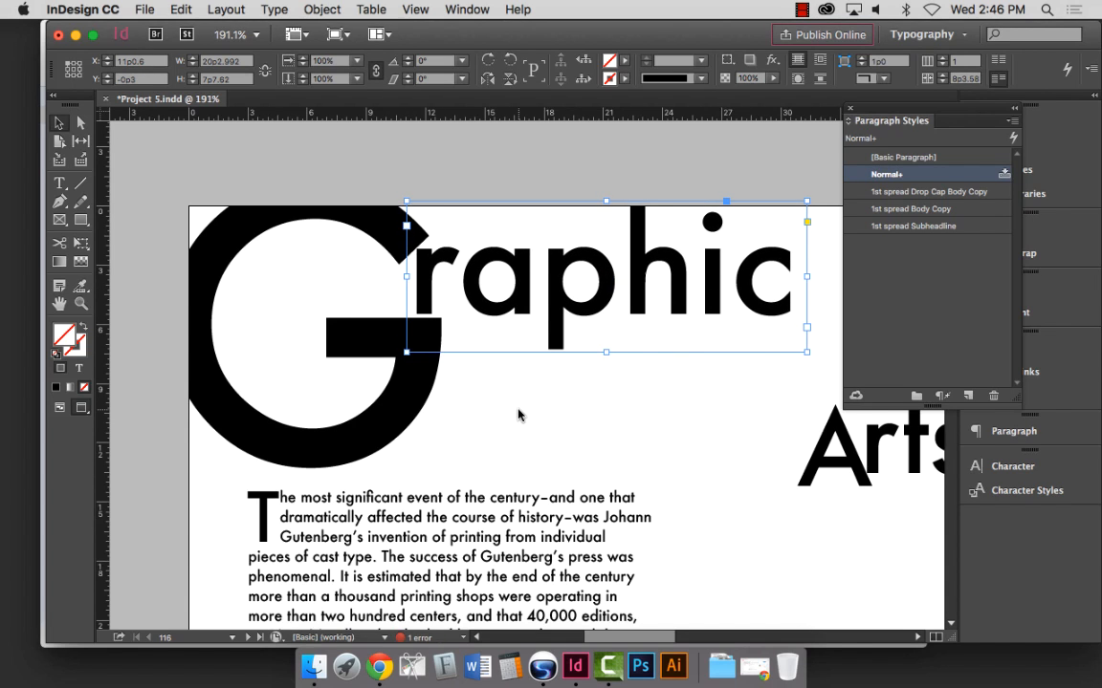
key(Left)
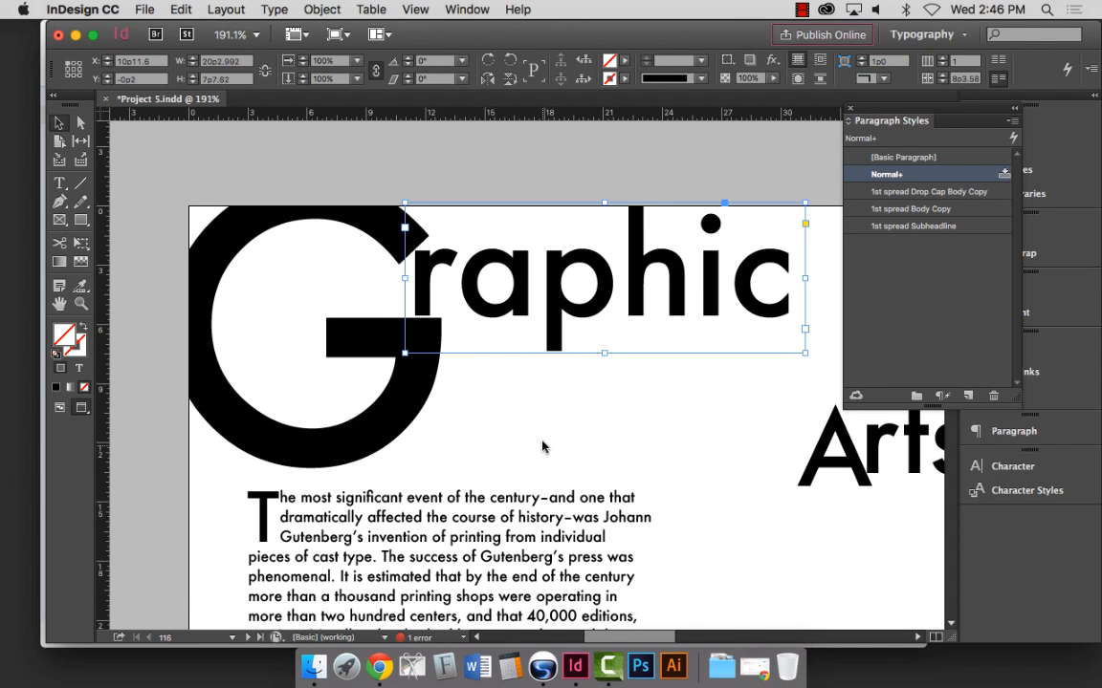
Deselect the "raphic" frame and save the document.
click(542, 437)
key(super+minus)
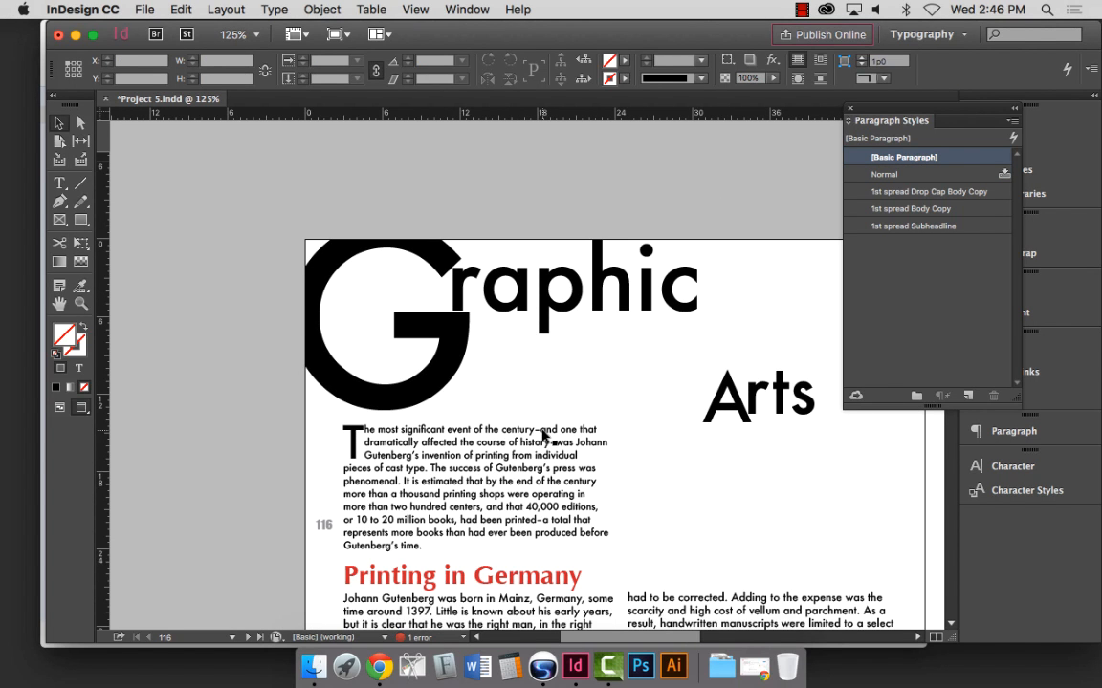
key(super+s)
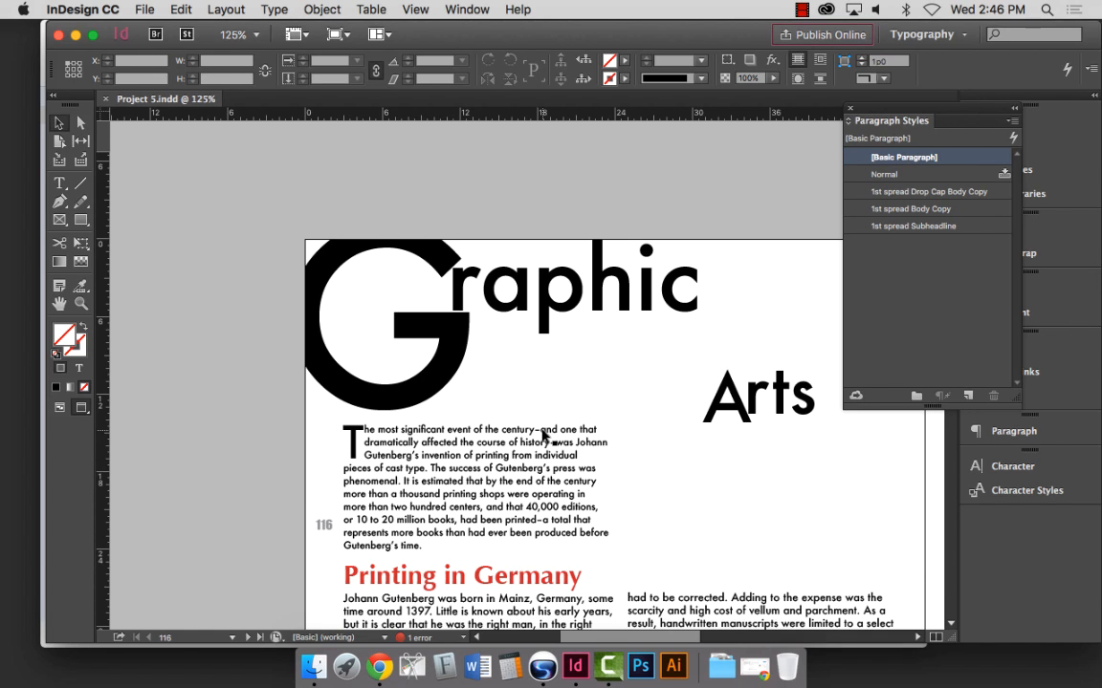
Move the "A" frame away from "rts" to just below "raphic", at about X 25p7, Y 7p6.
key(super+minus)
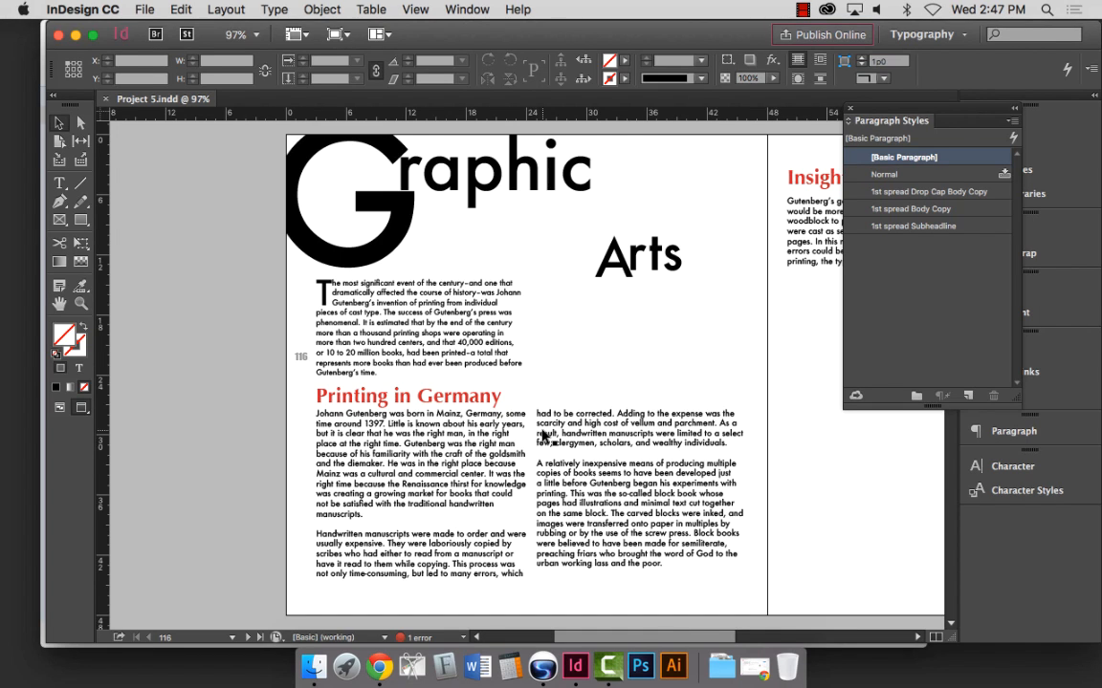
click(63, 125)
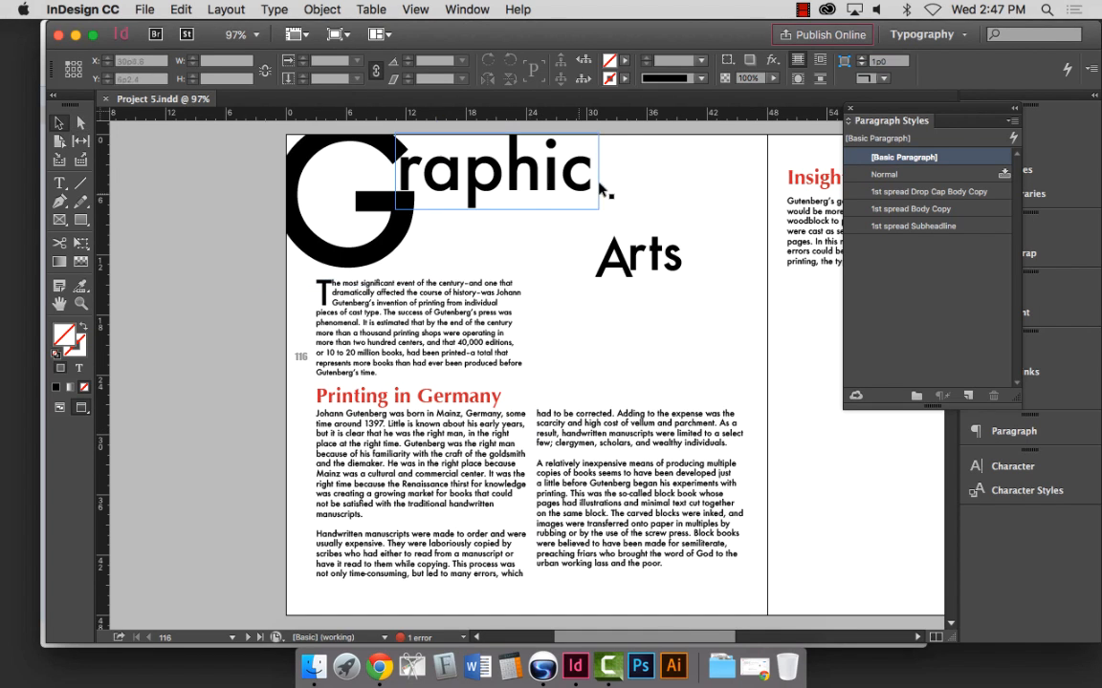
click(626, 257)
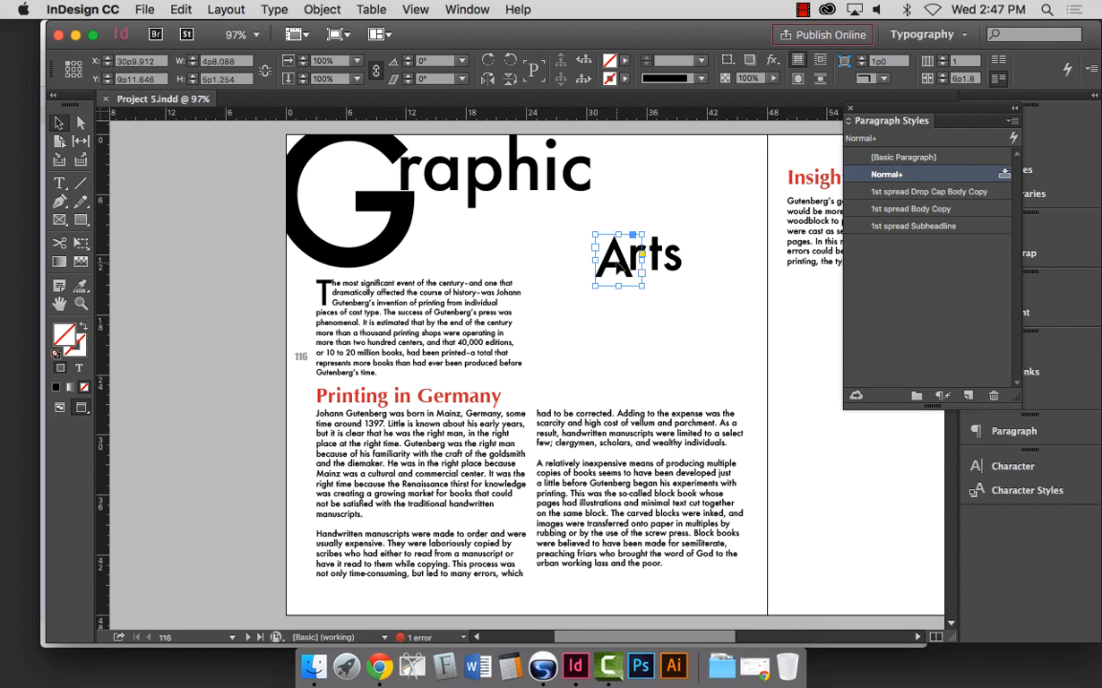
drag(620, 265, 591, 229)
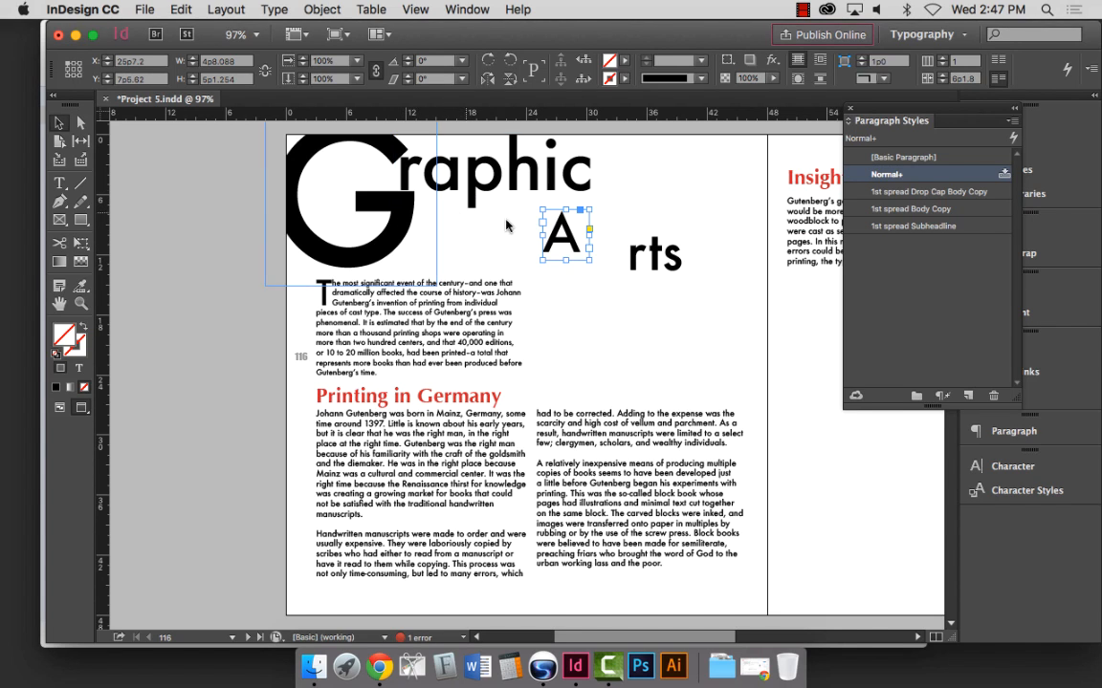
Move the "A" frame beside the "G" and enlarge it to about 7p11 by 8p8 at X 12p4.8, Y 5p8.7.
drag(563, 234, 447, 226)
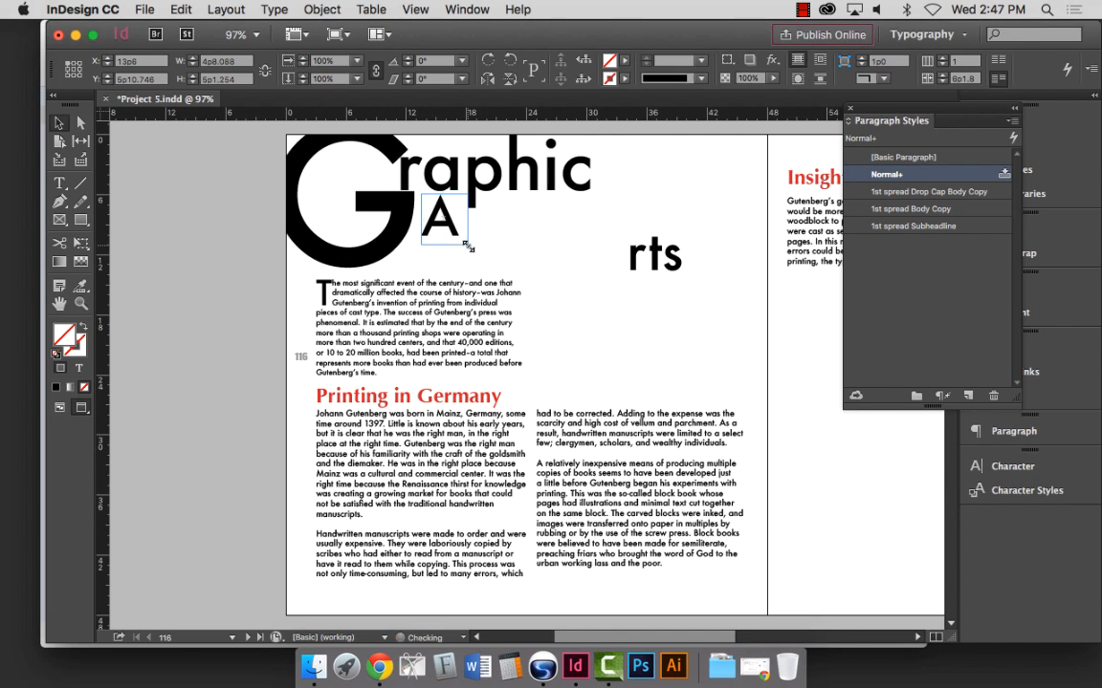
mouse_move(467, 244)
mouse_down()
mouse_move(504, 276)
mouse_move(477, 251)
mouse_move(470, 259)
mouse_up()
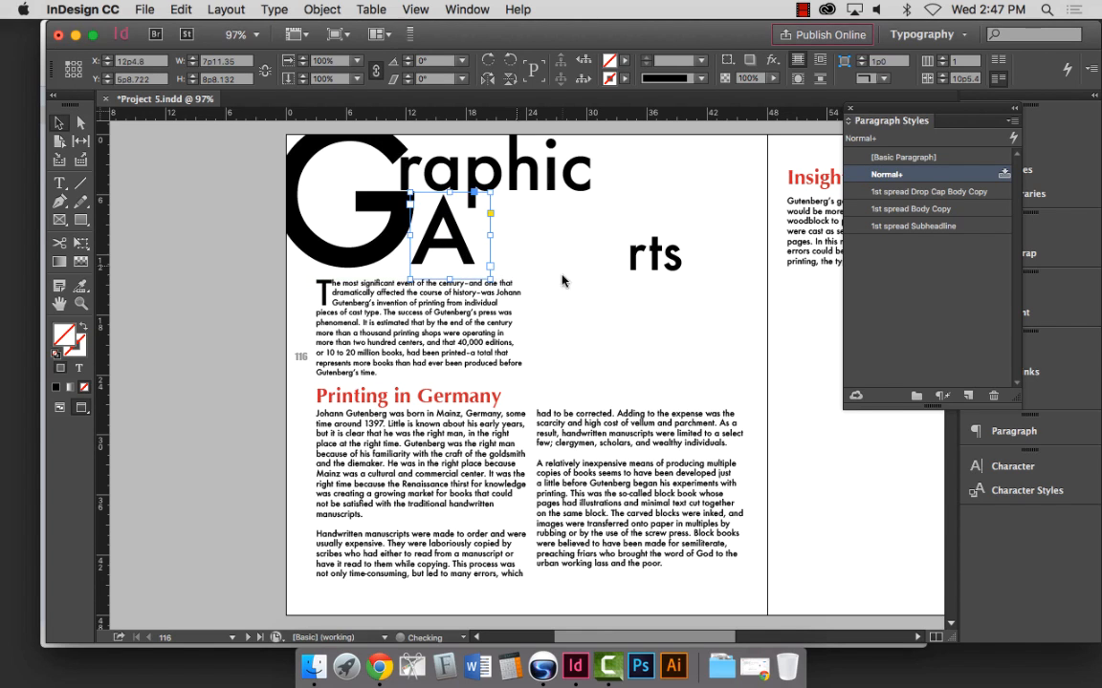
click(234, 257)
Move the "rts" frame beneath "raphic", clear of the "A", at about X 22p1, Y 6p2.6.
click(689, 270)
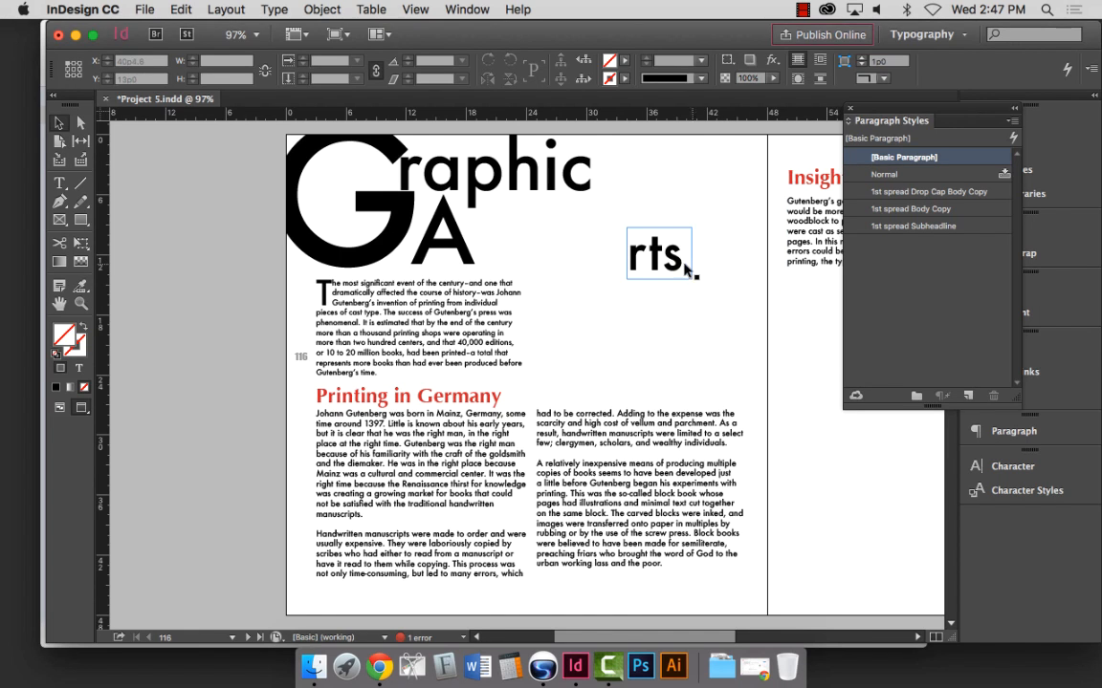
drag(679, 263, 649, 264)
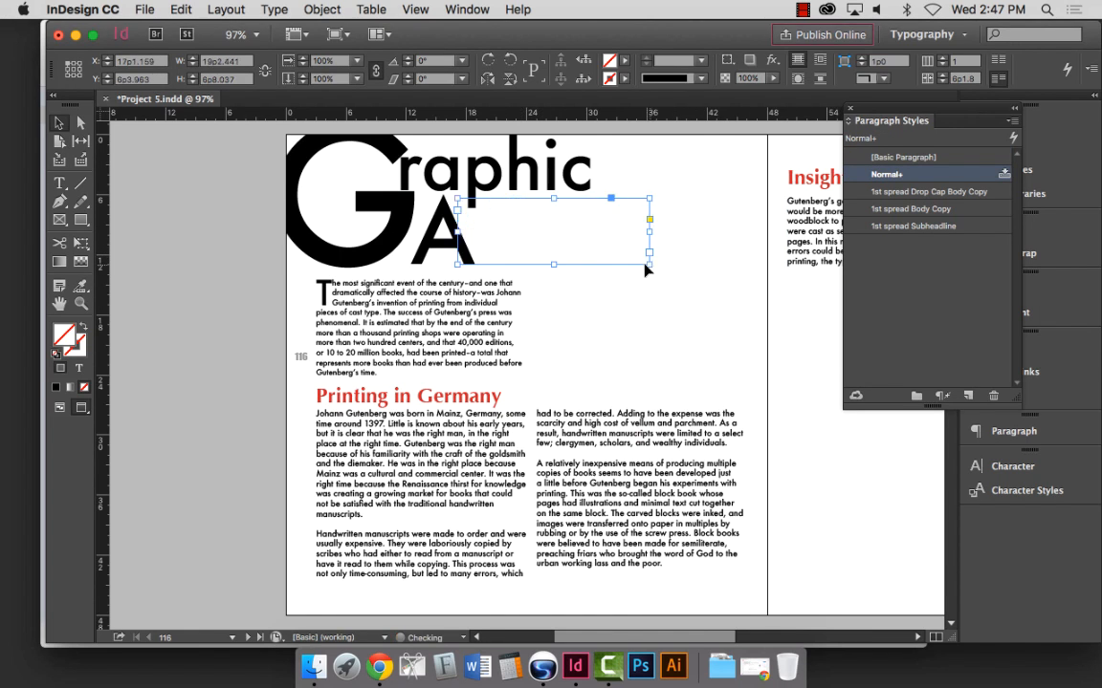
drag(507, 232, 570, 237)
key(super+z)
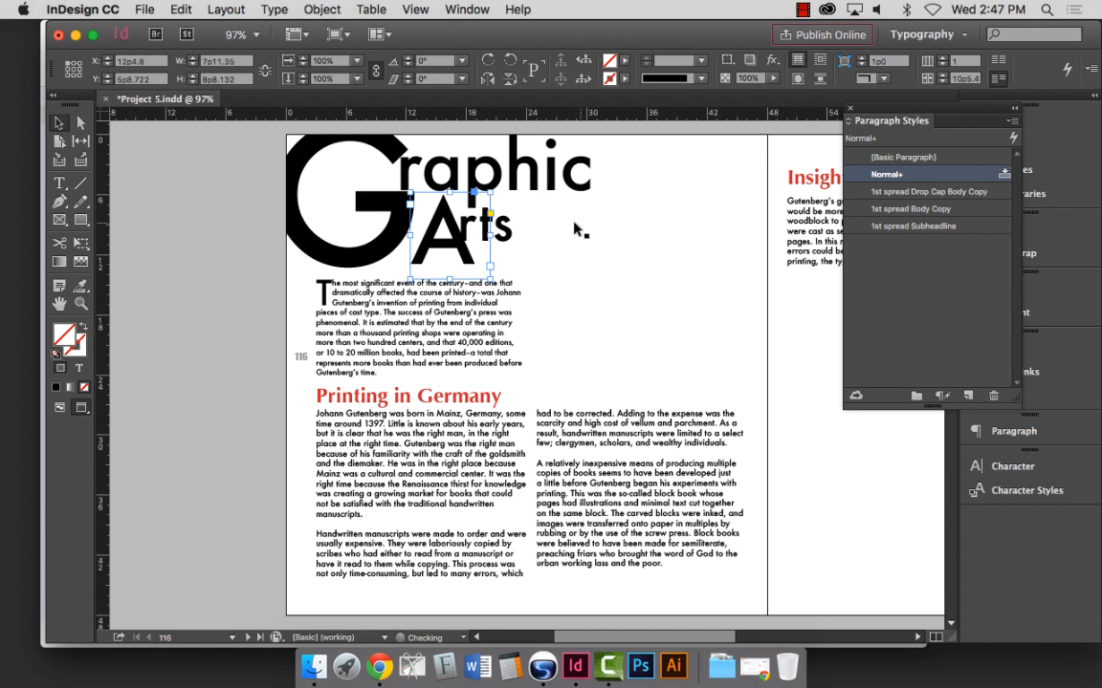
drag(490, 234, 540, 235)
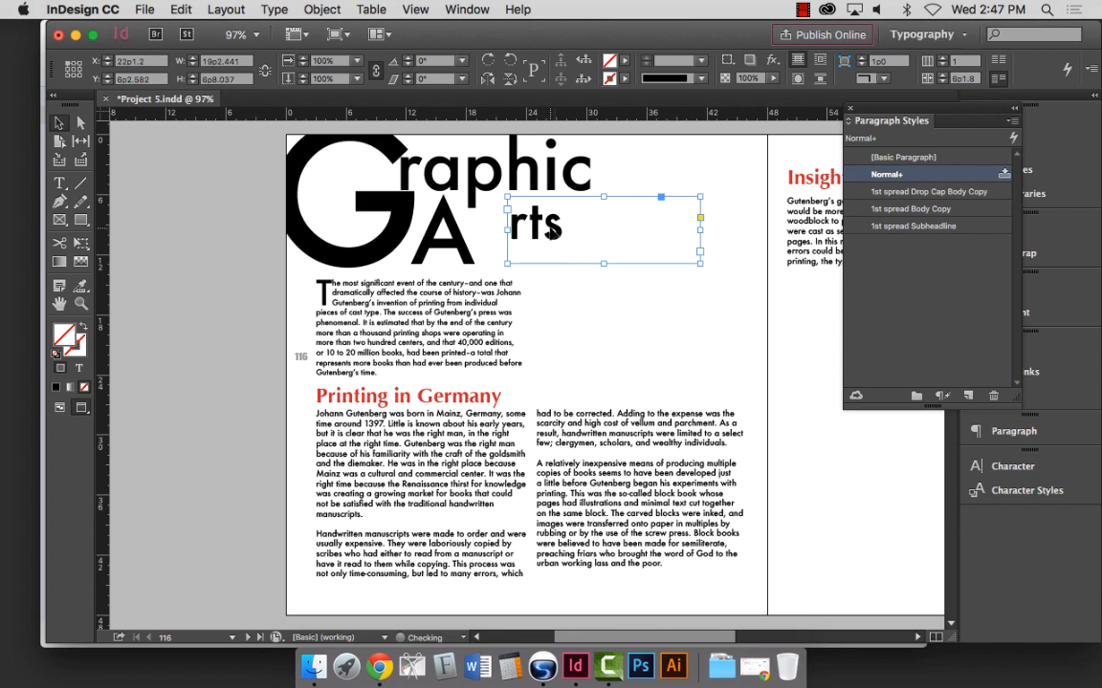
double_click(577, 231)
click(58, 122)
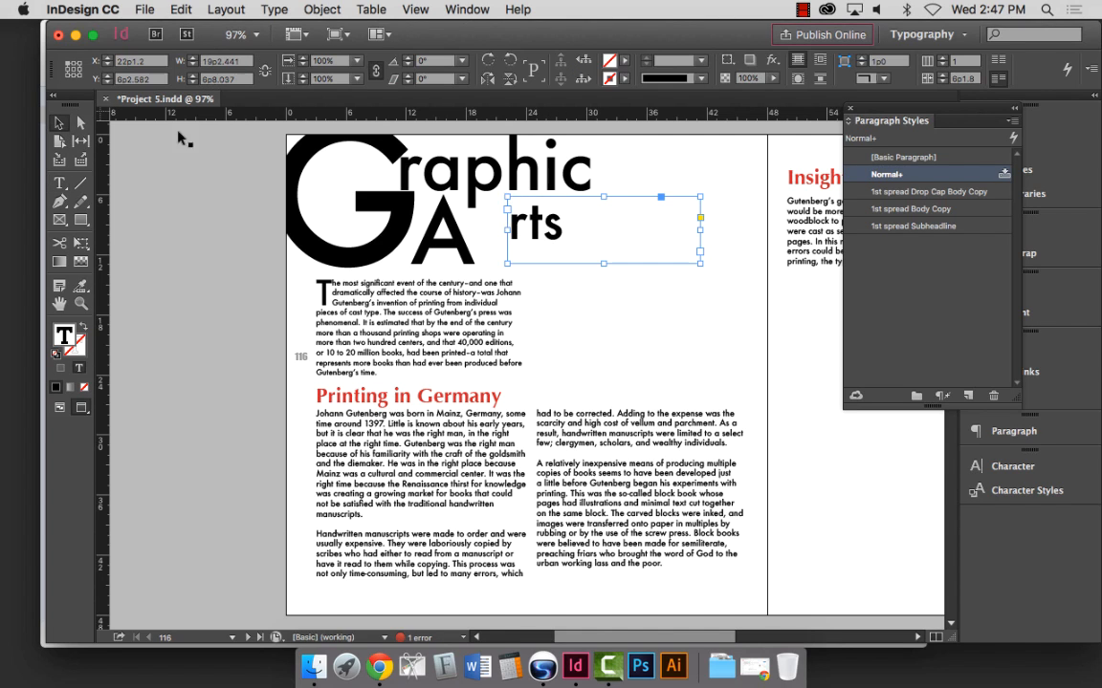
Hide the hidden characters in Normal screen mode, then return to Preview mode.
key(w)
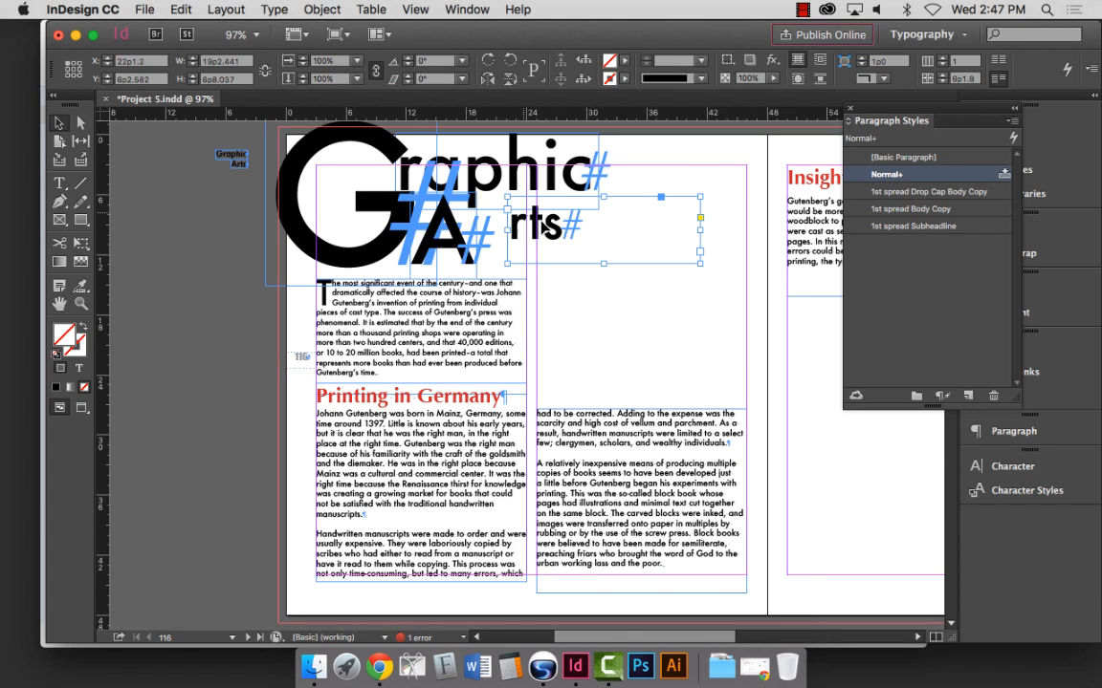
click(275, 9)
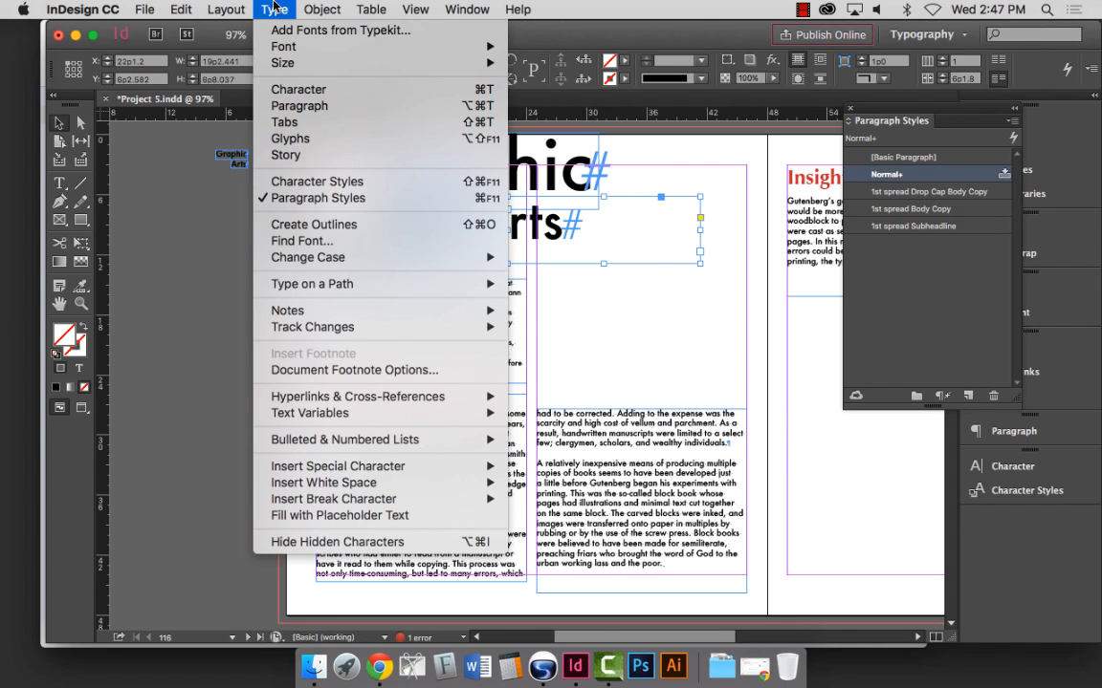
click(335, 543)
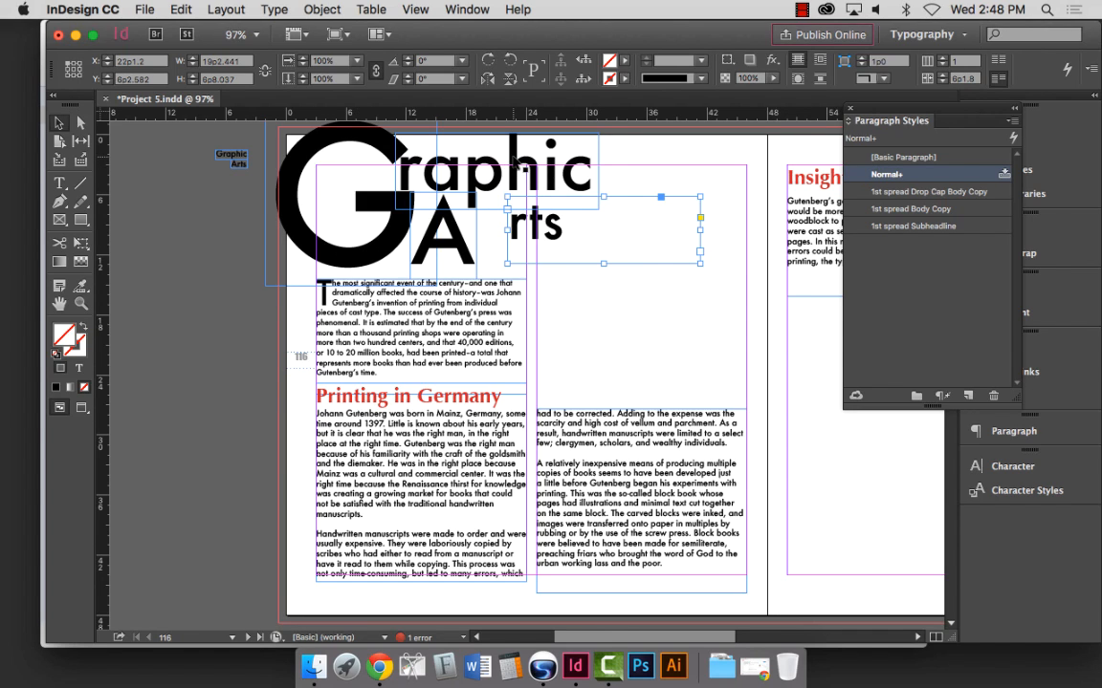
key(w)
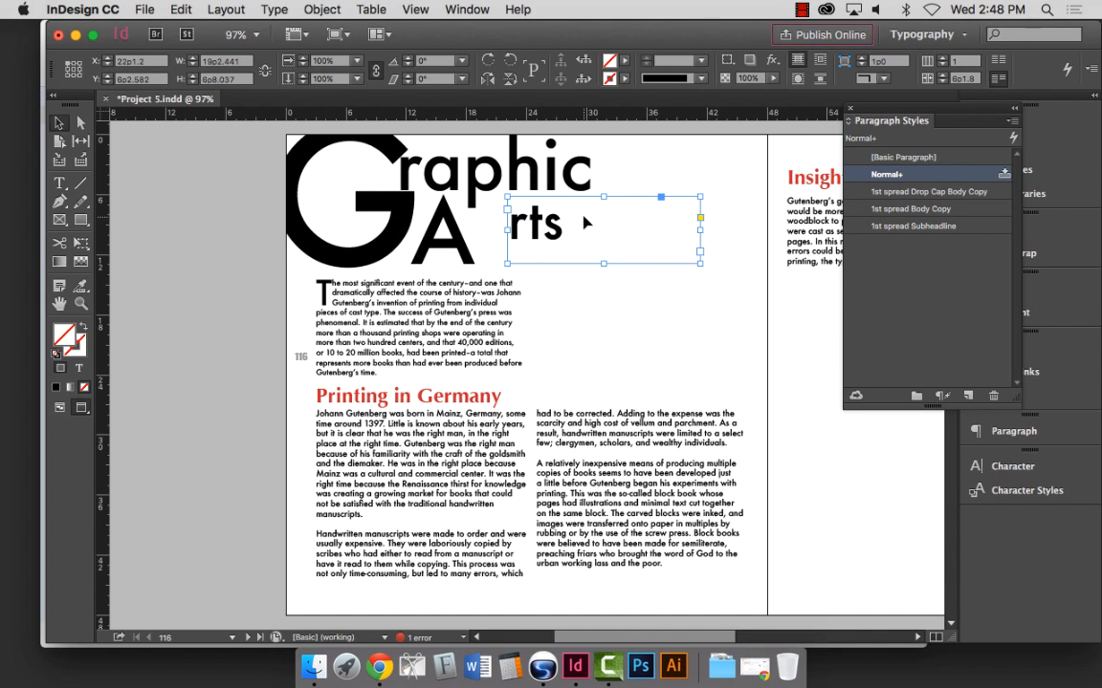
Switch repeatedly between Normal and Preview screen modes to compare the title layout with and without frame edges and guides.
key(w)
key(w)
key(w)
key(w)
key(w)
key(w)
key(w)
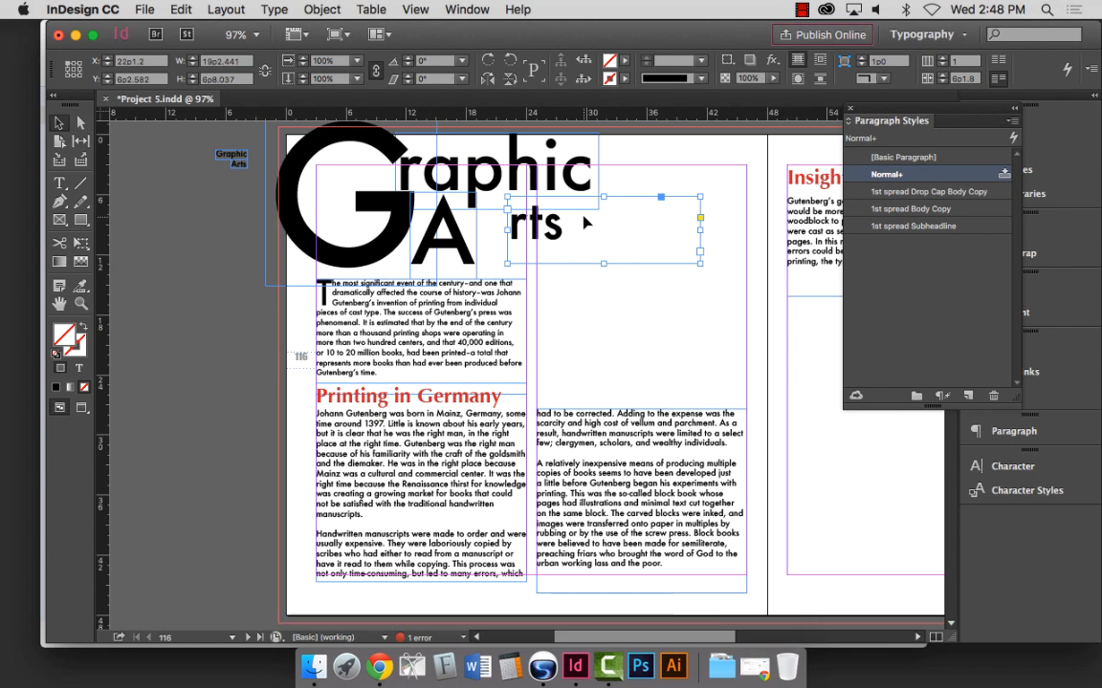
key(w)
key(w)
key(w)
key(w)
key(w)
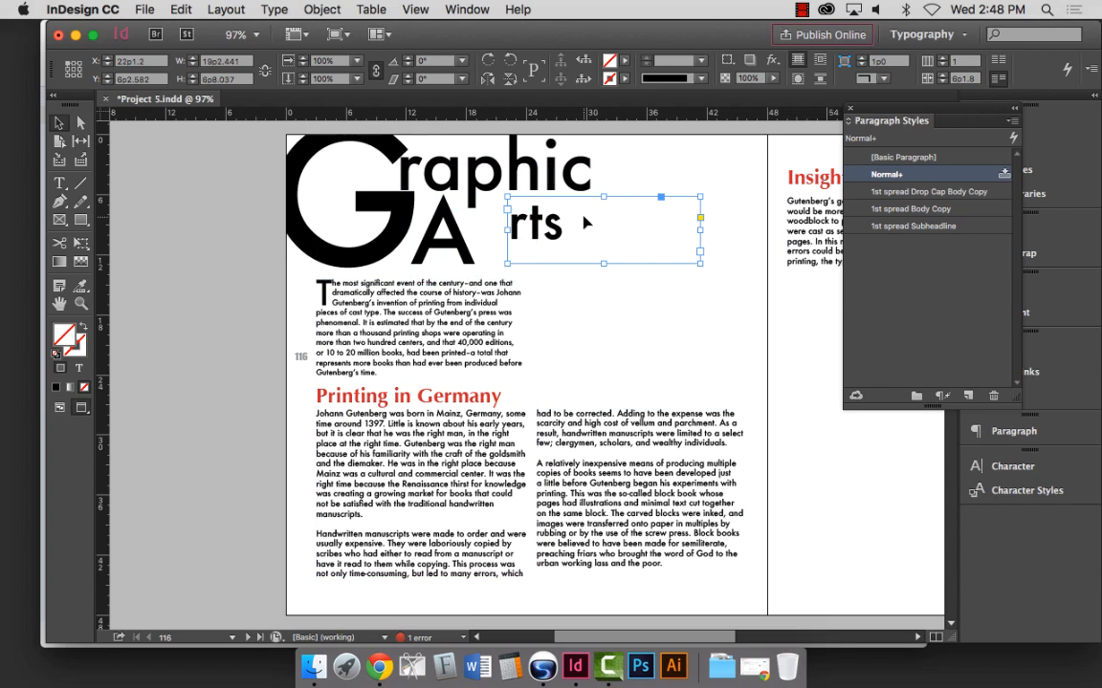
Apply All Caps to the "rts" text and return to the Selection tool.
double_click(568, 230)
drag(561, 226, 514, 230)
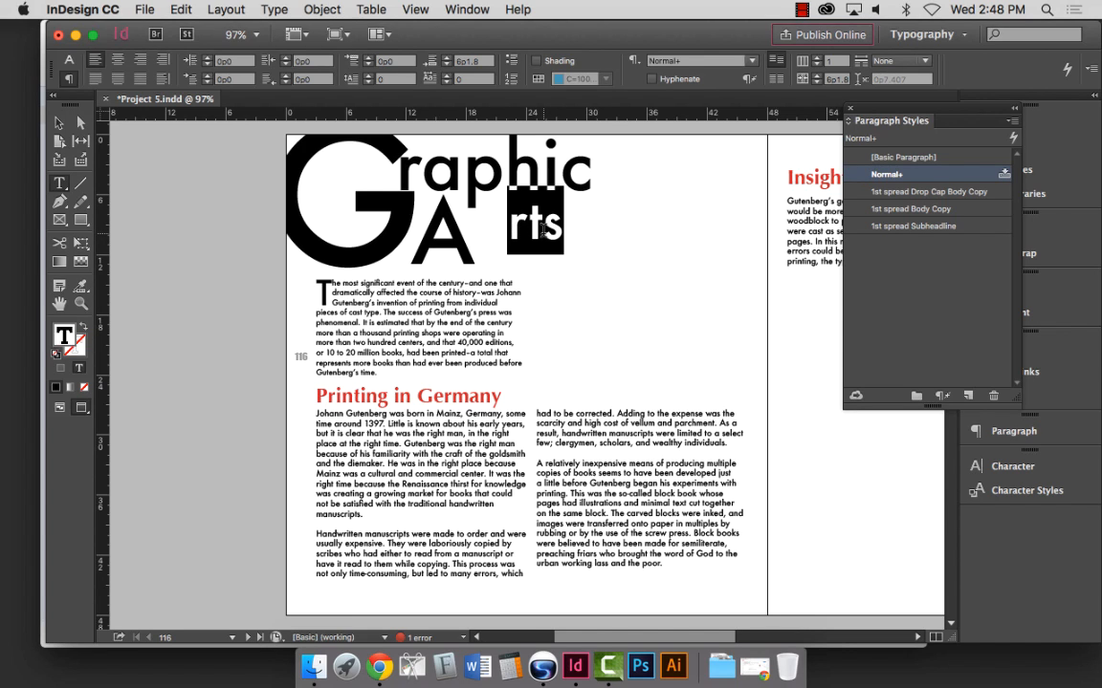
click(66, 60)
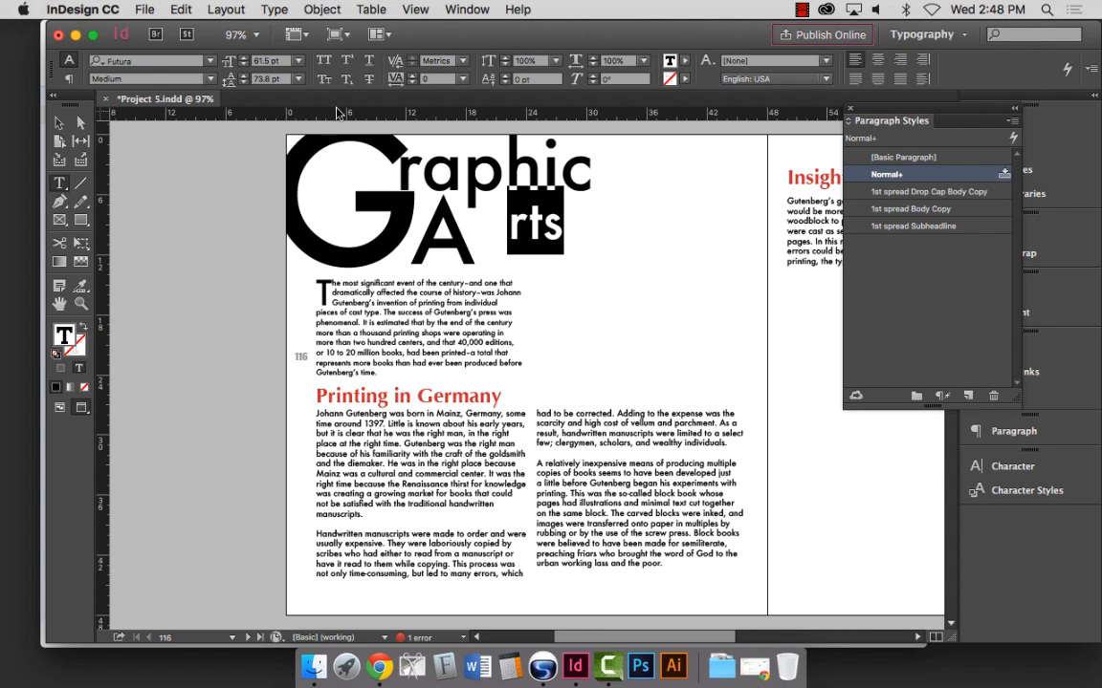
click(325, 61)
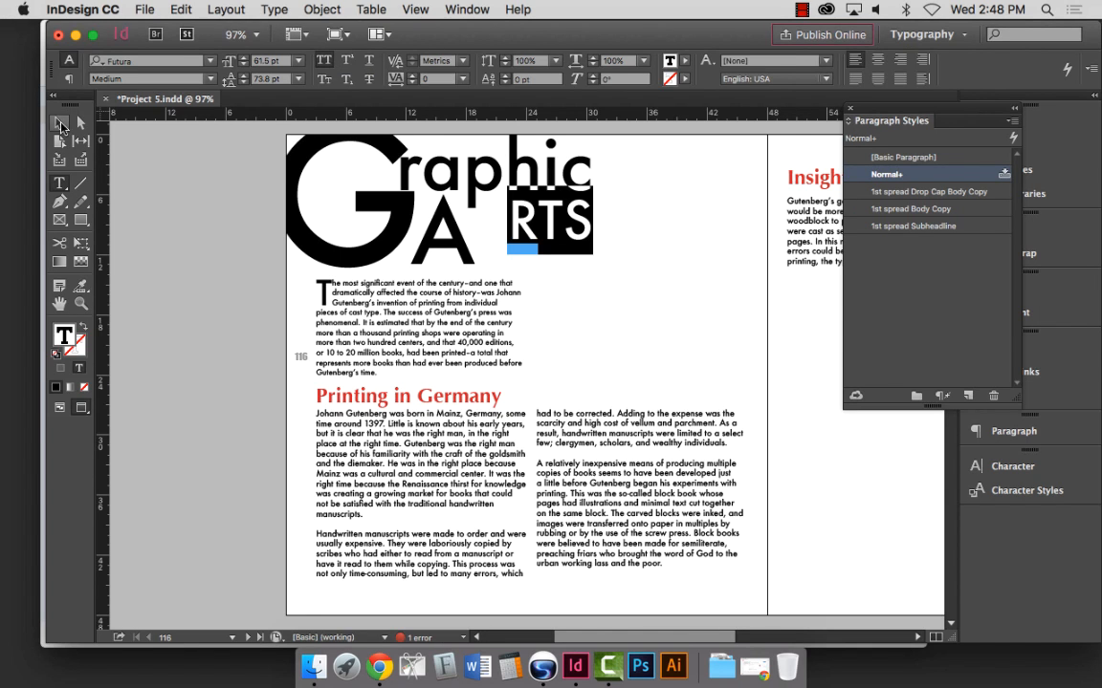
click(58, 122)
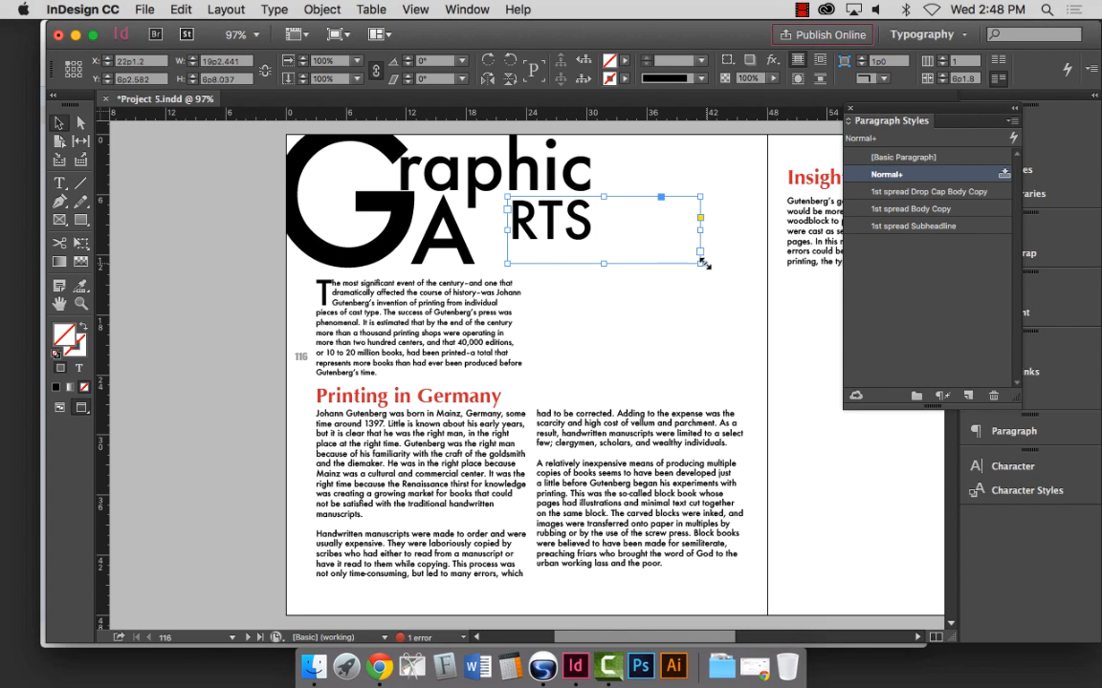
Tighten and scale the "RTS" frame to about 9p6 by 5p1 and place it against the "A" at X 18p2.4, Y 6p4.
drag(699, 261, 595, 245)
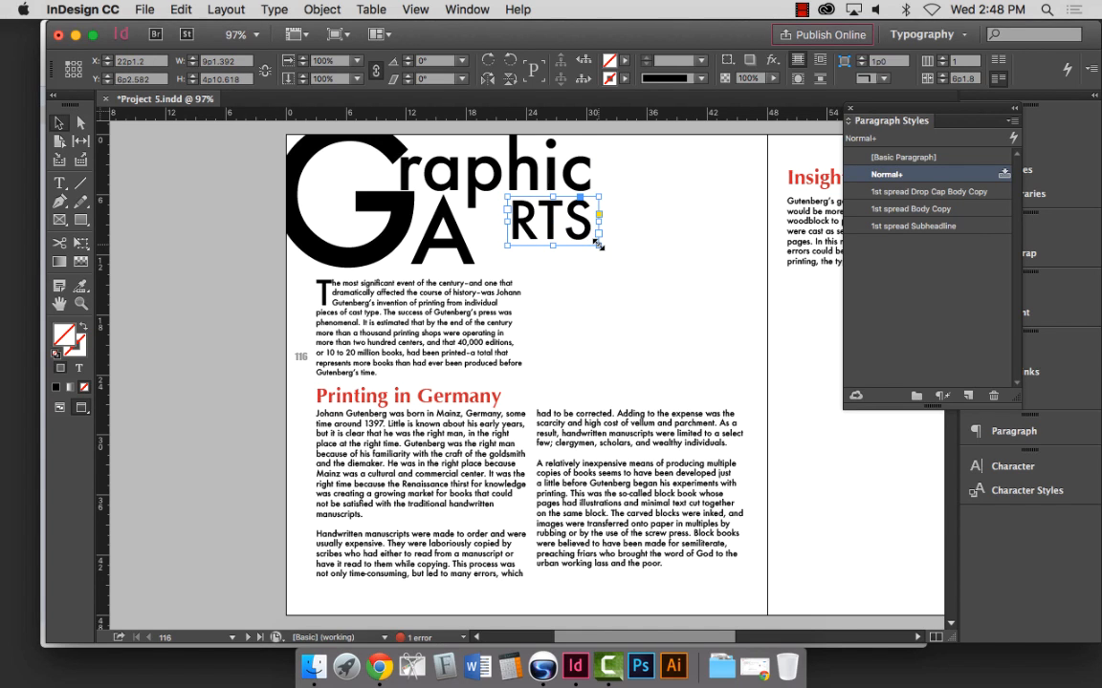
drag(597, 244, 572, 247)
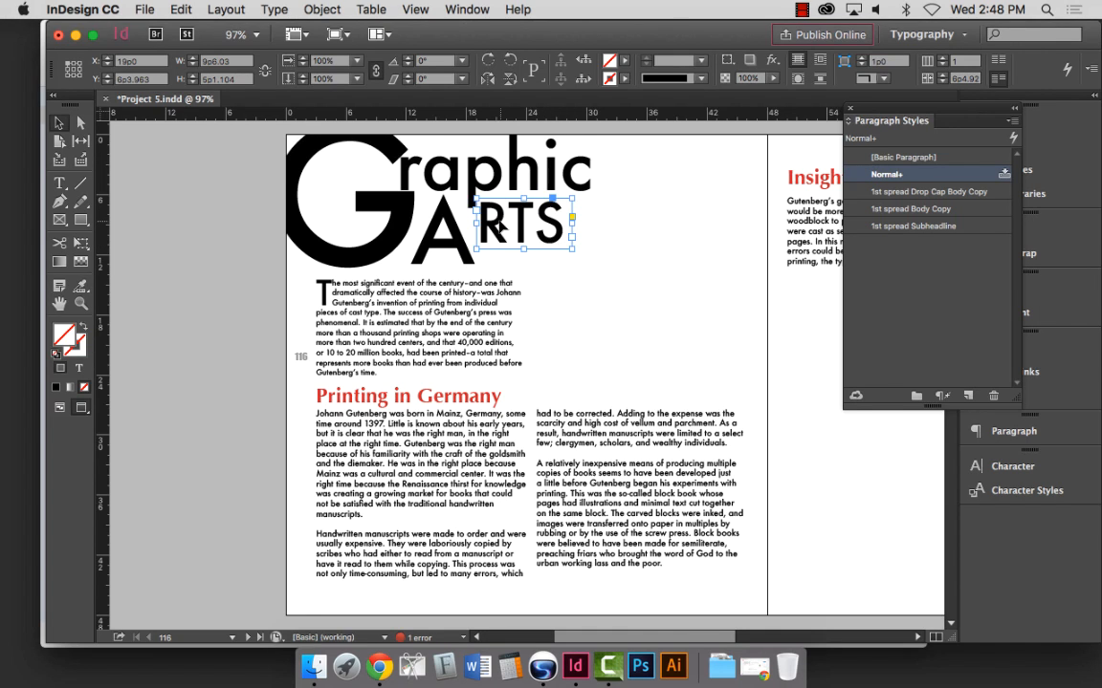
drag(500, 226, 491, 226)
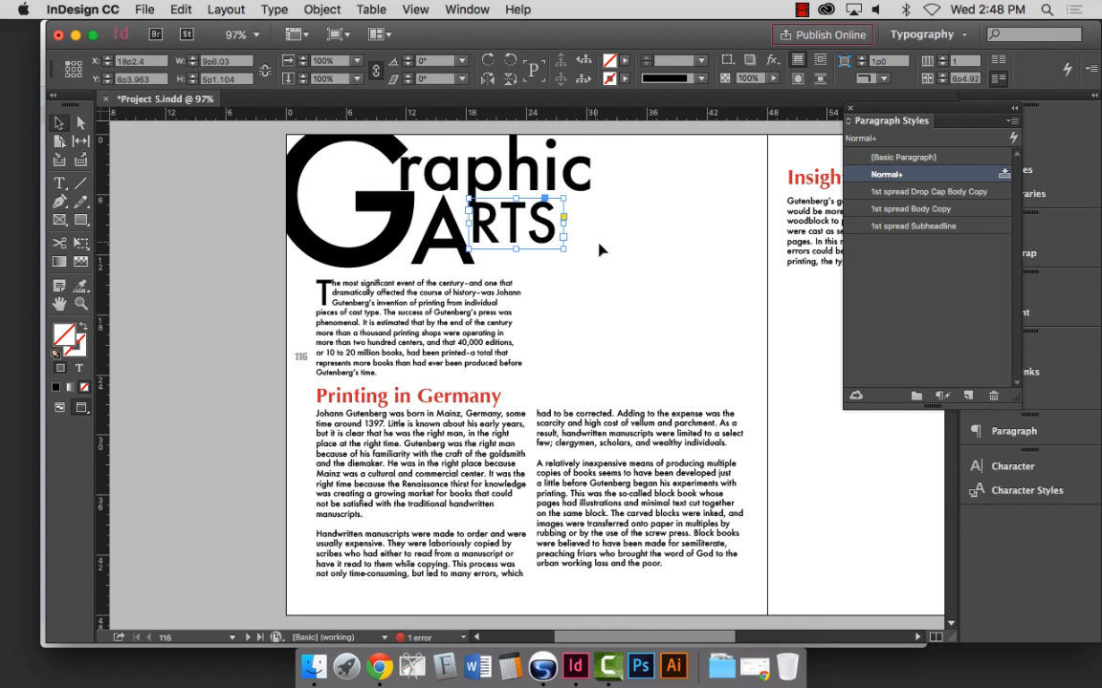
click(213, 248)
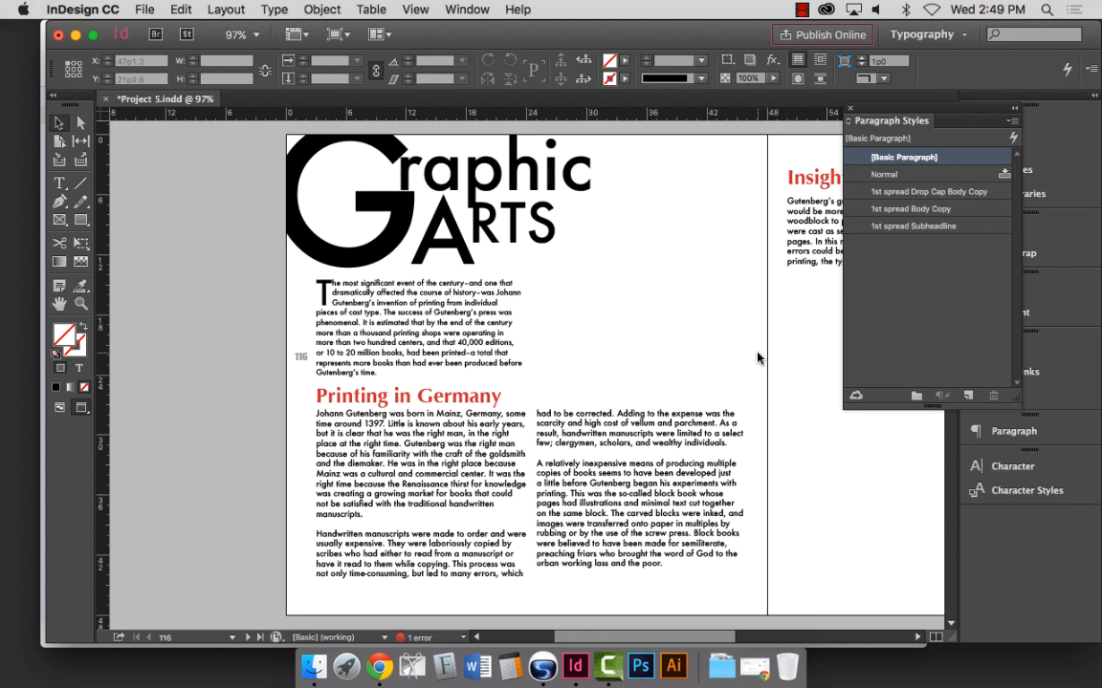
Reduce the "RTS" frame to about 7p5 by 4p0 at X 18p3.6, Y 7p2.6, adjusting the "A" slightly beside it.
click(517, 225)
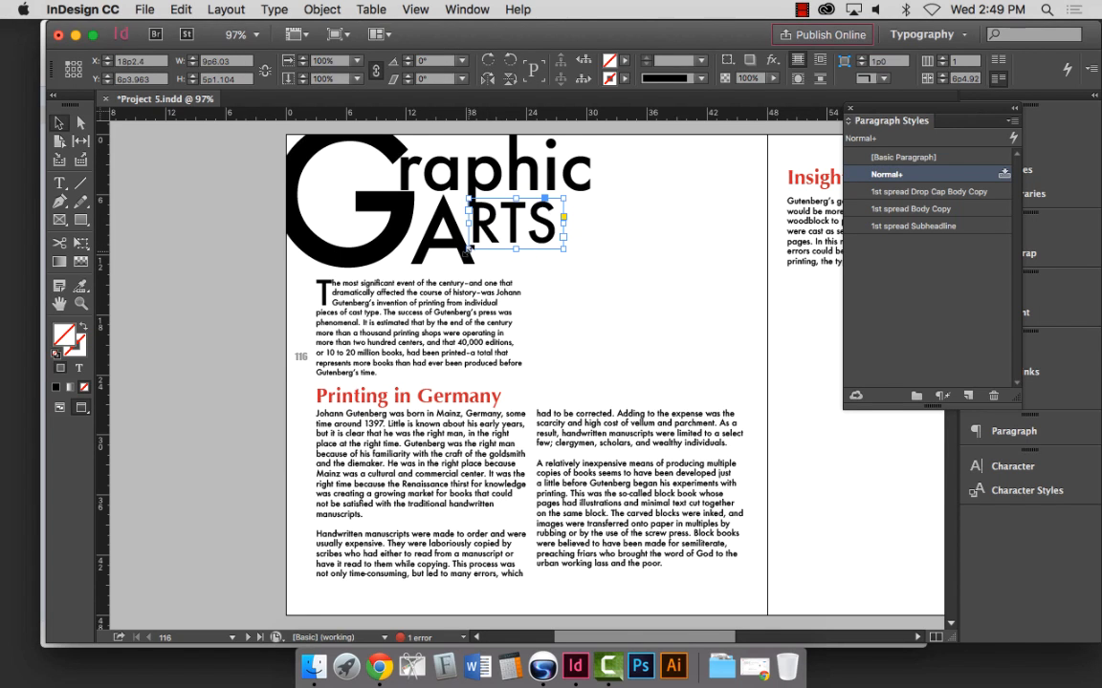
drag(467, 251, 491, 245)
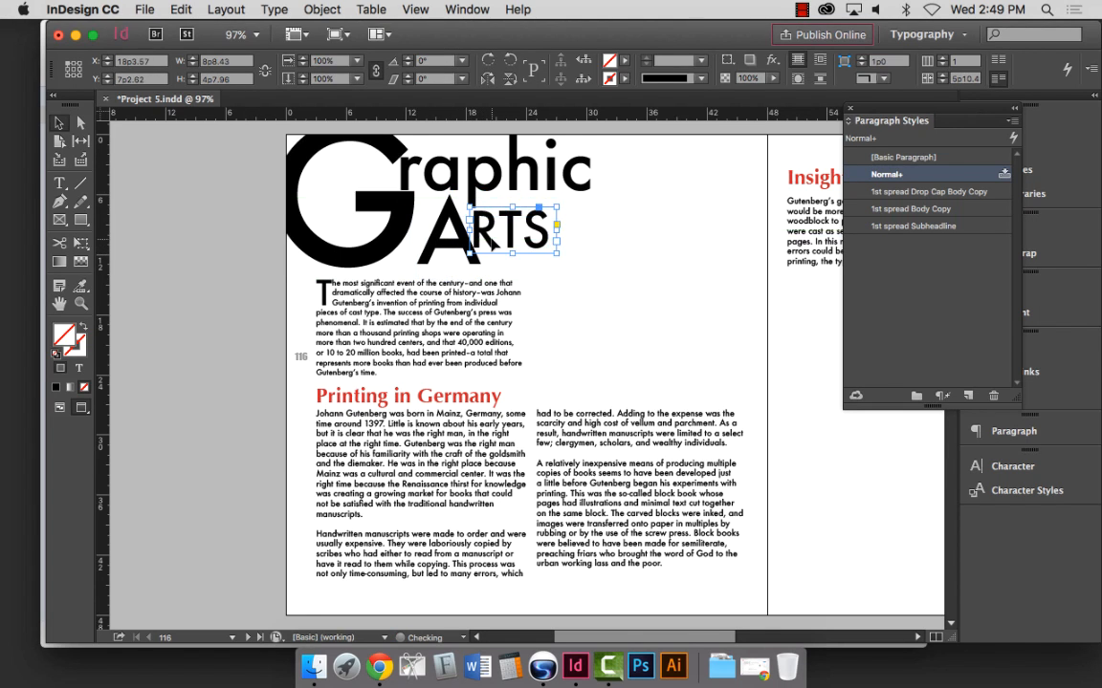
drag(557, 253, 547, 240)
click(218, 296)
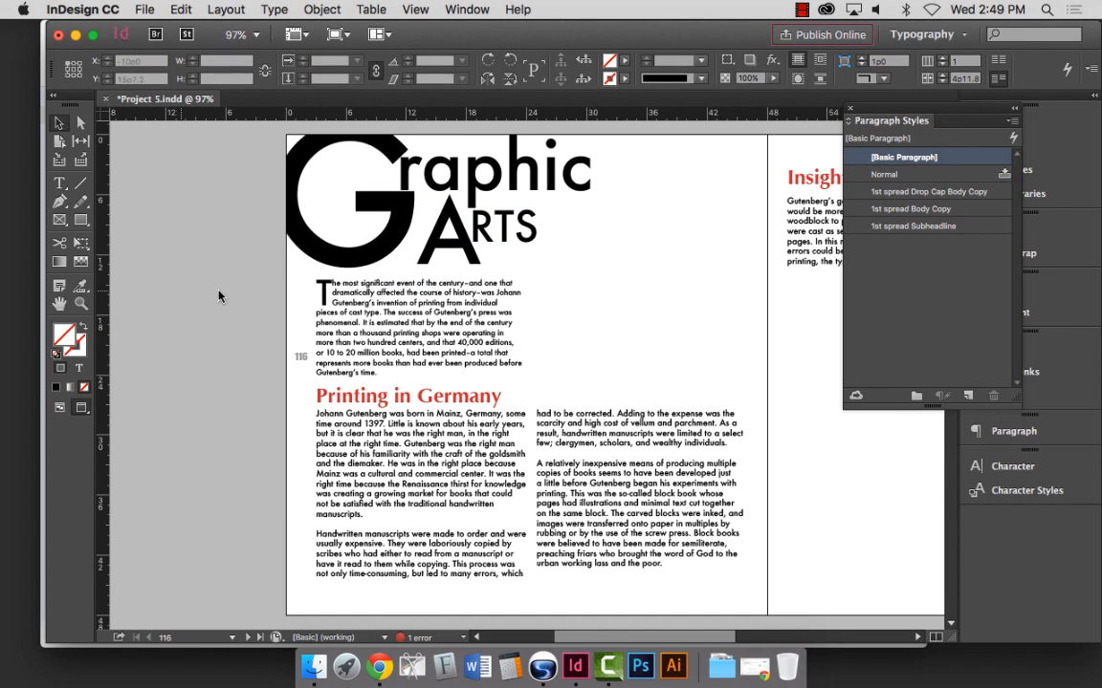
click(450, 247)
click(489, 212)
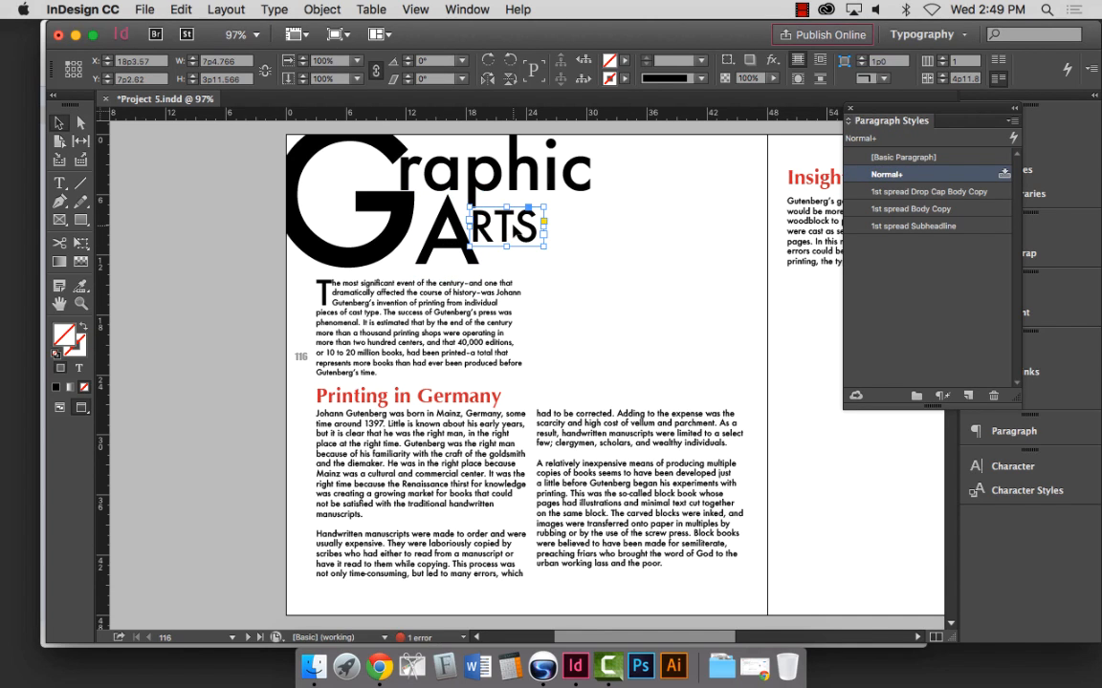
click(216, 255)
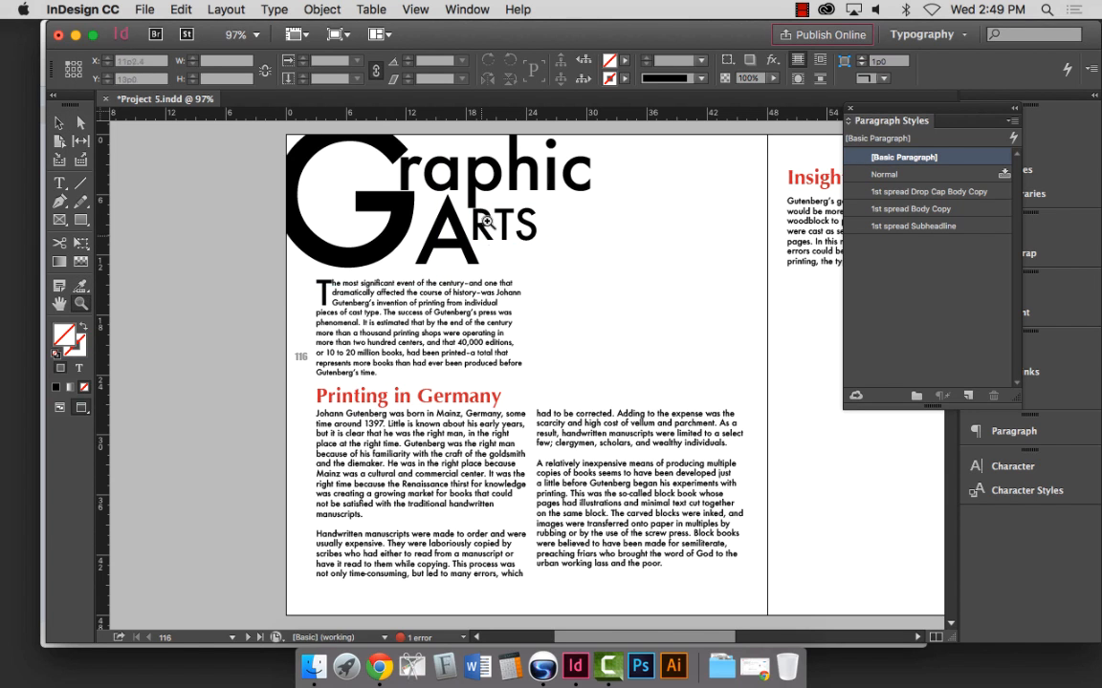
Align the "RTS" frame more precisely with the descender of the "p", at about X 18p5, Y 7p0.3.
click(82, 304)
drag(281, 176, 758, 307)
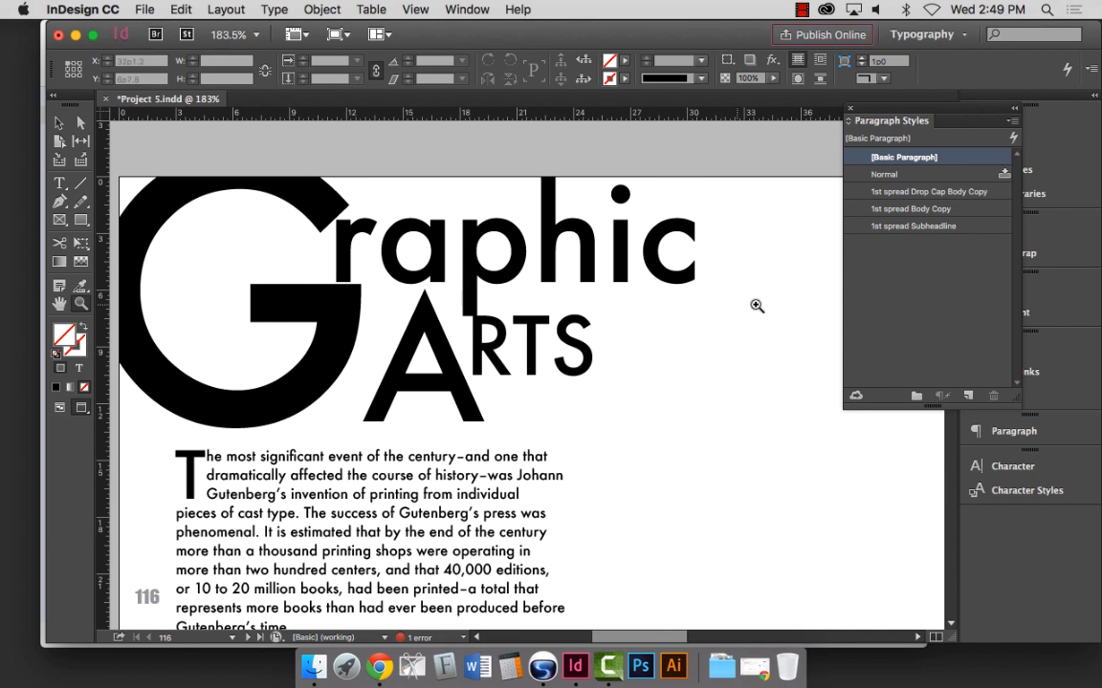
drag(418, 290, 801, 475)
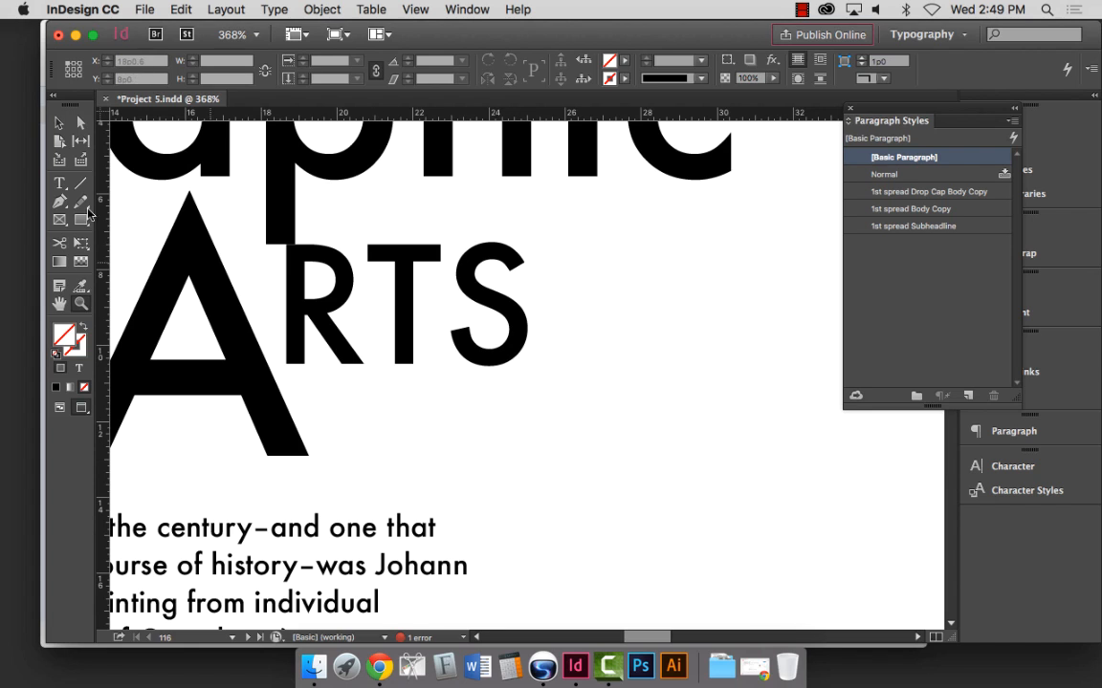
click(58, 123)
click(362, 288)
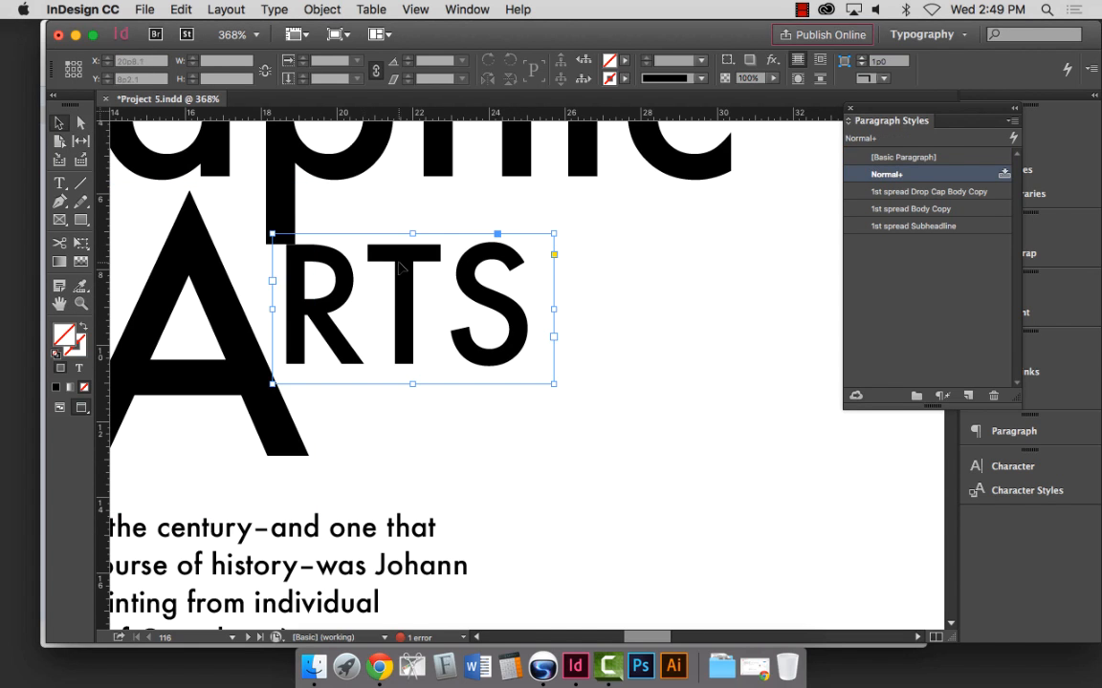
drag(407, 264, 408, 270)
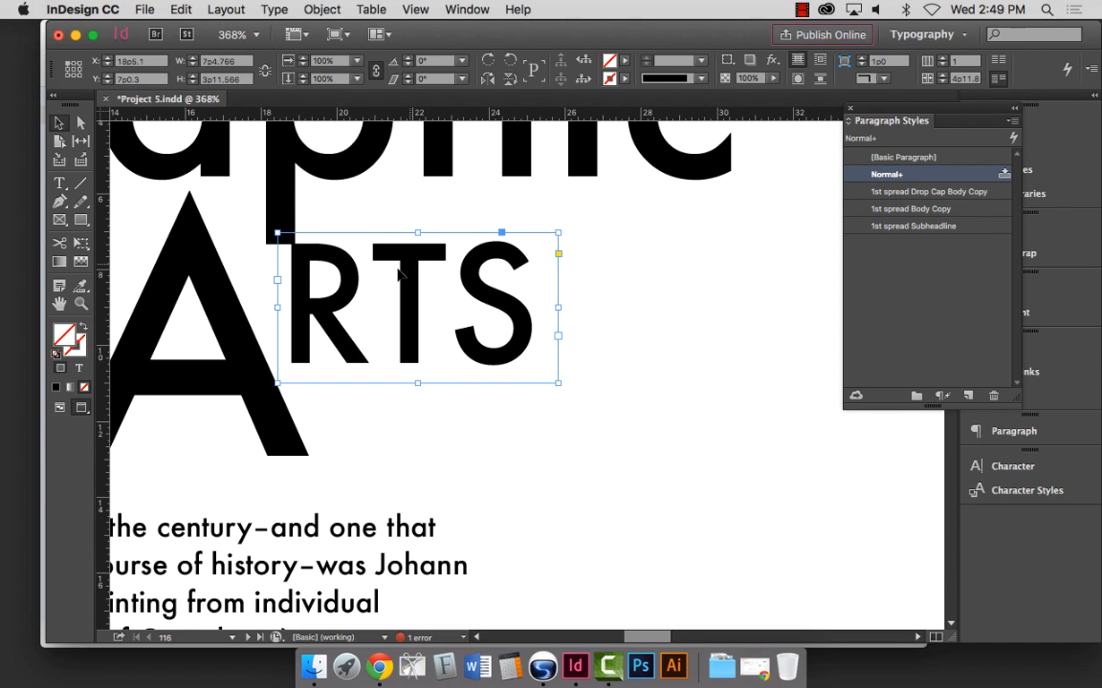
Nudge the "A" frame right towards "RTS" to X 13p0.
click(189, 297)
key(Right)
key(Right)
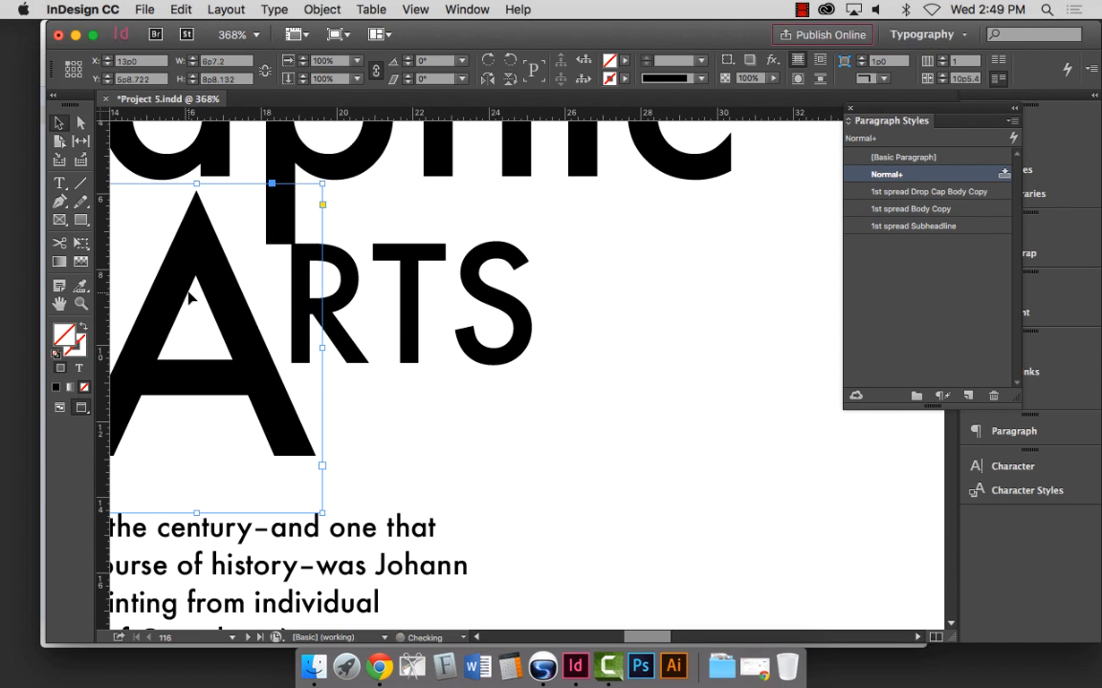
Reduce the "RTS" frame to about 6p9 by 3p7 and shift it to X 18p6, Y 7p0.
click(383, 277)
drag(559, 382, 531, 363)
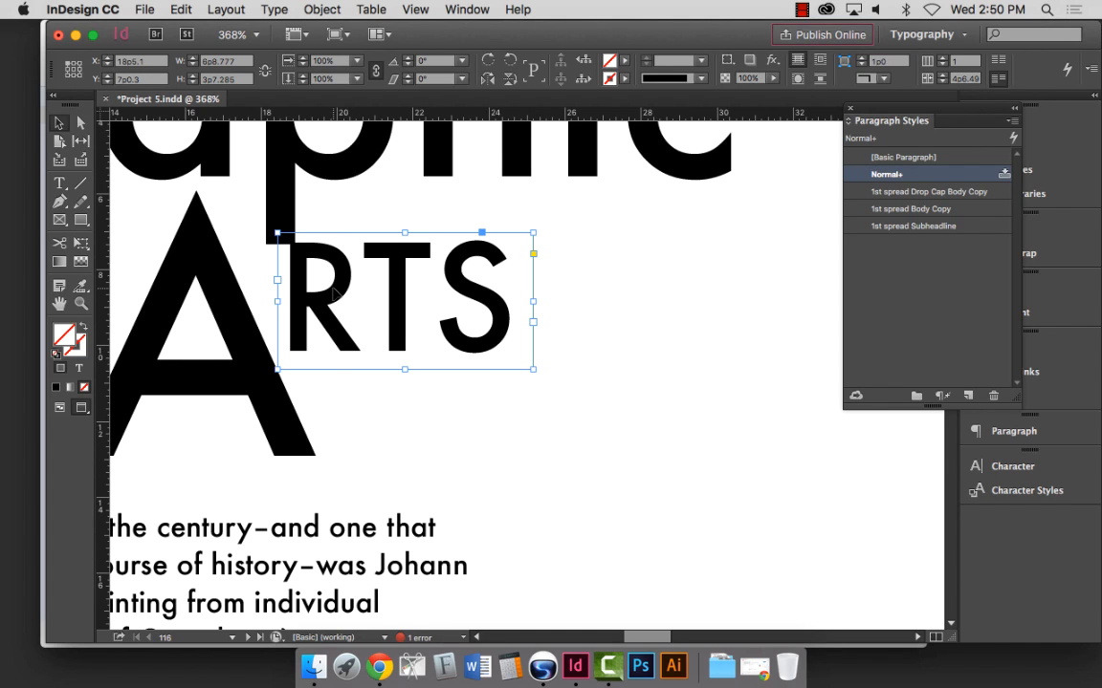
drag(333, 294, 336, 292)
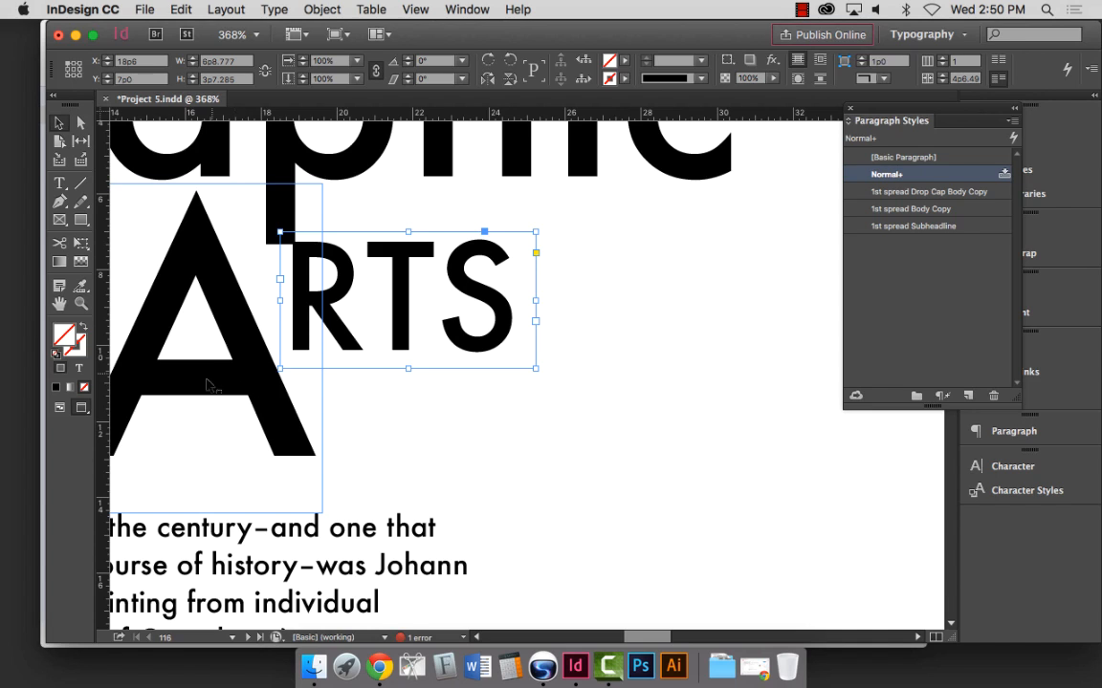
Draw a horizontal line about 14p7 long extending from the crossbar of the "A" beneath "RTS".
key(backslash)
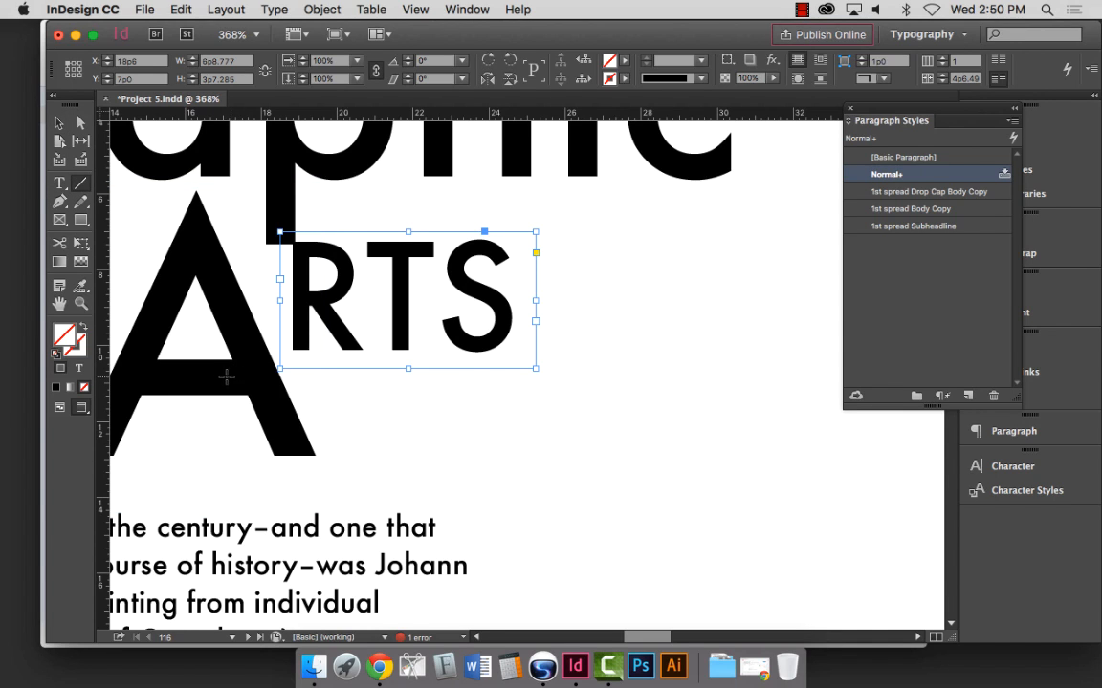
drag(236, 377, 789, 384)
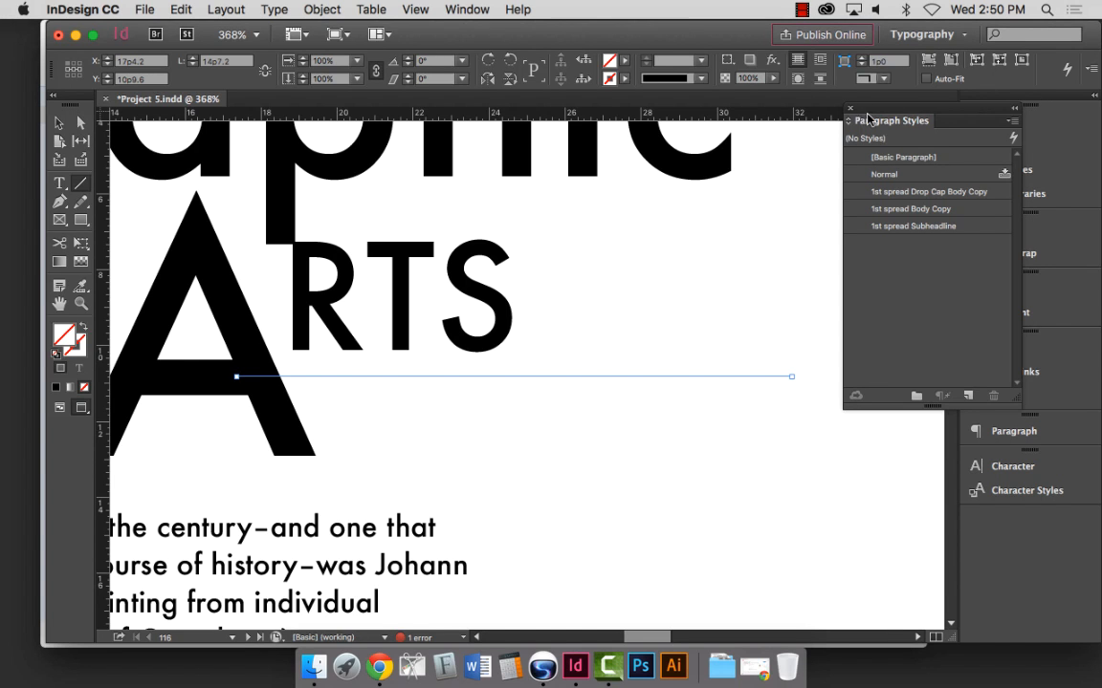
Dock the floating Paragraph Styles panel back with the Paragraph panel.
drag(866, 115, 1004, 438)
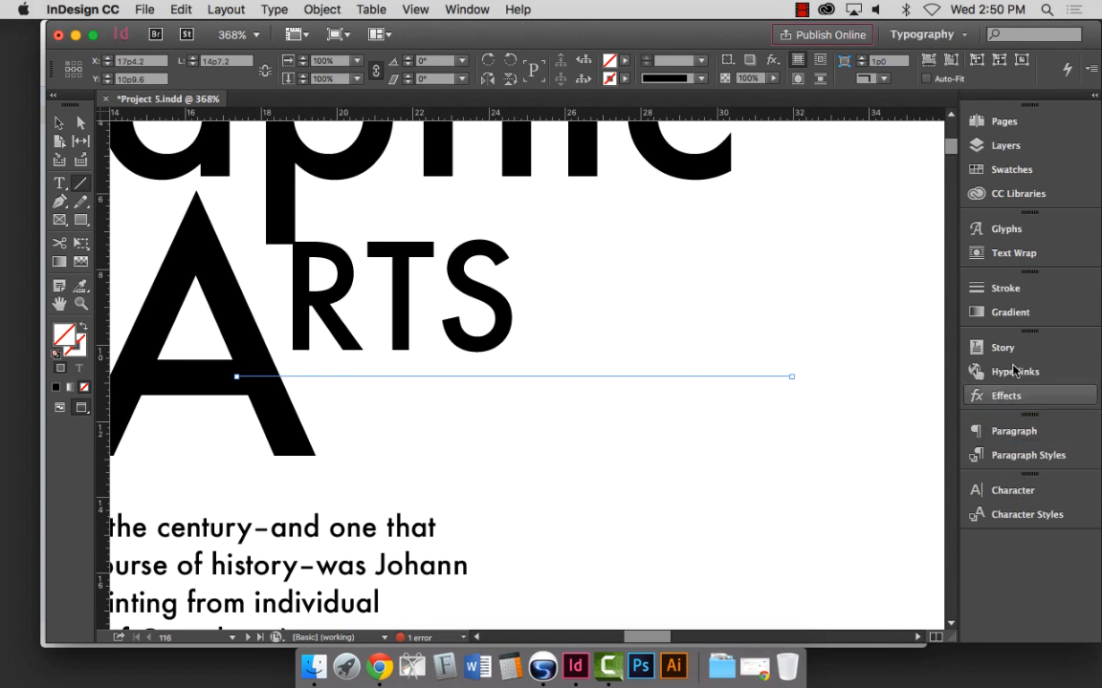
Try stroke weights of 7, 9 and 10 pt on the line extending the "A" crossbar, and set it to 11 pt.
mouse_move(868, 31)
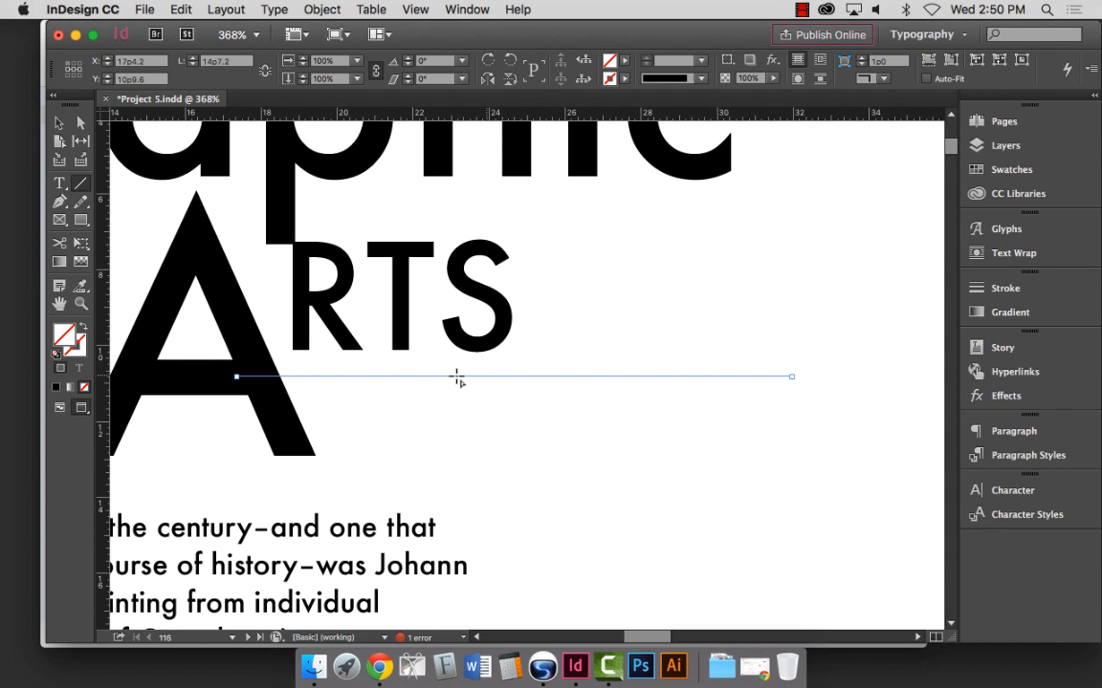
click(701, 63)
click(684, 249)
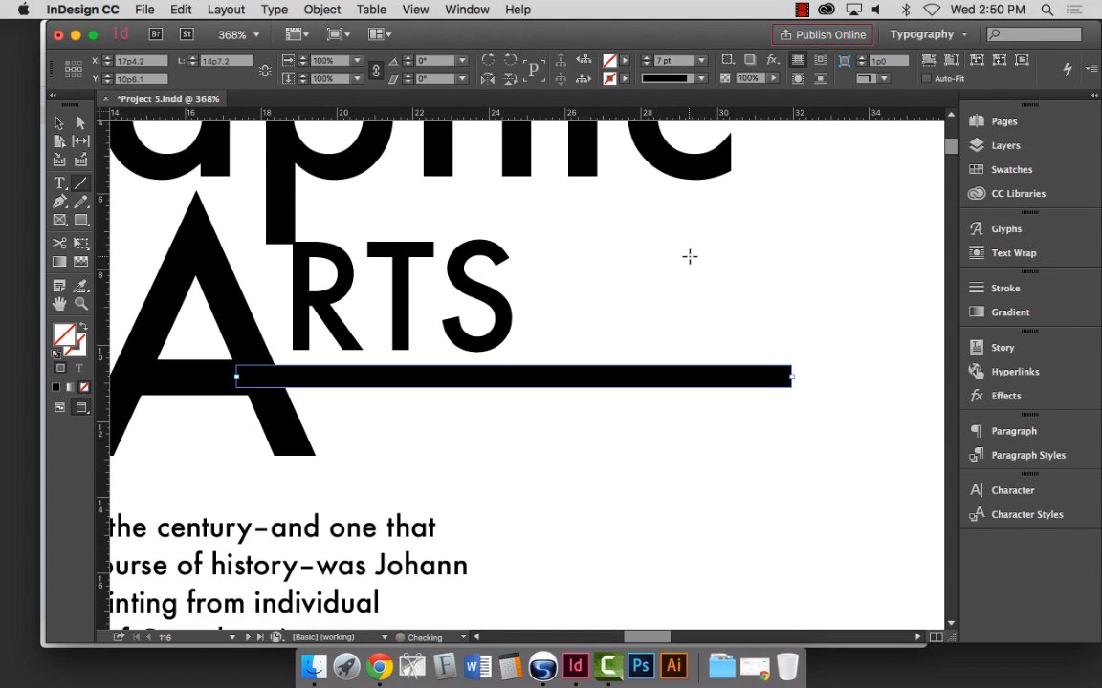
click(701, 62)
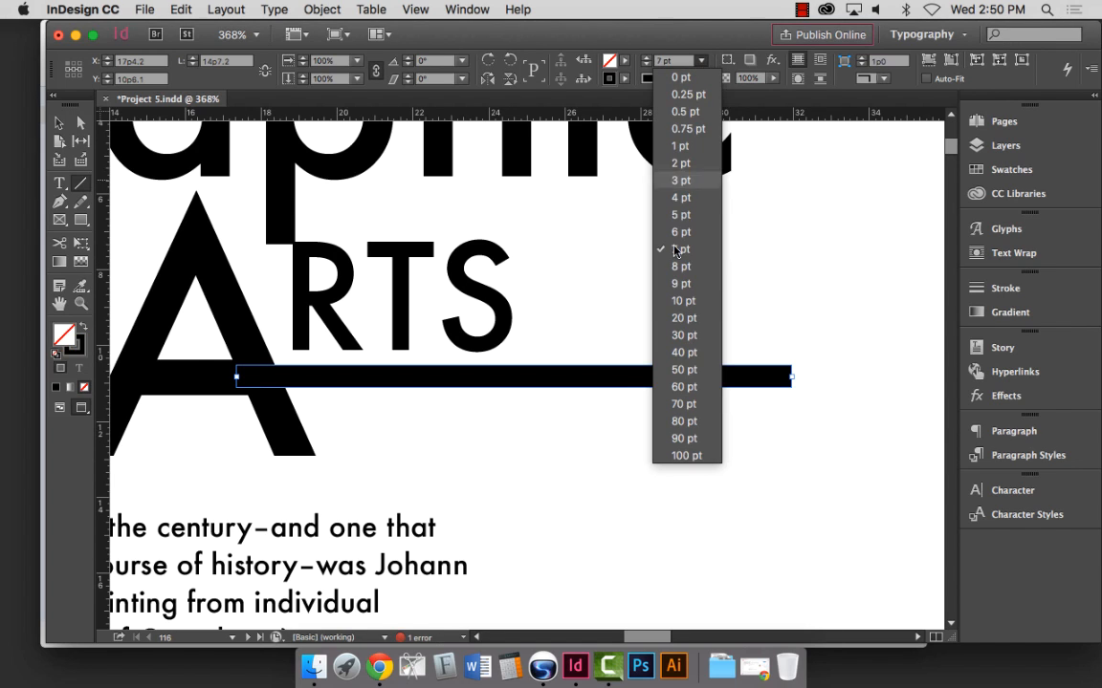
click(676, 283)
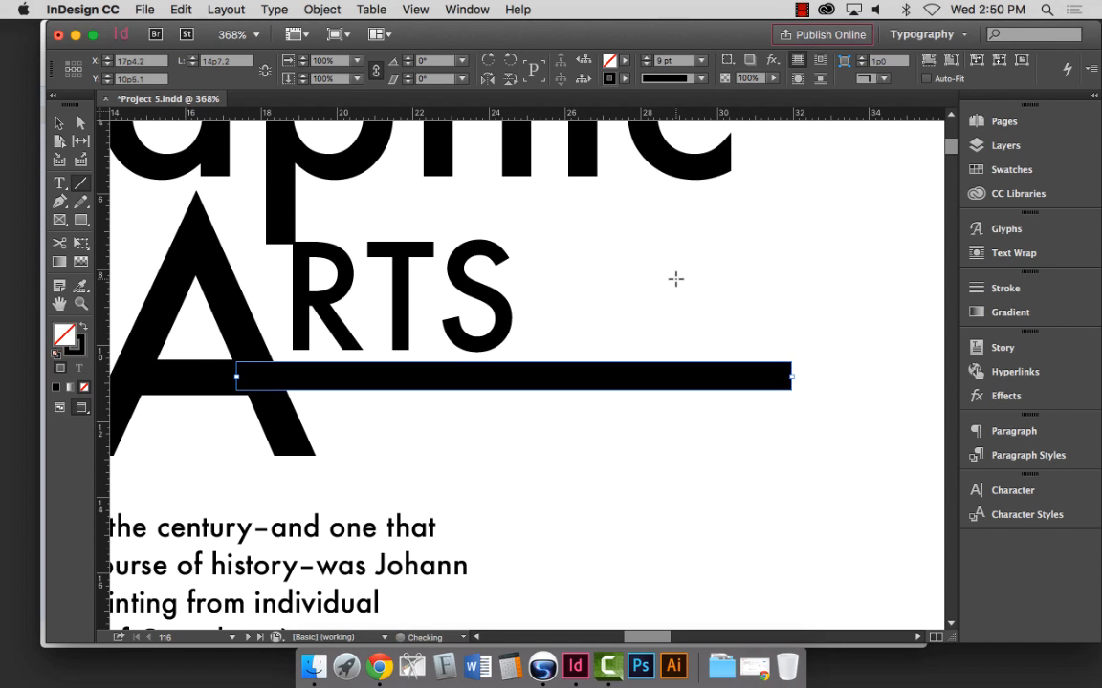
click(700, 61)
click(690, 302)
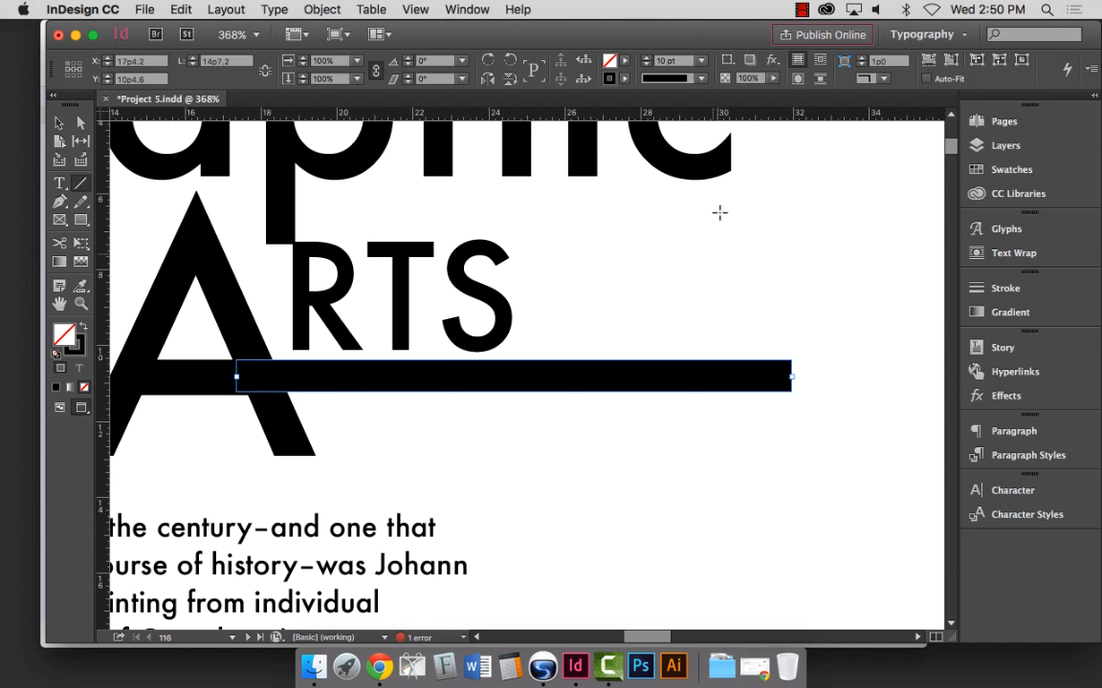
click(701, 61)
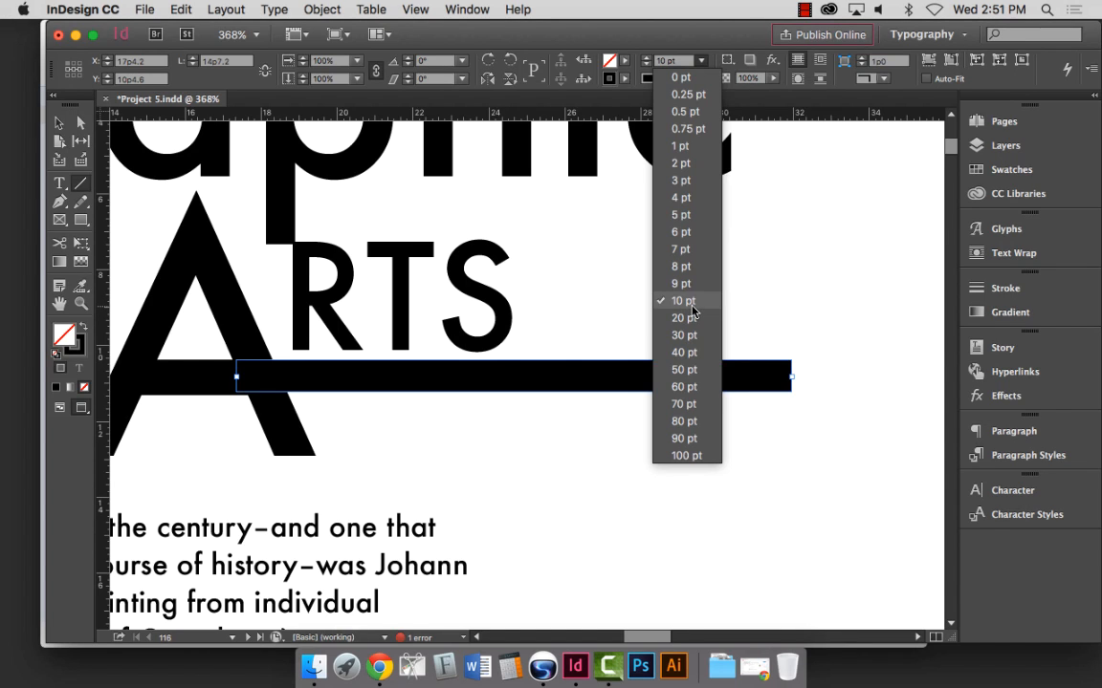
click(685, 60)
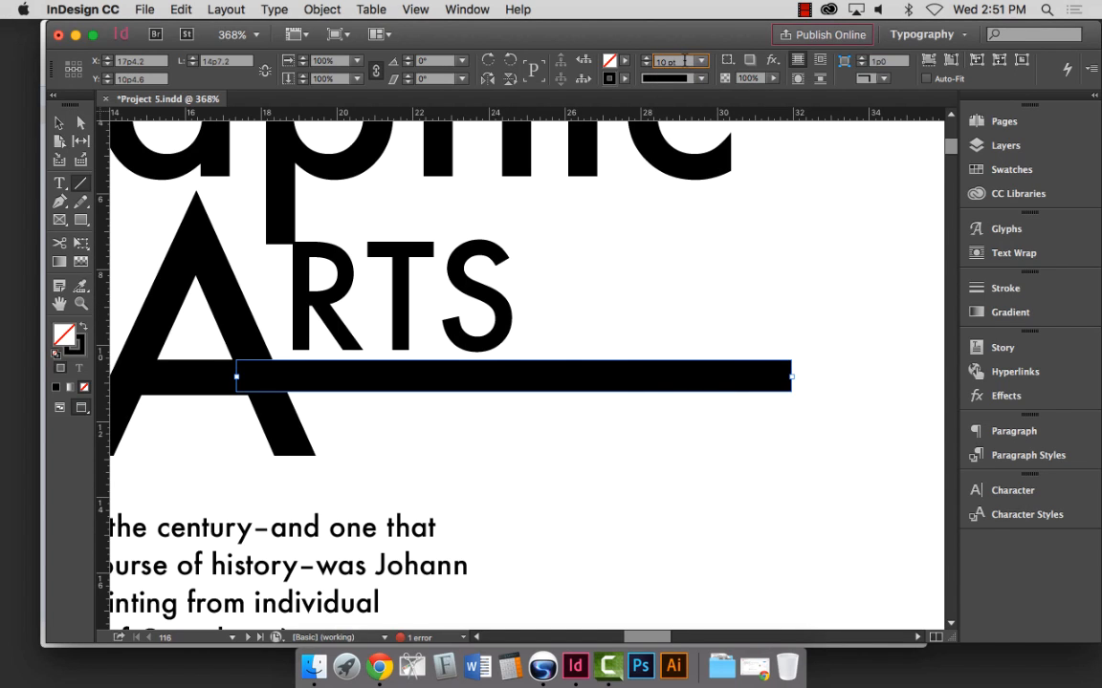
drag(684, 60, 638, 55)
text(11)
key(Return)
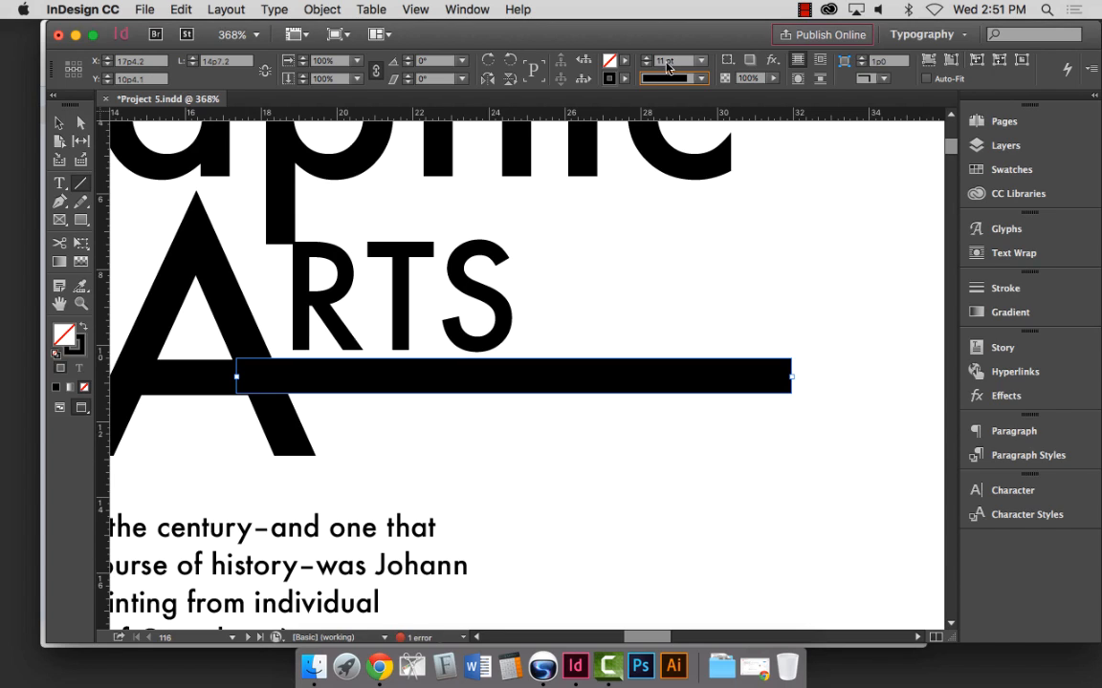
Move the line to about X 17p8.4, Y 10p4.785 so it aligns with the crossbar of the "A", and deselect it.
click(59, 123)
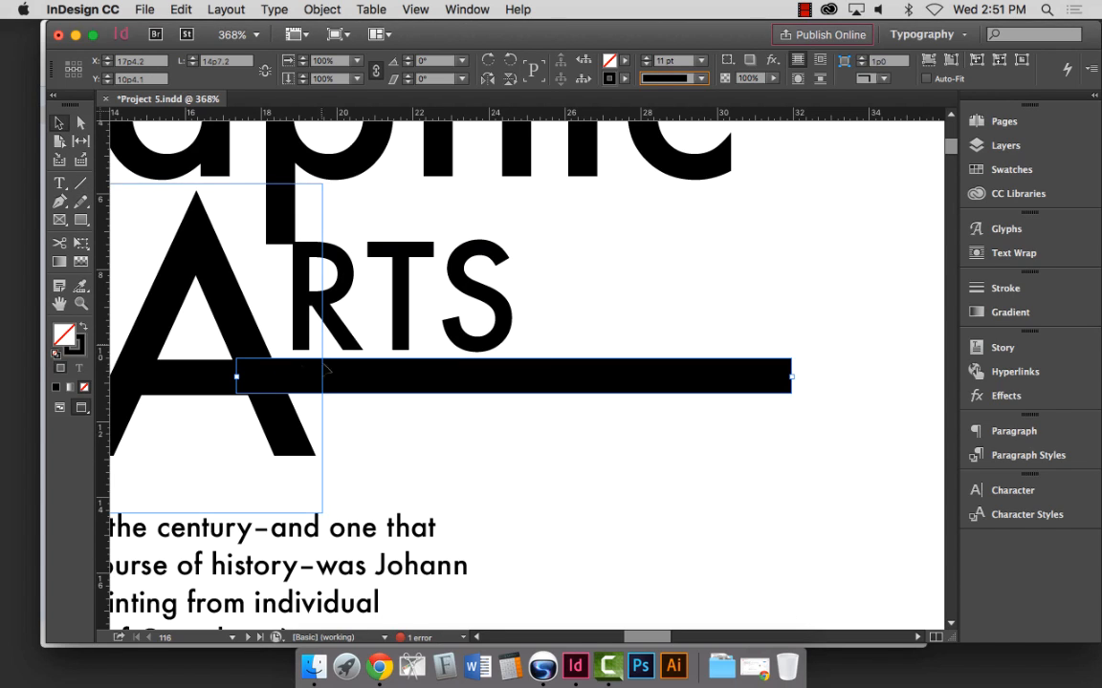
mouse_move(355, 379)
mouse_down()
mouse_move(379, 374)
mouse_move(369, 376)
mouse_up()
key(Down)
key(Down)
key(Down)
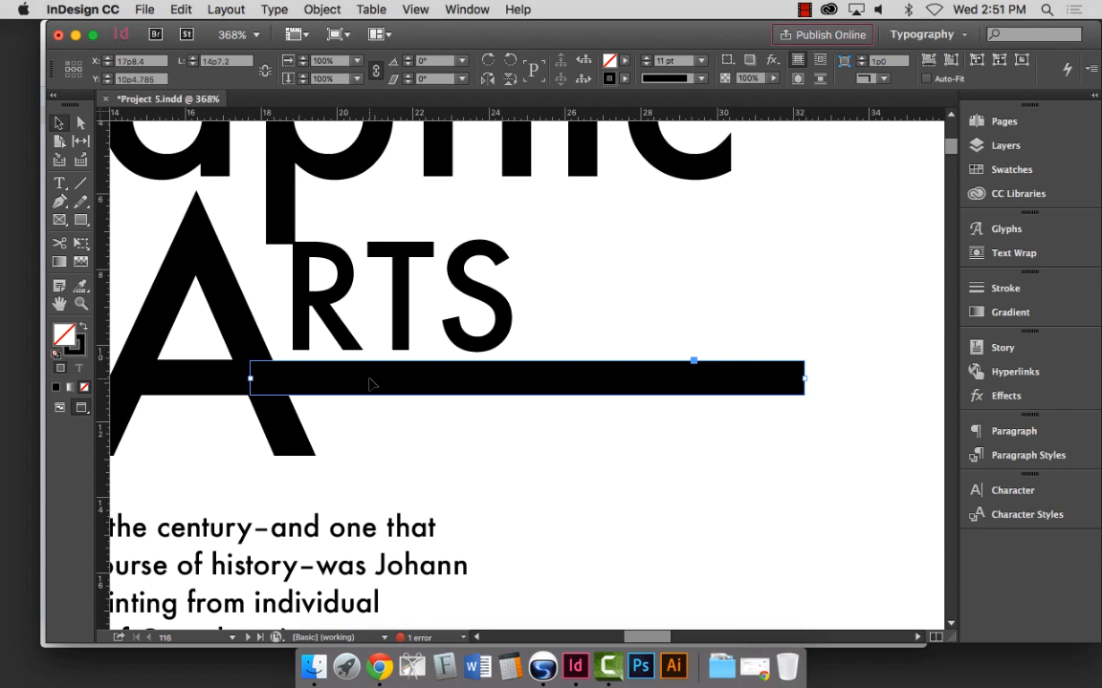
key(super+0)
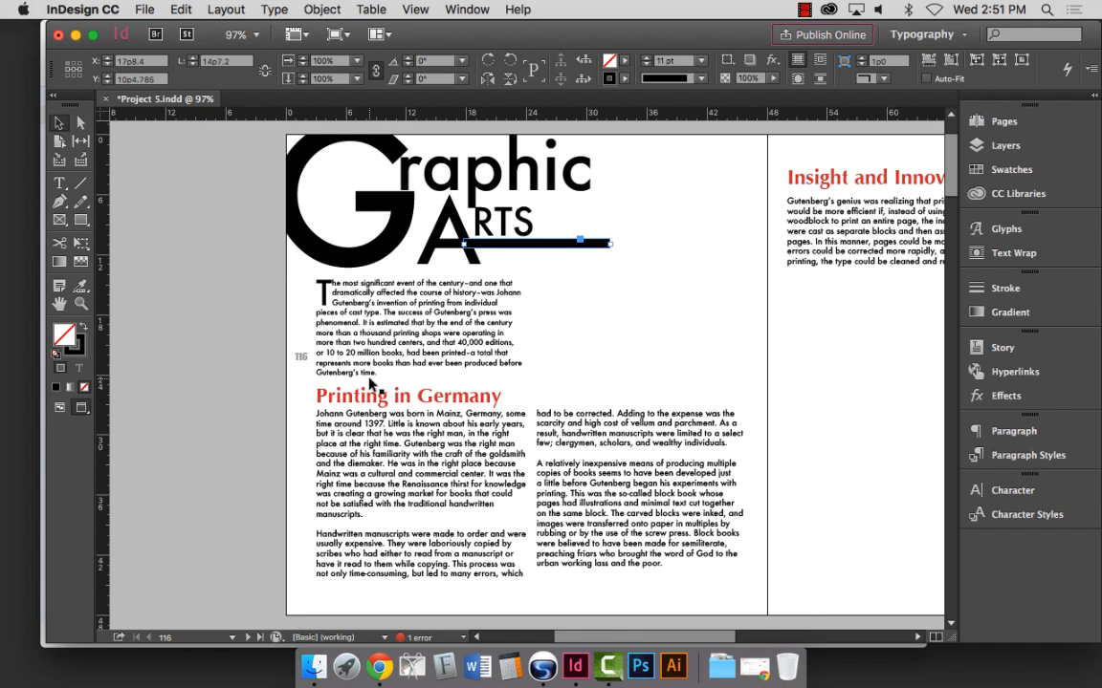
click(226, 244)
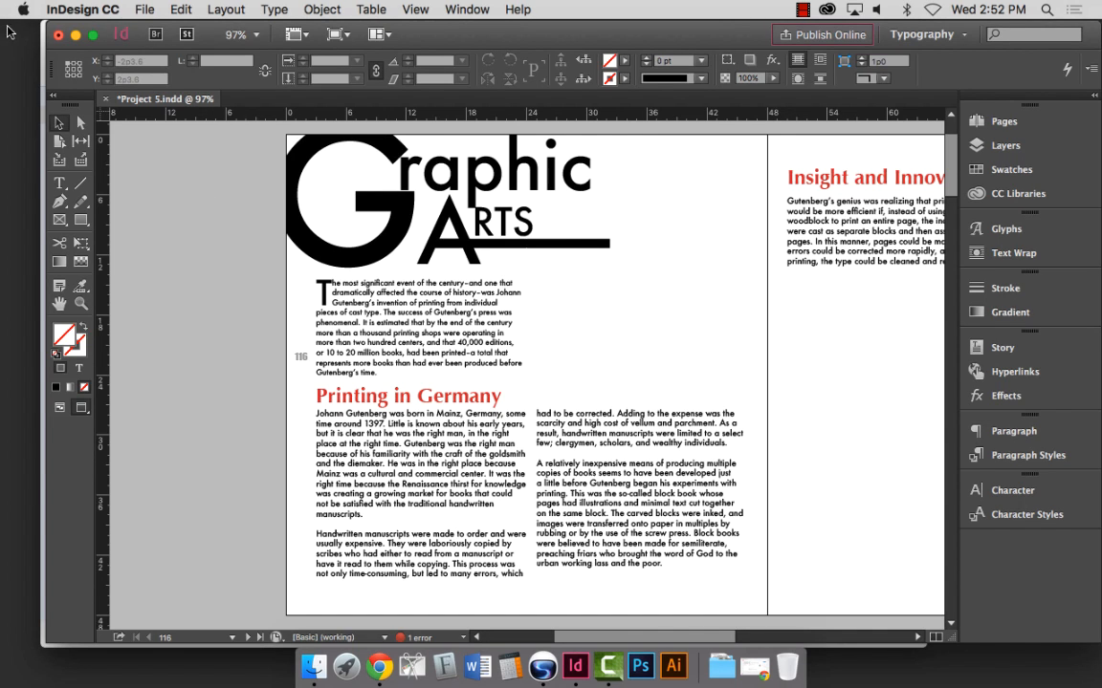
Examine the "Graphic Arts" title and its crossbar line enlarged and in the context of the page.
click(90, 304)
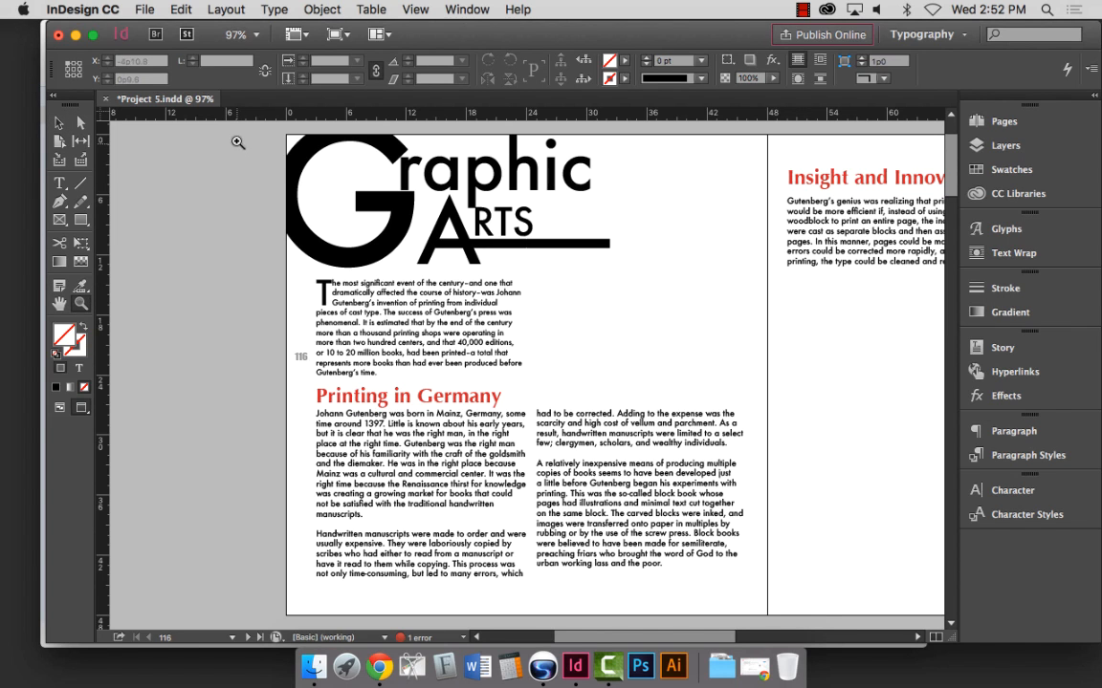
drag(270, 130, 824, 432)
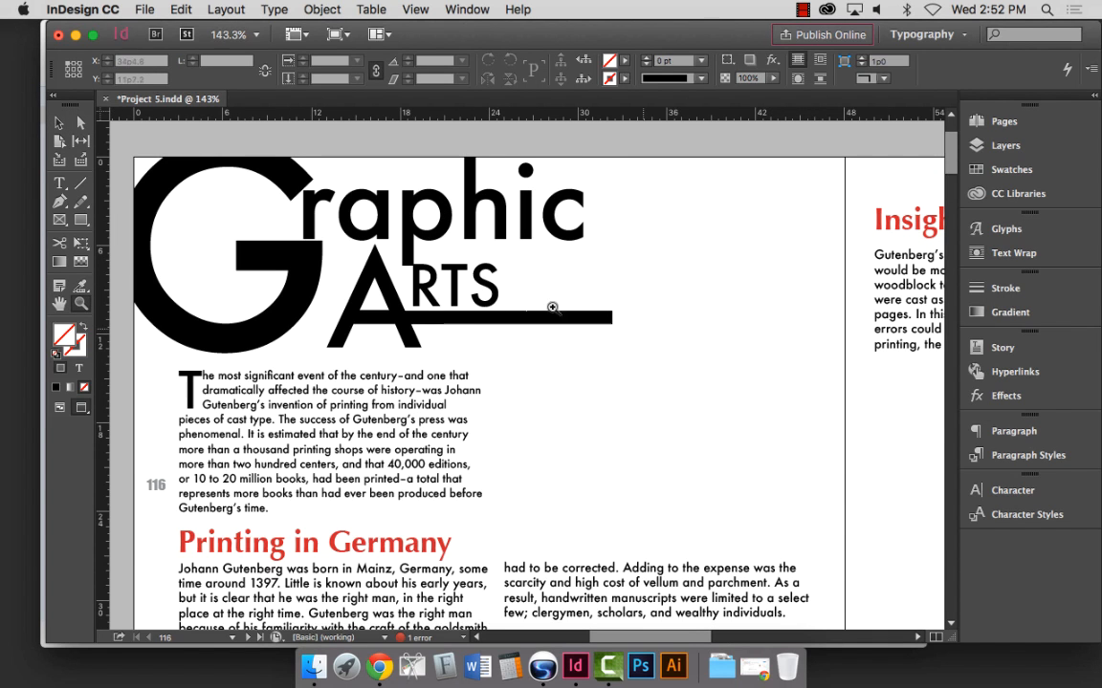
click(59, 125)
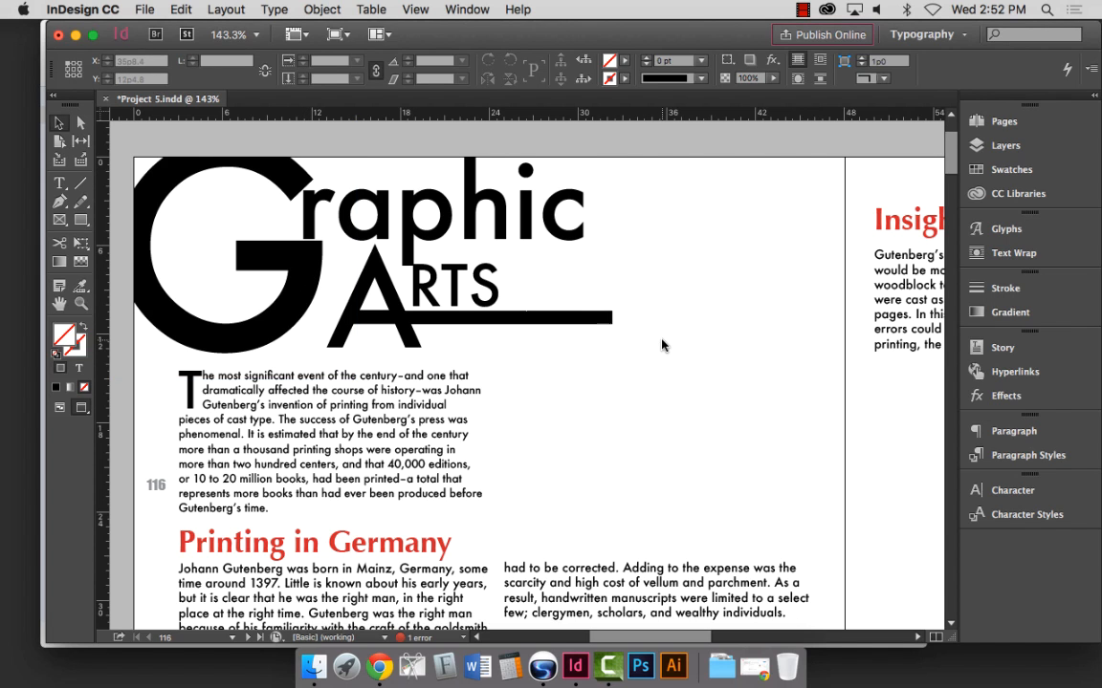
key(super+0)
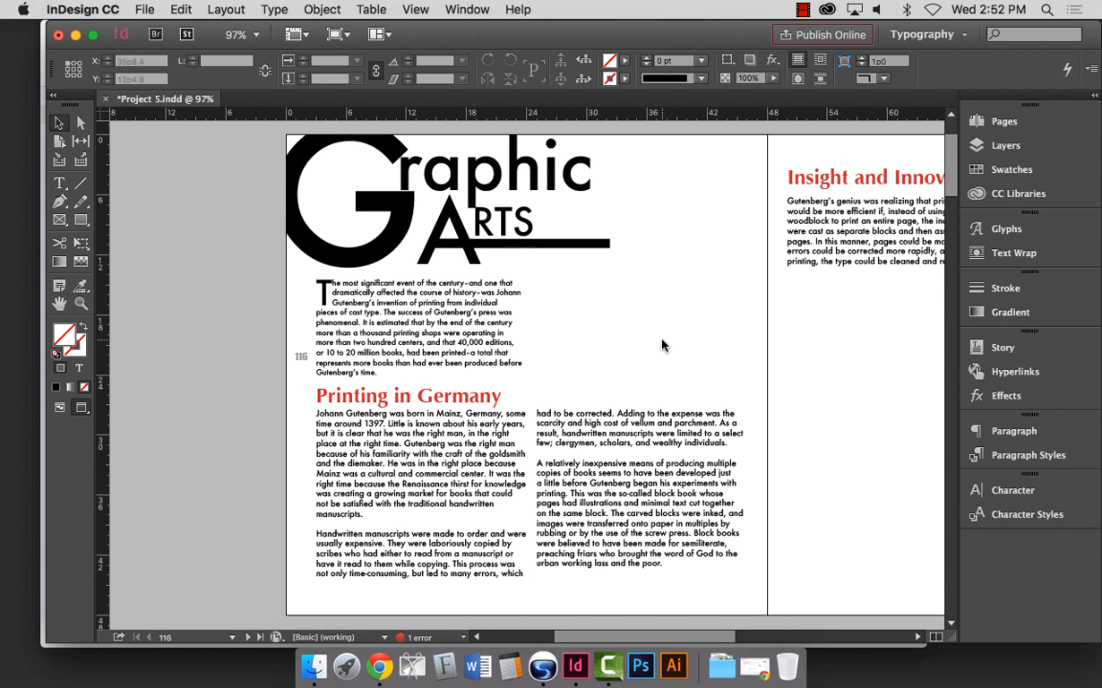
scroll(182, 186, up, 1)
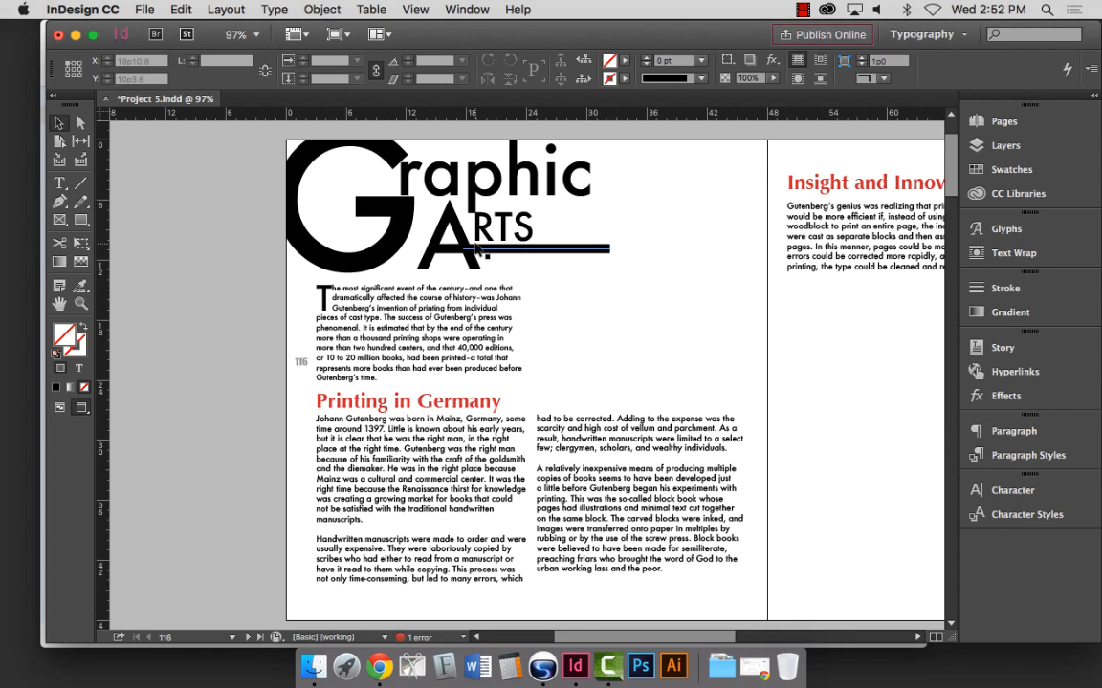
Check the type settings of the "Printing in Germany" subheadline and view the whole first spread.
click(442, 401)
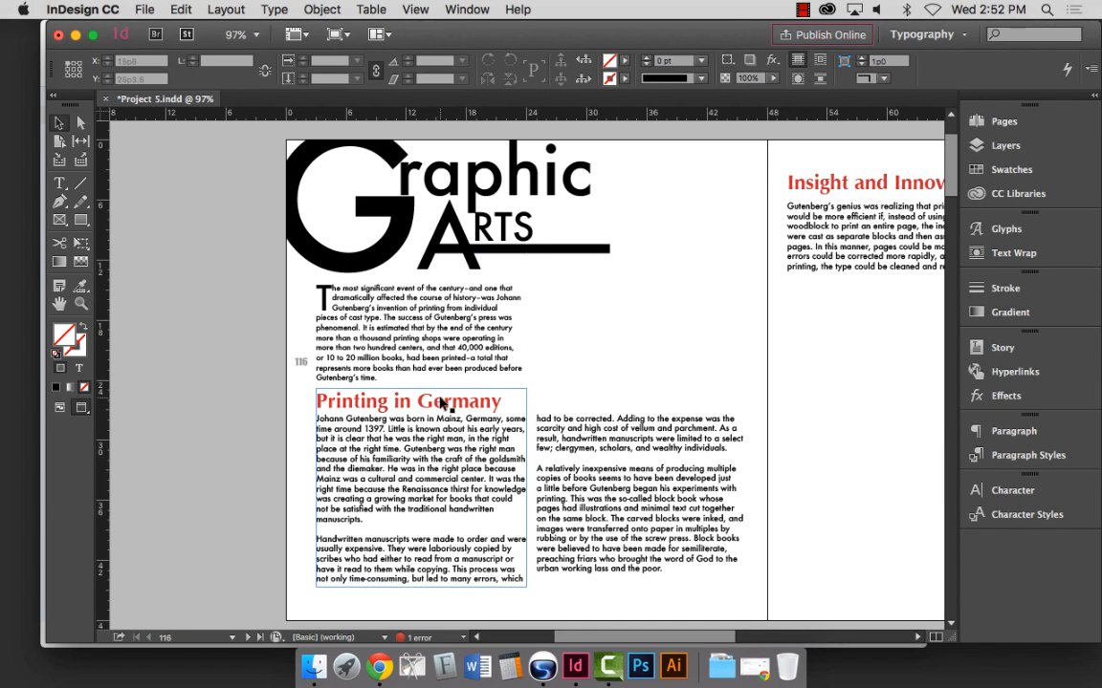
double_click(442, 401)
drag(492, 400, 287, 402)
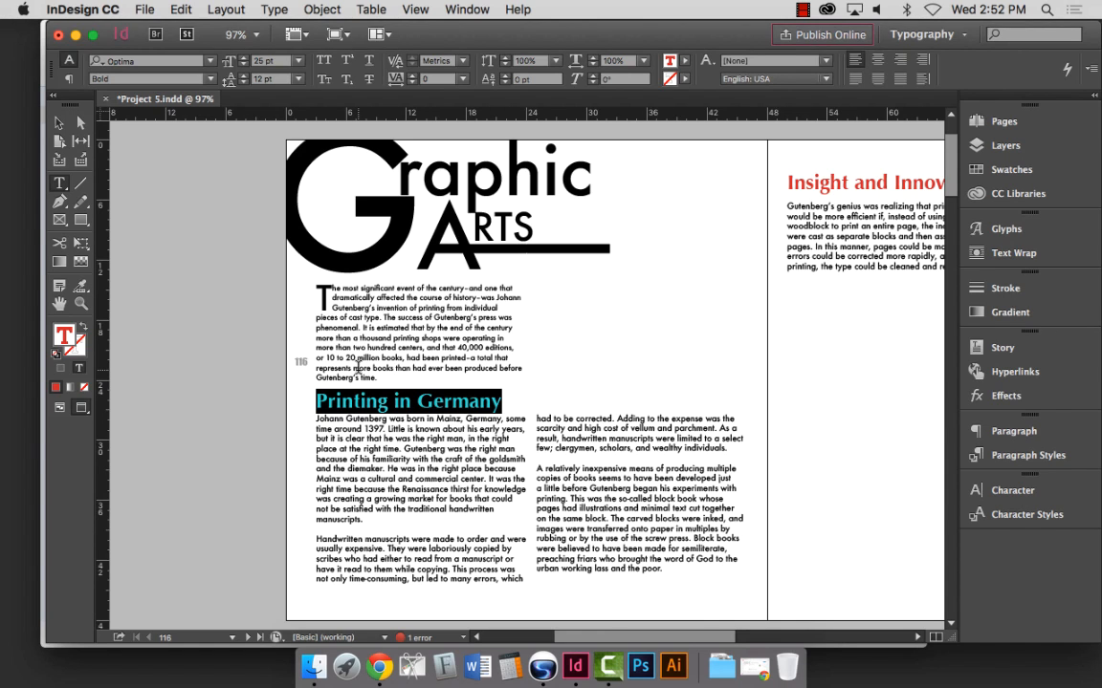
key(super+minus)
key(super+minus)
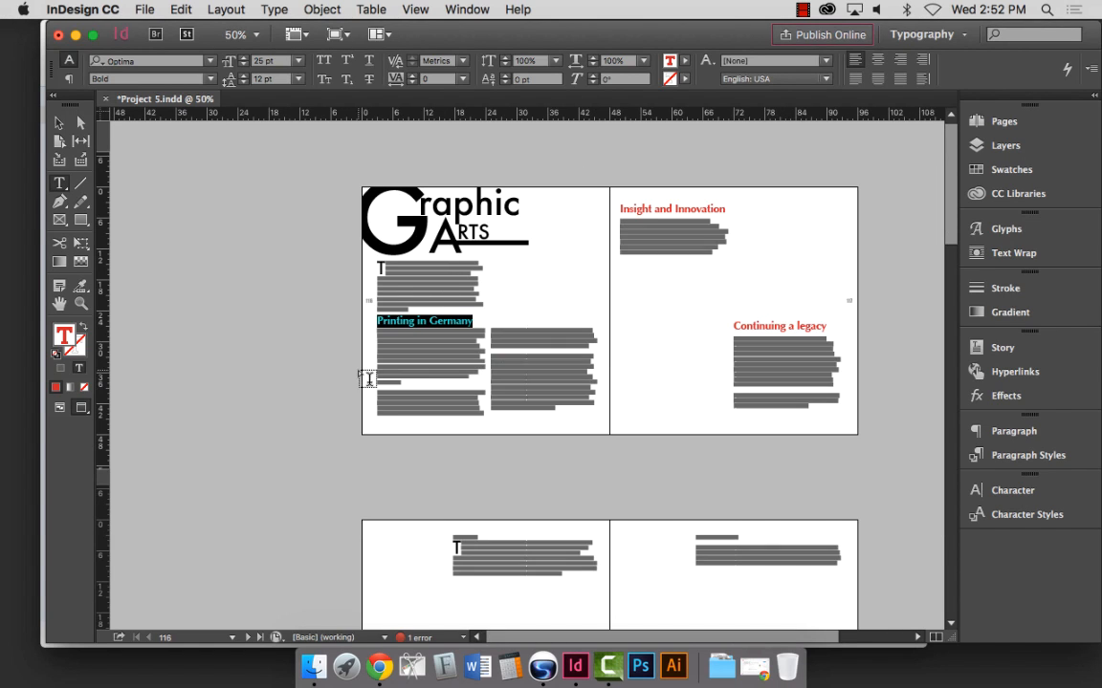
click(80, 304)
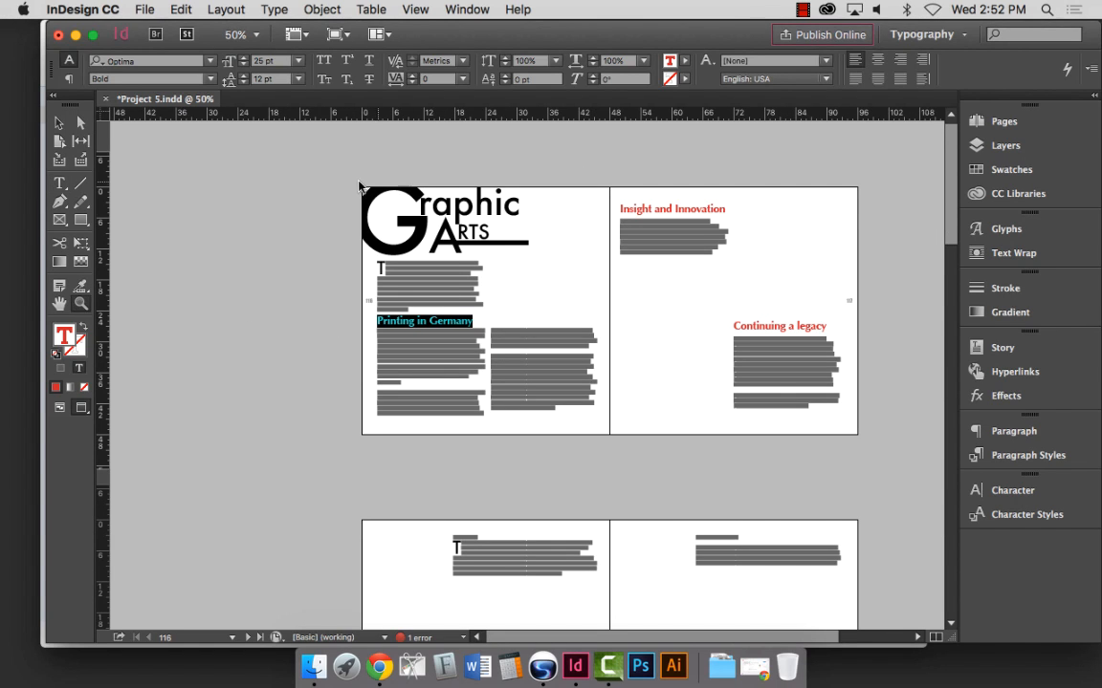
drag(347, 179, 917, 452)
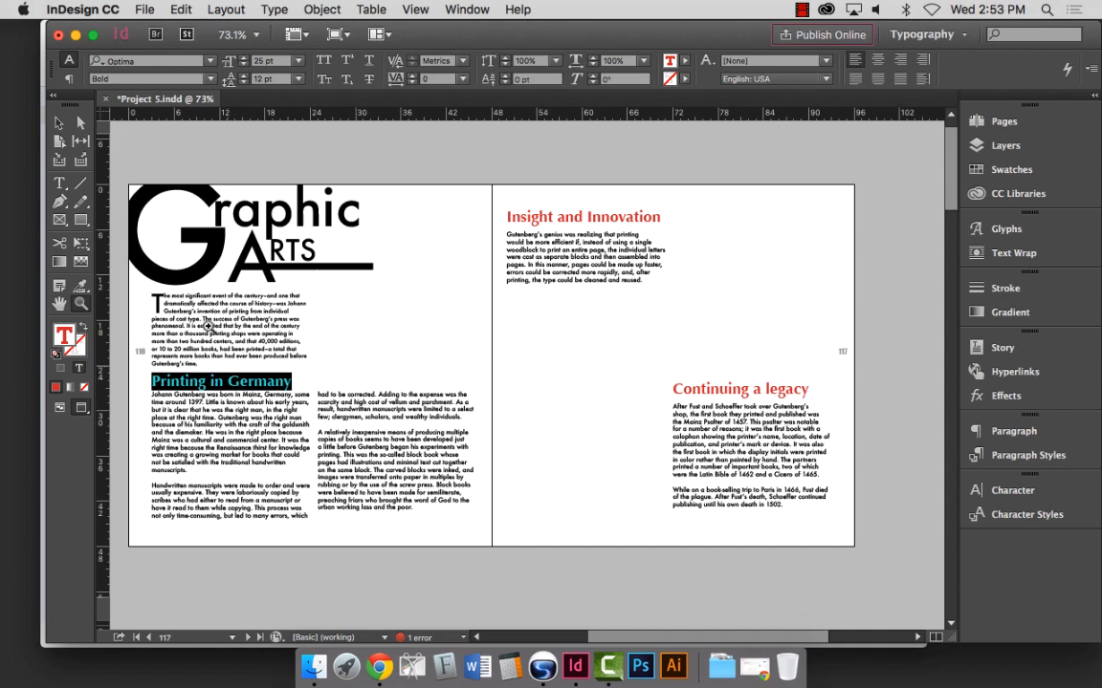
key(v)
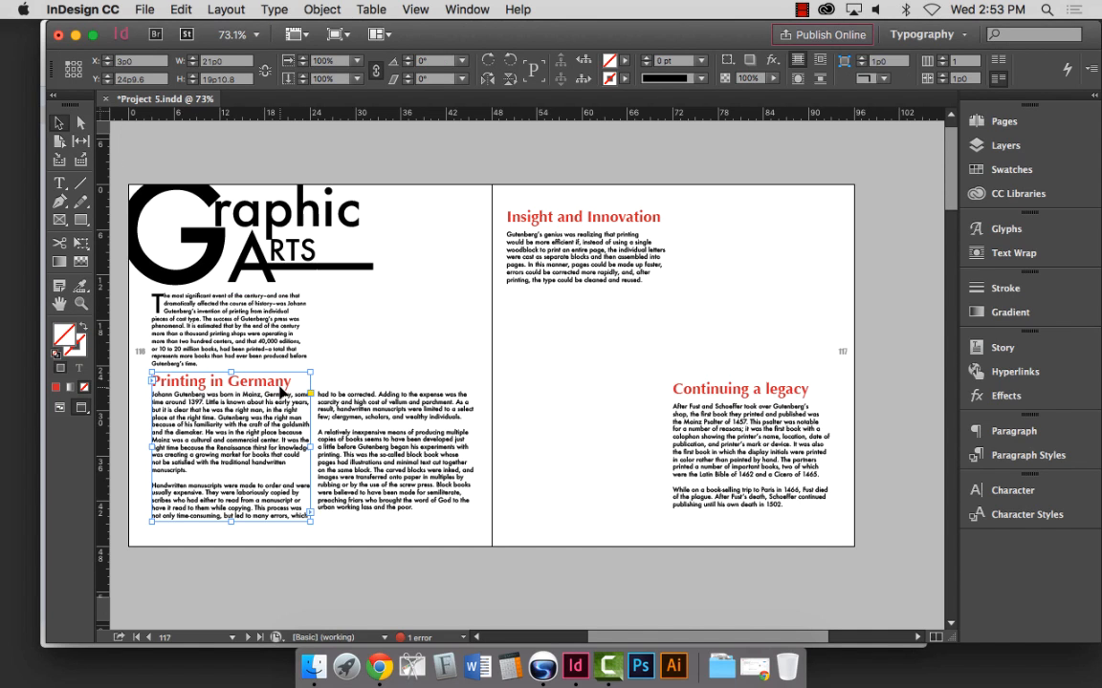
Check the drop-cap copy frame and the "G" frame of the title, and save the document.
click(239, 333)
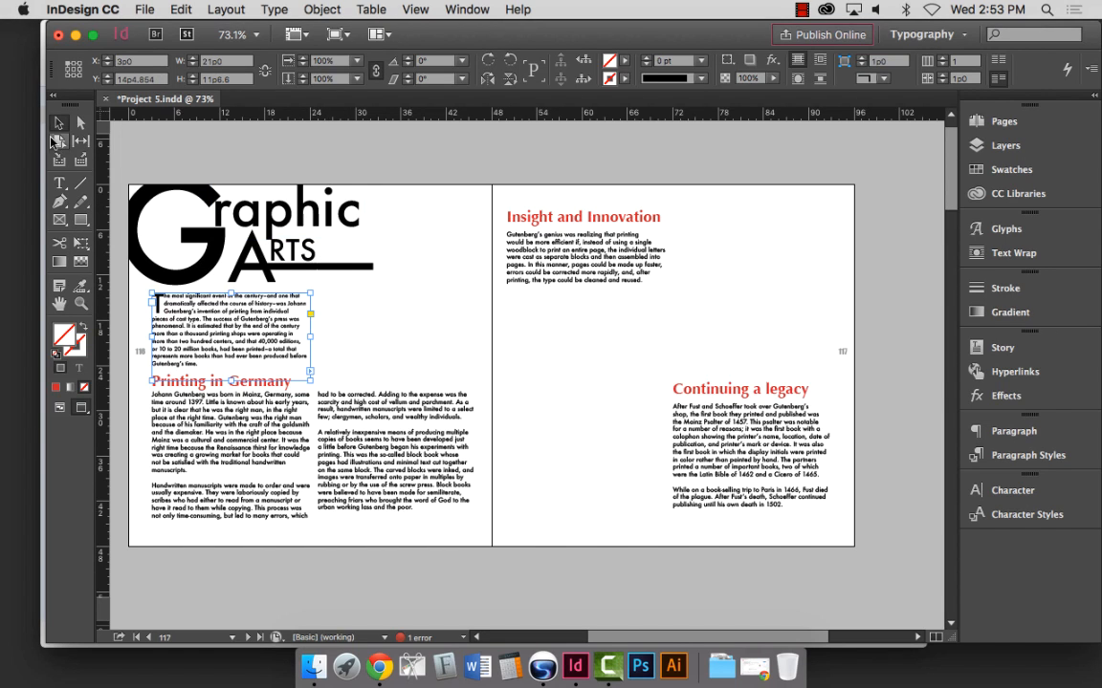
click(159, 131)
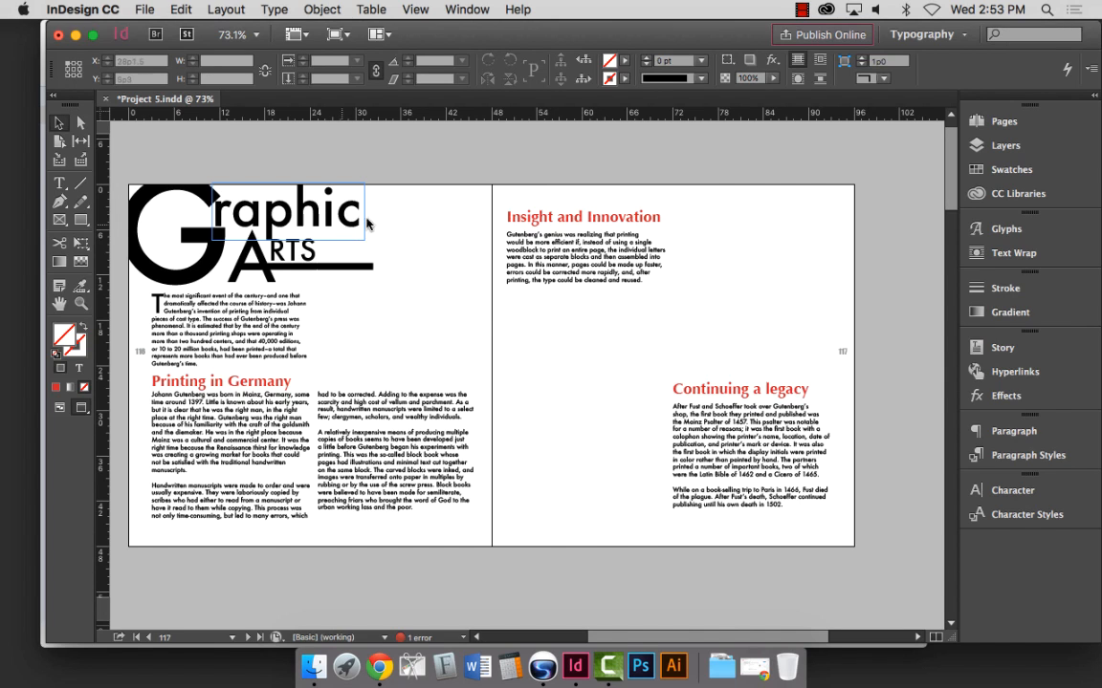
click(225, 182)
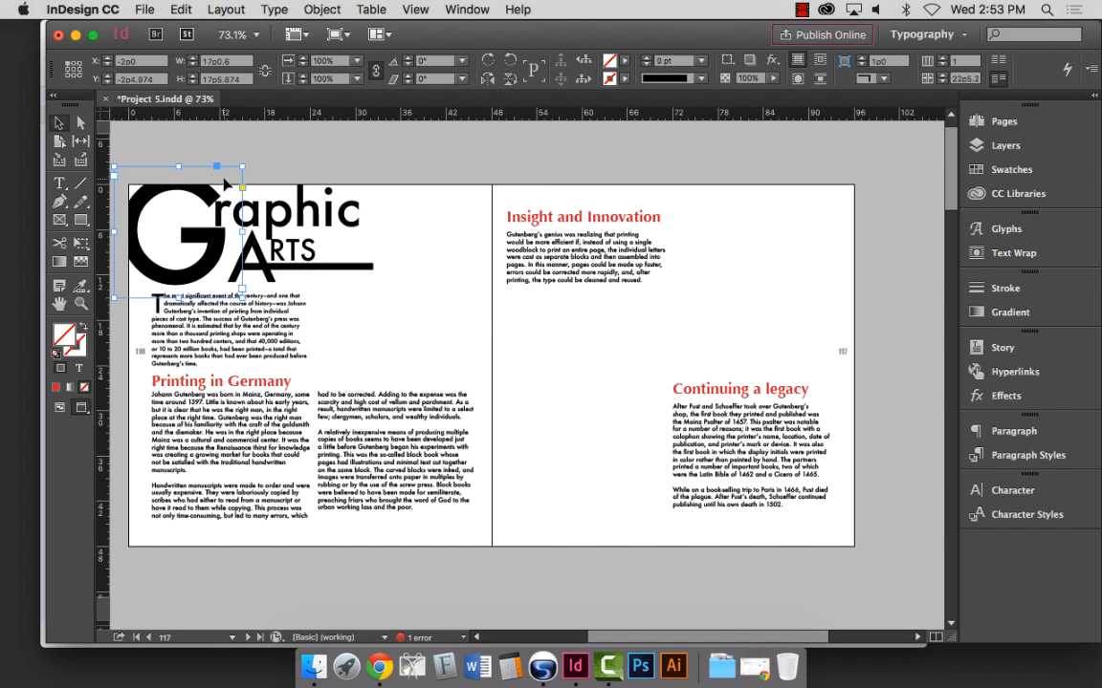
key(super+s)
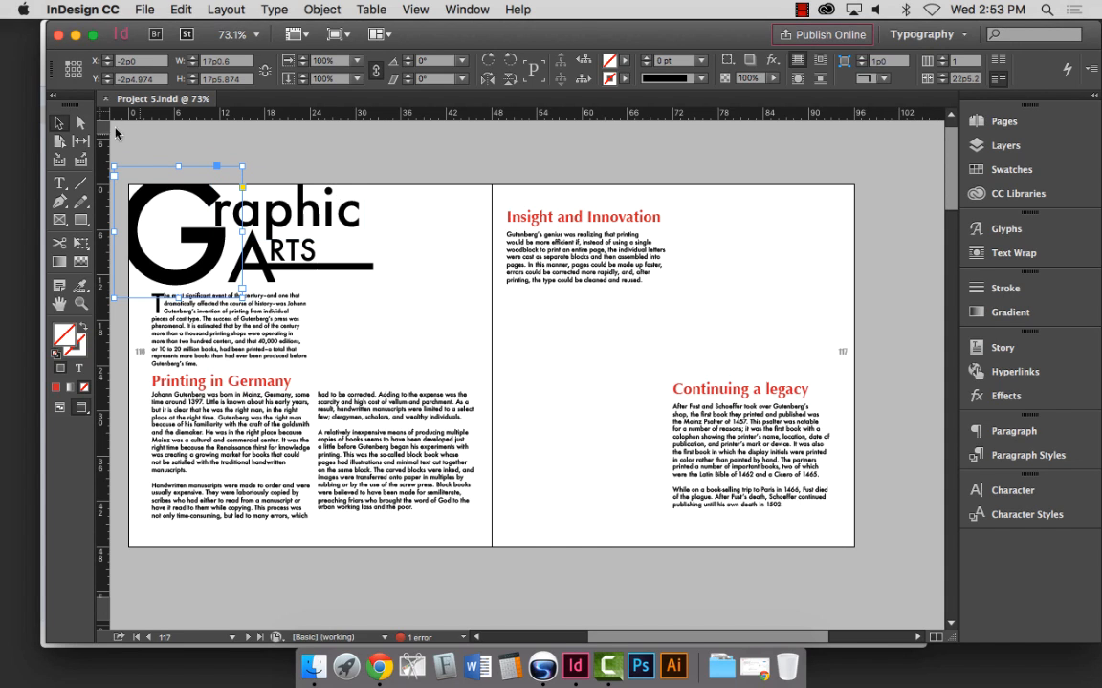
Move the drop-cap body copy frame beneath the title's line, to about X 24p0, Y 13p3.
click(221, 328)
drag(208, 329, 347, 304)
click(392, 492)
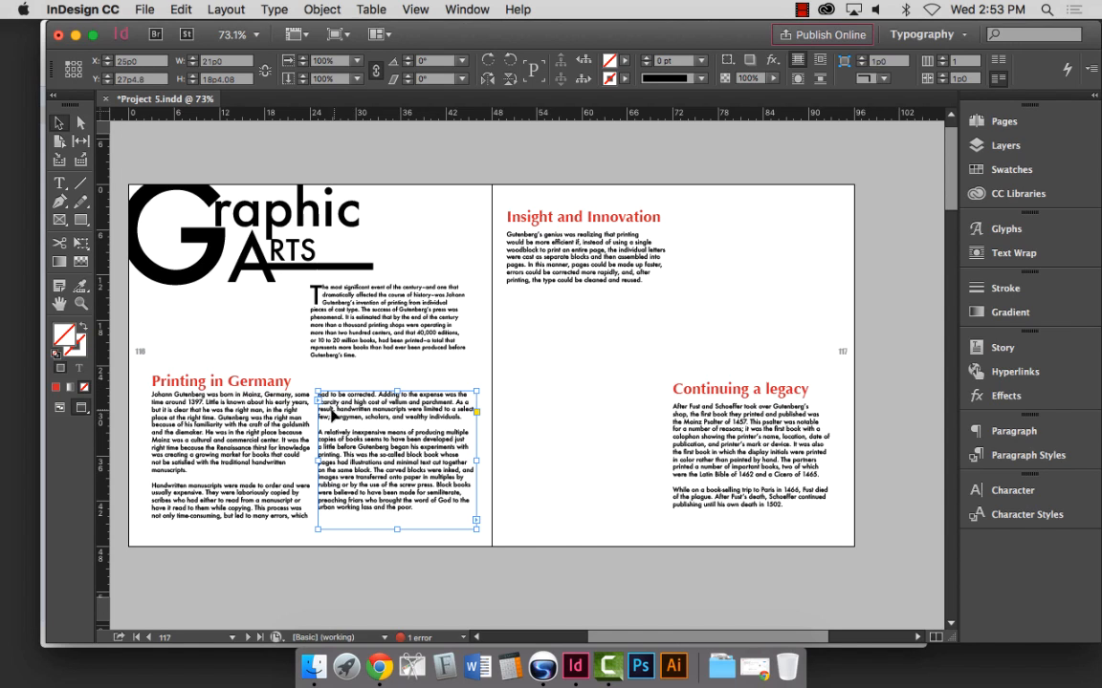
Show guides and frame edges, and nudge both "Printing in Germany" text columns up together to about Y 24p7.6.
key(w)
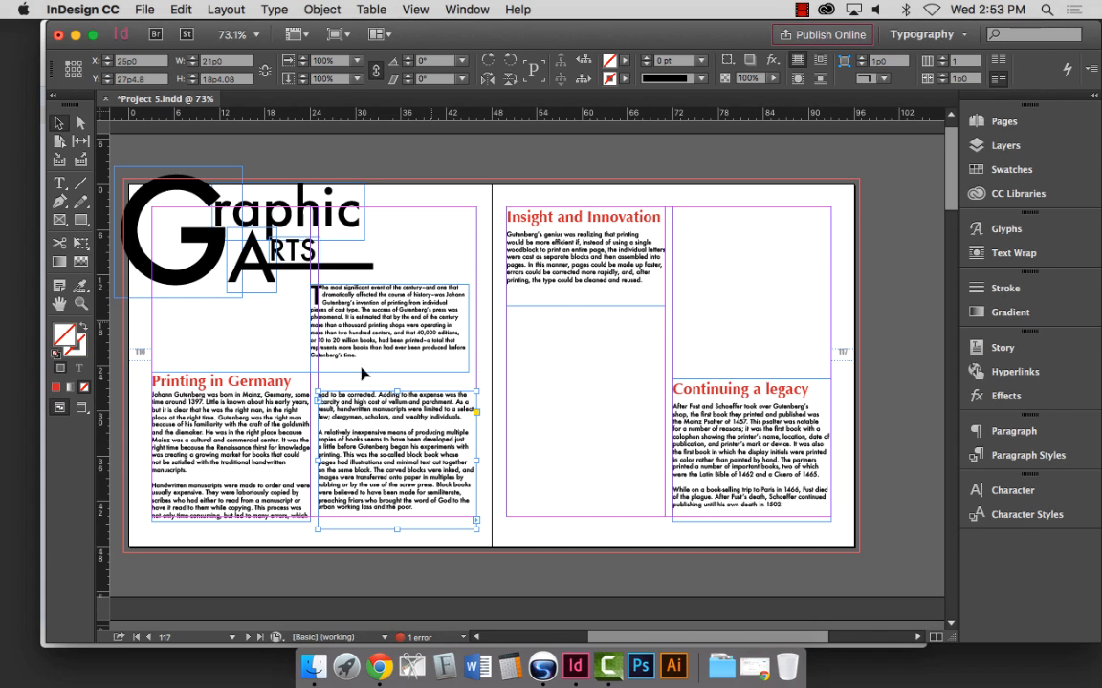
click(280, 442)
shift+click(378, 462)
key(Up)
key(Up)
key(Up)
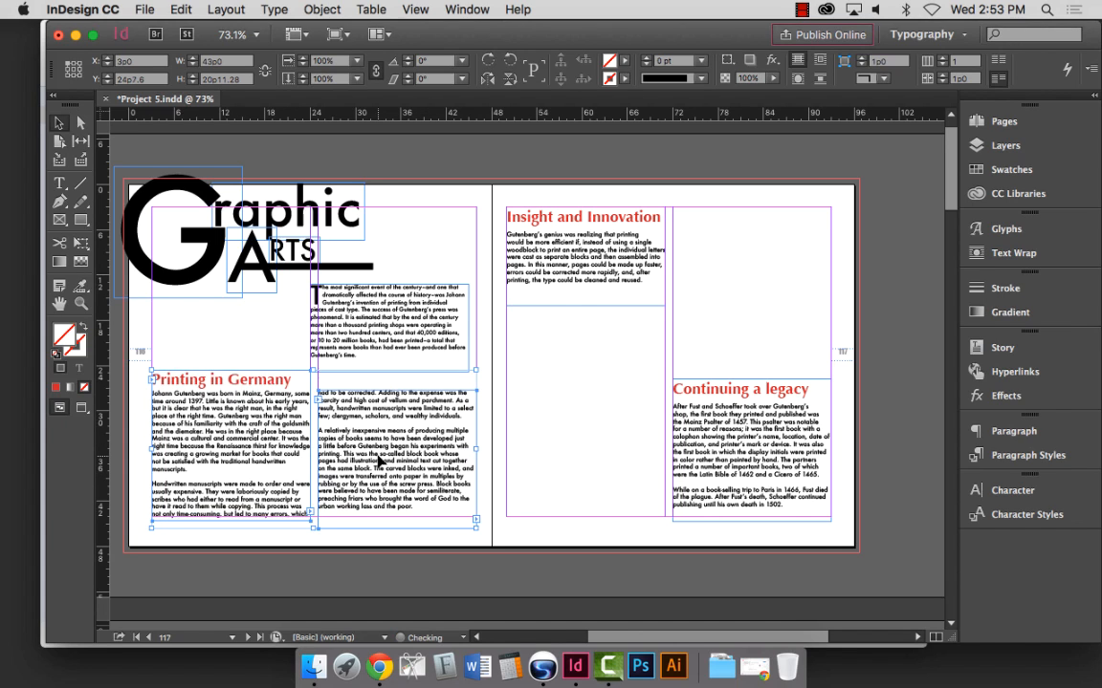
Hide the guides and nudge the drop-cap body copy frame up to Y 13p0.
click(403, 316)
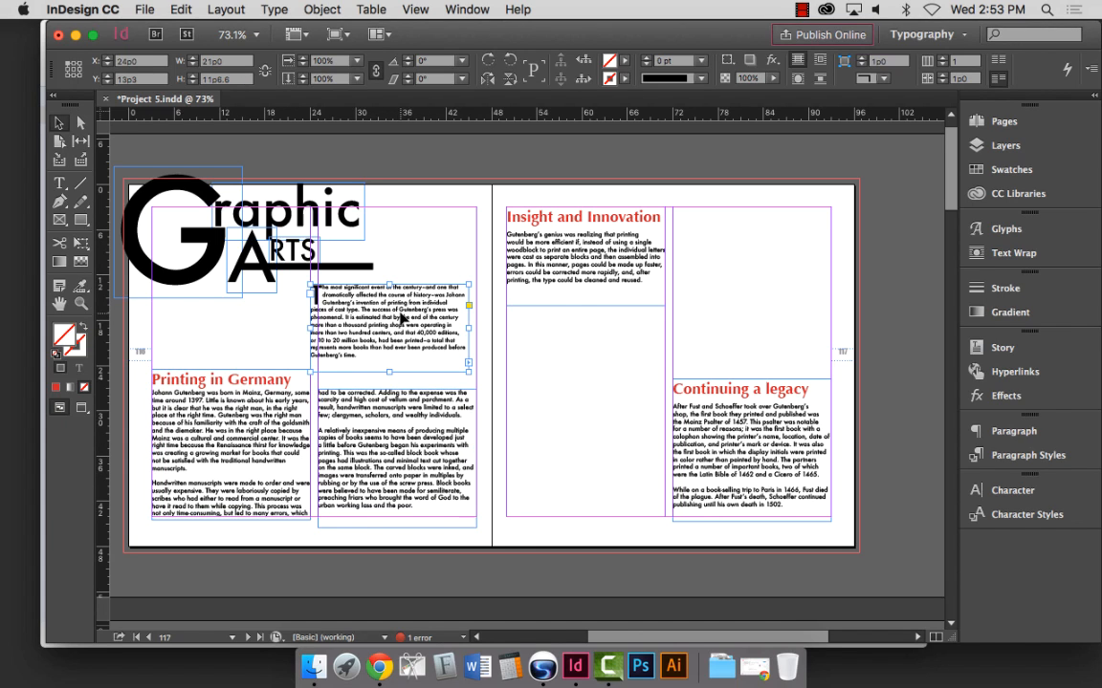
key(w)
key(Up)
key(Up)
key(Up)
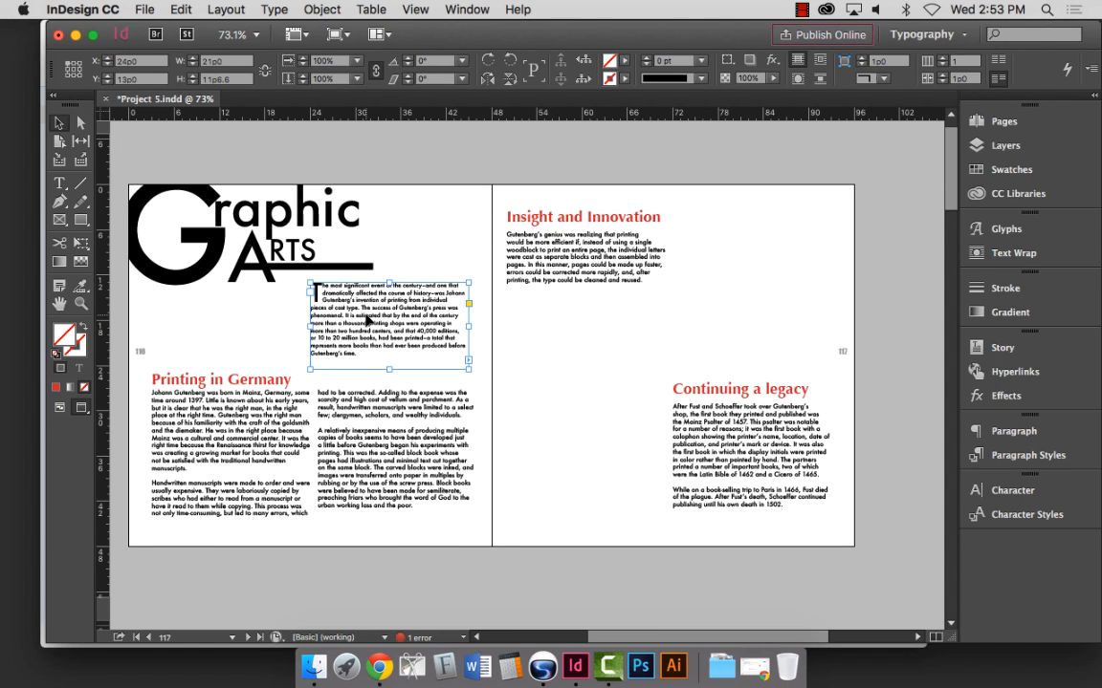
Nudge the "Continuing a legacy" text frame down to about Y 26p10.6, checking it against the guides.
click(573, 256)
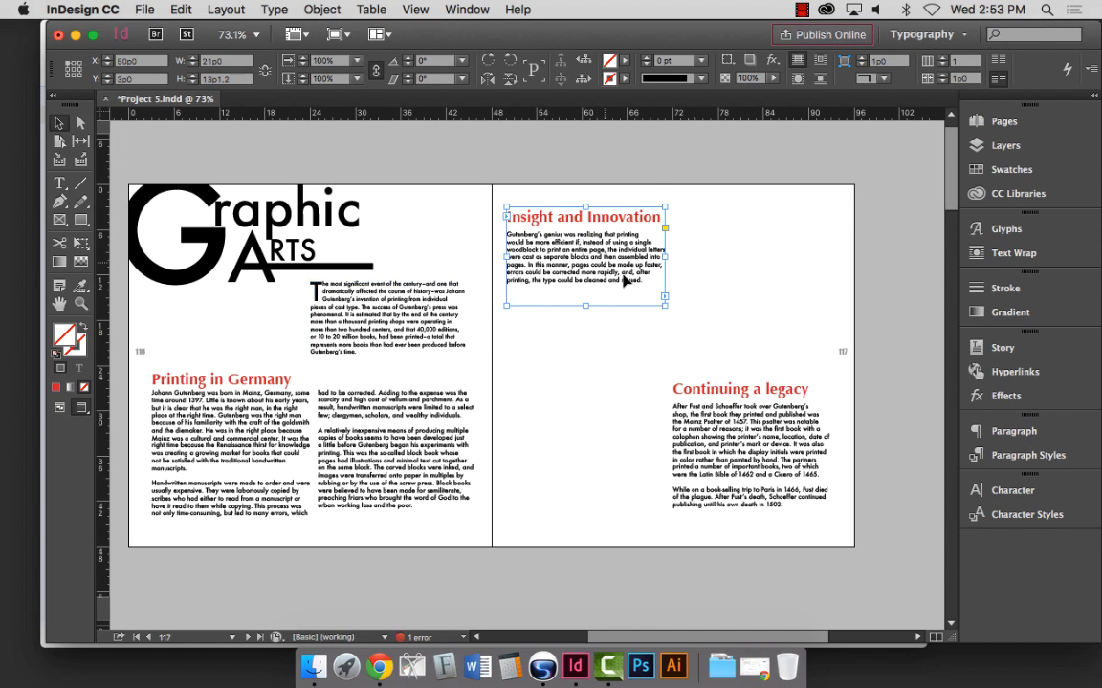
click(713, 432)
key(w)
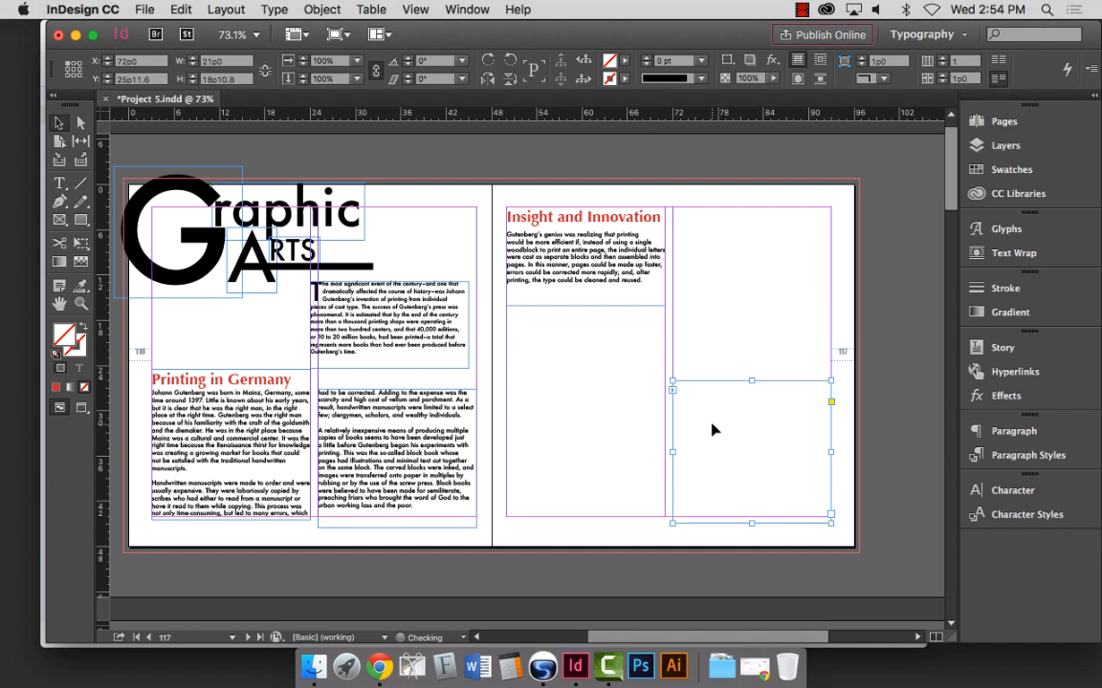
key(Down)
key(Down)
key(Down)
key(Down)
key(Down)
key(Down)
key(Down)
key(Down)
key(Down)
key(Down)
key(Down)
key(Down)
key(Down)
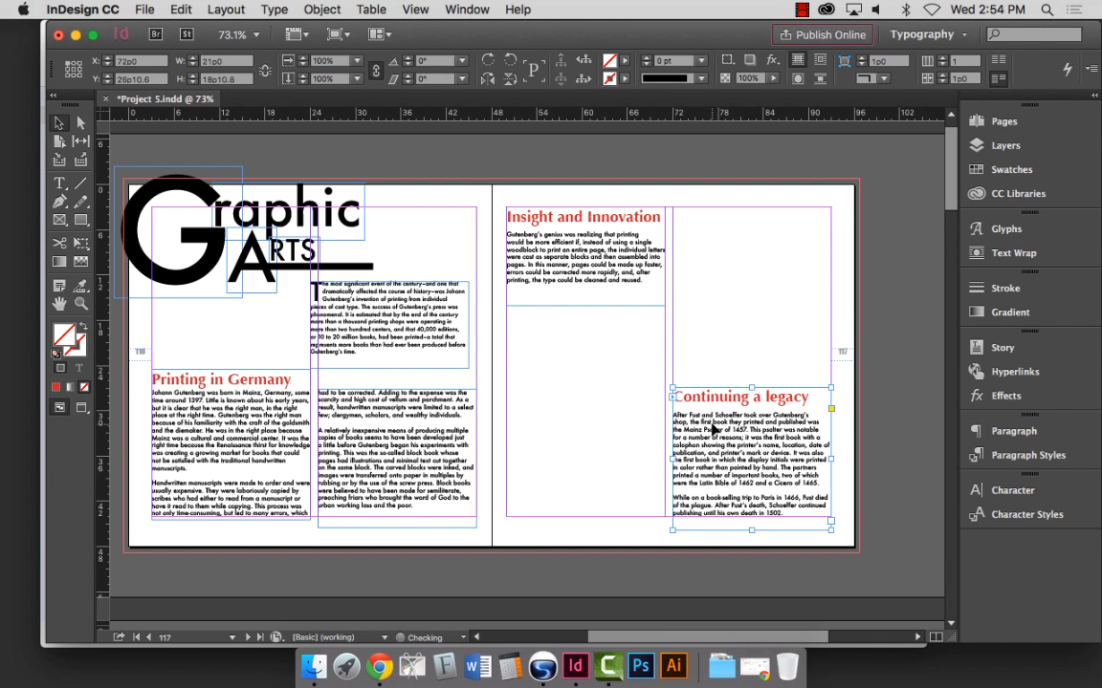
key(w)
click(909, 296)
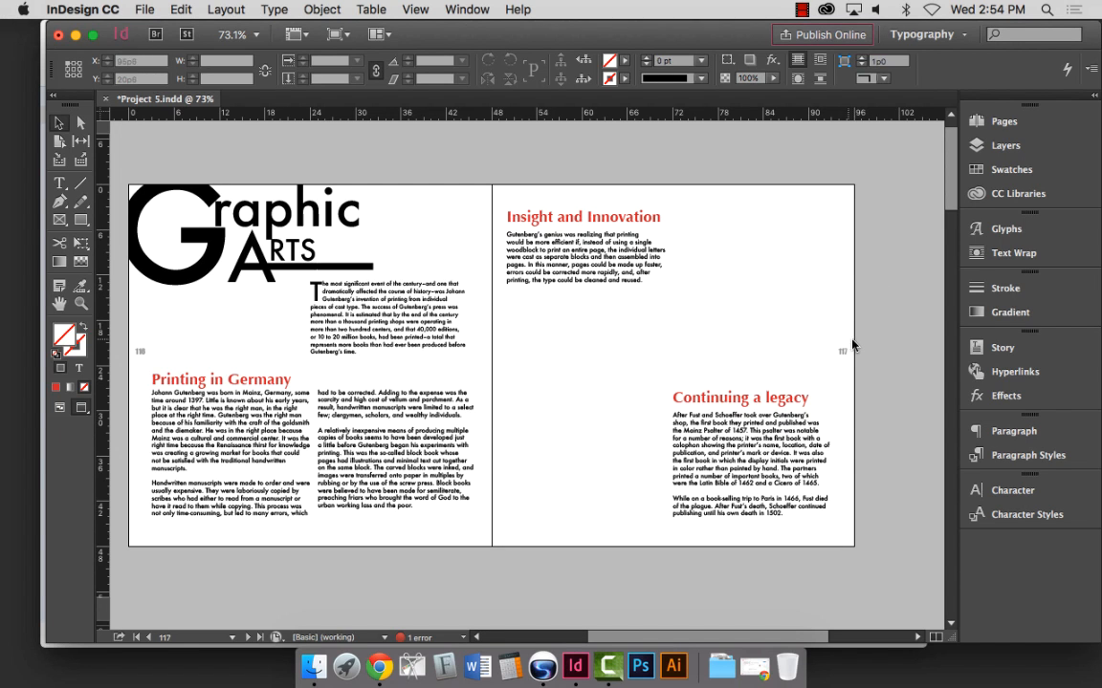
Move the drop-cap body copy frame to about X 25p0, Y 12p5.4, aligned with the left page's second column.
scroll(857, 348, down, 1)
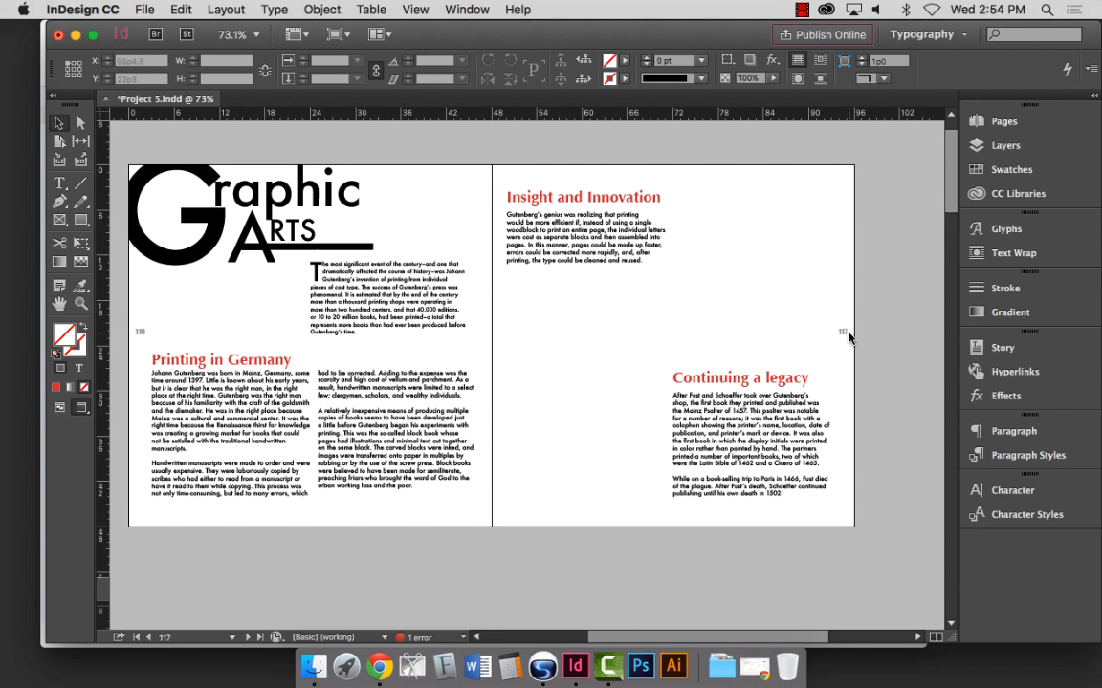
key(w)
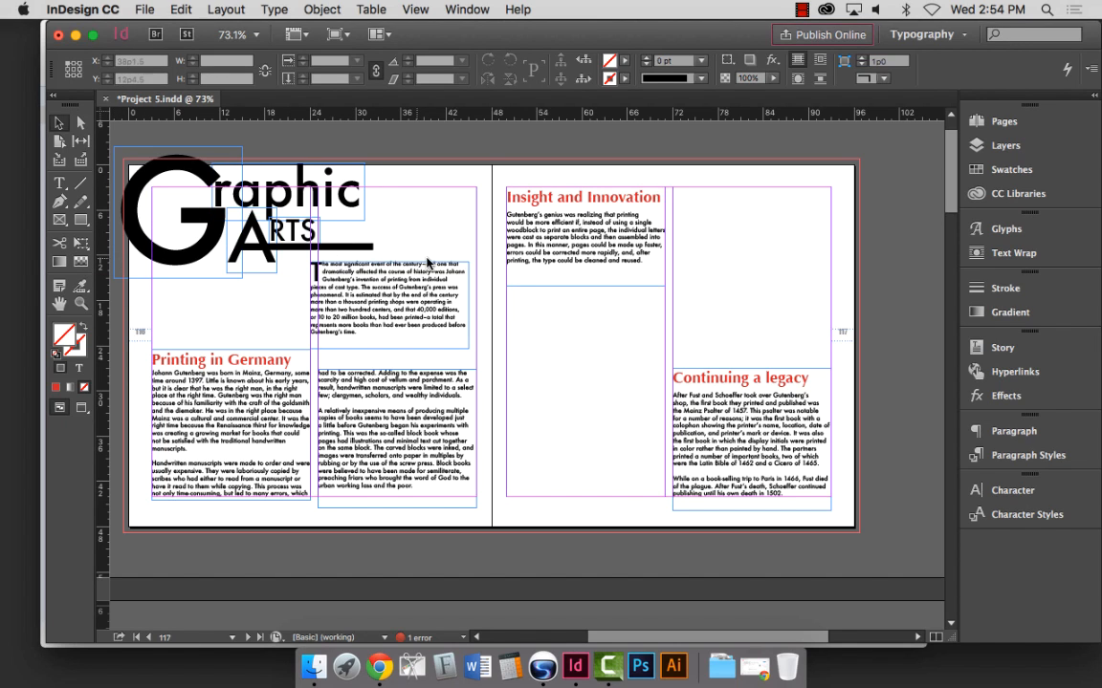
key(w)
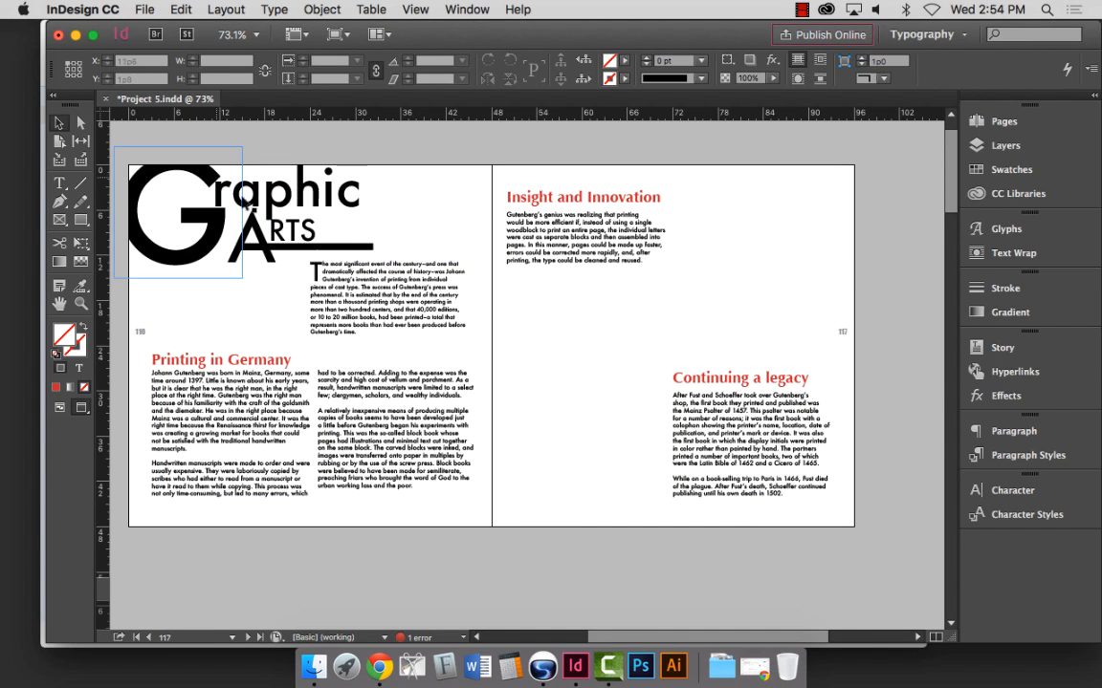
drag(314, 271, 462, 311)
key(w)
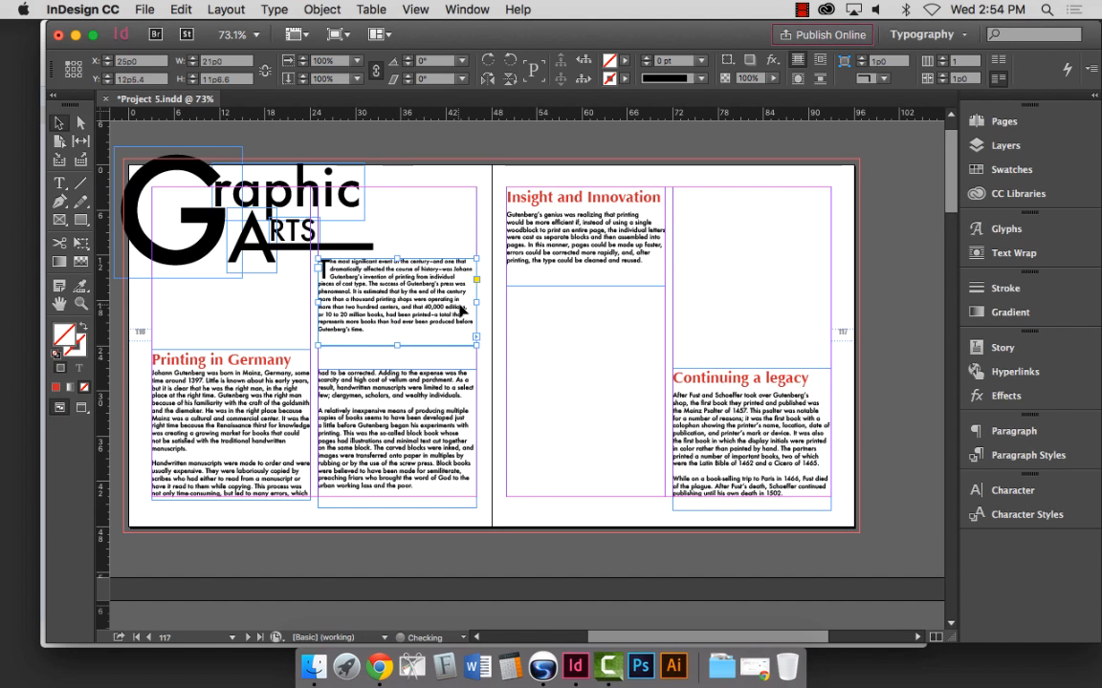
click(435, 173)
key(w)
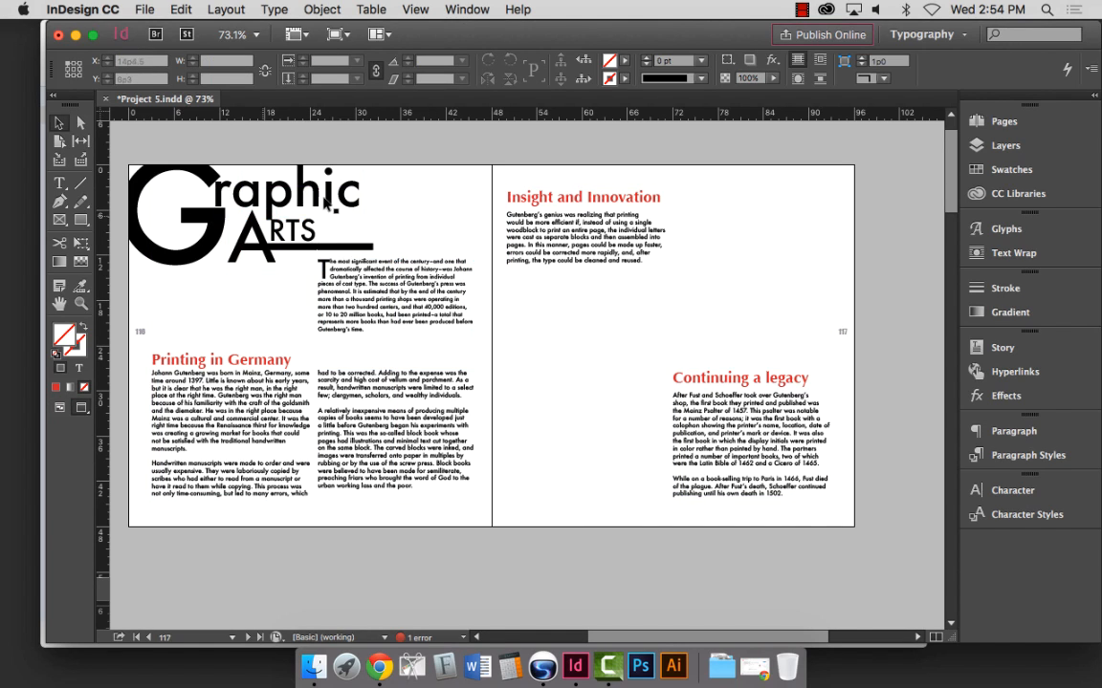
Extend the title's crossbar line across both pages, past the right page's outer edge, to about 80p0.6 long.
key(w)
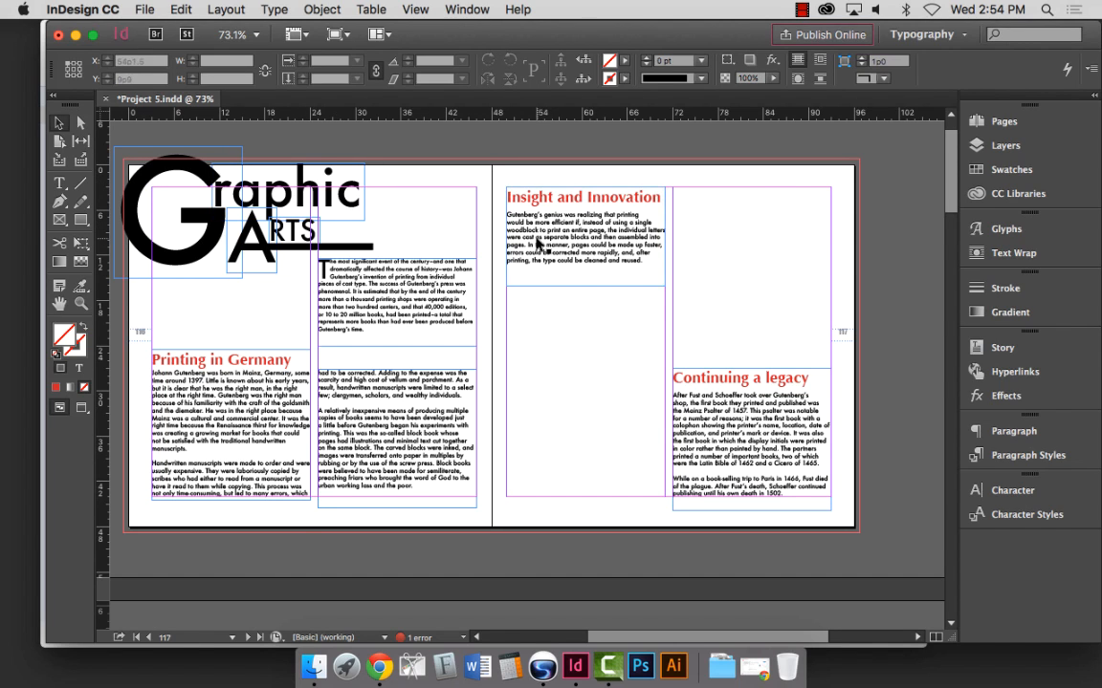
key(w)
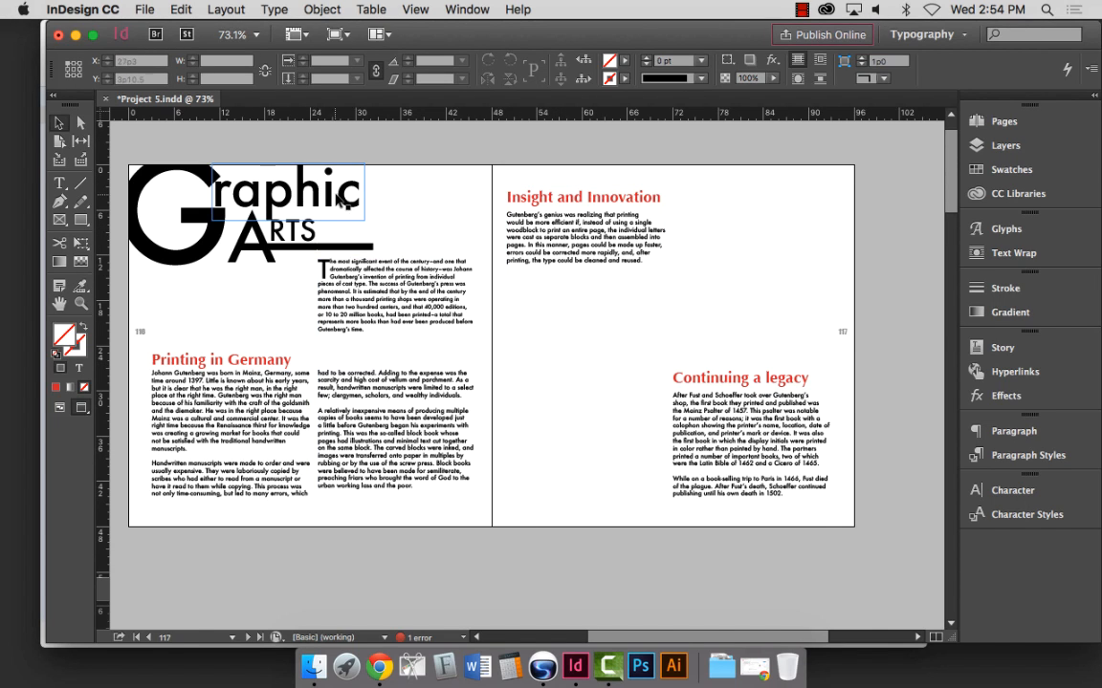
click(373, 247)
drag(373, 247, 861, 232)
Shorten the "Insight and Innovation" frame to about 5p9.6 tall and flow its overset text into a new frame, about 19p6 wide, in the neighbouring column.
click(587, 224)
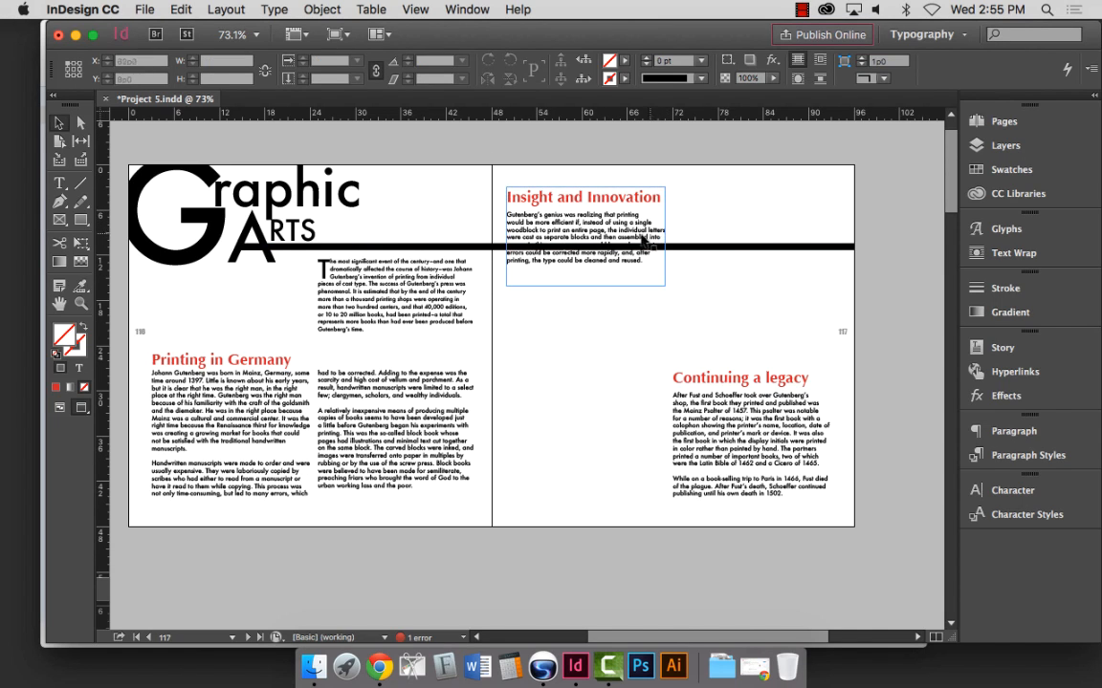
drag(586, 287, 586, 231)
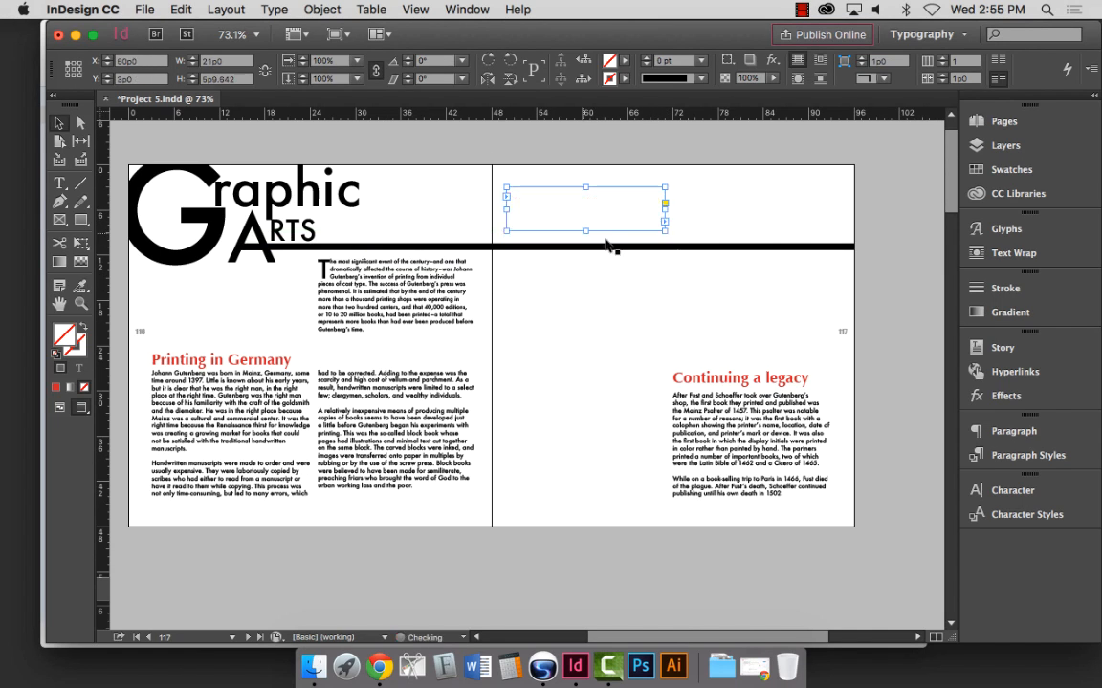
click(665, 222)
drag(683, 191, 831, 235)
key(w)
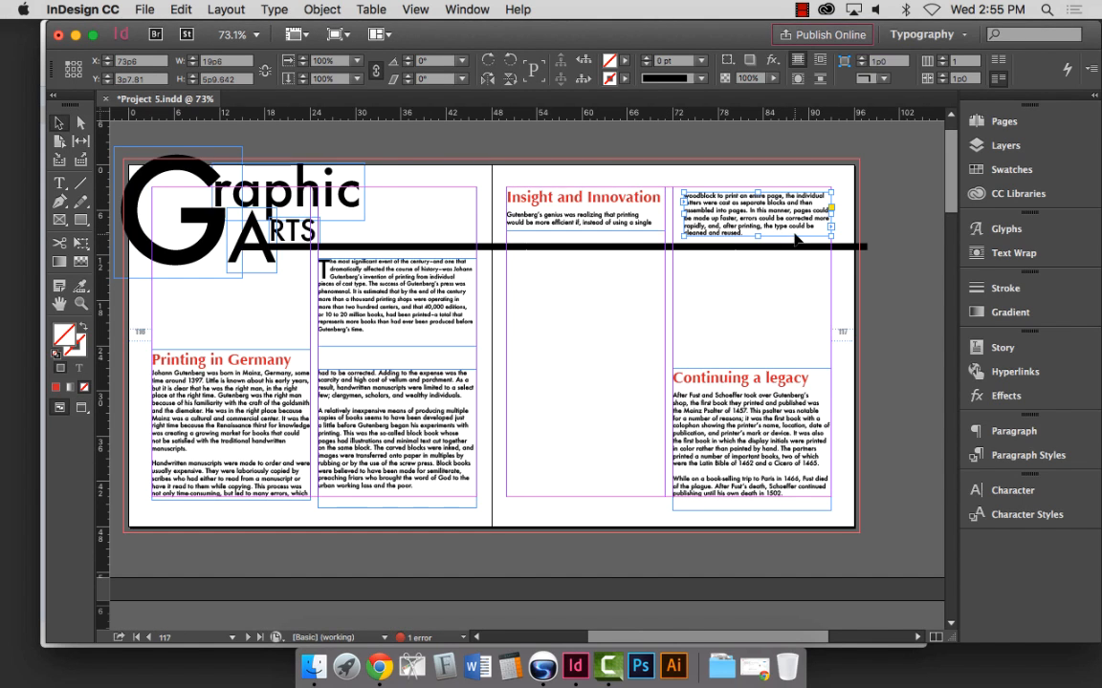
Lengthen the "Insight and Innovation" text frame down to the crossbar line, to about 7p4.8 tall.
click(59, 122)
click(578, 216)
drag(586, 231, 601, 241)
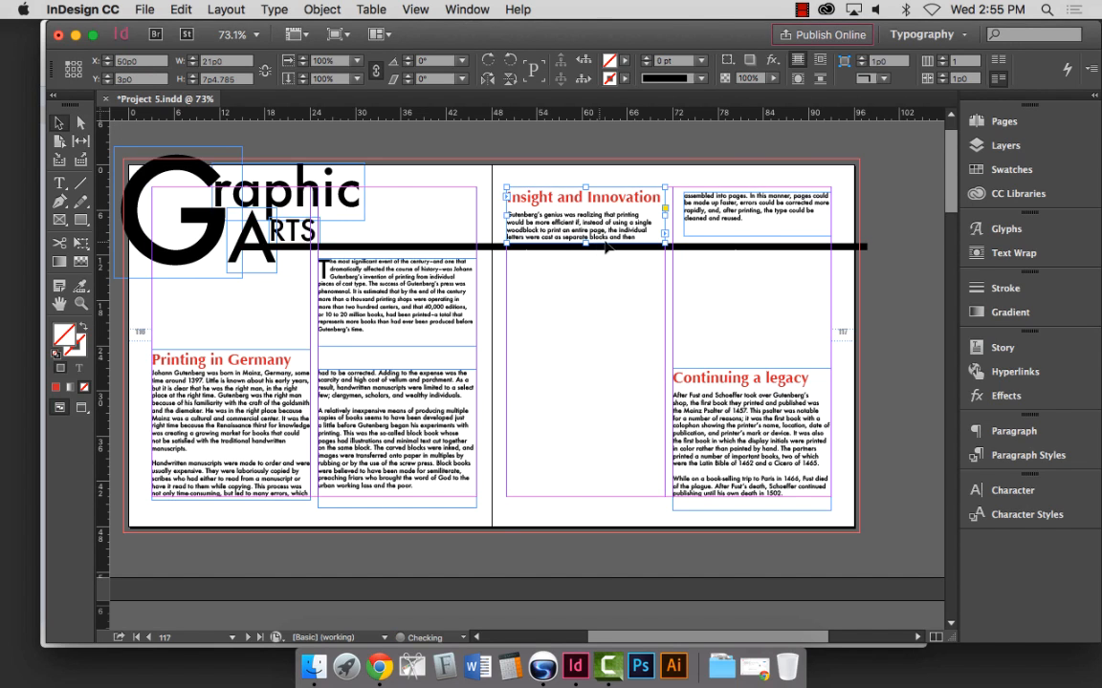
Move the continuation frame down to about Y 6p1.8 and widen it to 21p0, starting at X 72p0.
drag(750, 216, 747, 241)
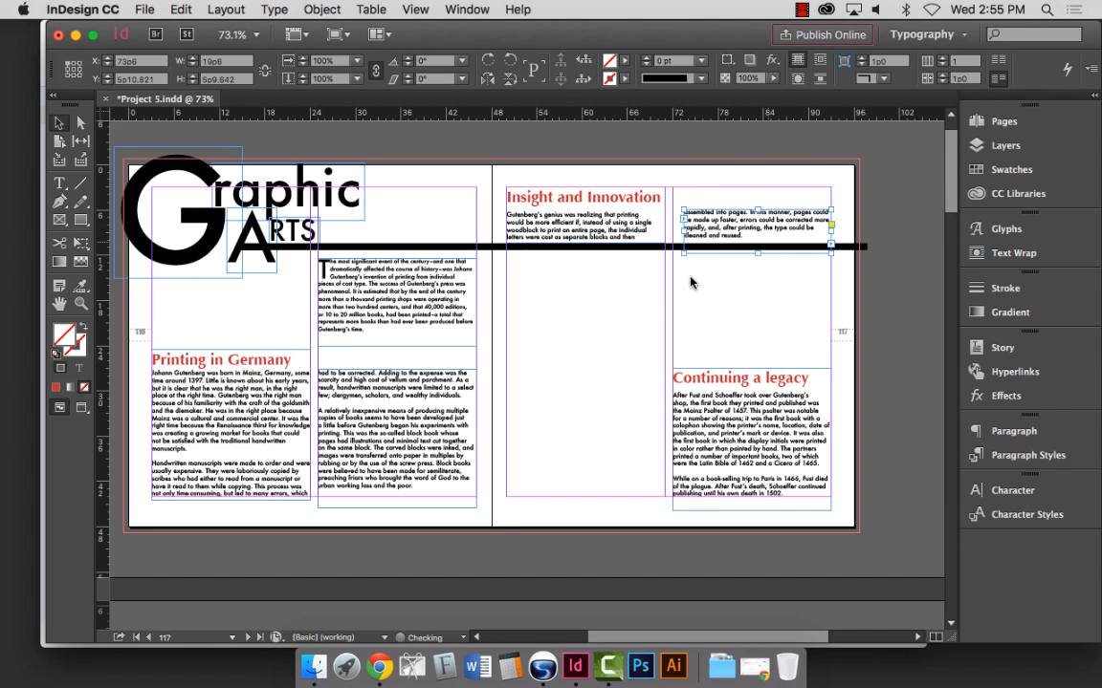
click(732, 295)
click(719, 233)
drag(681, 232, 669, 232)
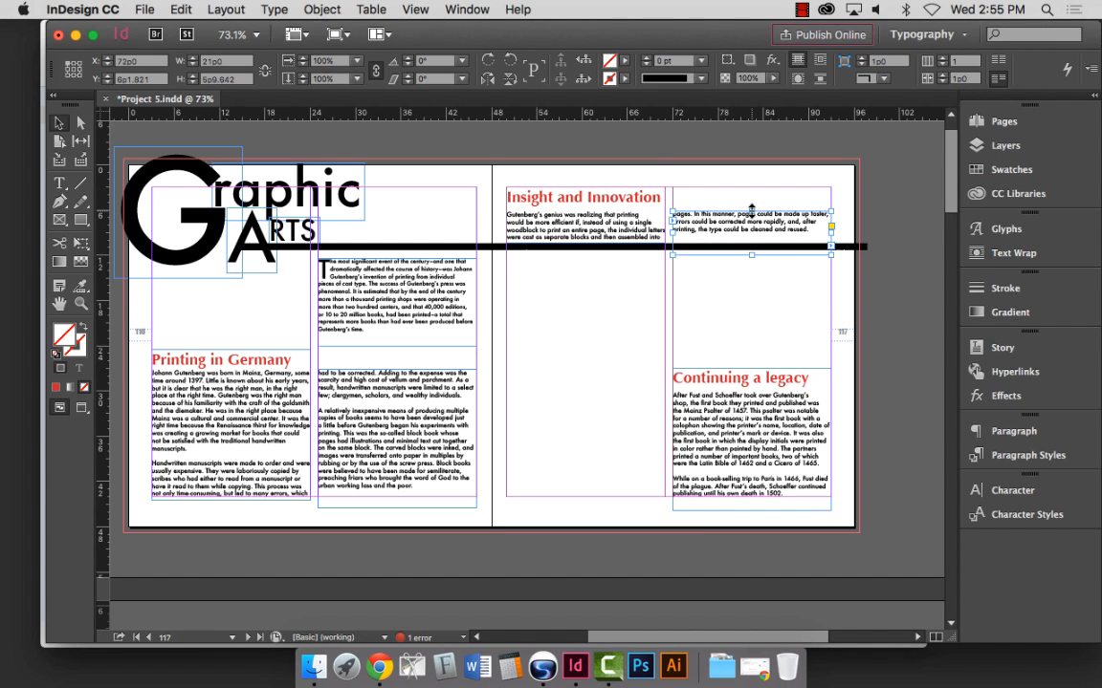
click(573, 318)
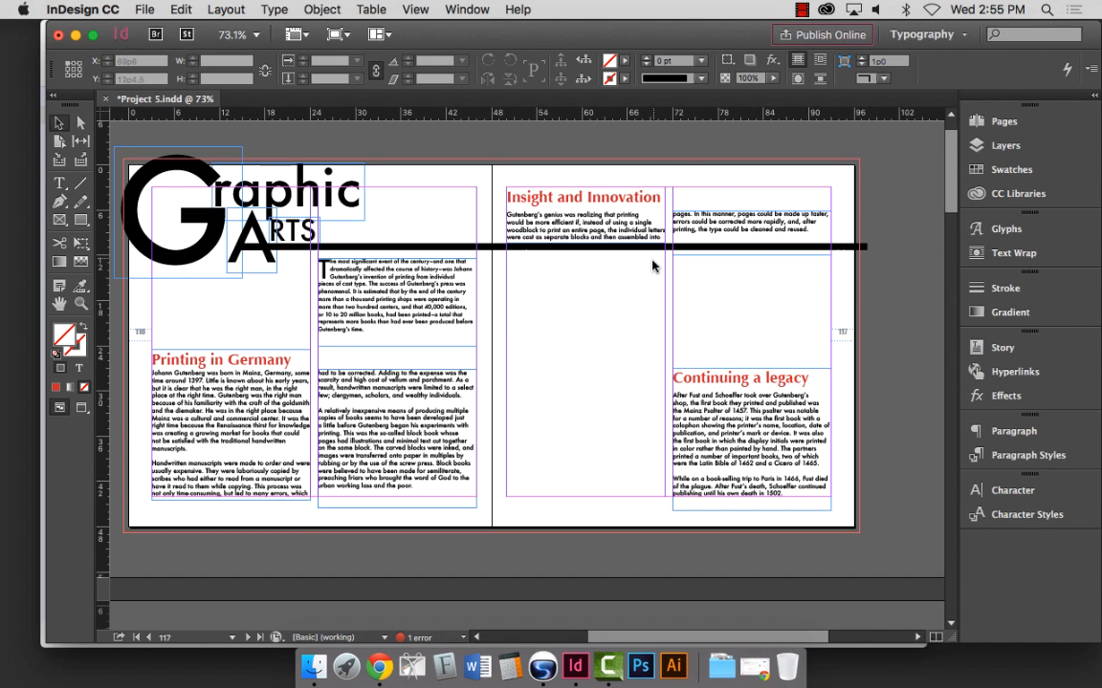
Hide the guides and frame edges, and save the document.
key(w)
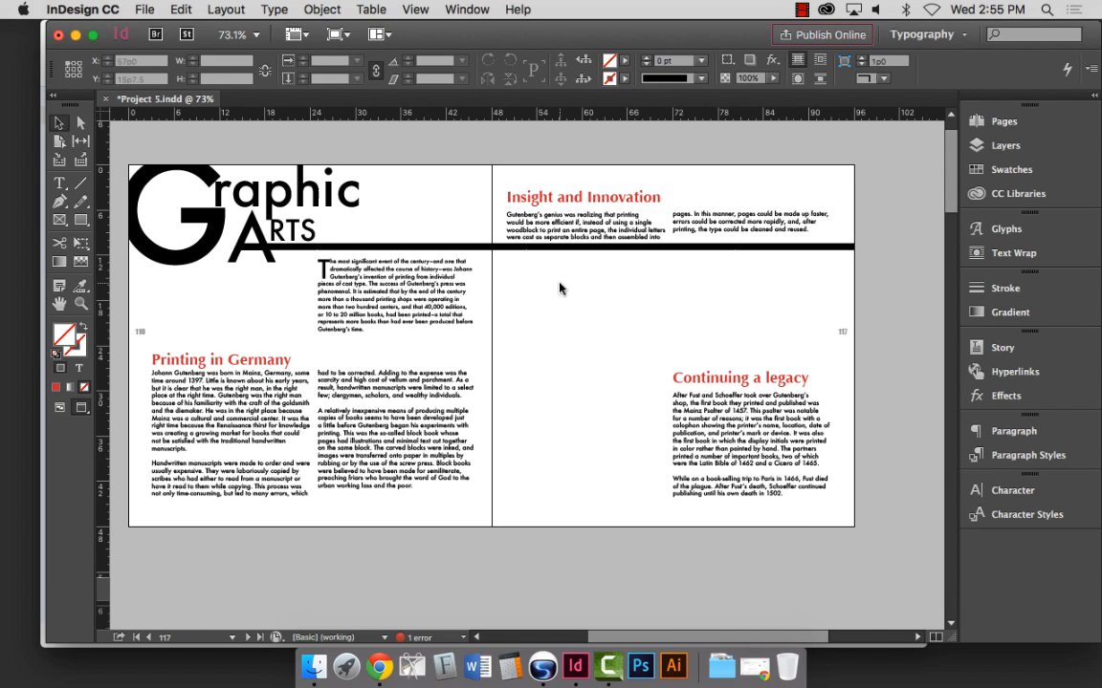
key(super+s)
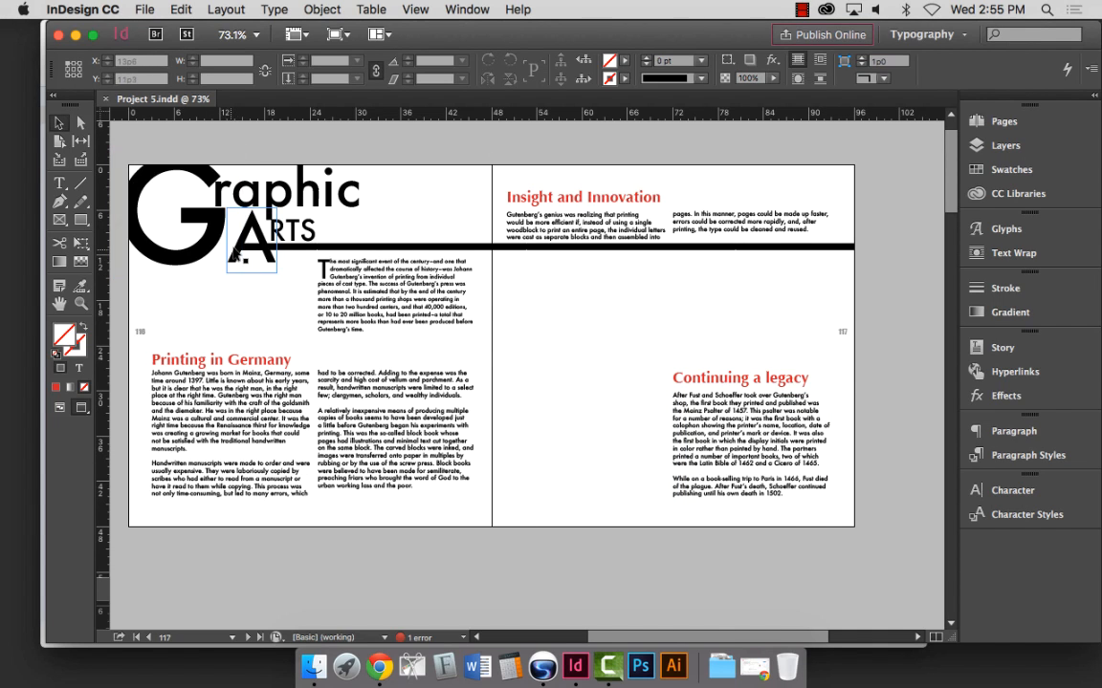
key(w)
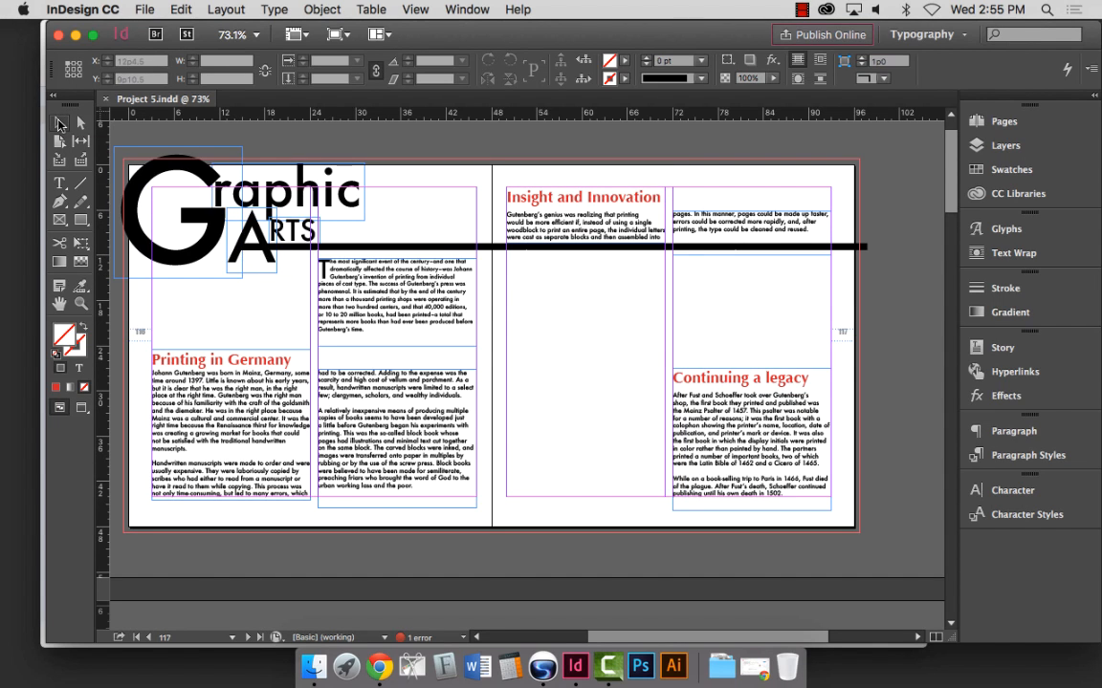
key(w)
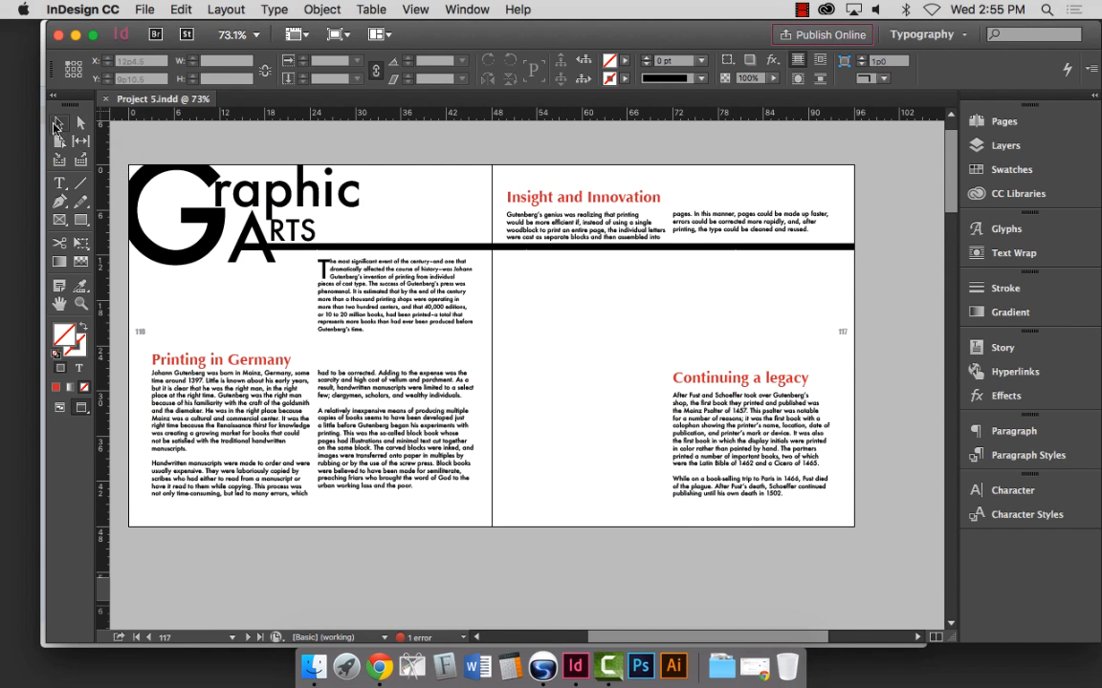
Group all the pieces of the "Graphic Arts" title together with its crossbar line.
click(60, 125)
drag(395, 143, 171, 252)
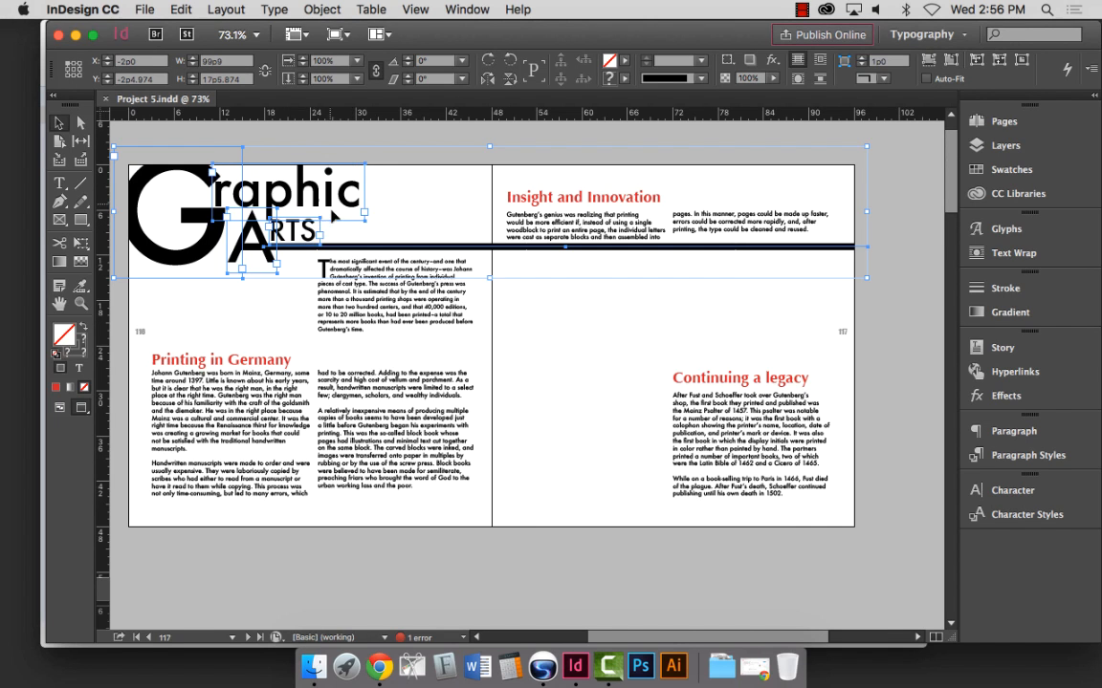
click(321, 8)
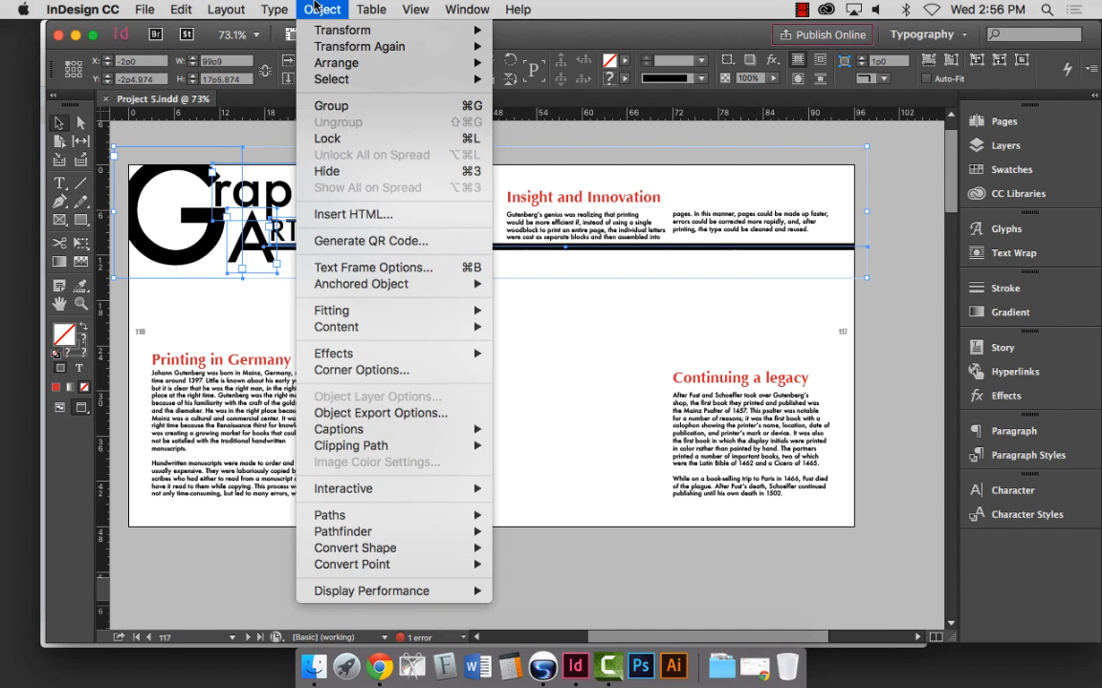
click(331, 106)
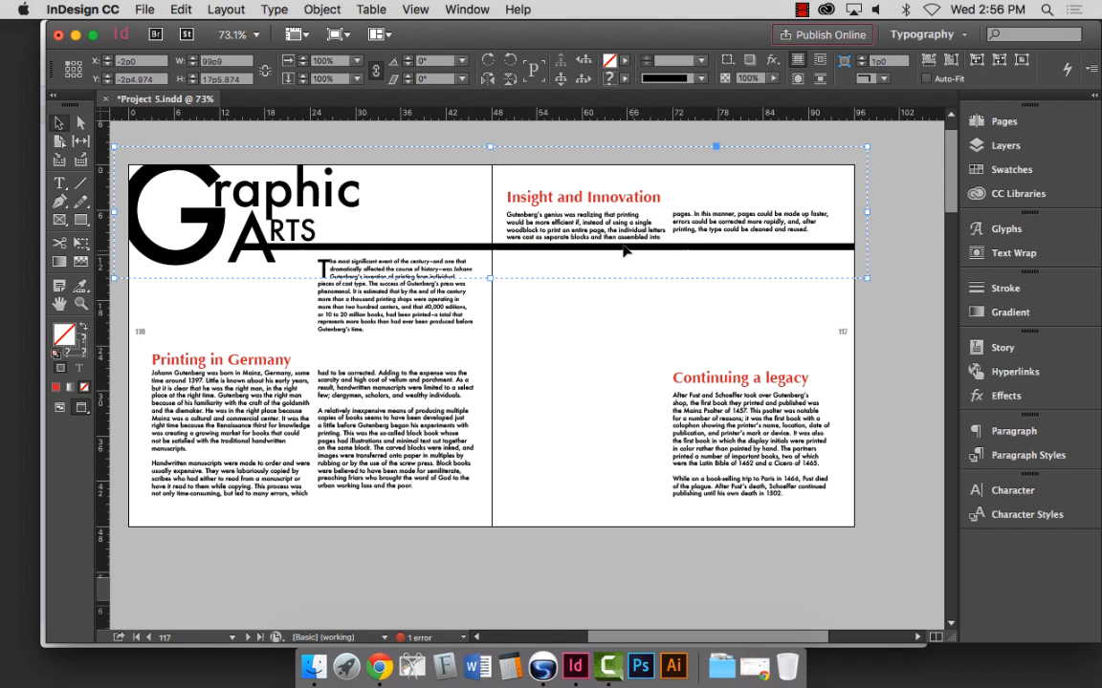
Shorten the crossbar line inside the grouped title to about 27p0.6, ending within the left page.
double_click(480, 250)
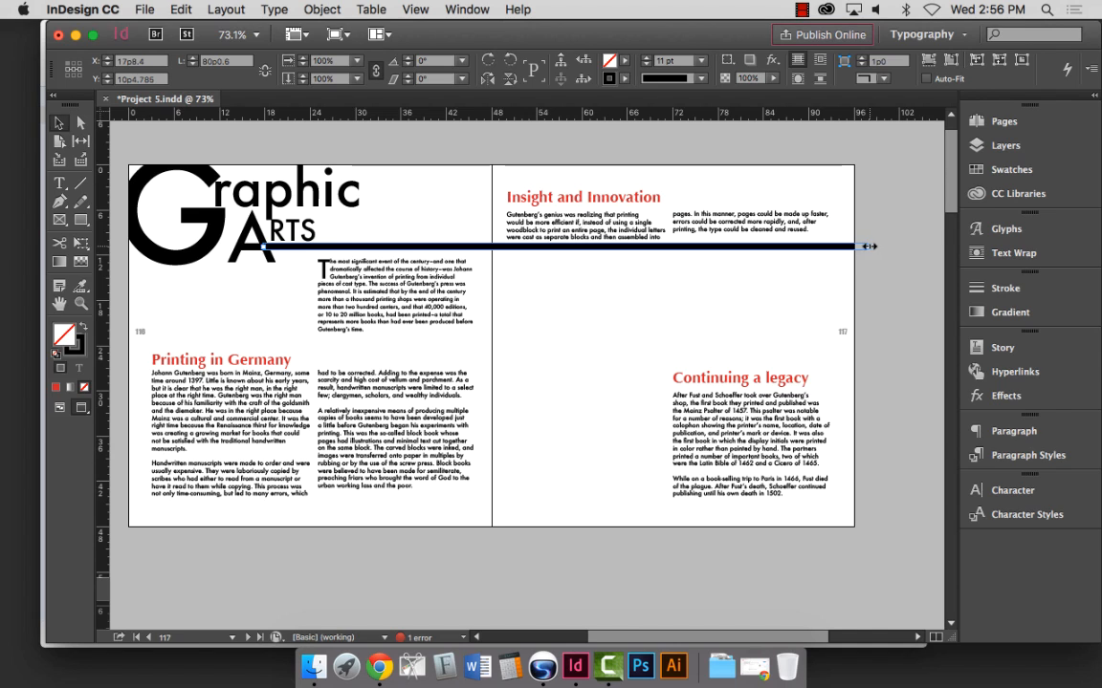
drag(868, 247, 468, 246)
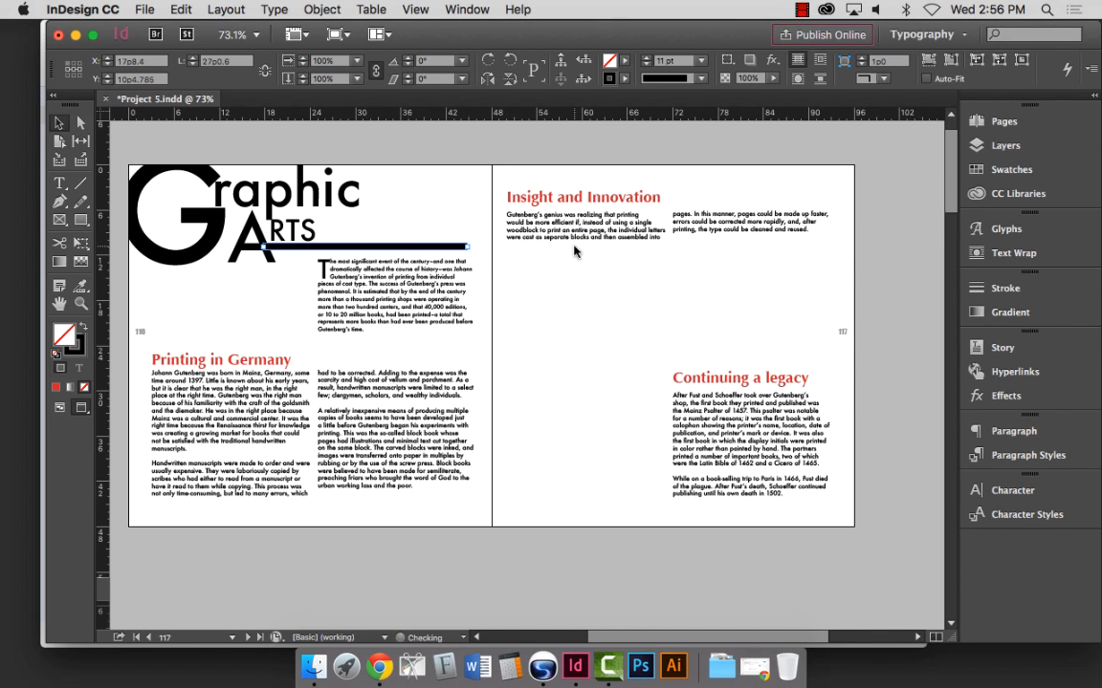
click(301, 199)
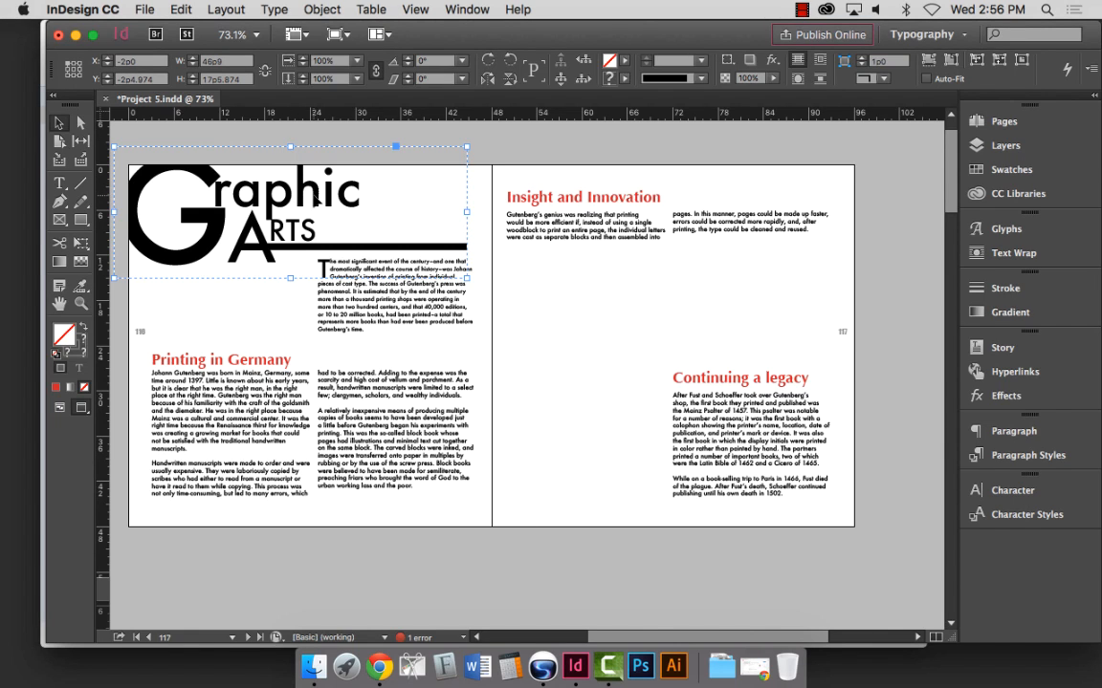
Check access to the "raphic" text inside the grouped title, leaving the text as it is.
double_click(319, 191)
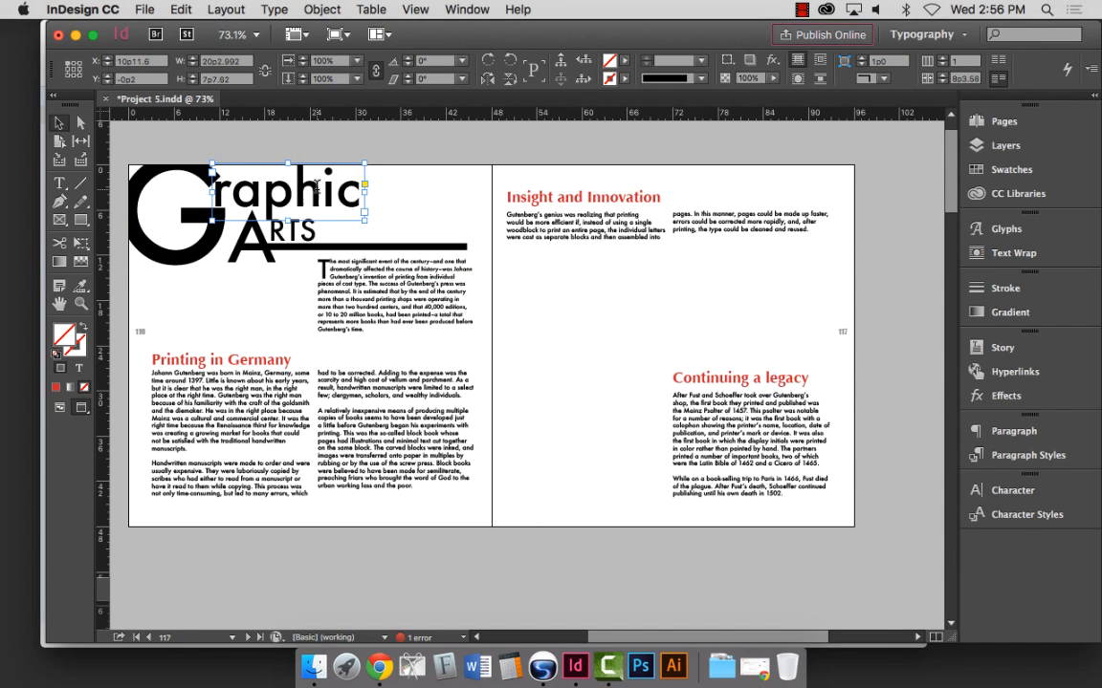
double_click(316, 186)
key(Escape)
key(Escape)
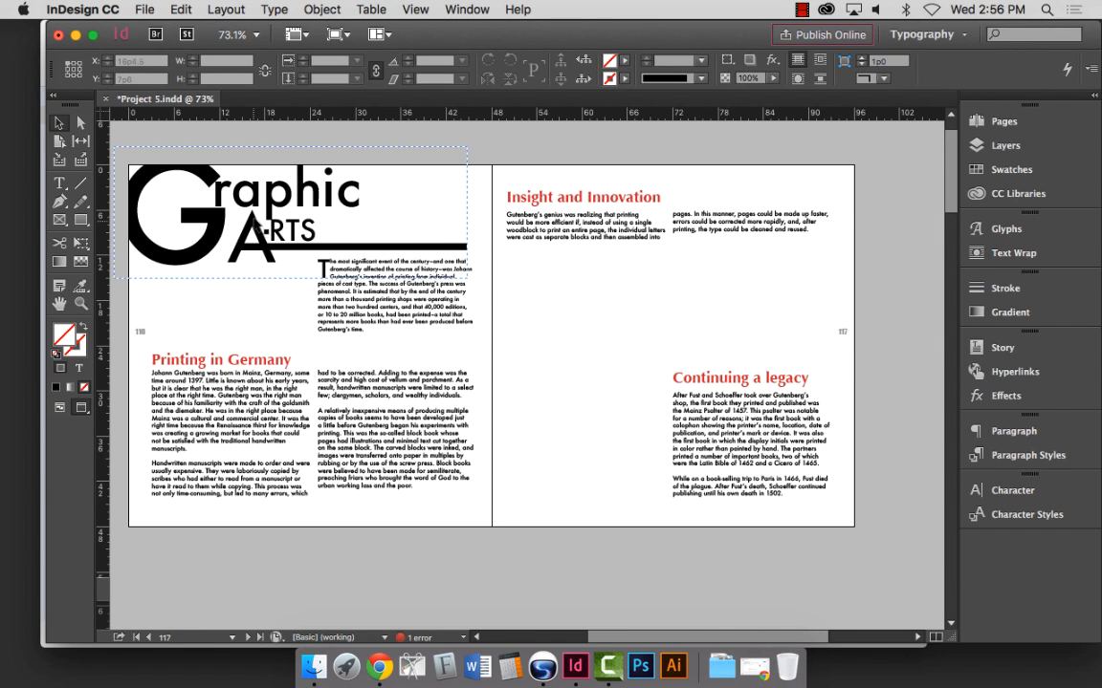
Move the grouped title down the left page to about X 1p1.5, Y 11p11.5, and rotate it 90°.
key(super+minus)
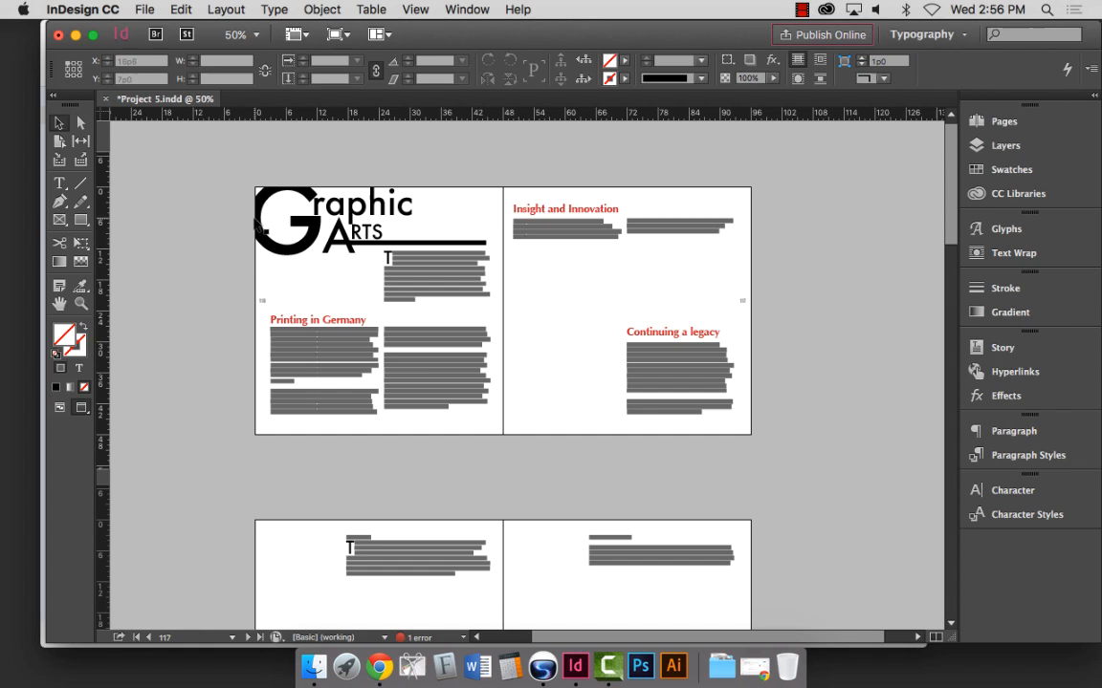
click(82, 303)
drag(219, 157, 838, 469)
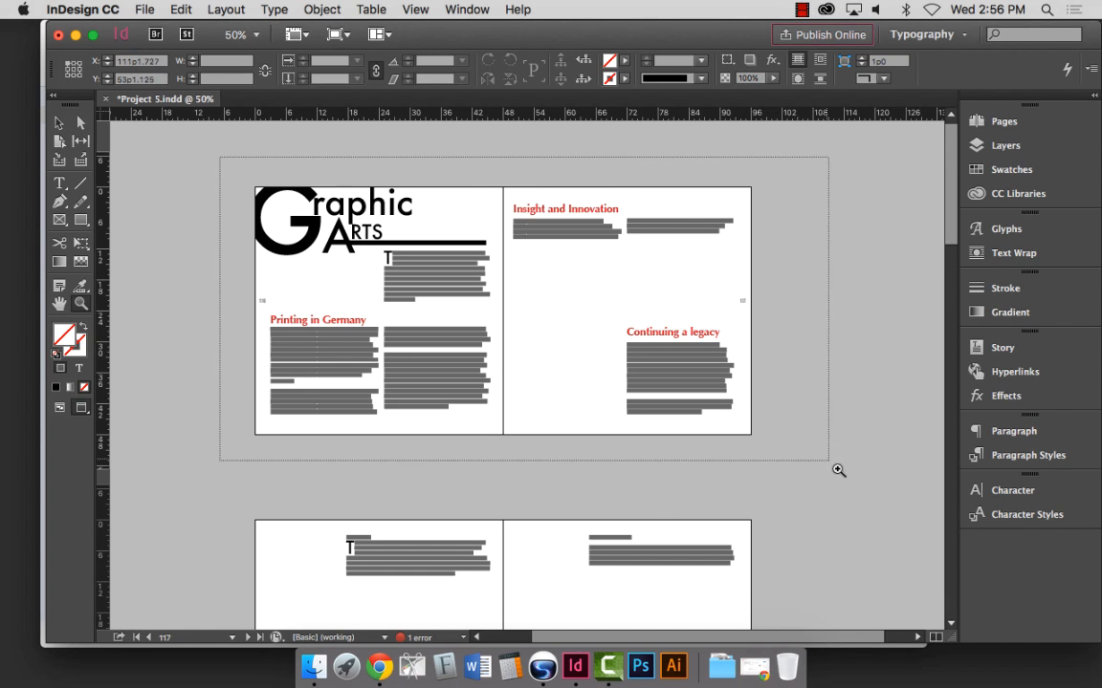
click(58, 122)
click(230, 223)
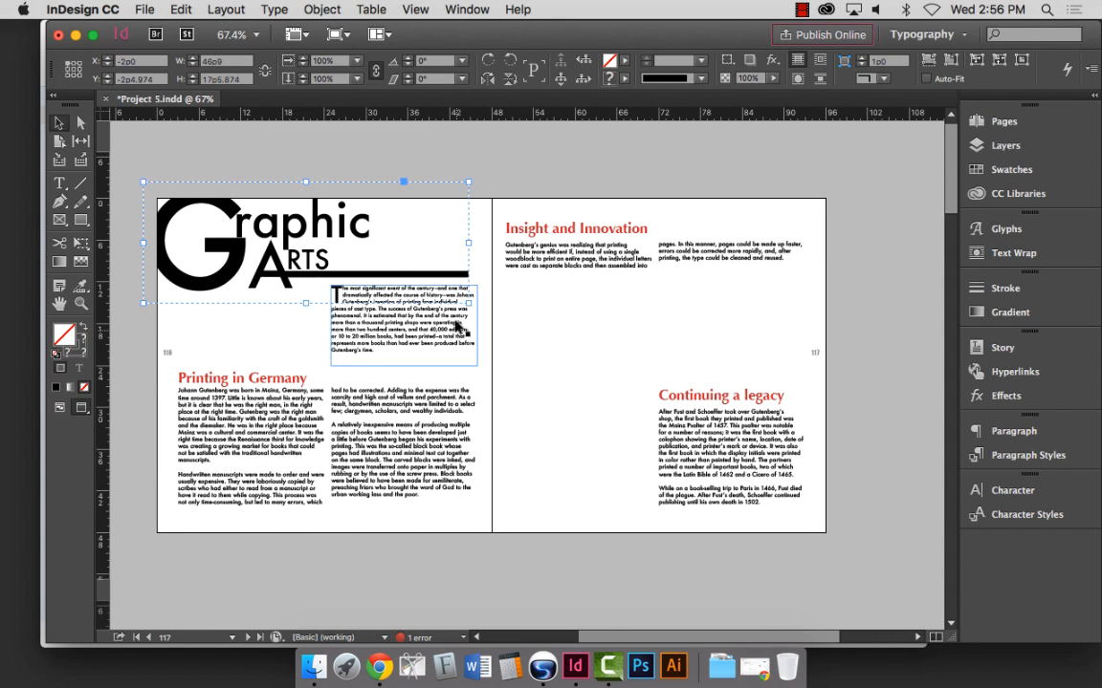
drag(243, 260, 264, 360)
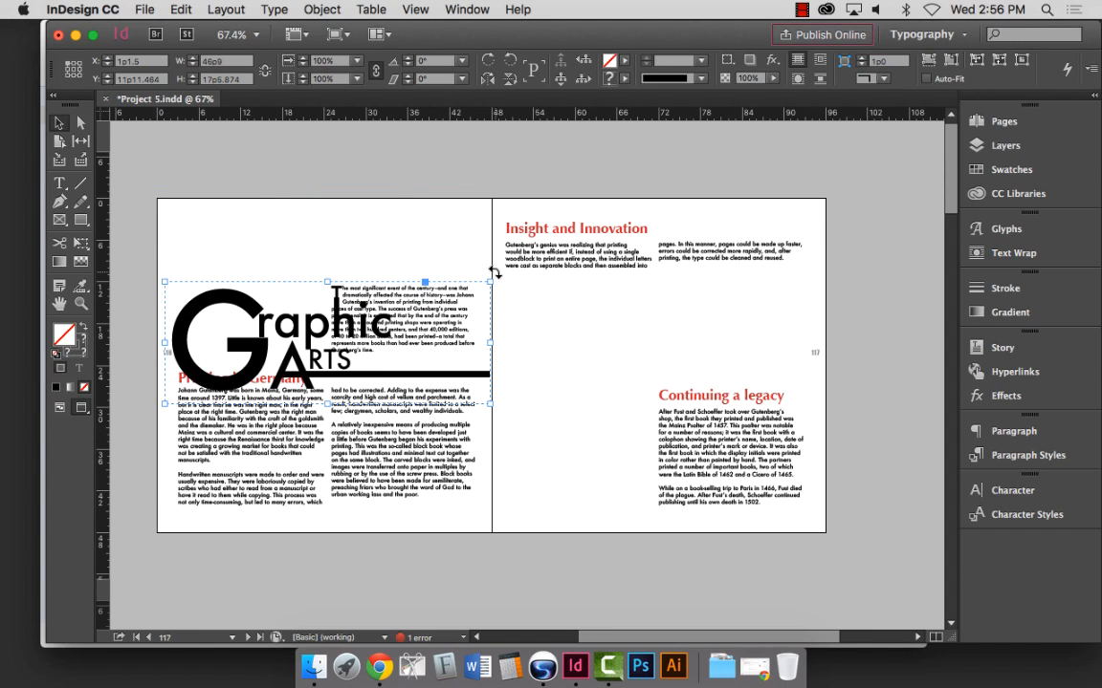
drag(486, 265, 251, 184)
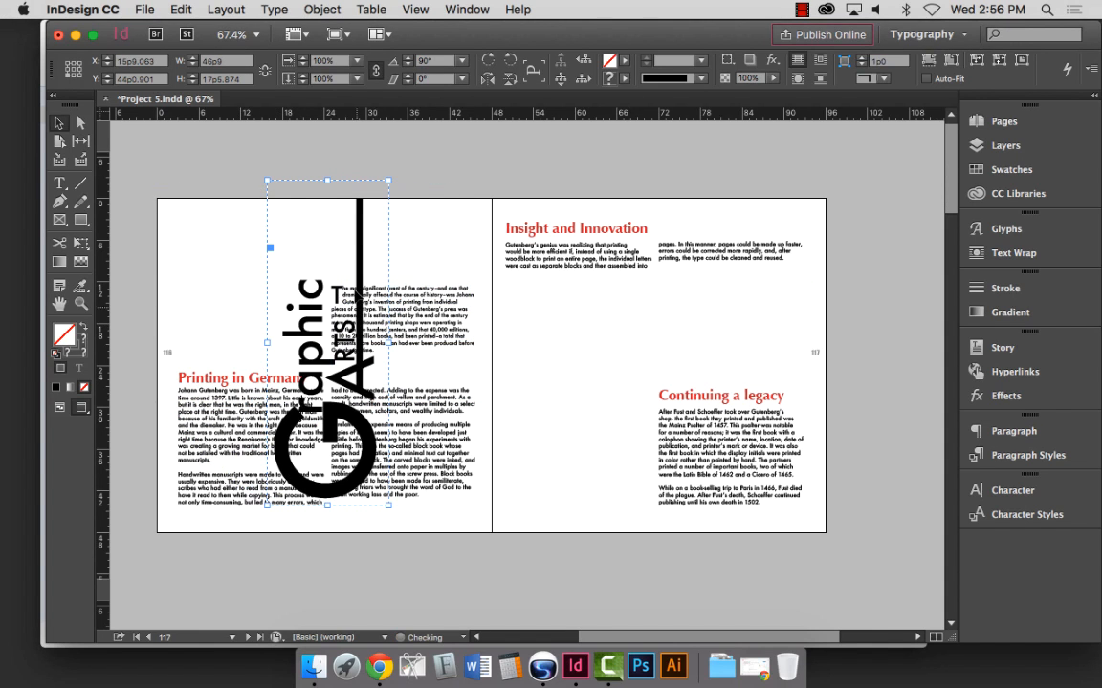
Move the rotated title to the left page's outer edge at about X -3p0, Y 50p6.3, and the intro frame beside its crossbar at X 11p4.5.
drag(334, 239, 229, 278)
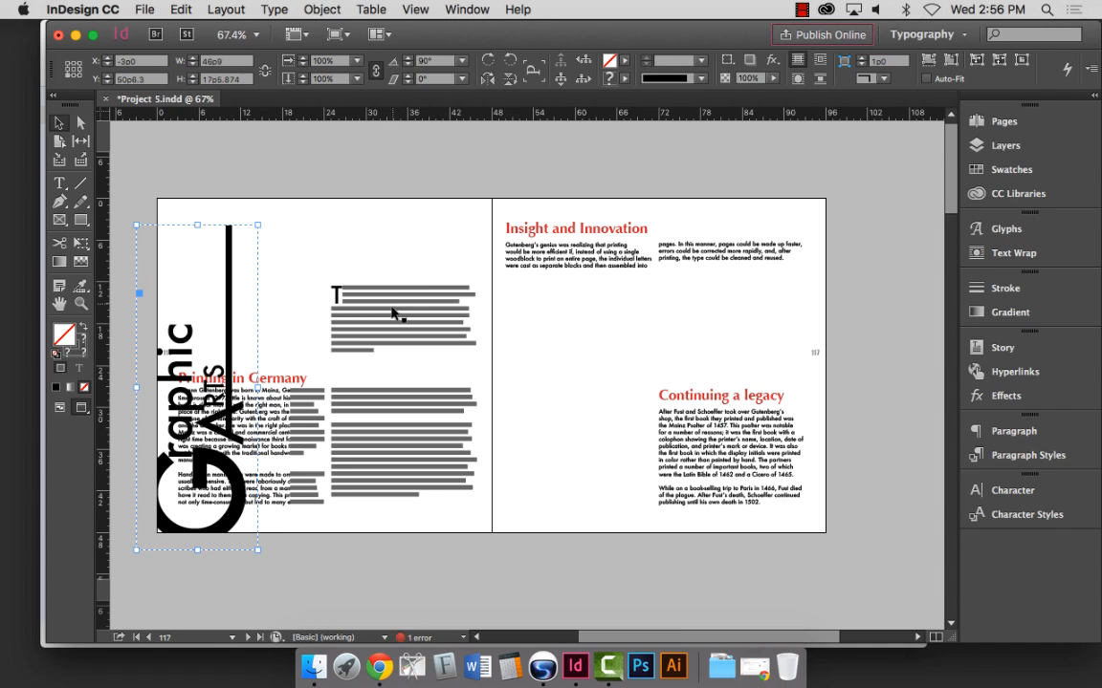
drag(394, 309, 304, 256)
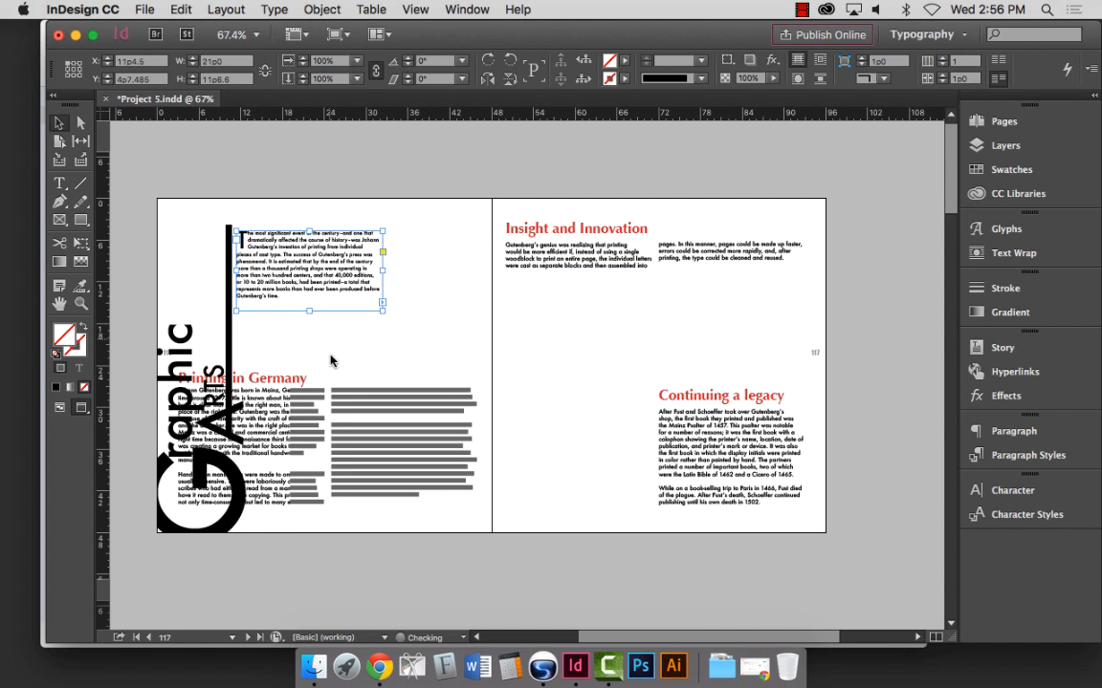
Narrow the intro text frame to about 12p7.5 and place the "Printing in Germany" frame beside it at X 25p0, Y 4p7.485.
drag(302, 425, 452, 359)
click(377, 308)
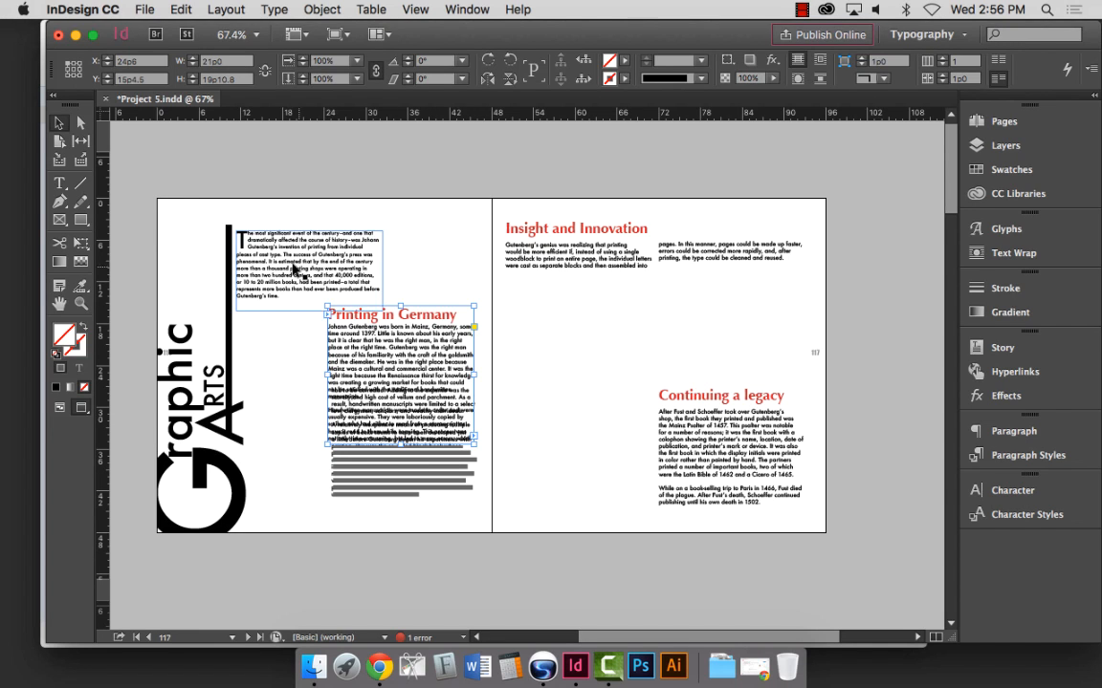
drag(379, 308, 404, 279)
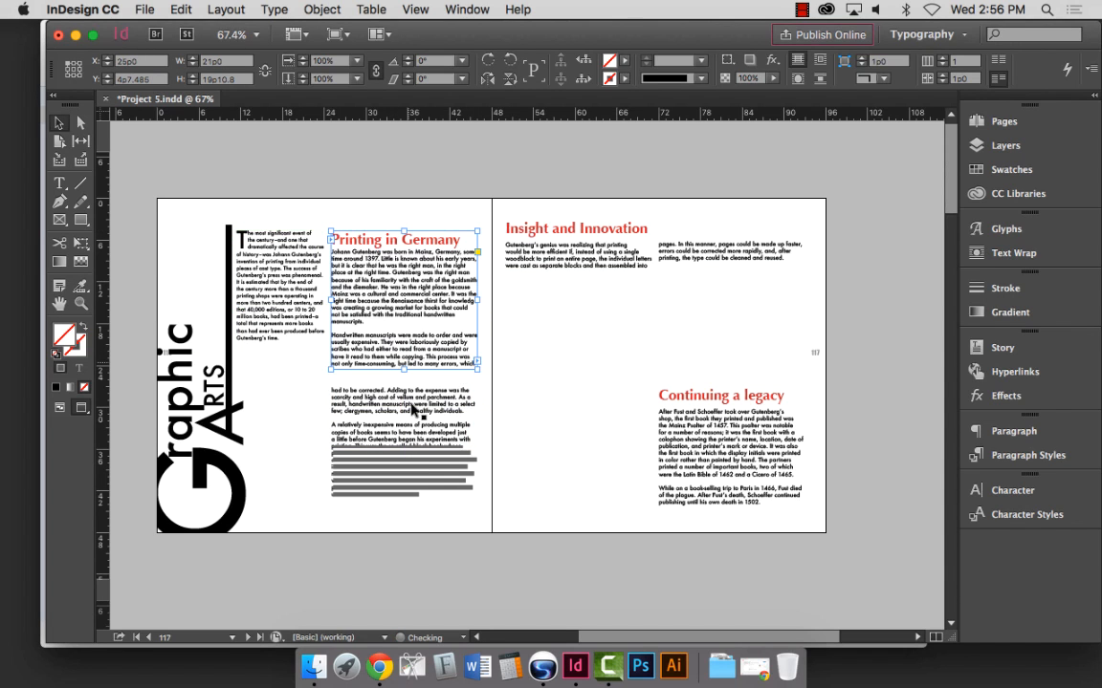
Delete the continuation text frame below "Printing in Germany" and extend the "Printing in Germany" frame down to about 36p6 high.
click(400, 435)
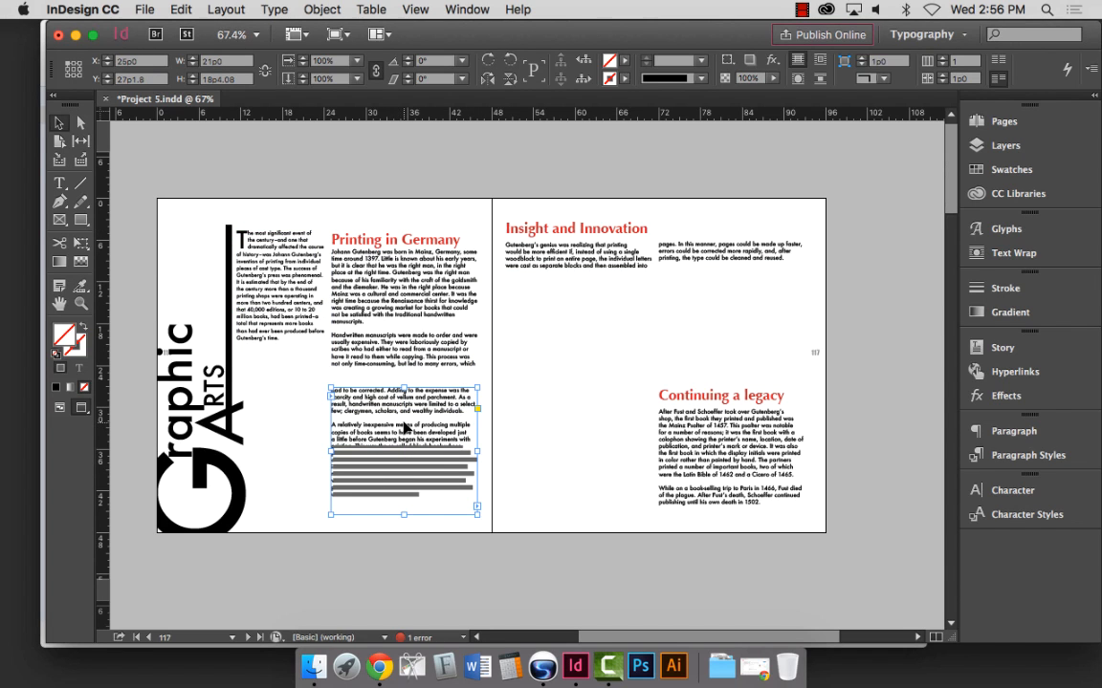
key(Delete)
click(398, 317)
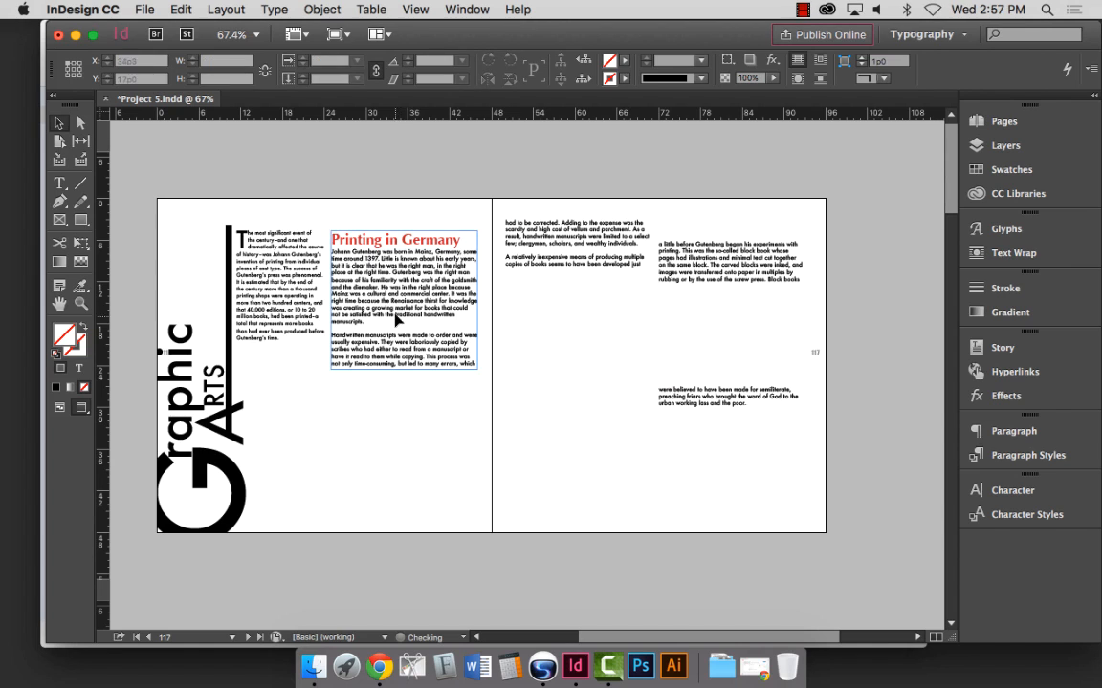
drag(406, 370, 409, 492)
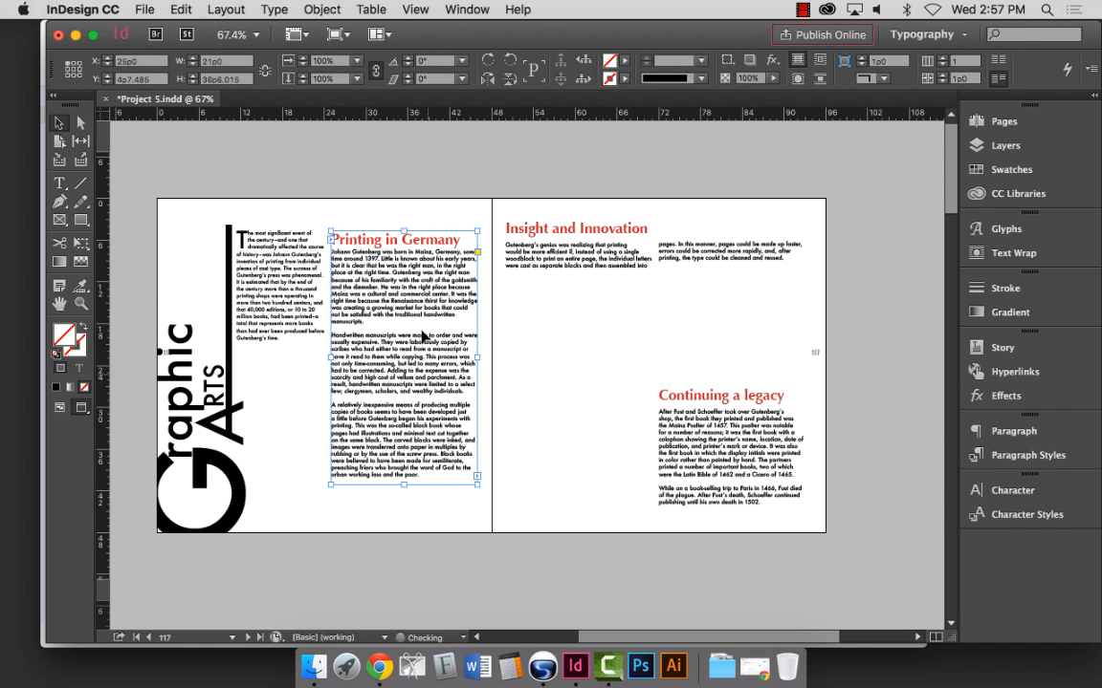
Align the tops of the "Printing in Germany" frame, the intro frame and the title's crossbar at Y 3p0.
drag(411, 317, 405, 304)
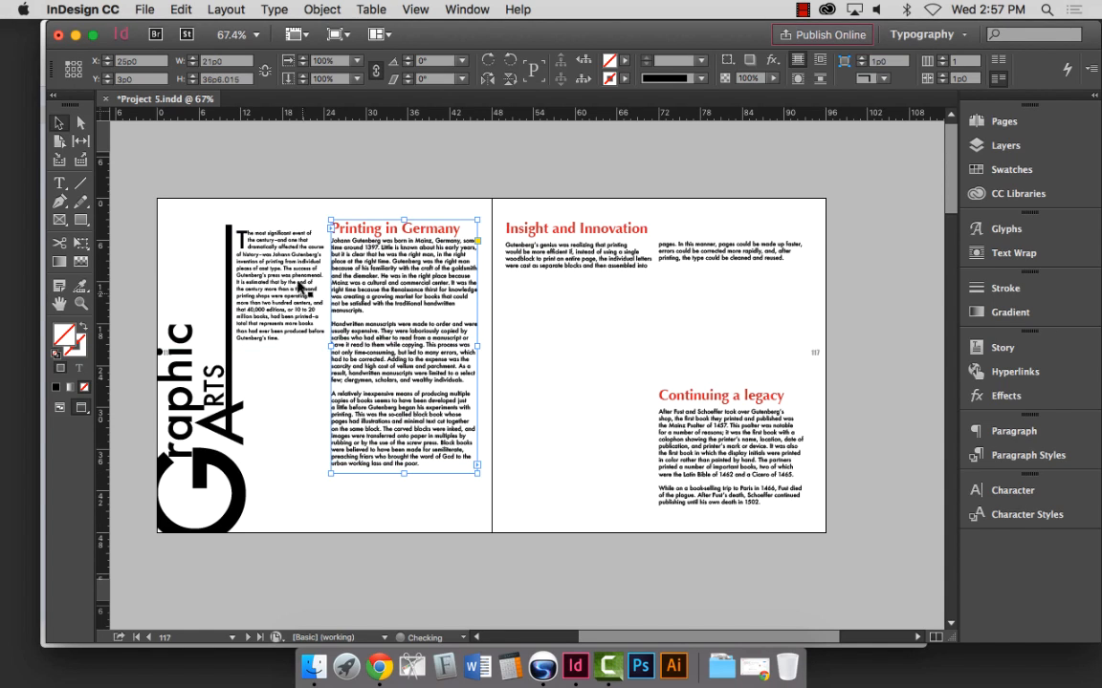
drag(293, 282, 291, 271)
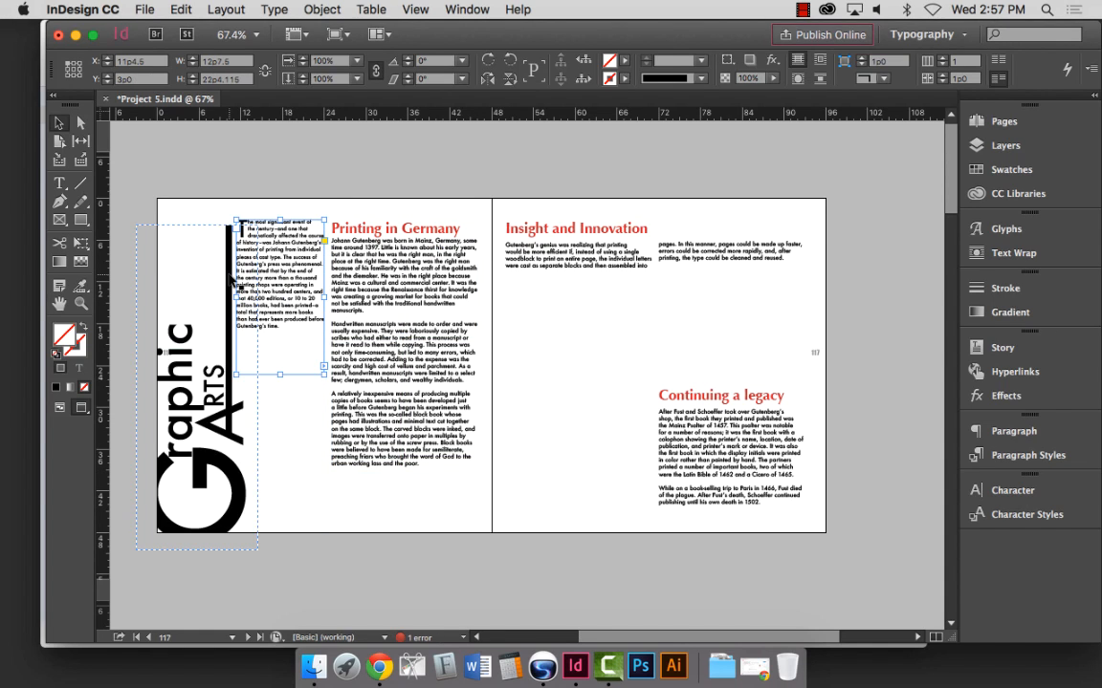
click(231, 239)
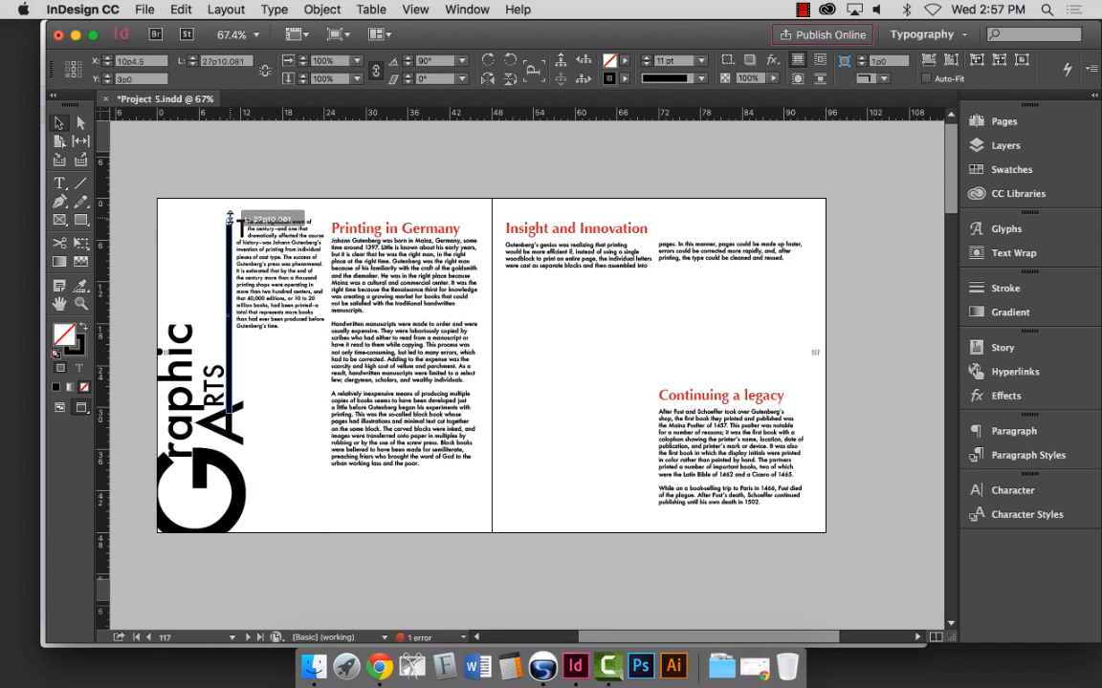
click(323, 140)
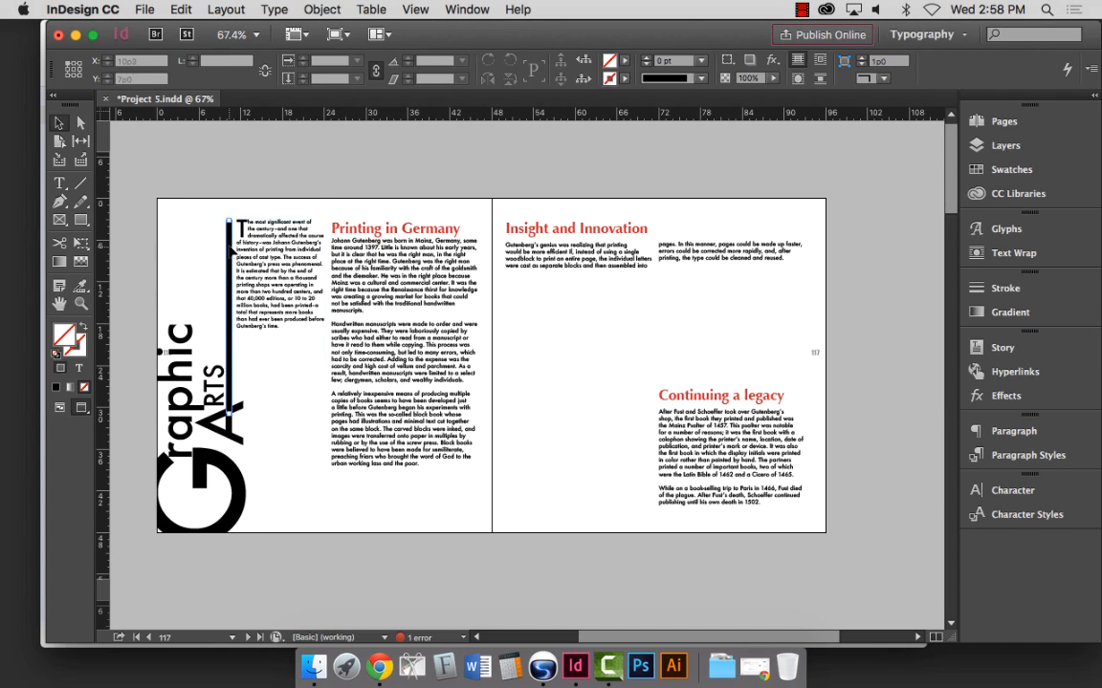
Extend the title's crossbar beyond the page's top edge to a length of about 33p9.9 and save the document.
click(229, 239)
drag(229, 221, 229, 179)
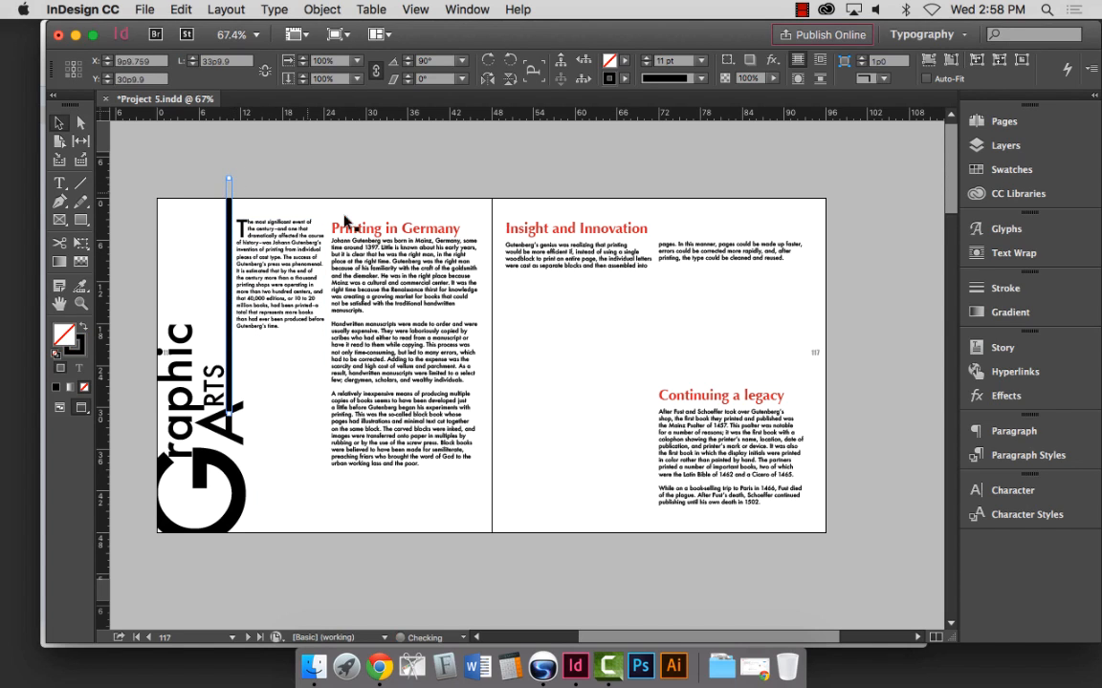
click(446, 147)
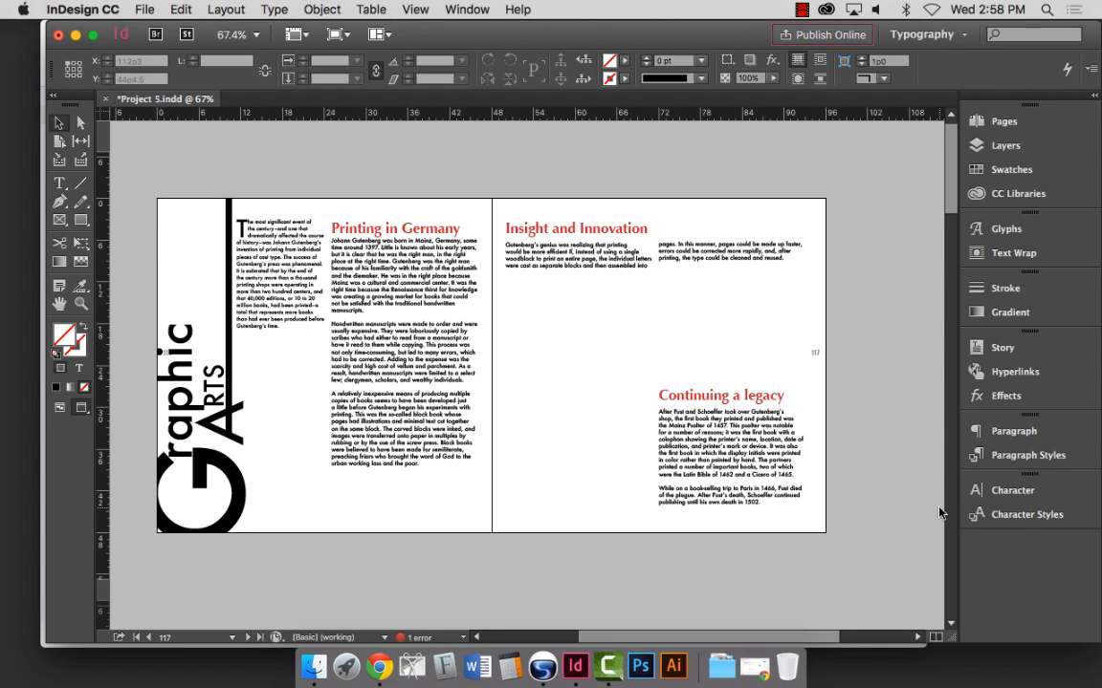
key(super+s)
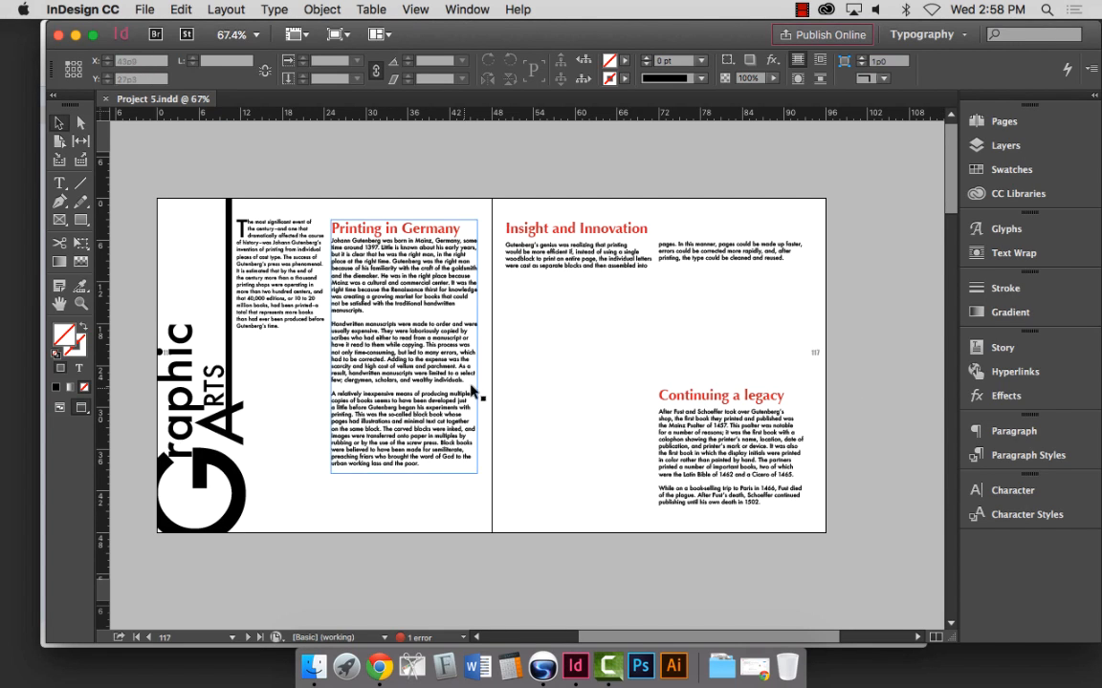
Nudge the intro text frame vertically until its top sits at Y 3p8, and save the document.
click(81, 303)
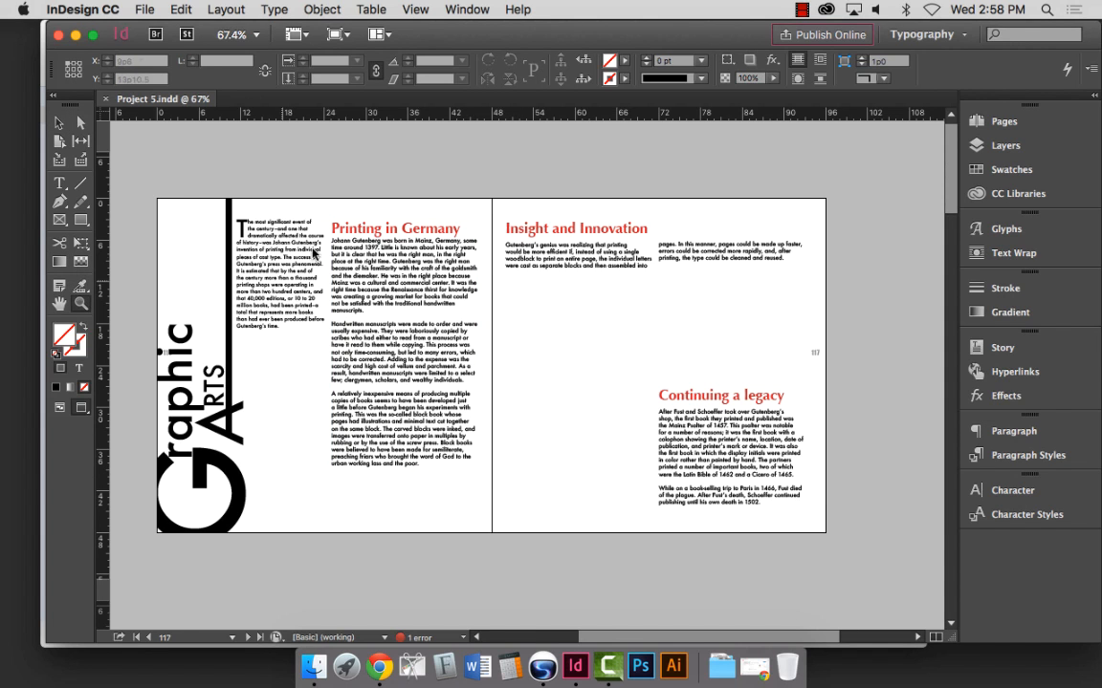
drag(271, 153, 779, 408)
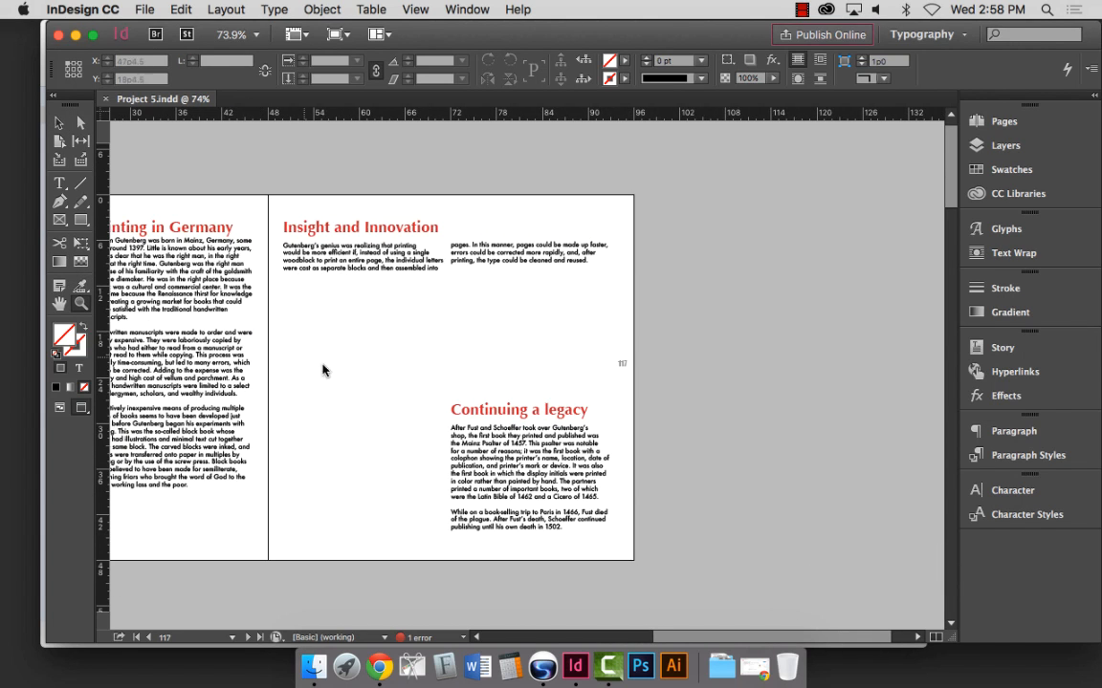
scroll(328, 371, left, 3)
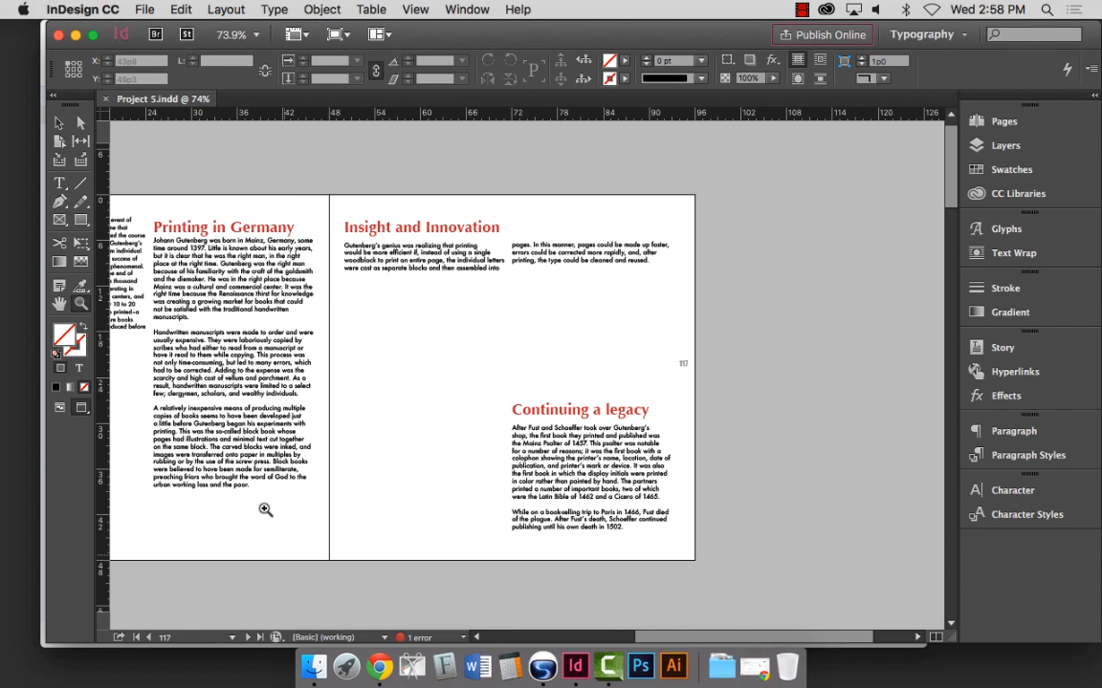
scroll(394, 386, right, 2)
scroll(399, 389, left, 8)
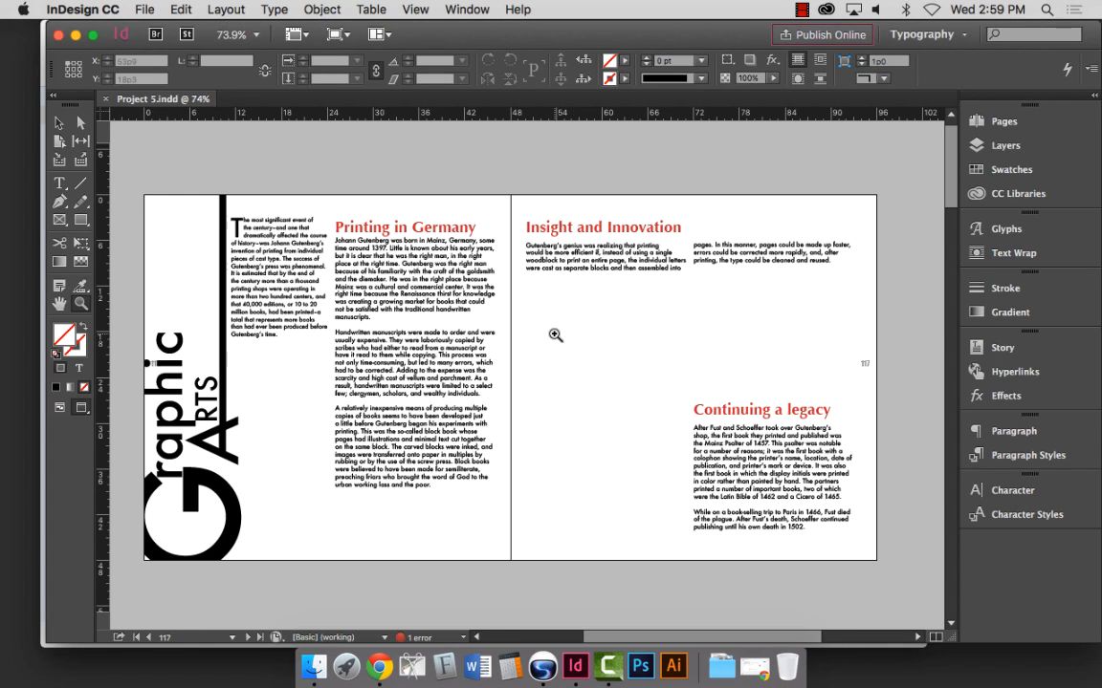
click(58, 122)
click(280, 247)
key(Down)
key(Down)
key(Down)
key(Down)
key(Down)
key(Down)
key(Down)
key(Down)
key(Down)
key(Down)
key(Down)
key(Down)
key(Down)
key(Down)
key(Down)
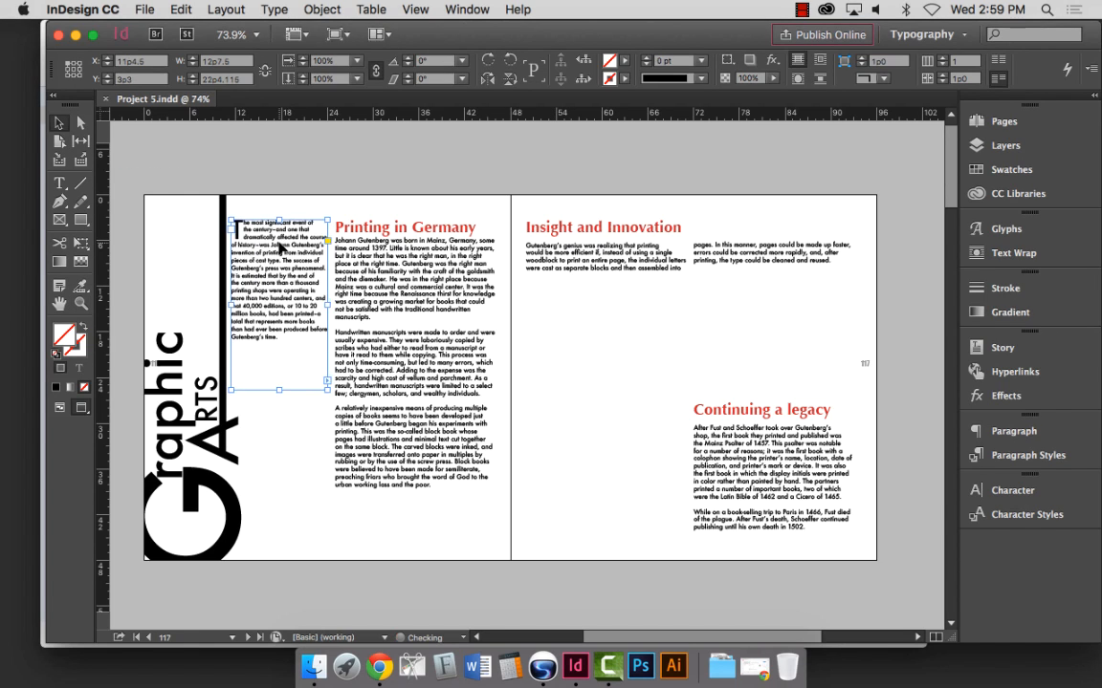
key(Down)
key(Down)
key(Down)
key(Down)
key(Down)
key(Down)
key(Down)
key(Down)
key(Down)
key(Down)
key(Down)
key(Down)
key(Down)
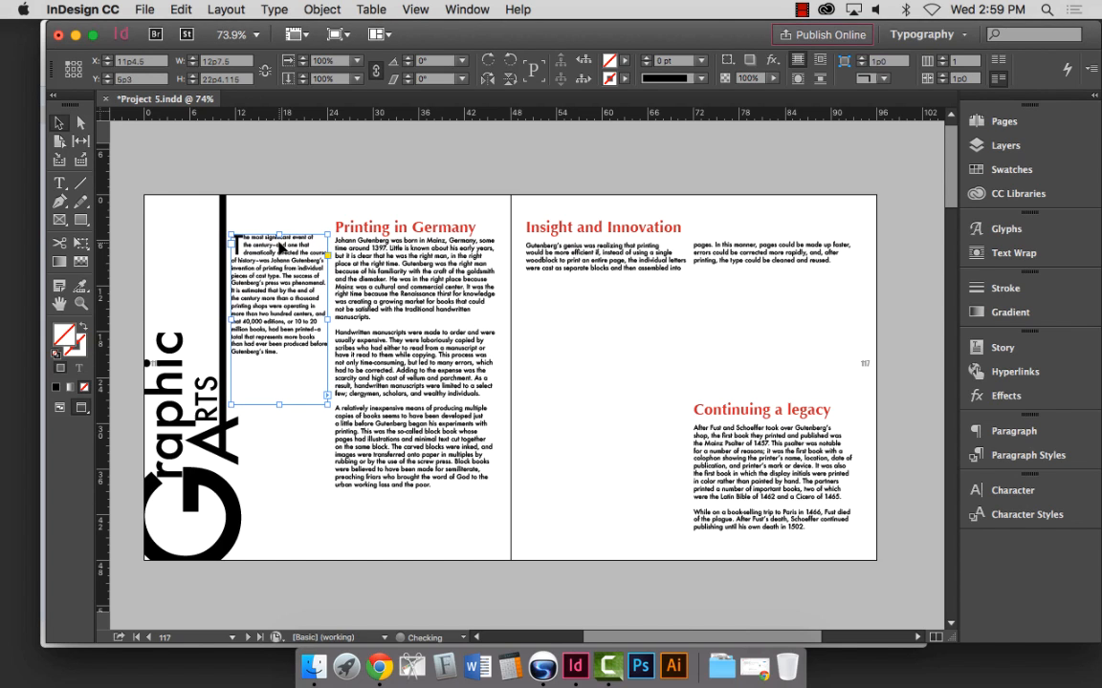
key(Up)
key(Up)
key(Up)
key(Up)
key(Up)
key(Up)
key(Up)
key(Up)
key(Up)
key(Up)
key(Up)
key(Up)
key(Up)
key(Up)
key(Up)
key(Up)
key(Up)
key(Up)
key(Up)
key(Up)
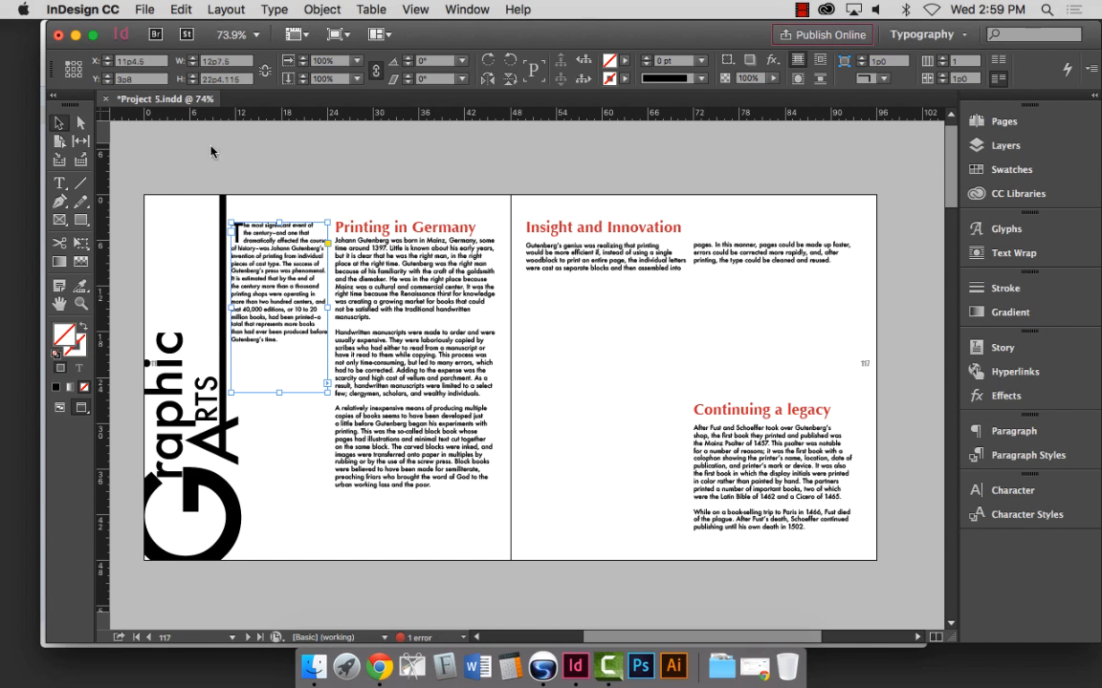
click(642, 295)
key(super+s)
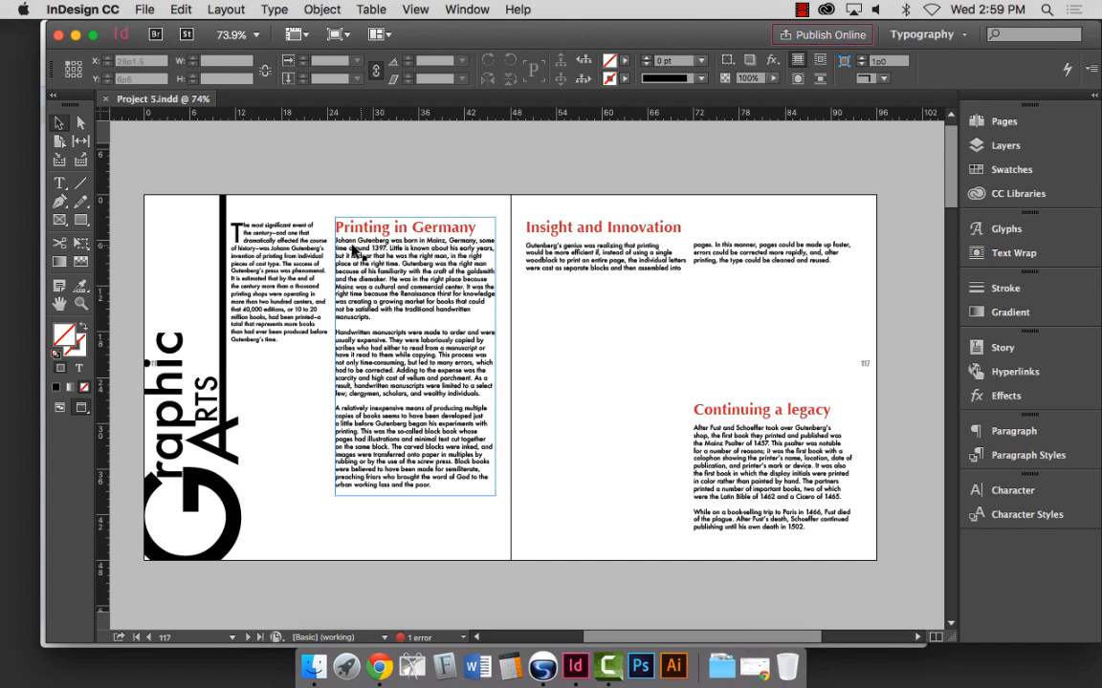
Preview the first spread and look through the following spreads to compare their unstyled layouts with it.
key(w)
key(w)
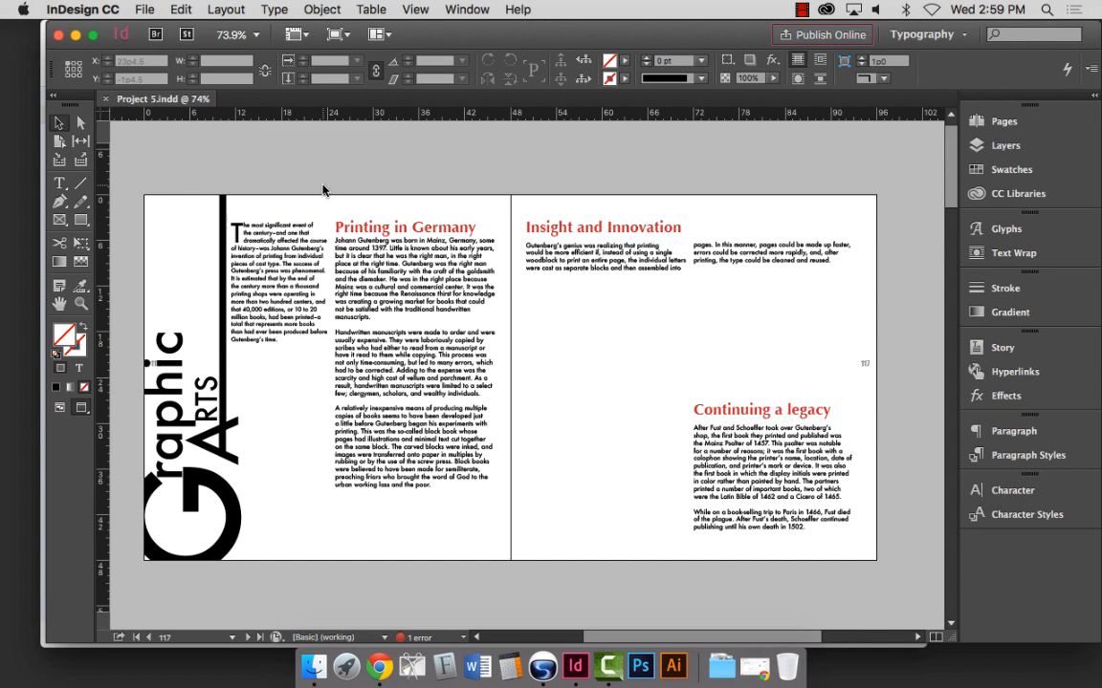
scroll(418, 387, down, 10)
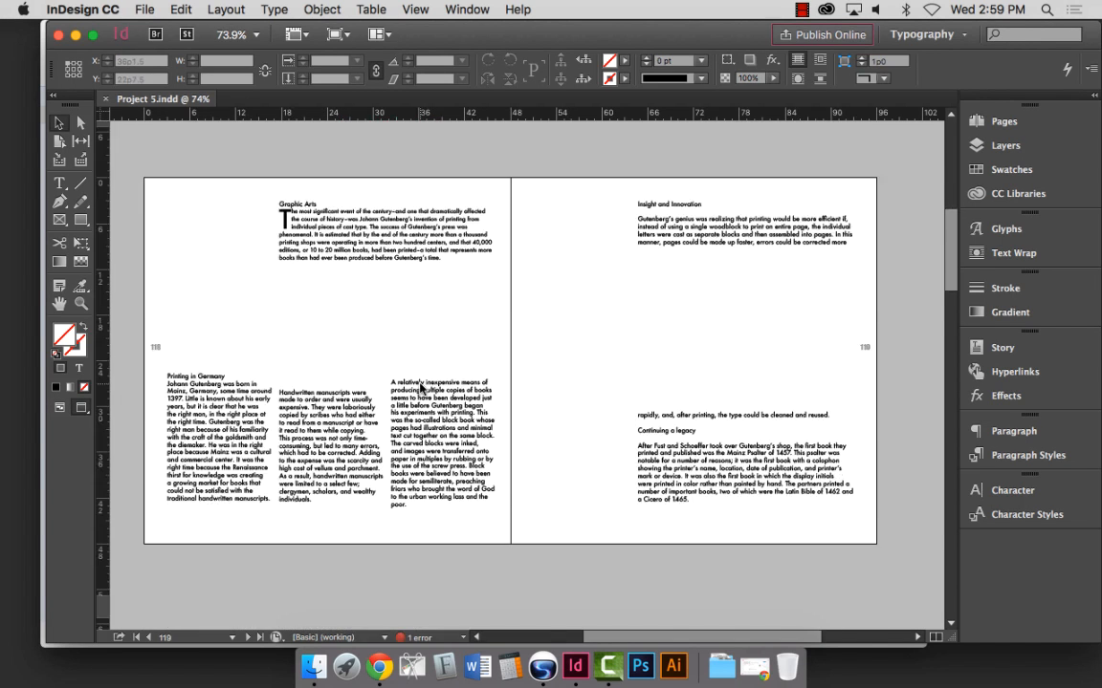
scroll(421, 386, up, 3)
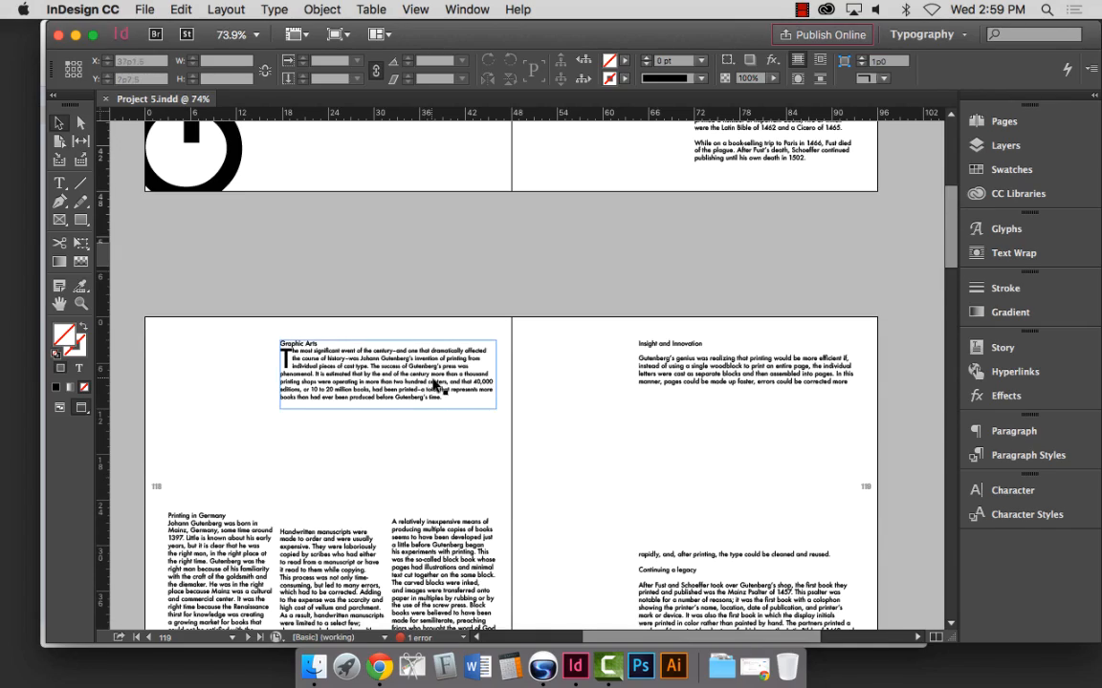
scroll(436, 384, down, 10)
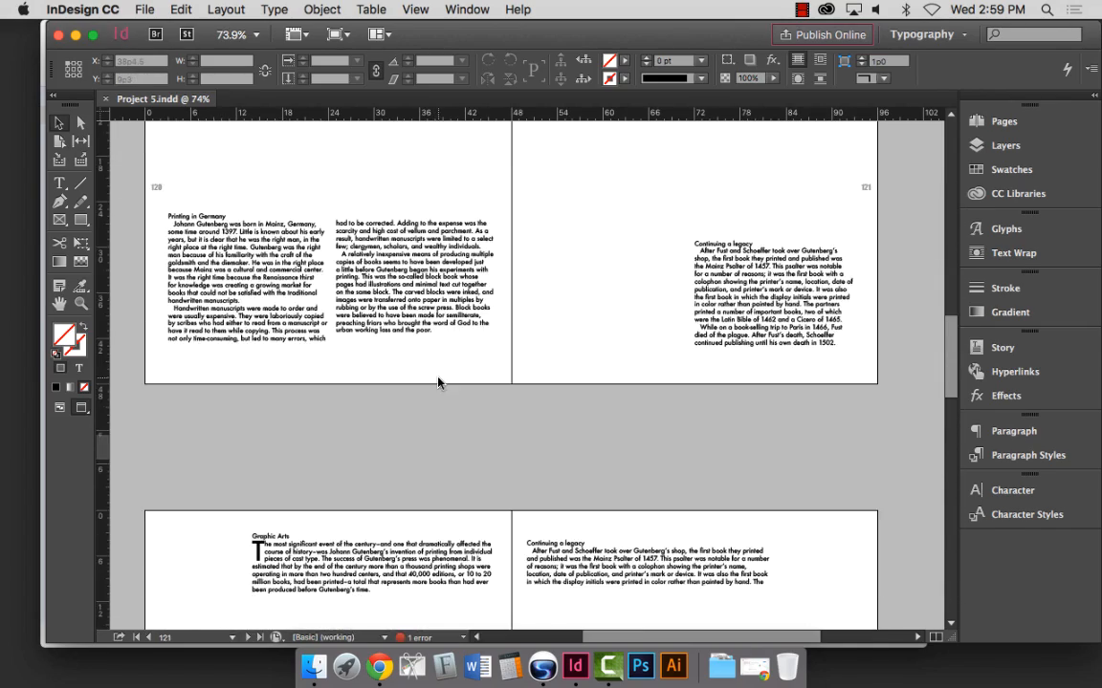
scroll(437, 382, up, 15)
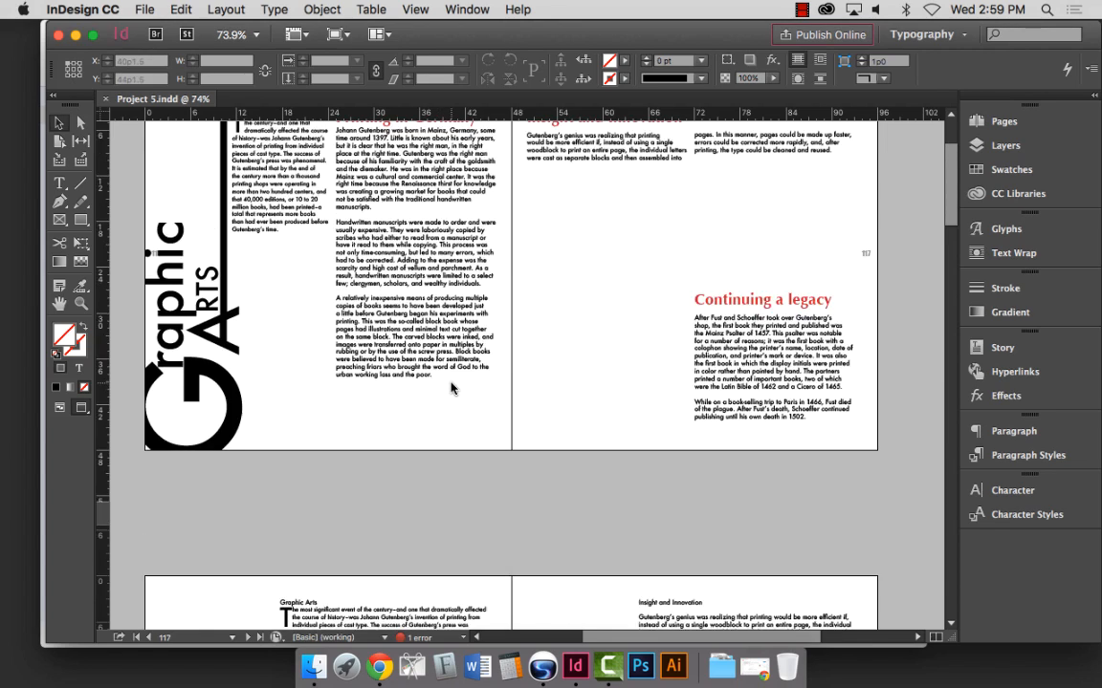
scroll(450, 388, up, 3)
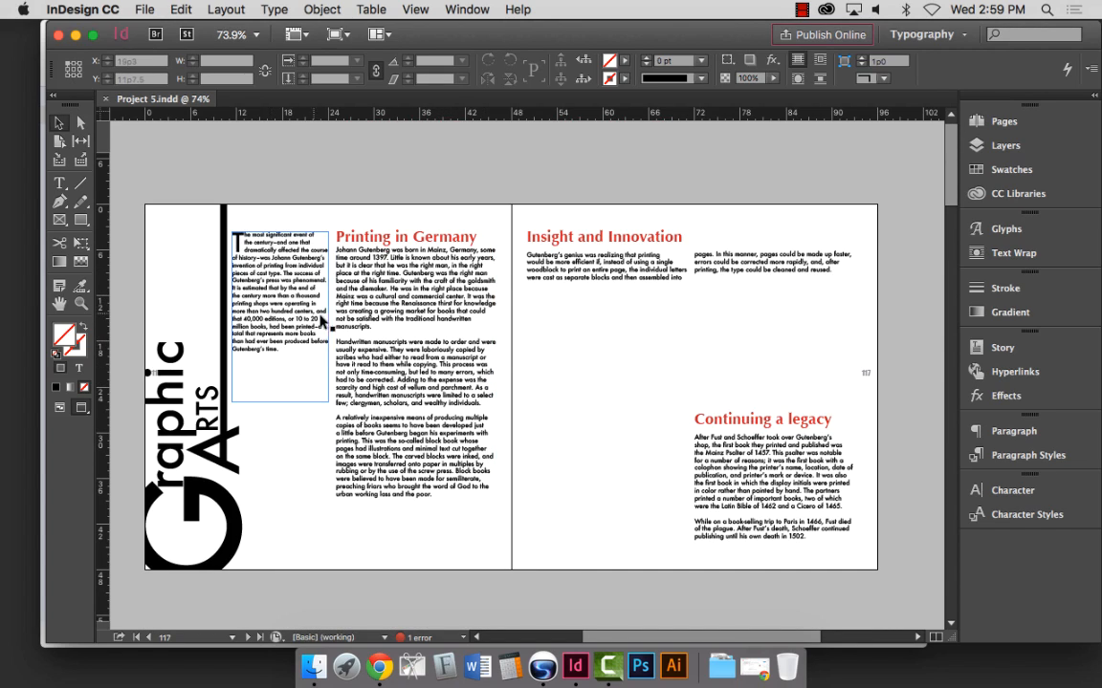
scroll(323, 321, down, 10)
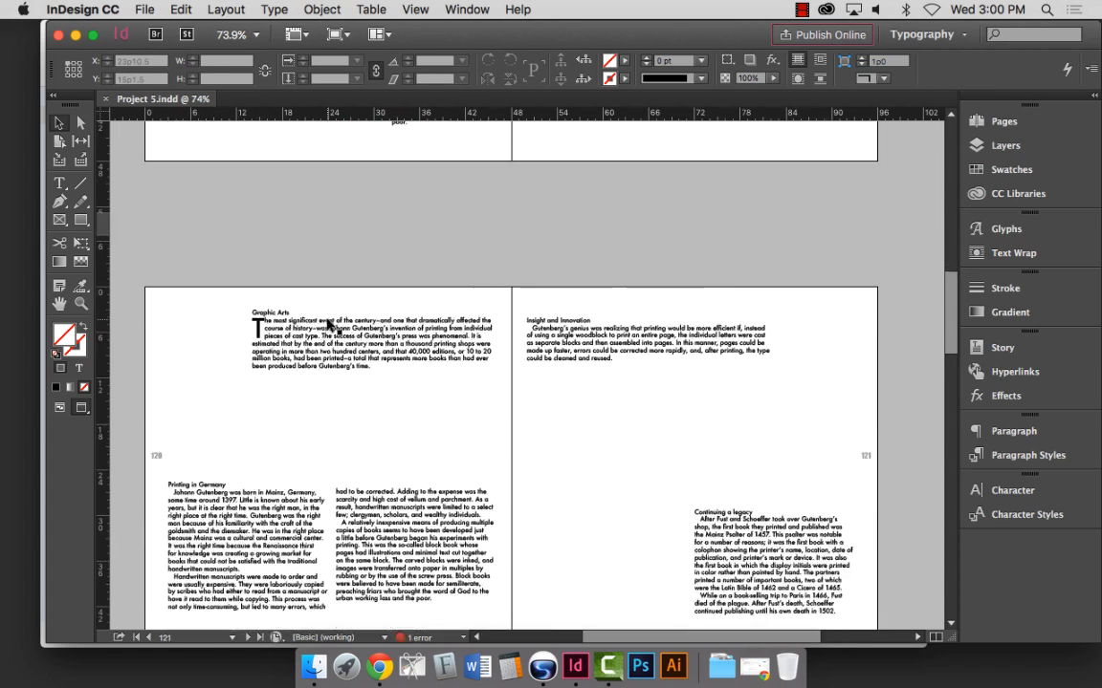
scroll(327, 326, up, 10)
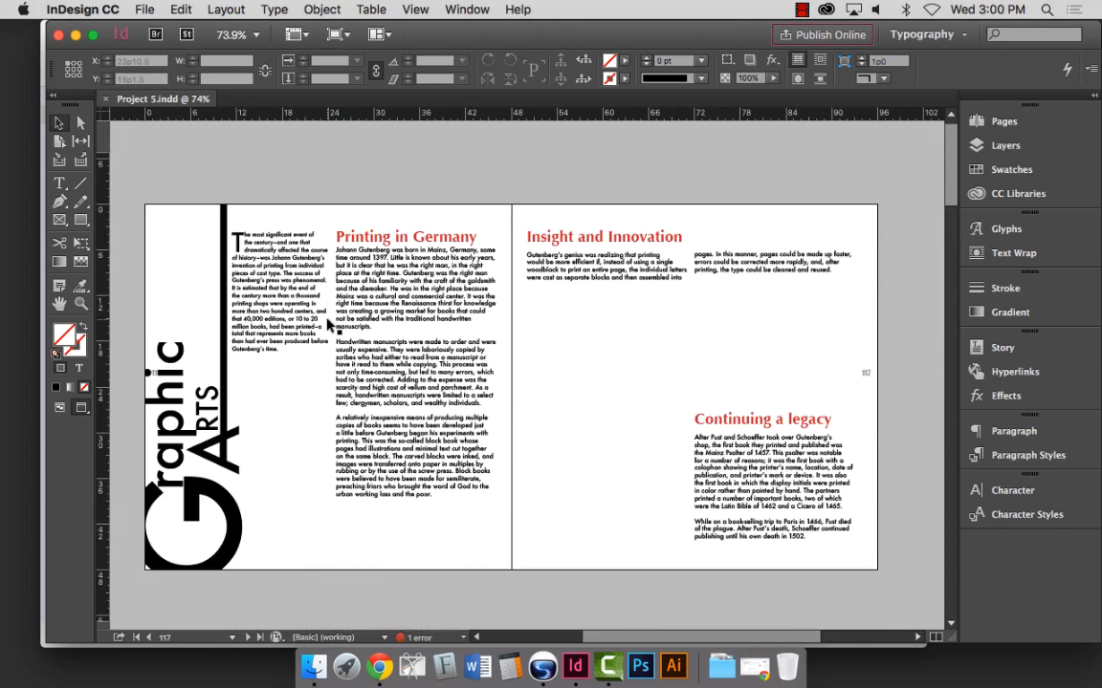
Open the print settings for the document and choose the printer R08TCP-341-HP8150.
click(149, 14)
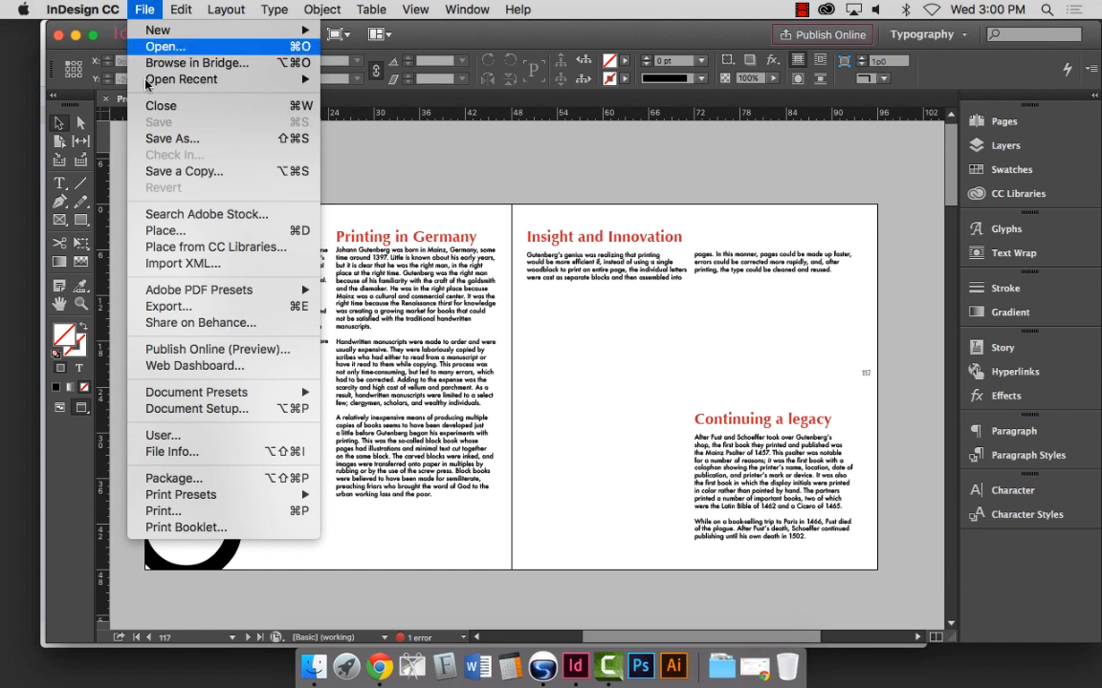
click(185, 527)
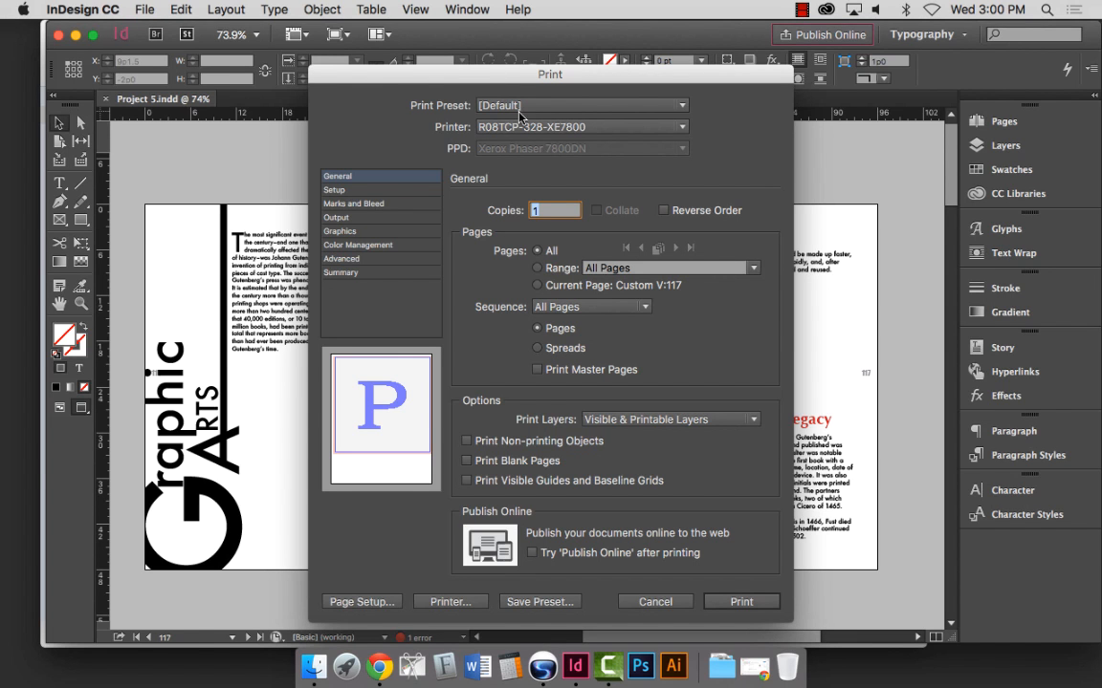
drag(489, 82, 479, 38)
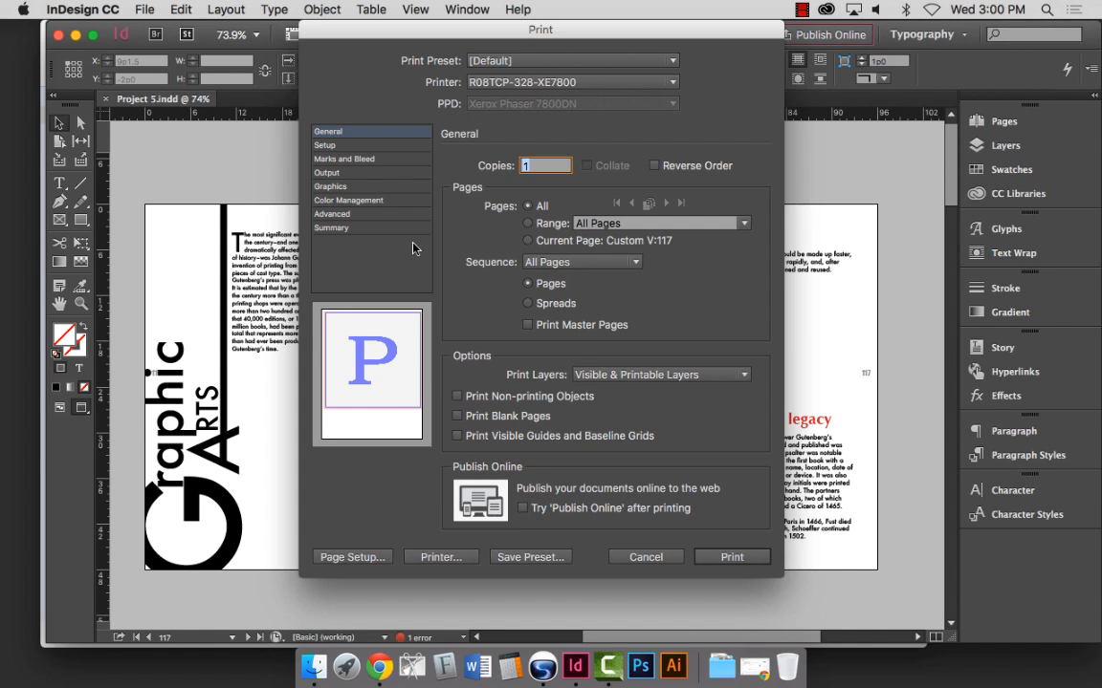
click(491, 84)
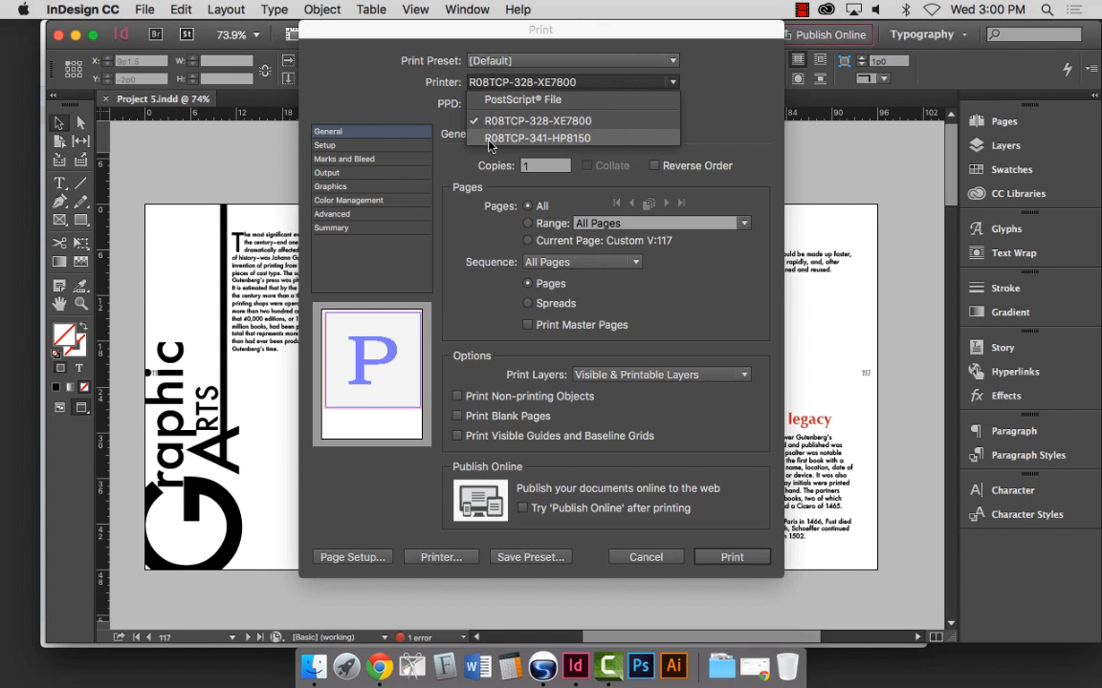
click(570, 140)
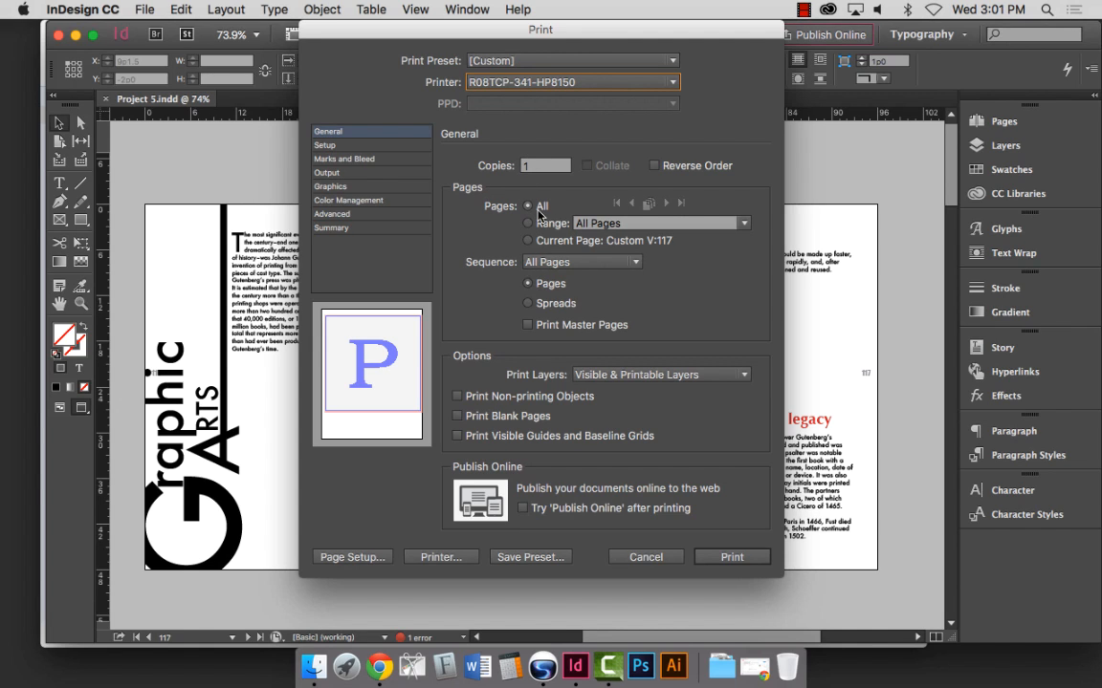
Try restricting the print range to pages 2-3.
click(621, 224)
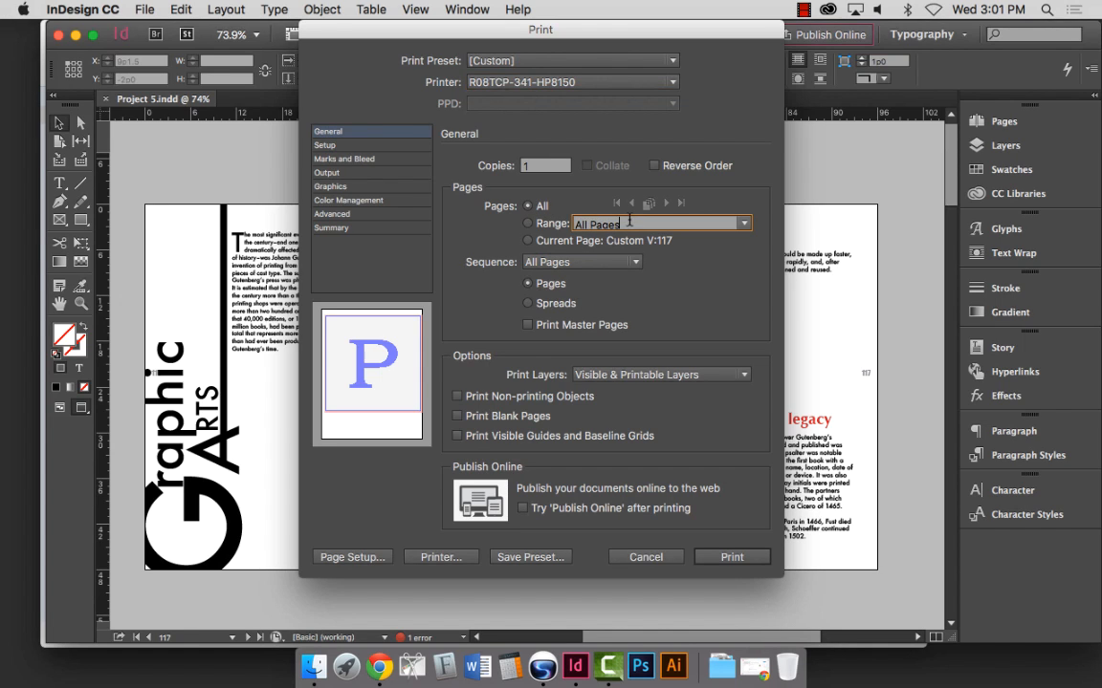
drag(623, 224, 563, 225)
text(2-3)
drag(592, 224, 568, 227)
click(669, 204)
click(706, 347)
Set the print range to All Pages and print the document as spreads.
click(743, 223)
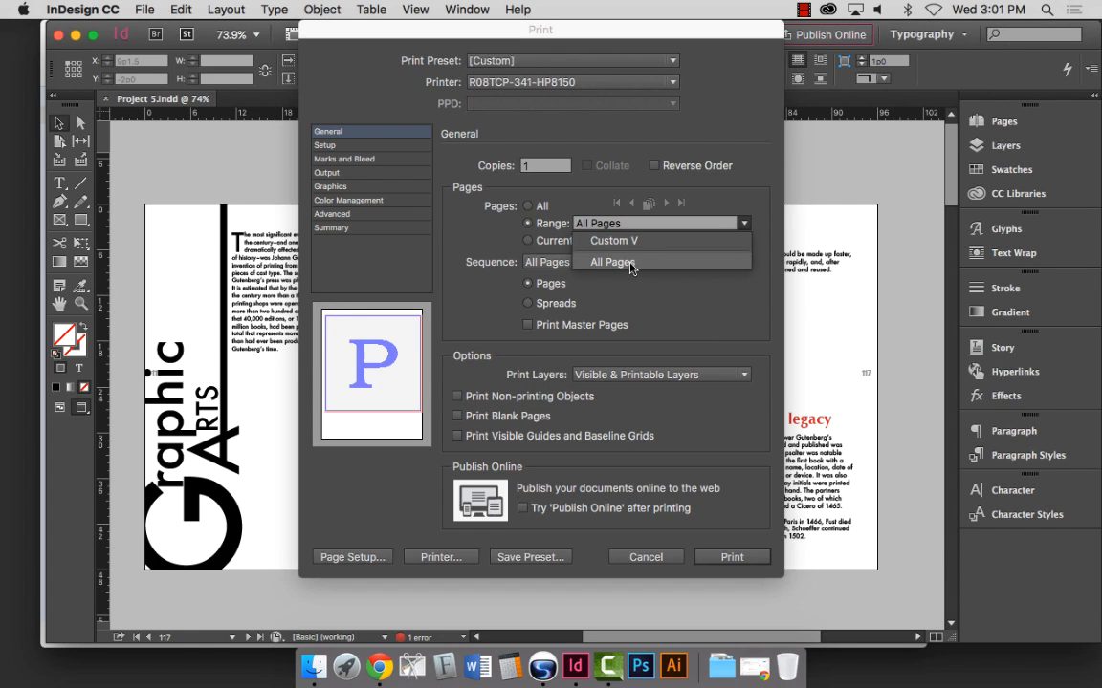
click(663, 264)
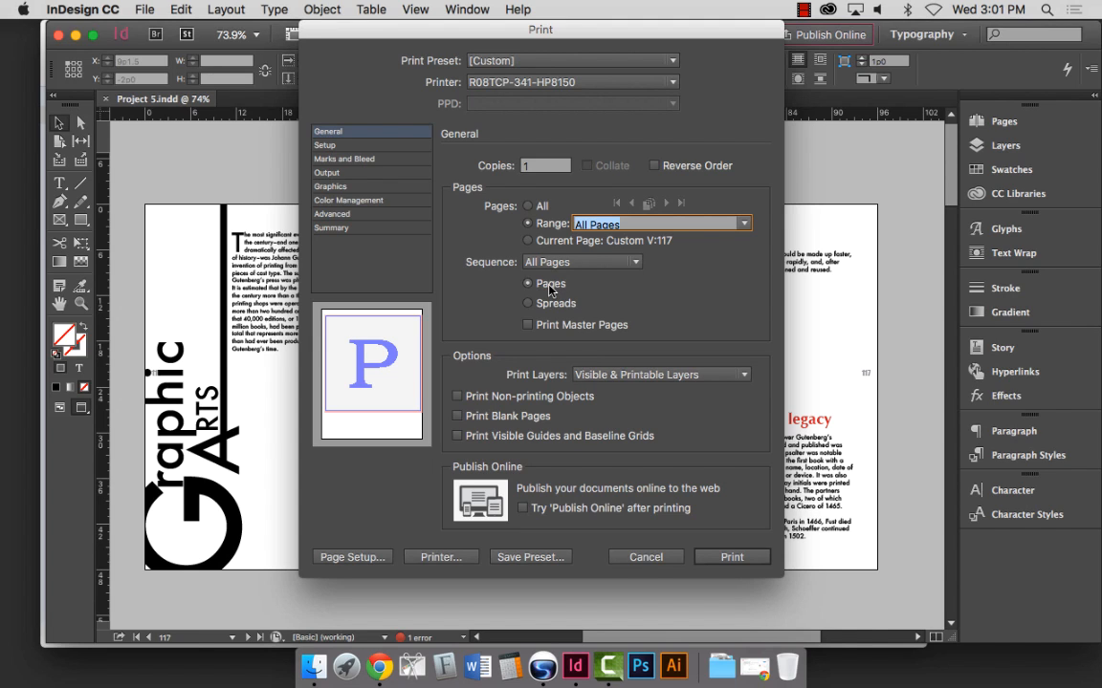
click(529, 305)
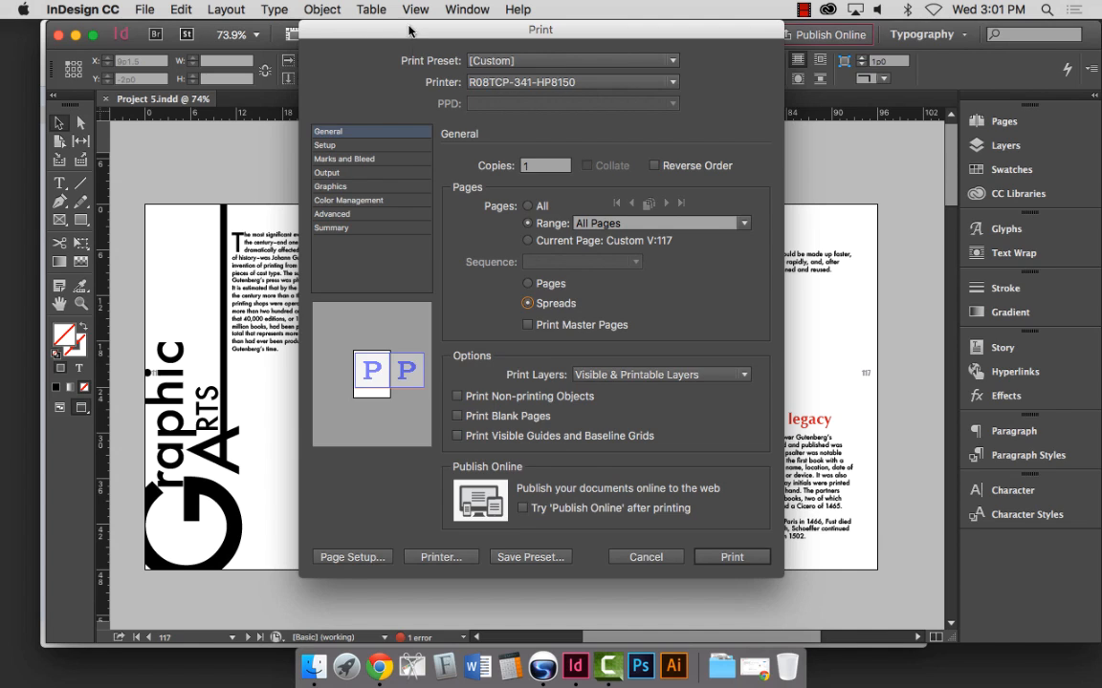
drag(413, 33, 858, 89)
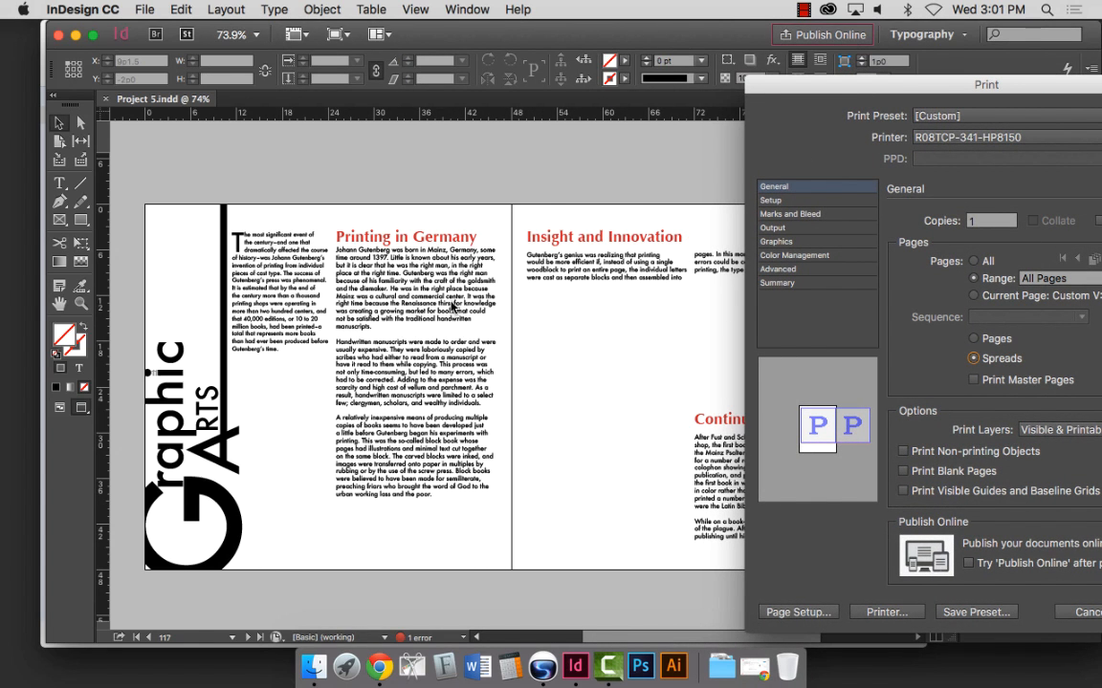
drag(772, 90, 936, 272)
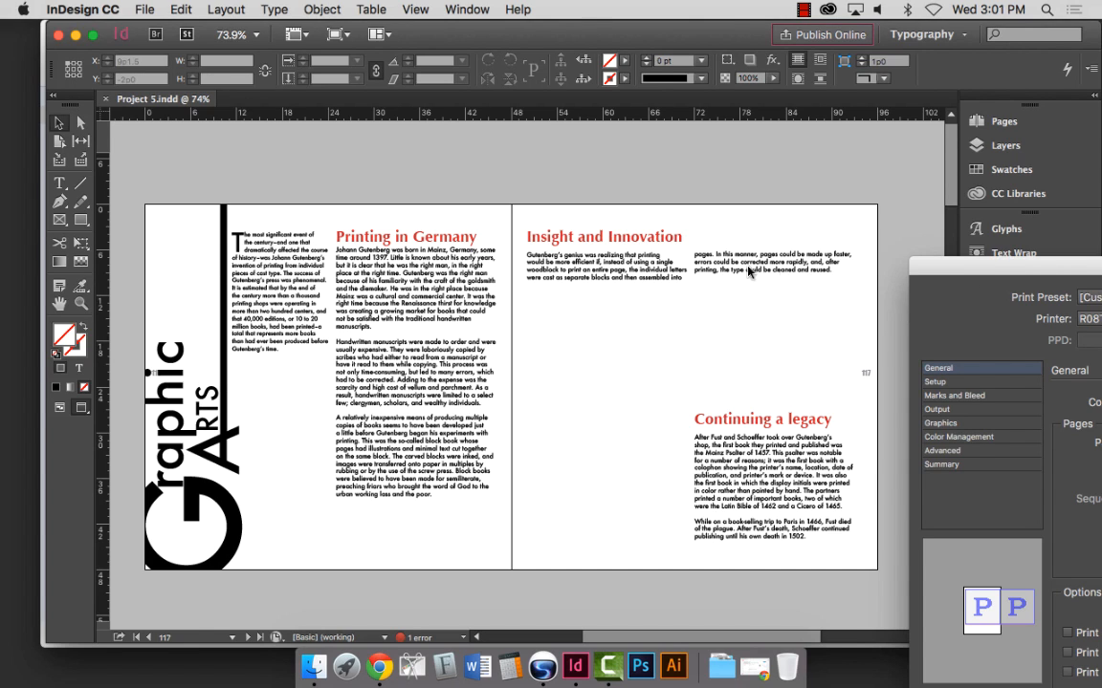
drag(1018, 271, 420, 44)
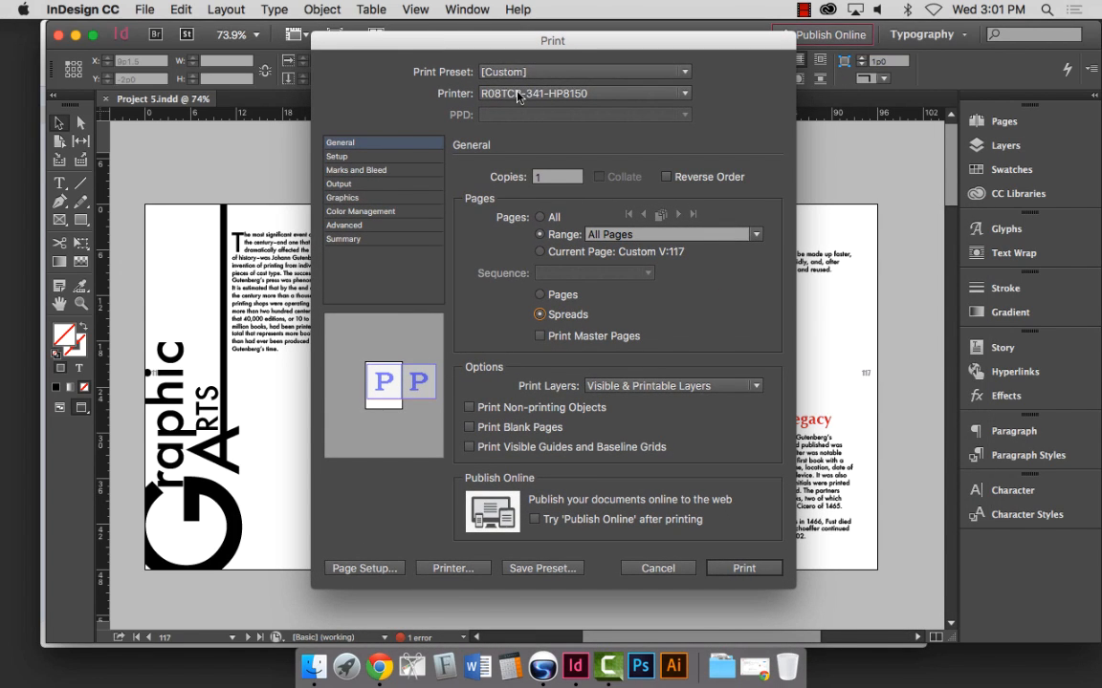
click(540, 316)
Include visible guides and baseline grids in the printout and keep R08TCP-341-HP8150 as the printer.
drag(507, 43, 590, 38)
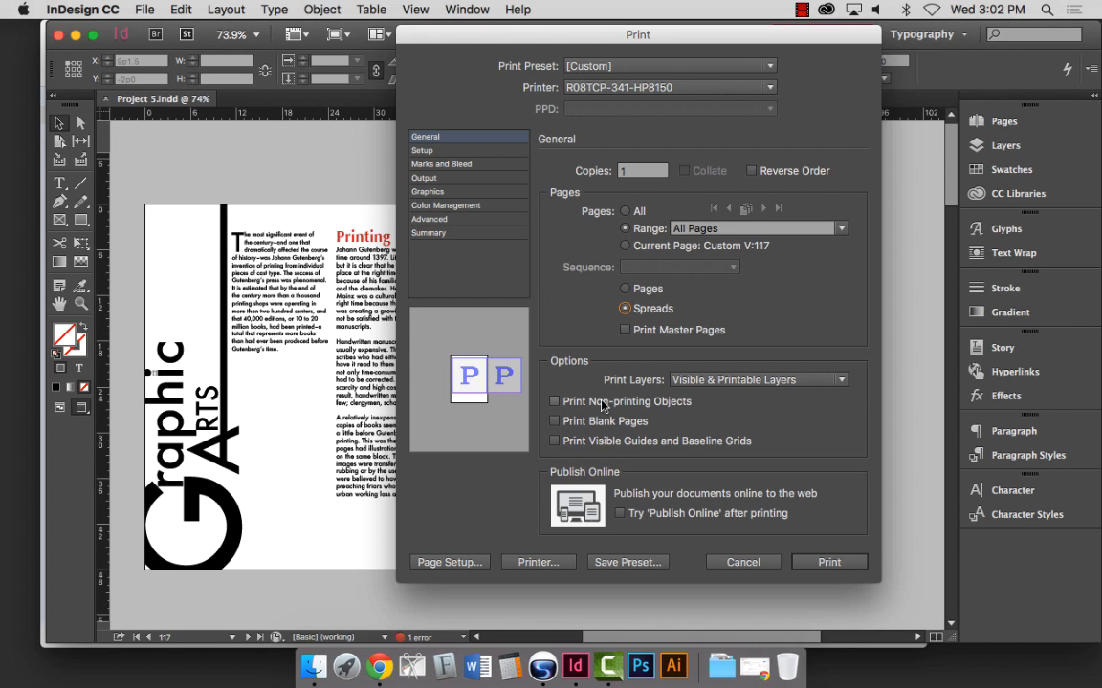
click(710, 440)
click(595, 88)
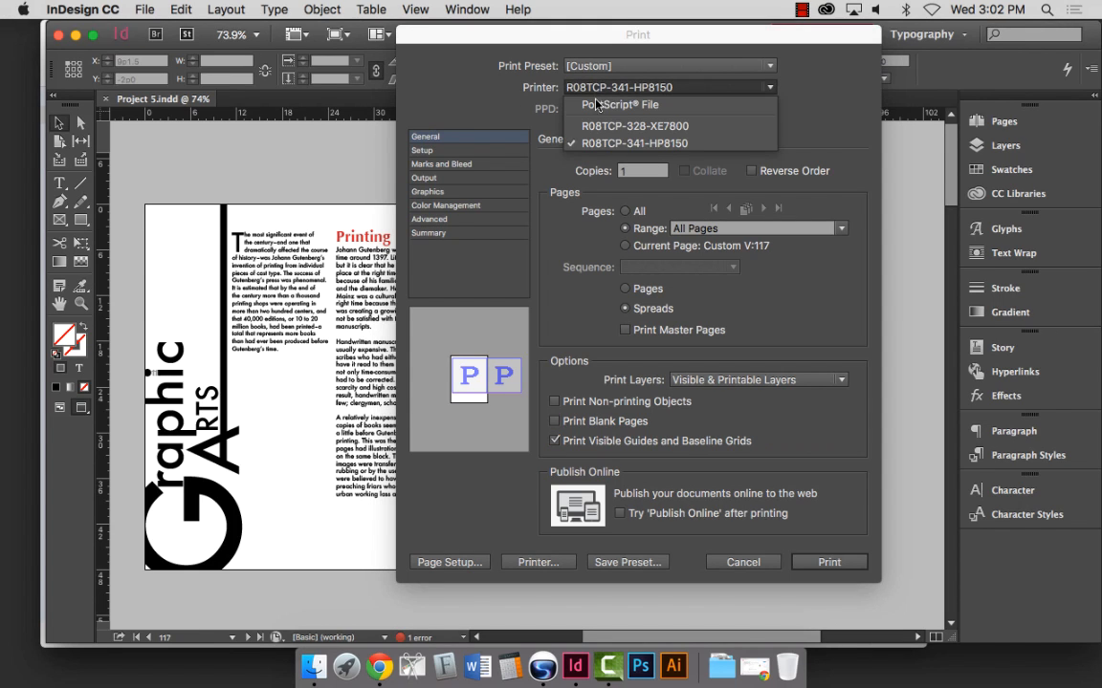
click(671, 145)
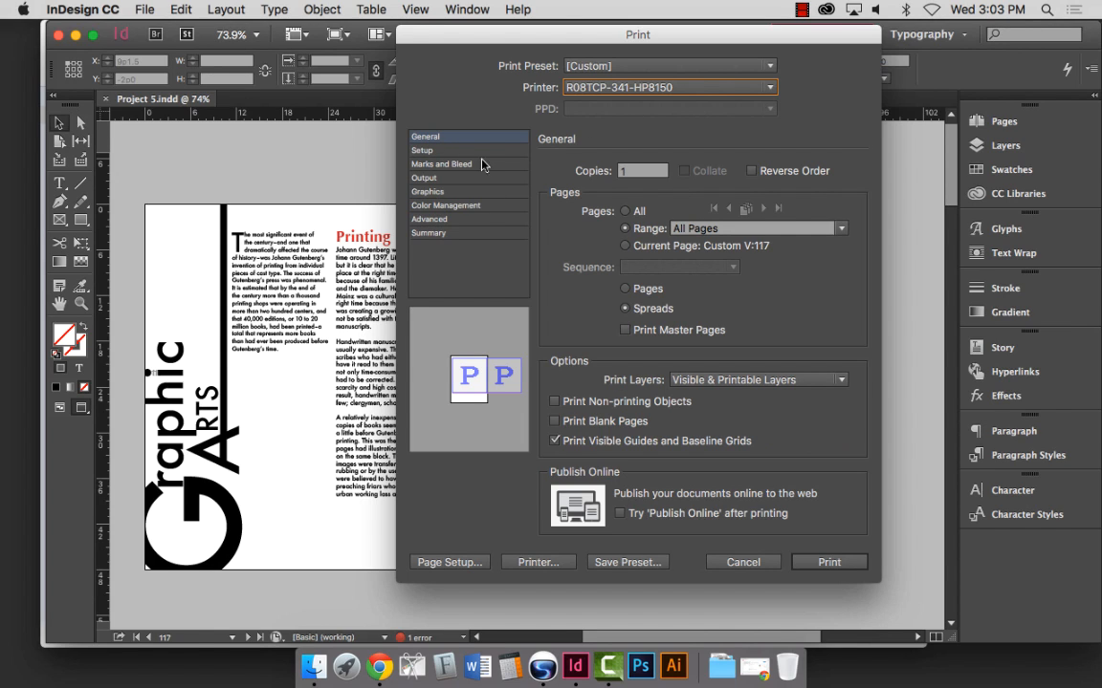
Turn on thumbnail printing in the print setup with a 1x2 layout per page.
click(428, 165)
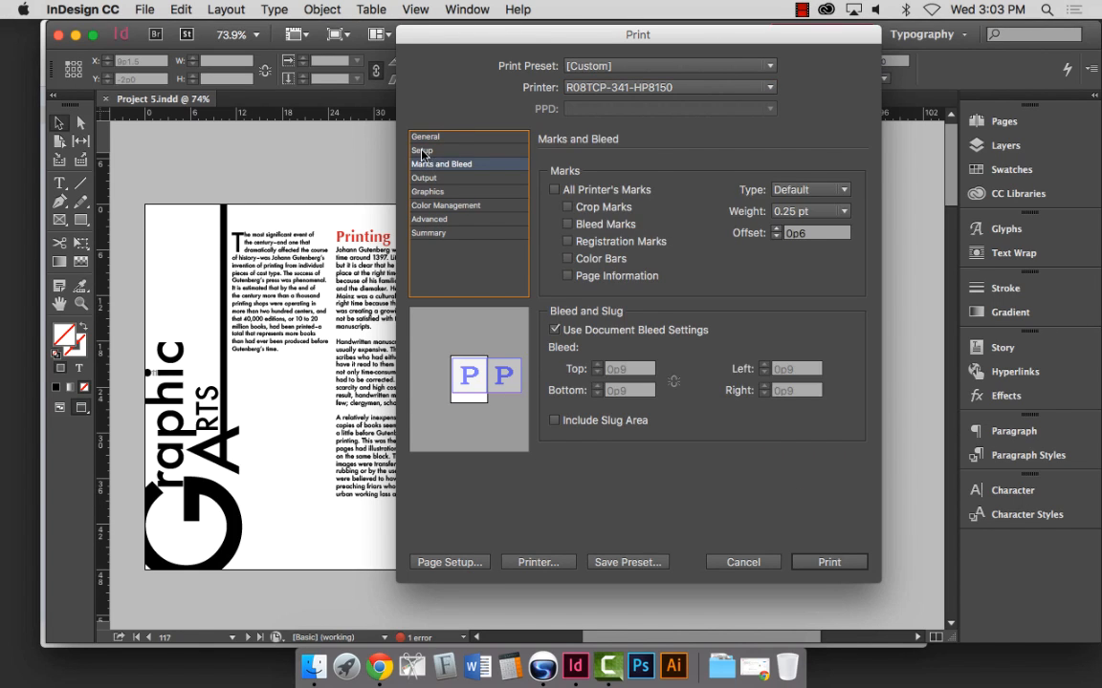
click(422, 150)
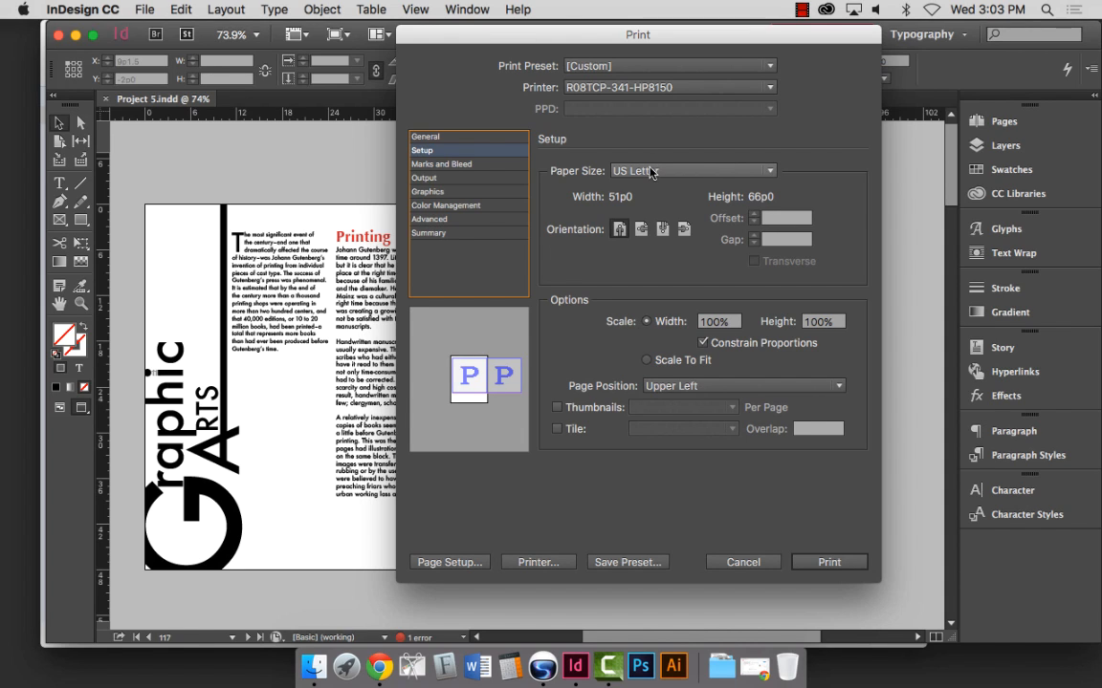
click(558, 407)
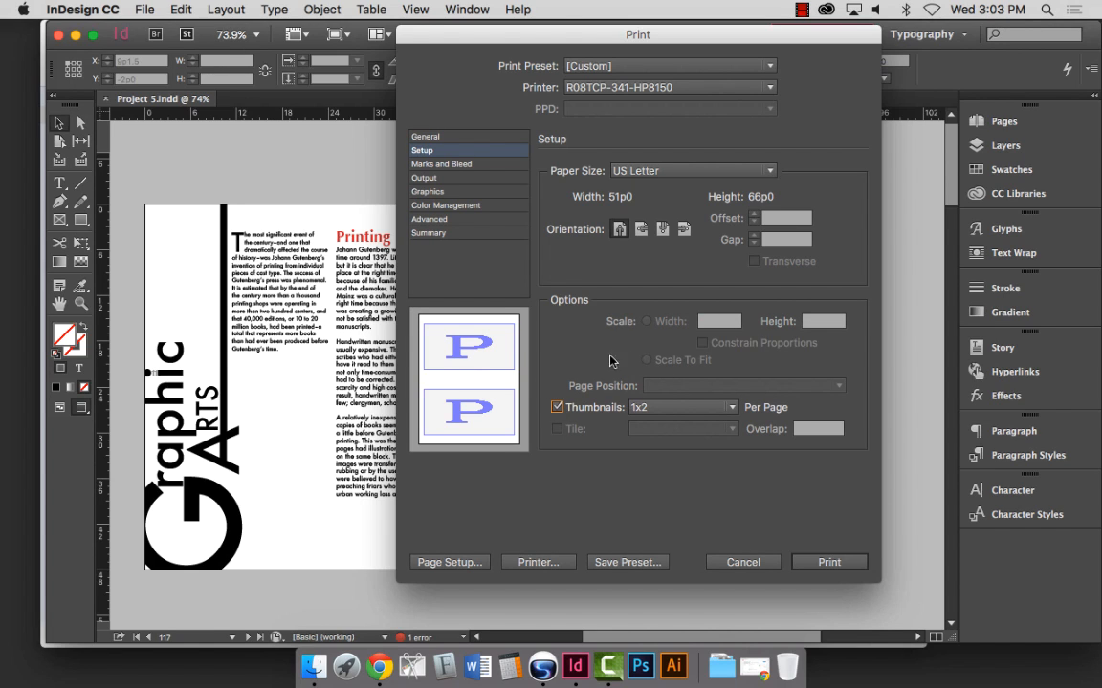
click(660, 410)
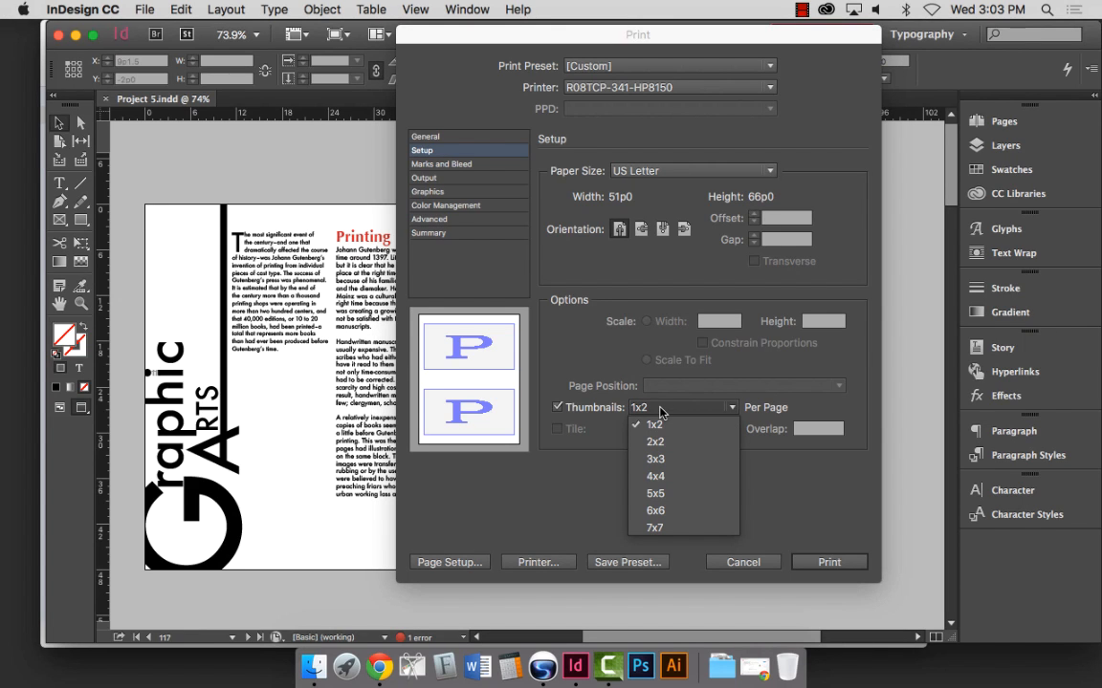
click(659, 426)
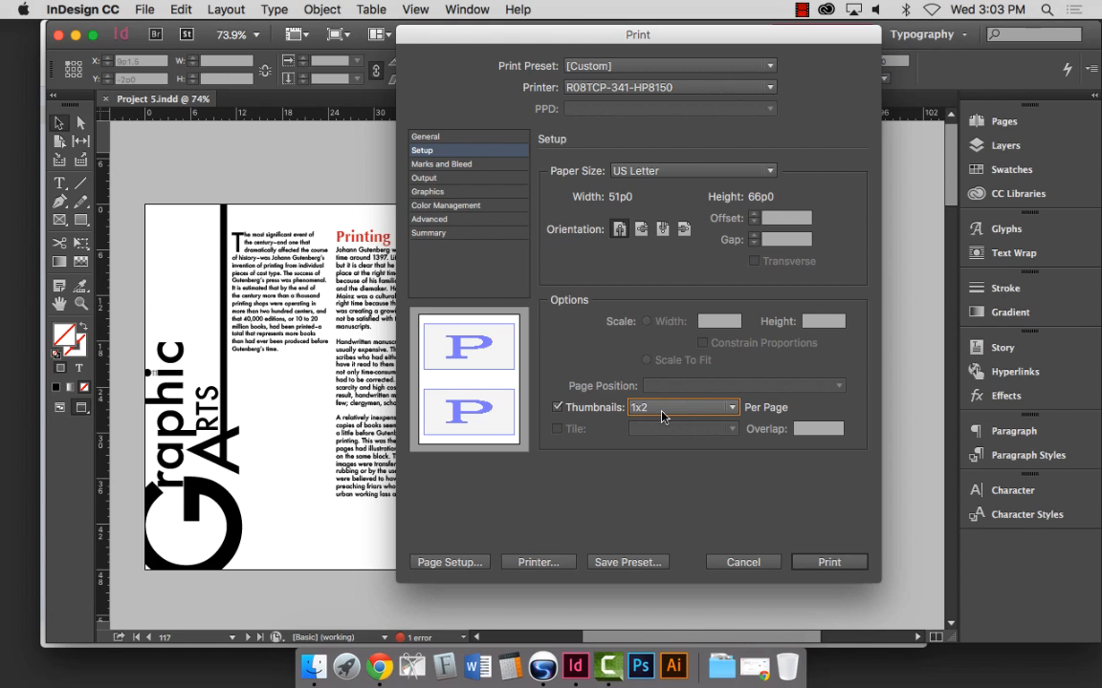
Try a 2x2 thumbnail layout per page and return to 1x2.
click(660, 412)
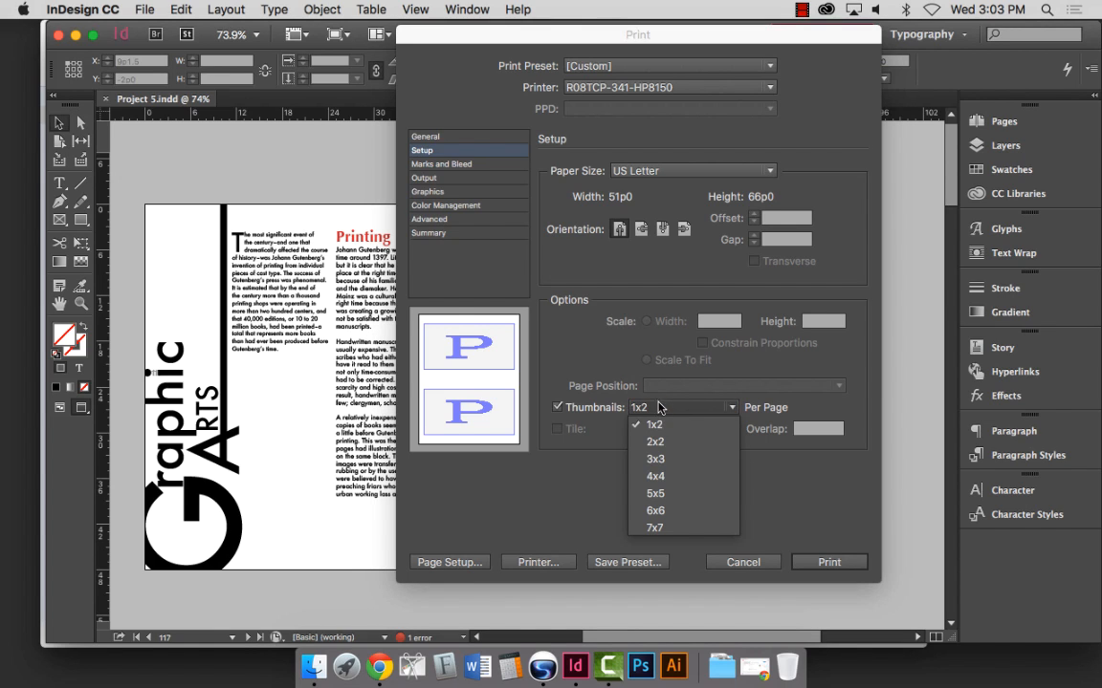
click(652, 443)
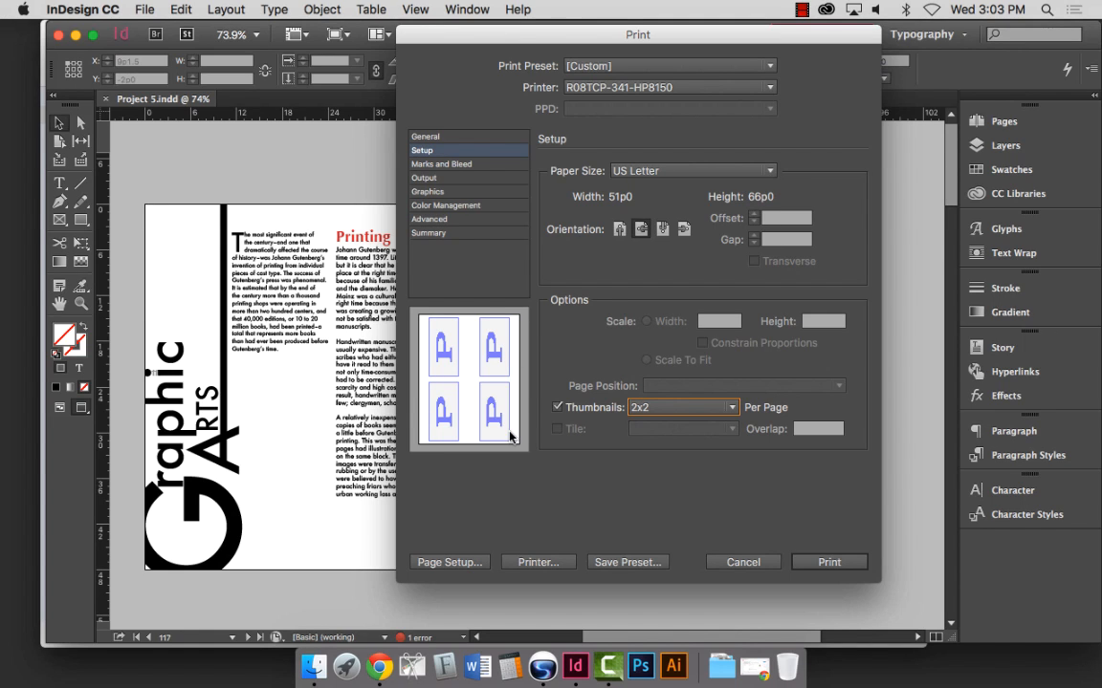
click(701, 408)
click(658, 421)
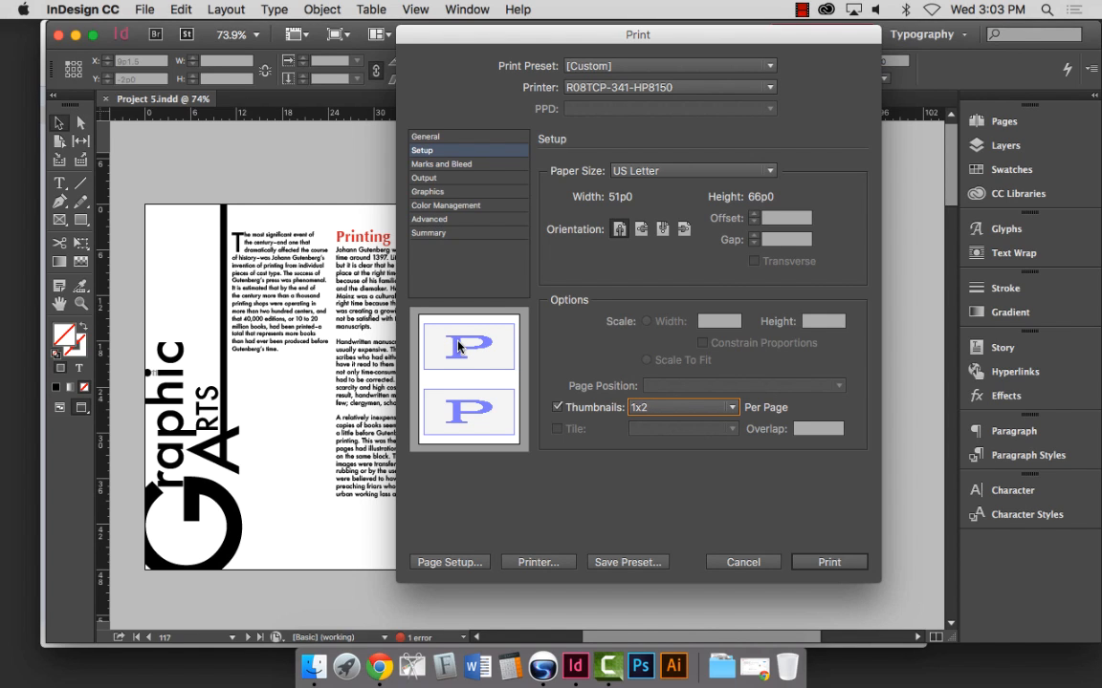
Check the marks and bleed options for thumbnail printing and review the available thumbnail layouts in the print setup.
click(442, 171)
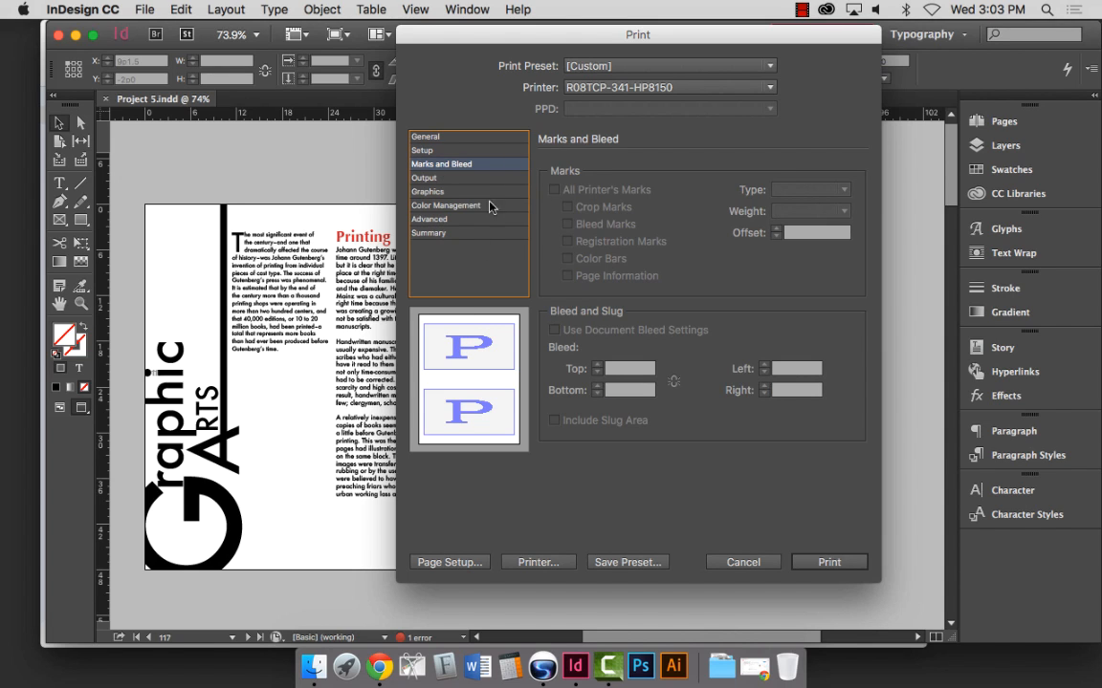
key(Up)
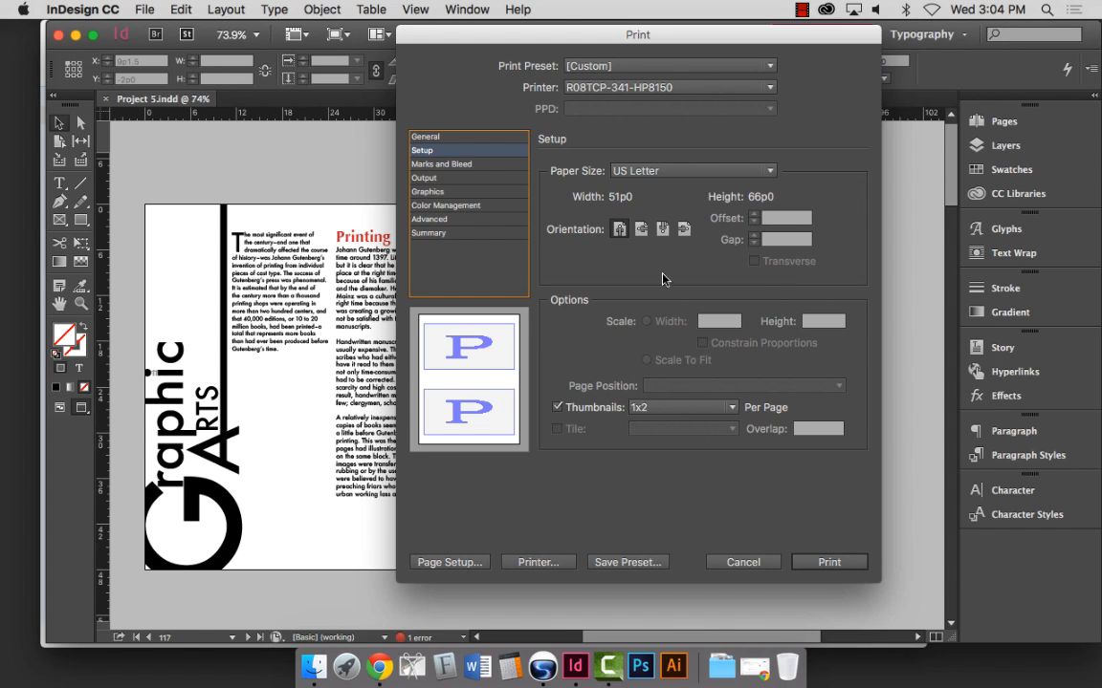
click(557, 407)
click(557, 408)
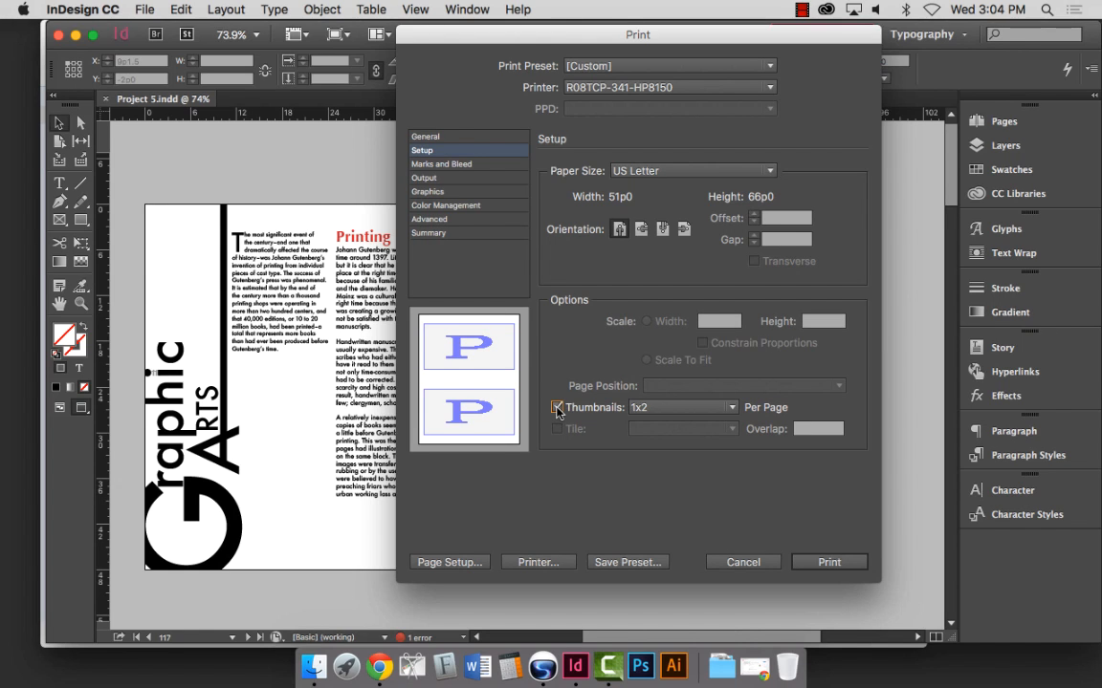
click(651, 409)
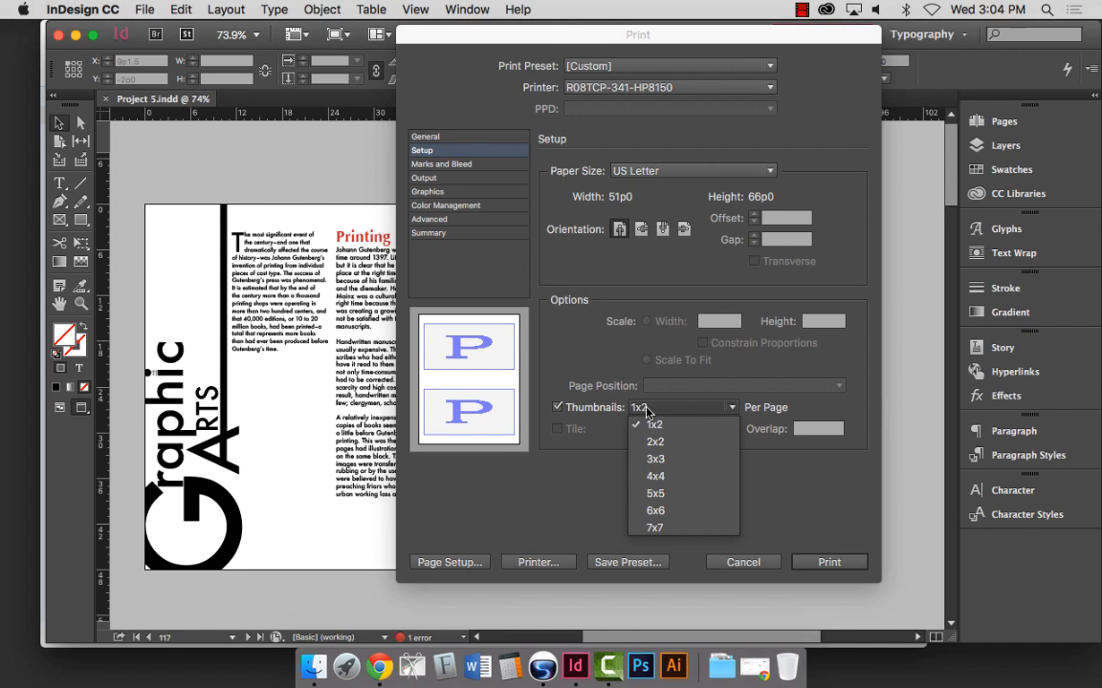
click(653, 411)
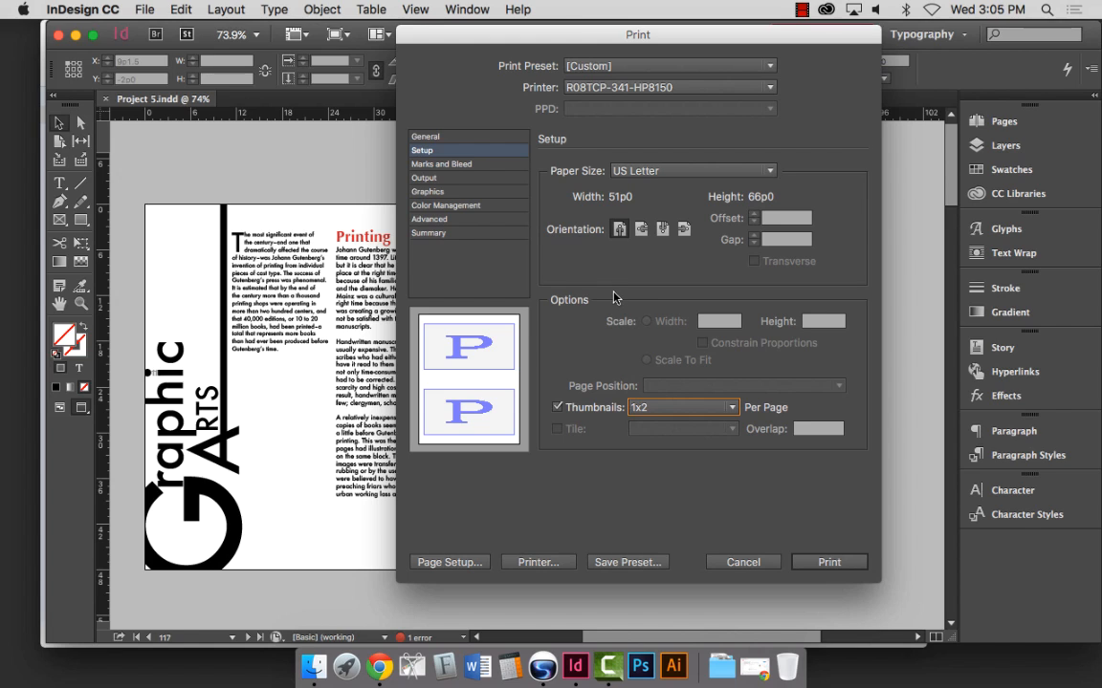
Dismiss the print-conflict warning with Don't show again and confirm the system printer settings with the Default Settings preset.
click(531, 564)
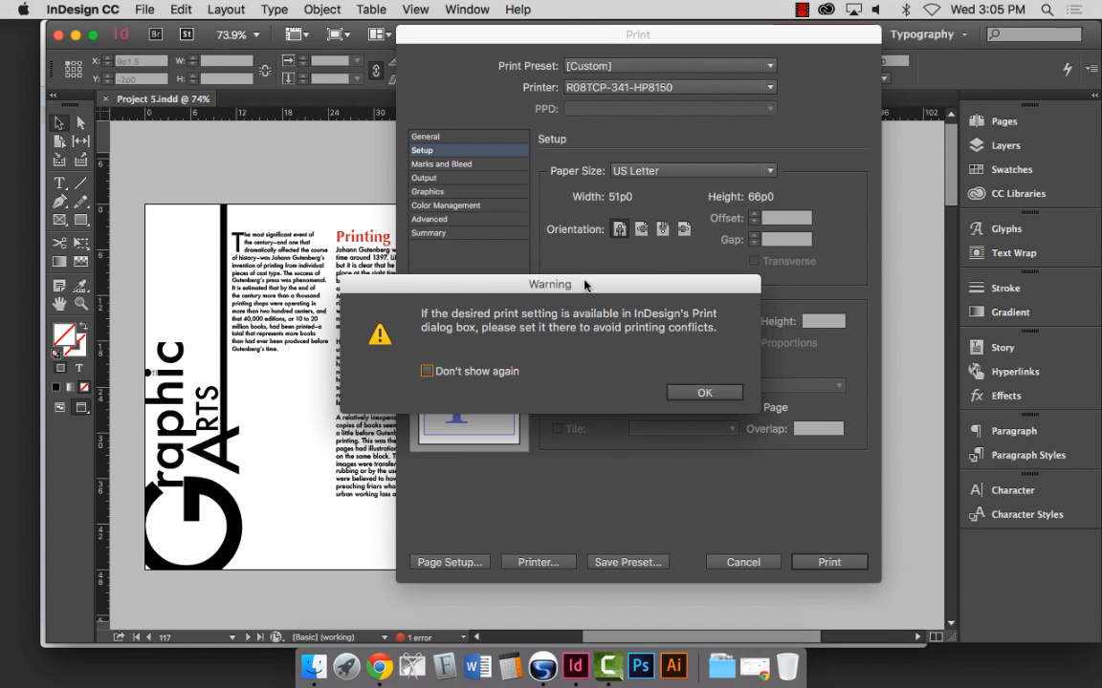
click(465, 373)
click(706, 394)
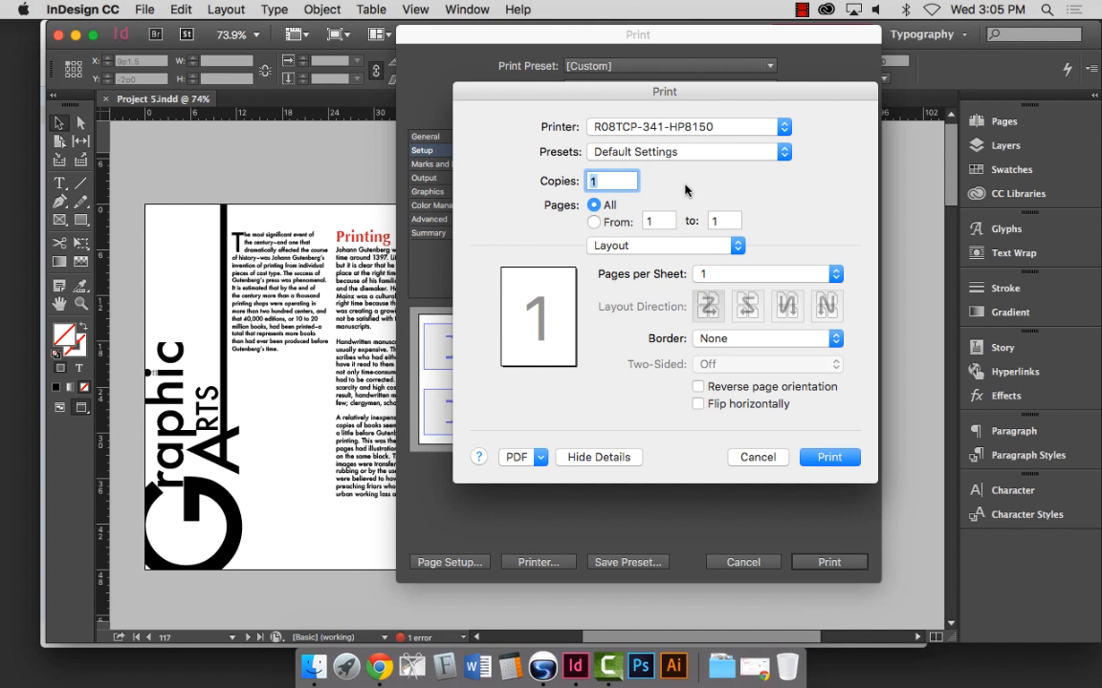
drag(637, 96, 383, 51)
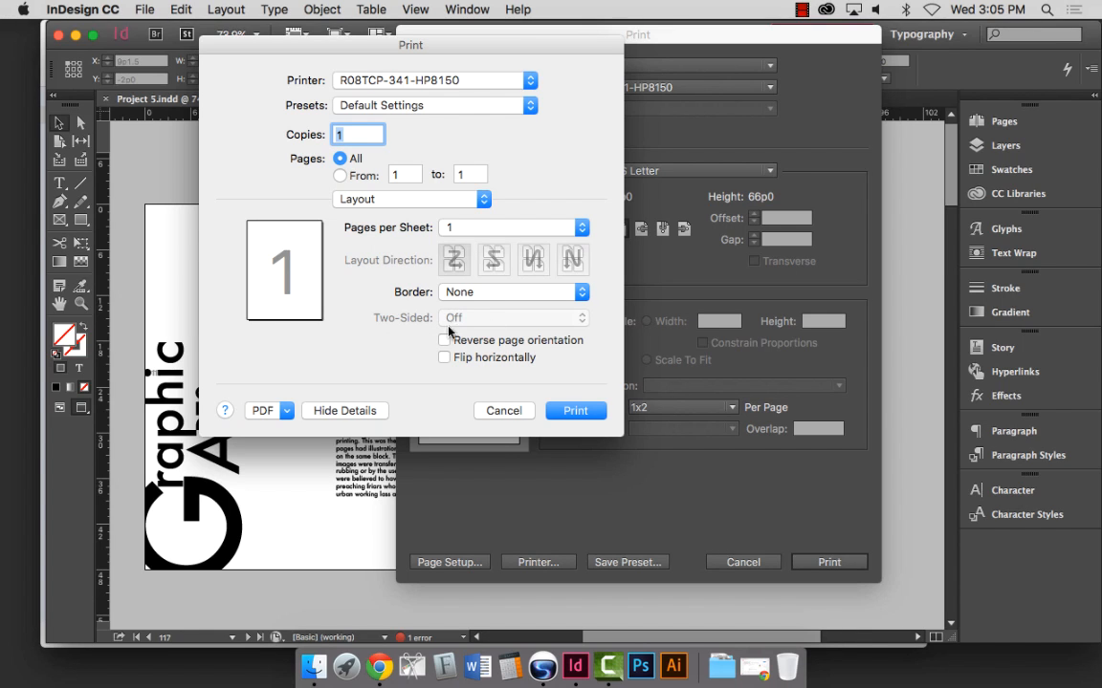
click(576, 413)
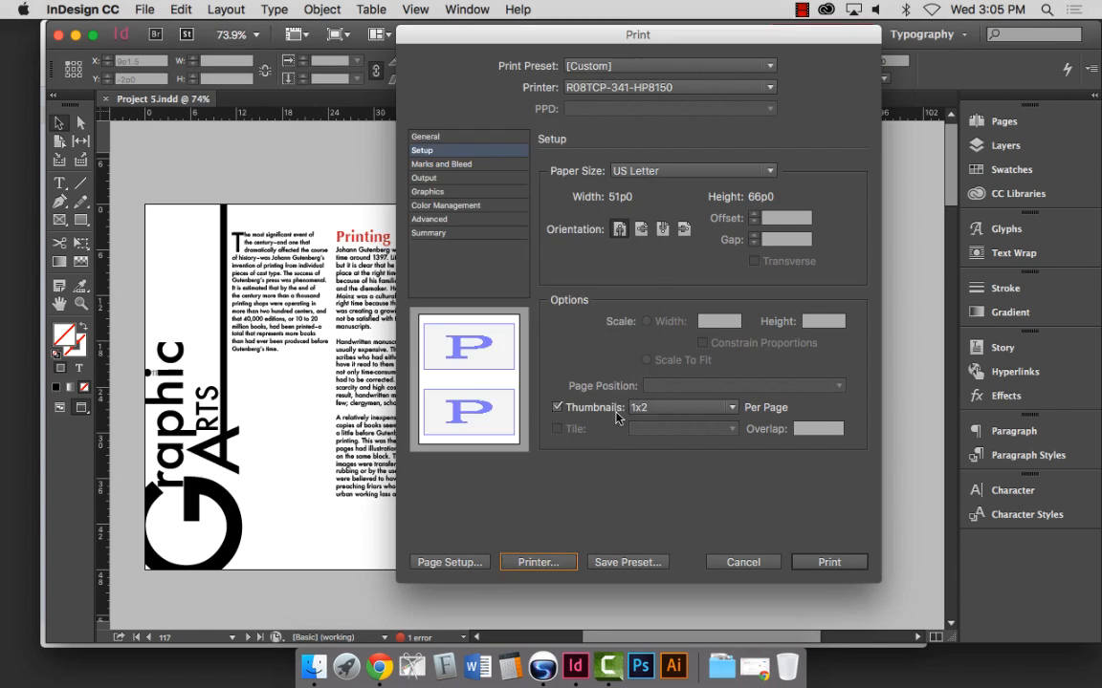
Print the document despite the overset text warning and accept the print job's charge.
drag(596, 40, 465, 36)
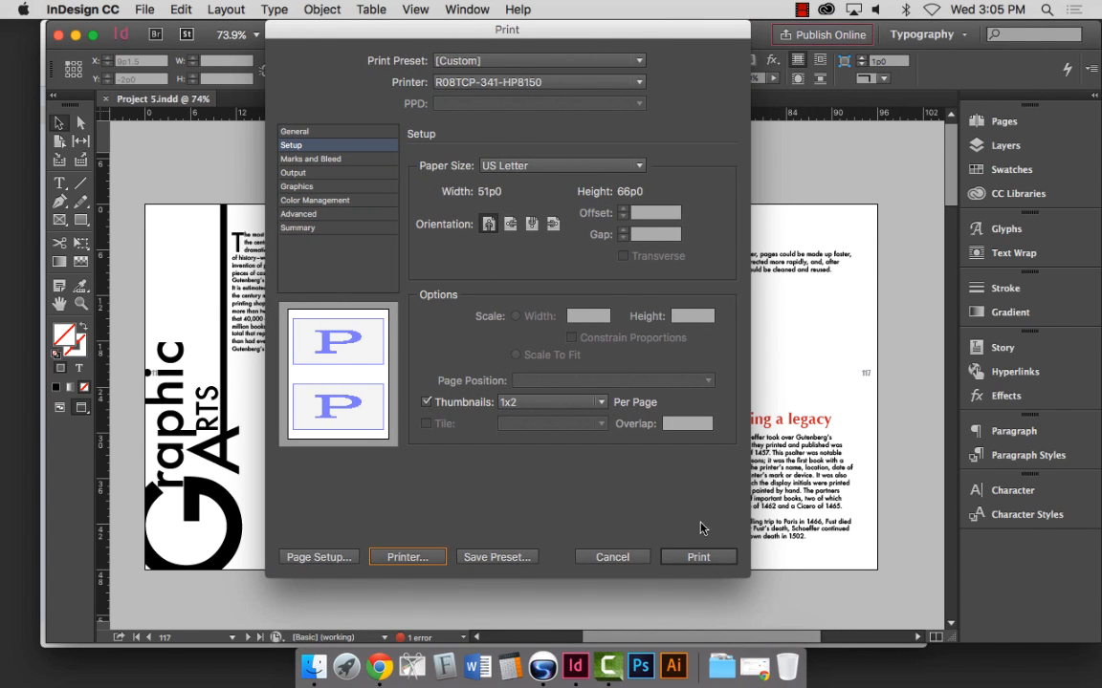
click(697, 558)
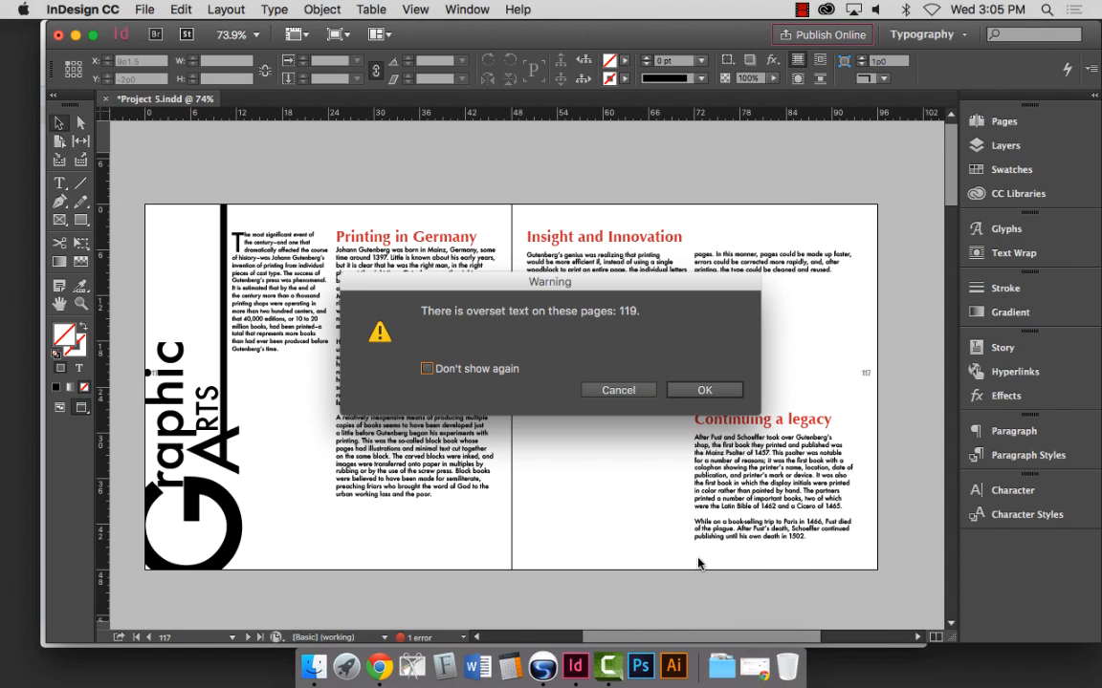
drag(555, 286, 564, 155)
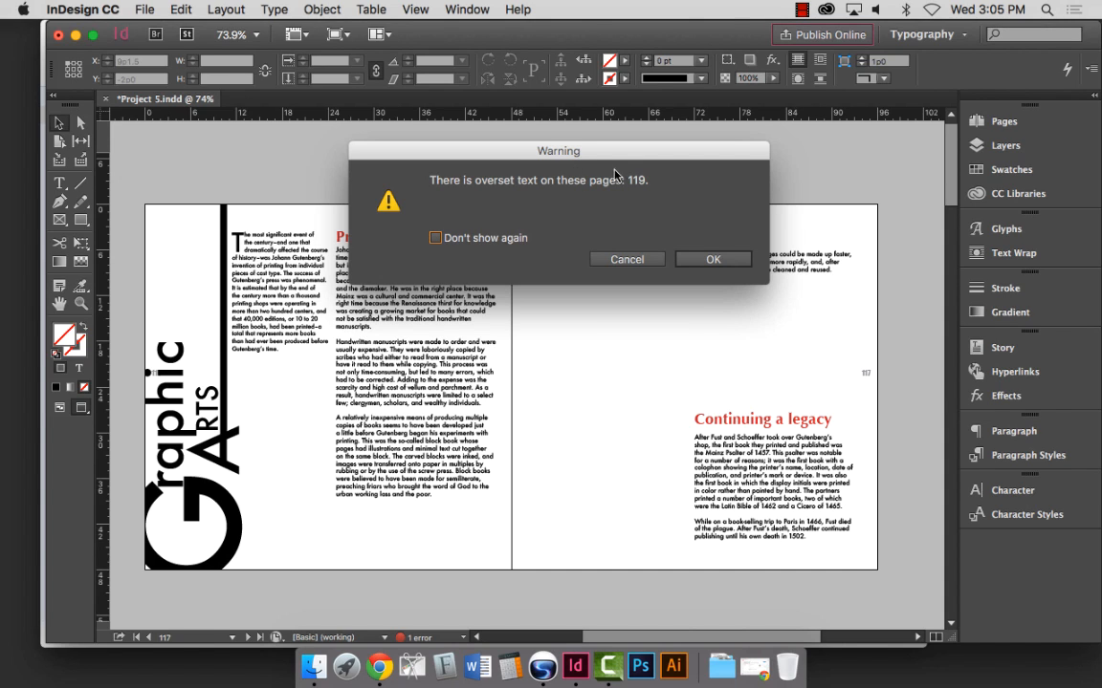
click(713, 260)
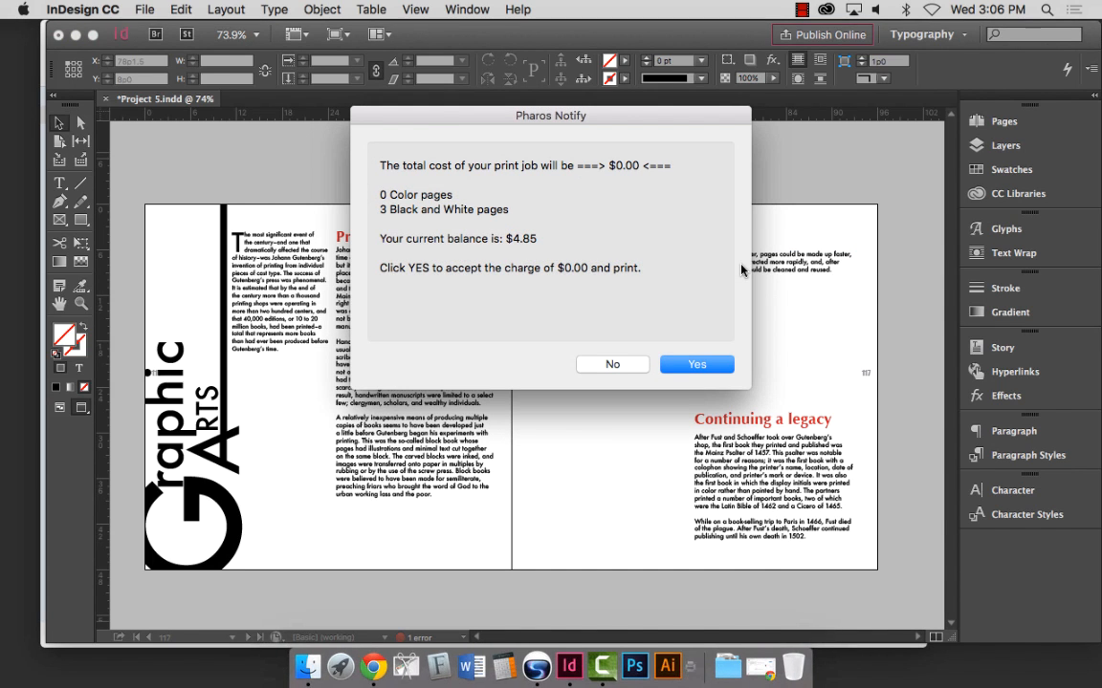
click(697, 365)
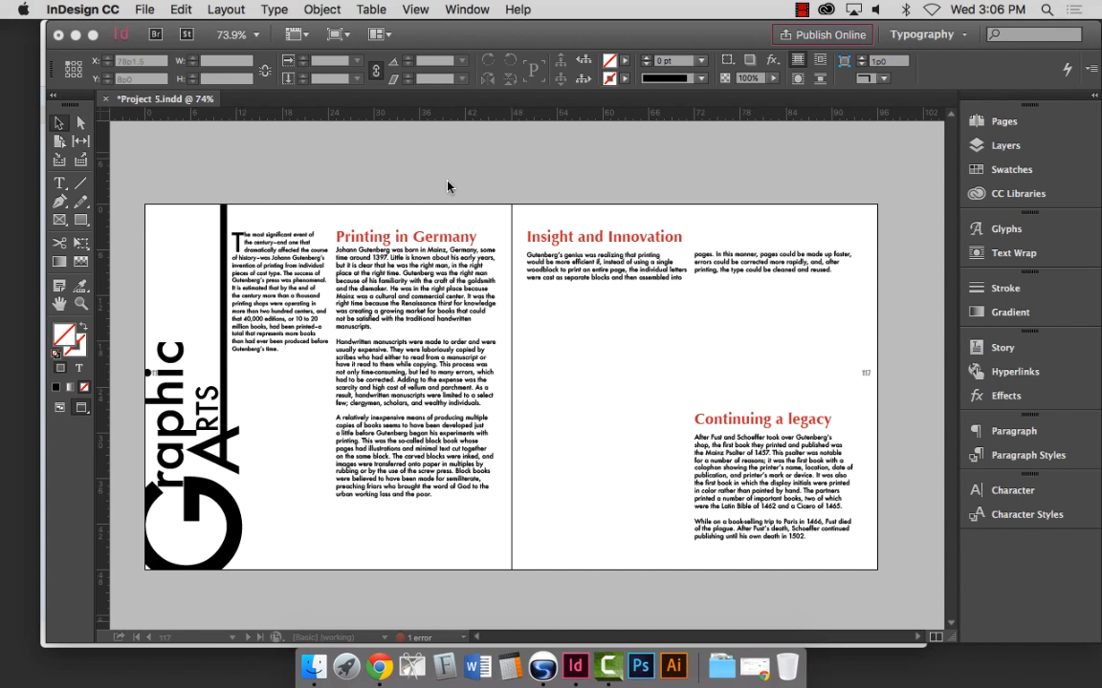
click(610, 666)
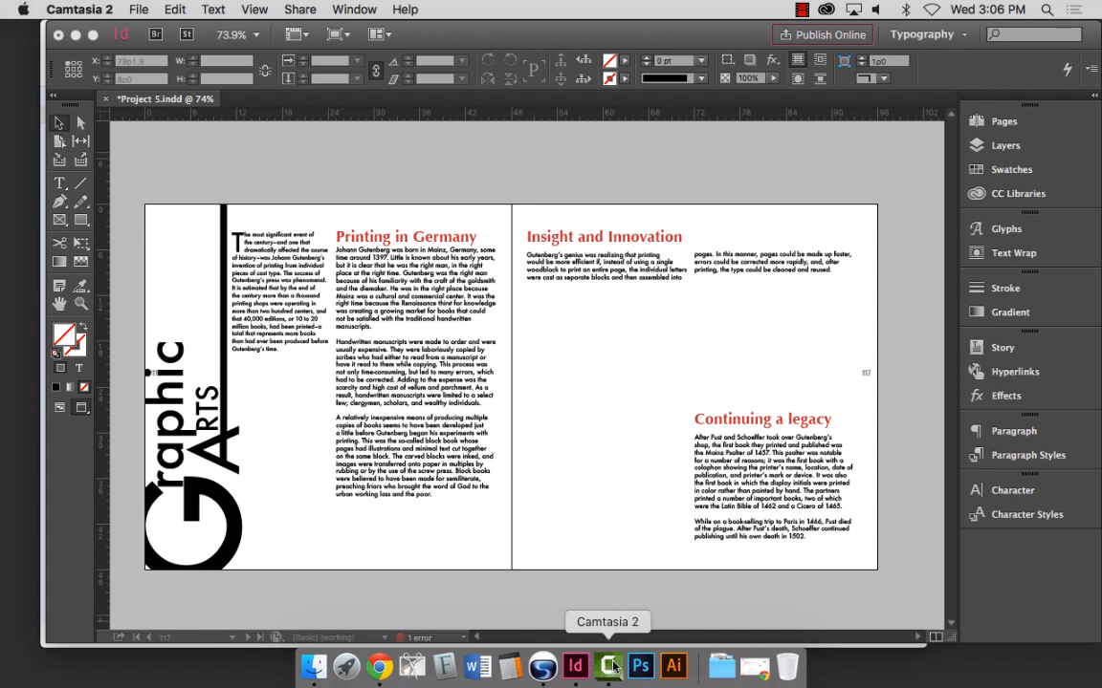
click(138, 10)
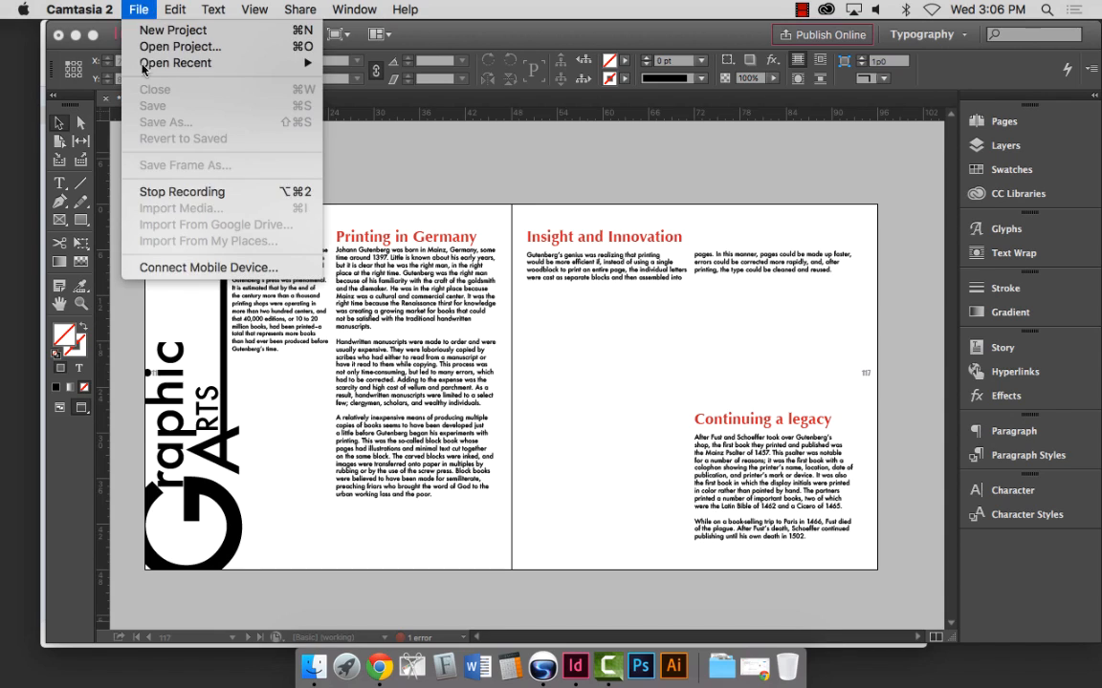